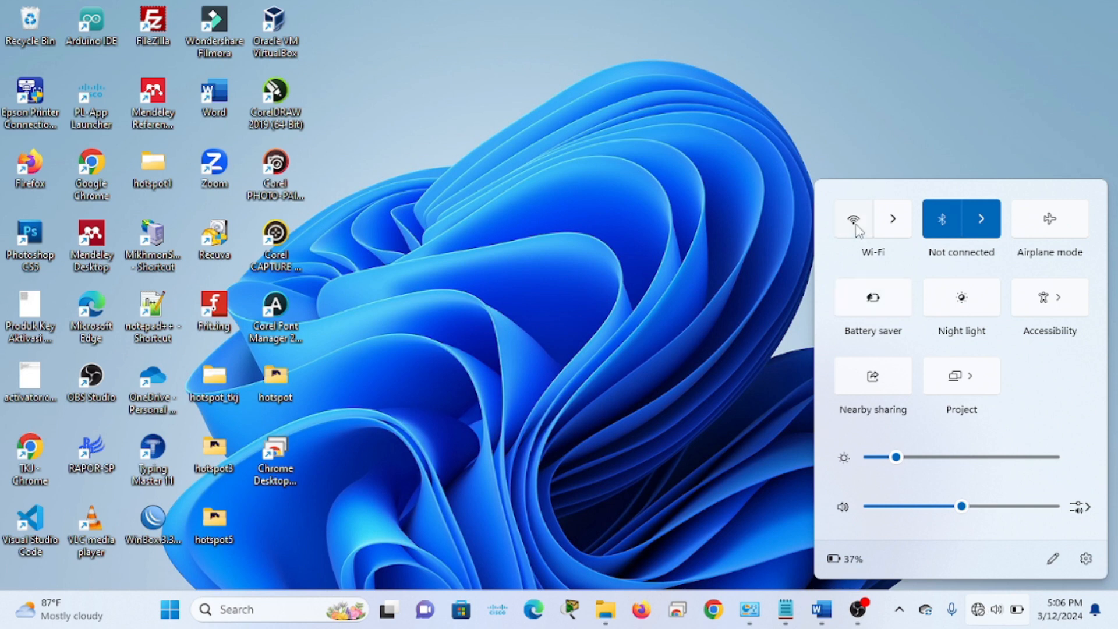
Turn Wi-Fi on and connect to TP-Link_AP_3512, submitting its network security key
click(854, 218)
click(891, 227)
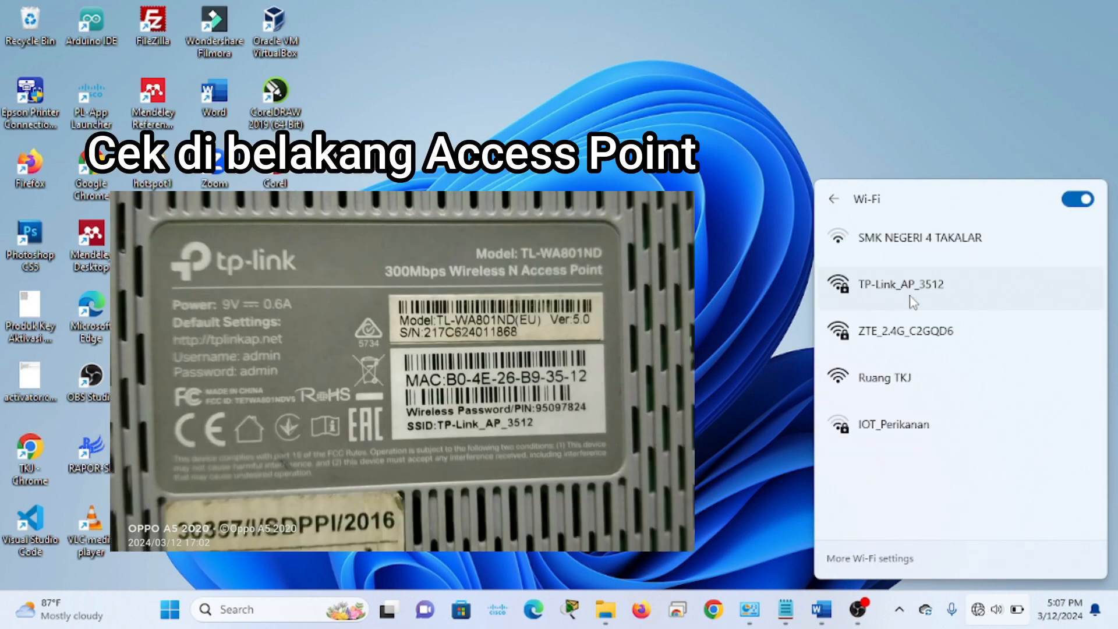
click(936, 295)
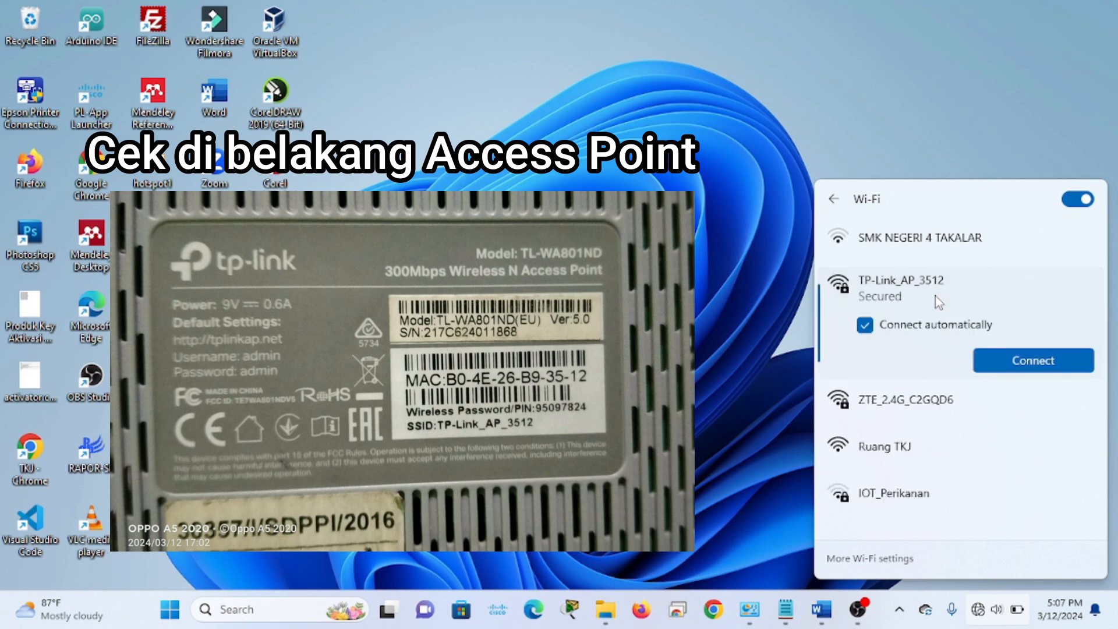
click(1053, 370)
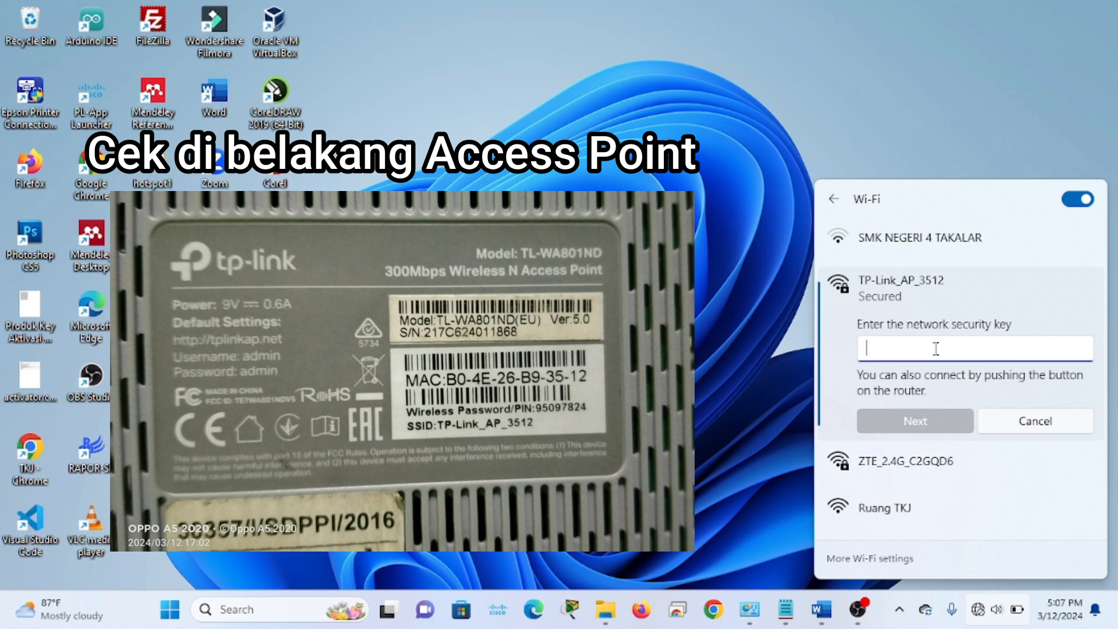
text(9)
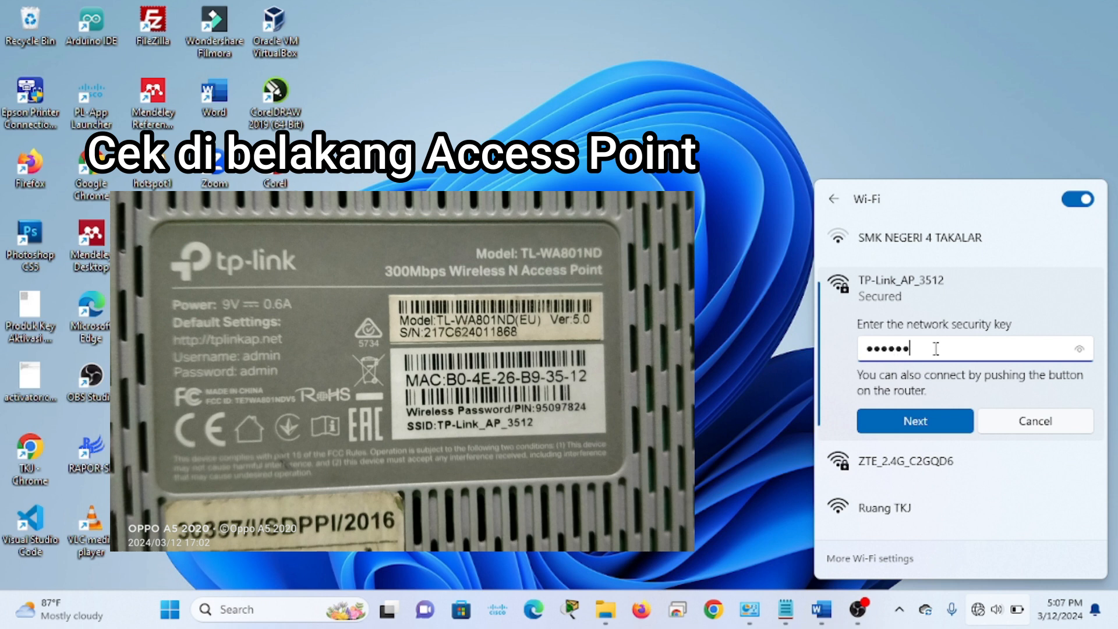
click(955, 424)
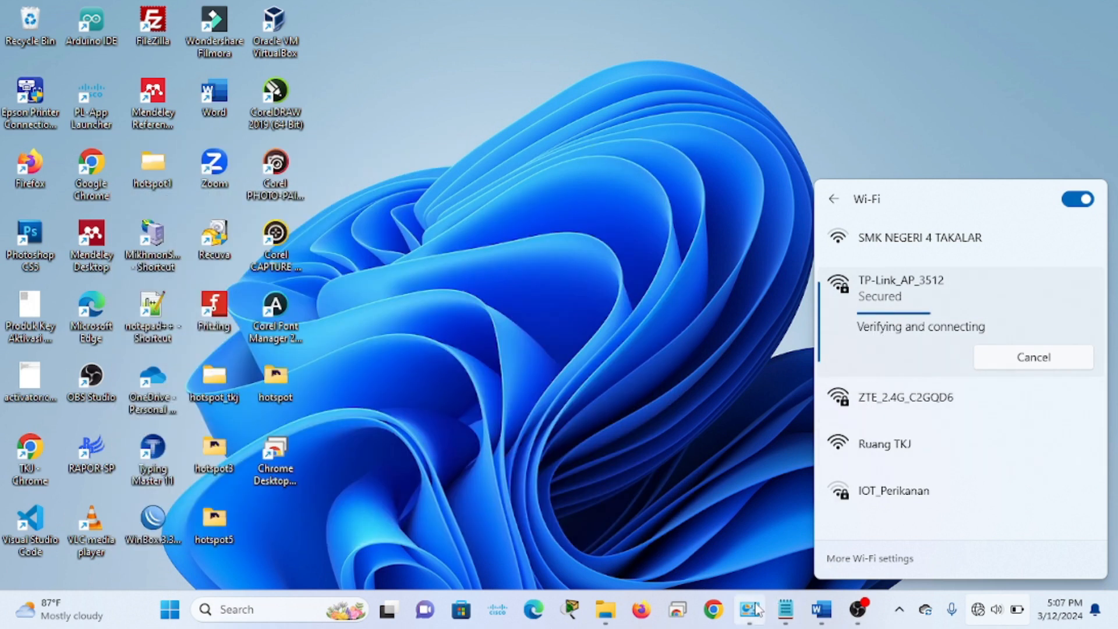
Confirm the Wi-Fi adapter is connected to TP-Link_AP_3512 in Network Connections, then launch Chrome
click(749, 609)
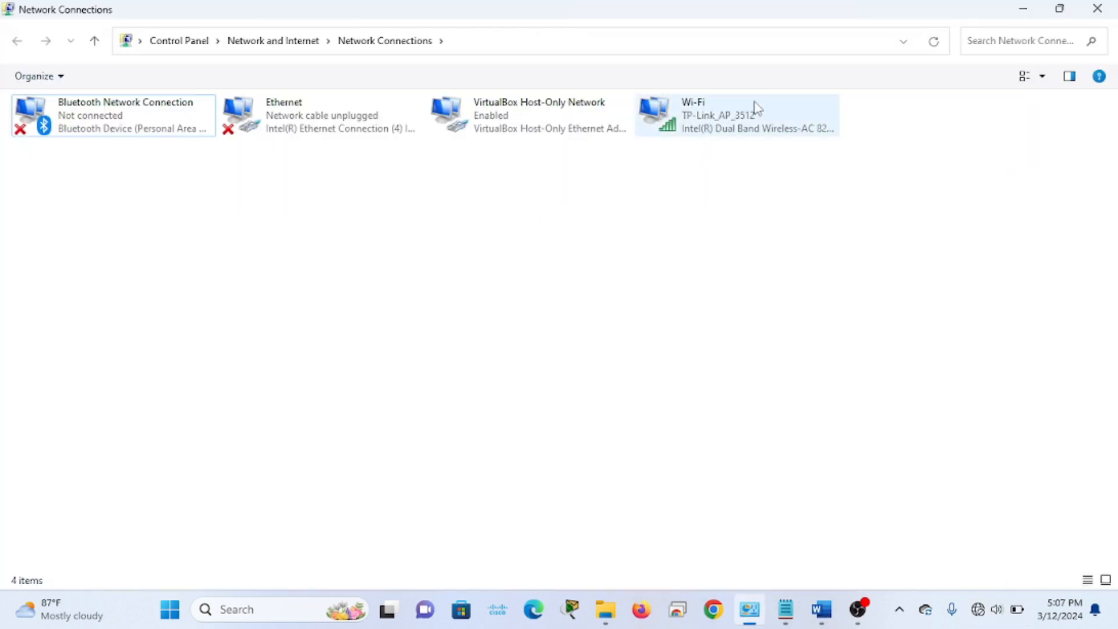
click(743, 131)
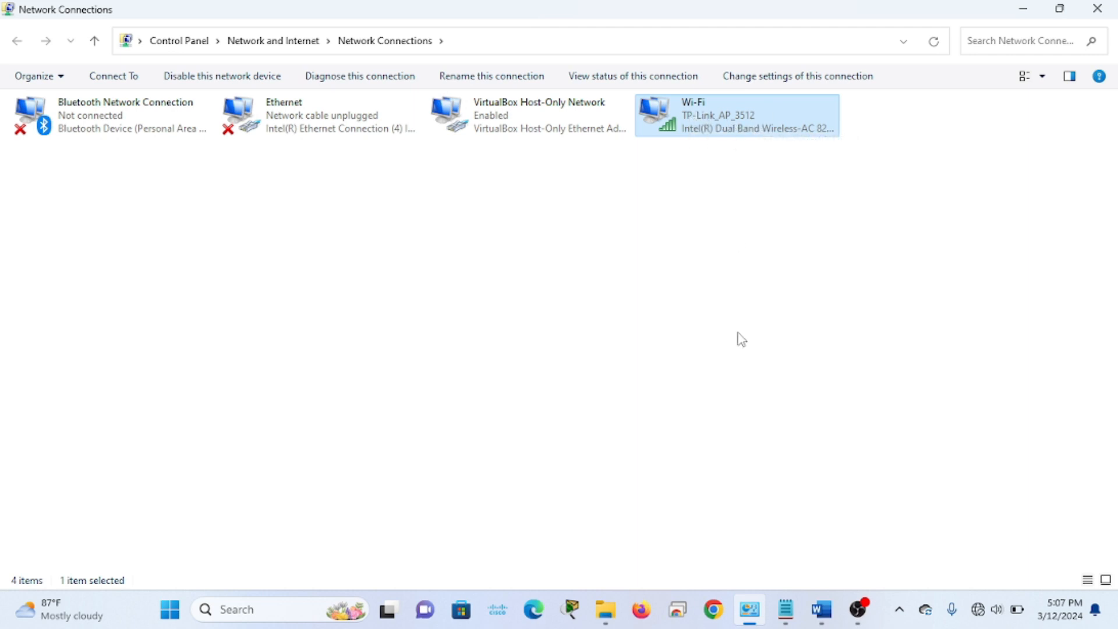
click(725, 621)
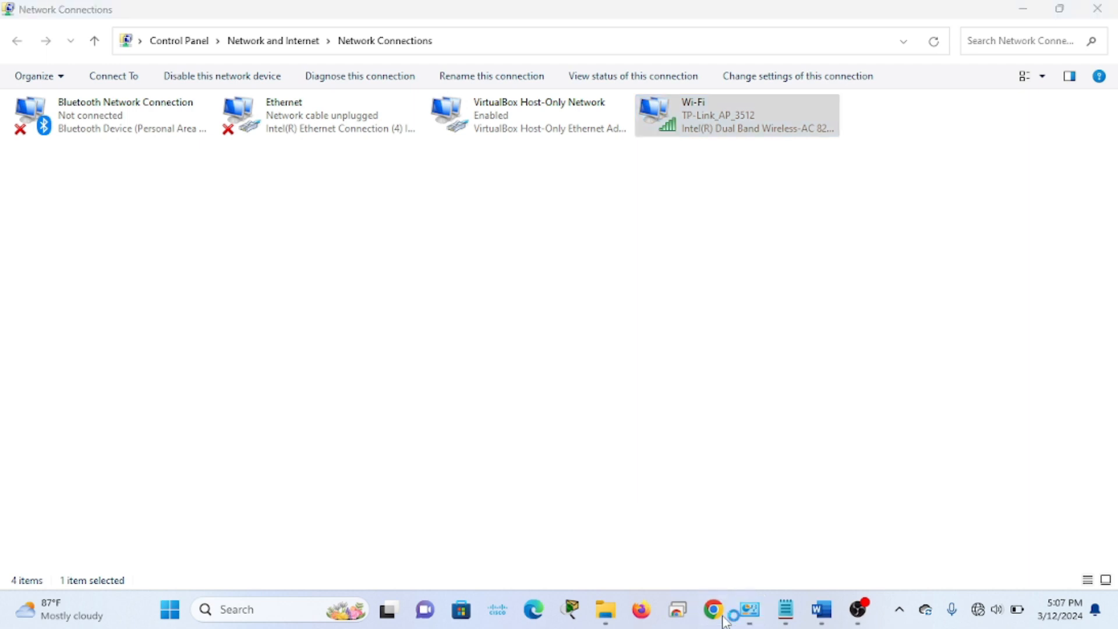
Open tplinkap.net in Chrome and log in with the administrator username and password
click(500, 437)
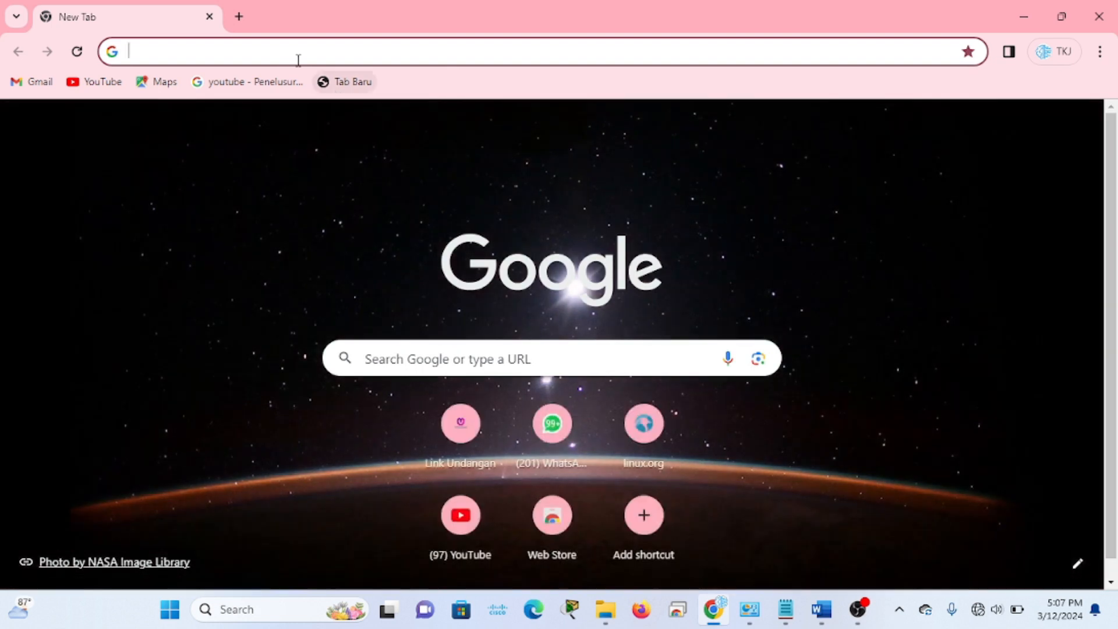
click(291, 54)
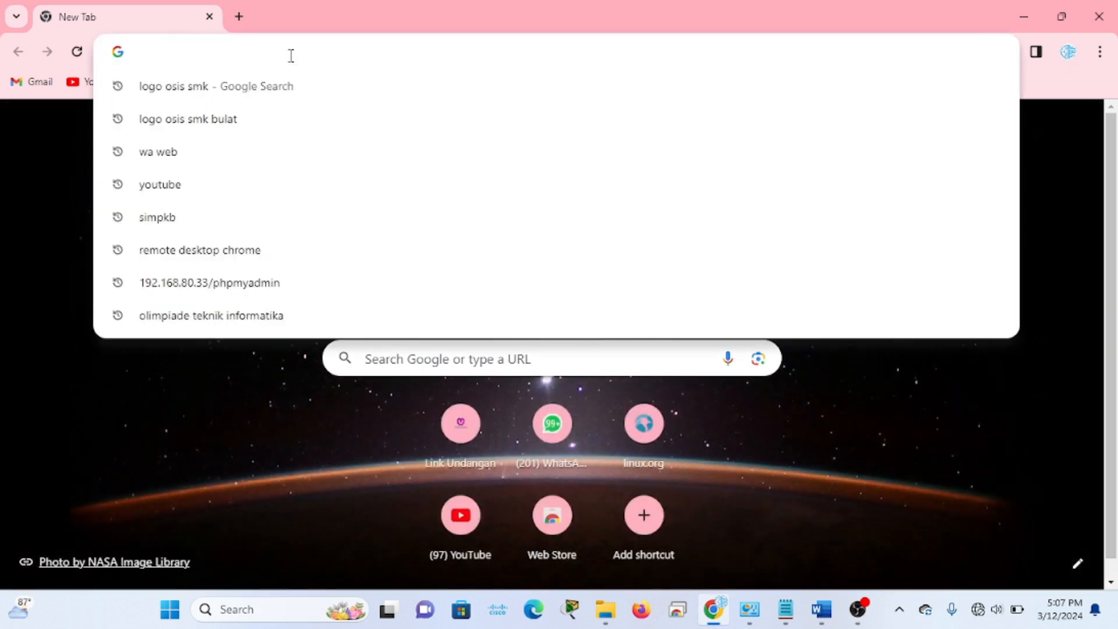
text(tp)
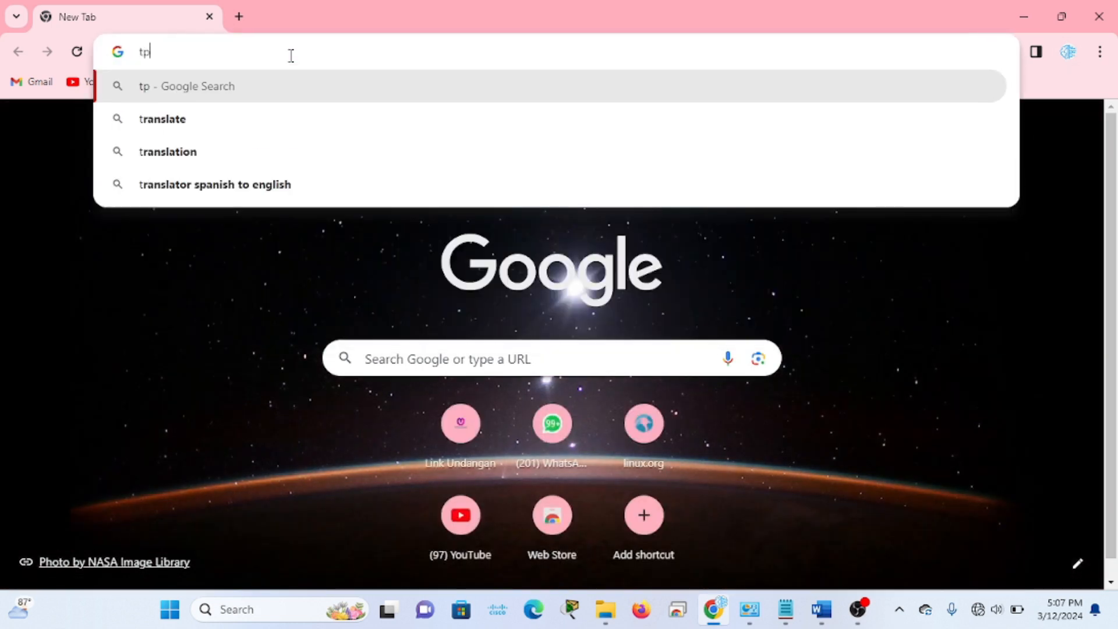
text(linkap.net)
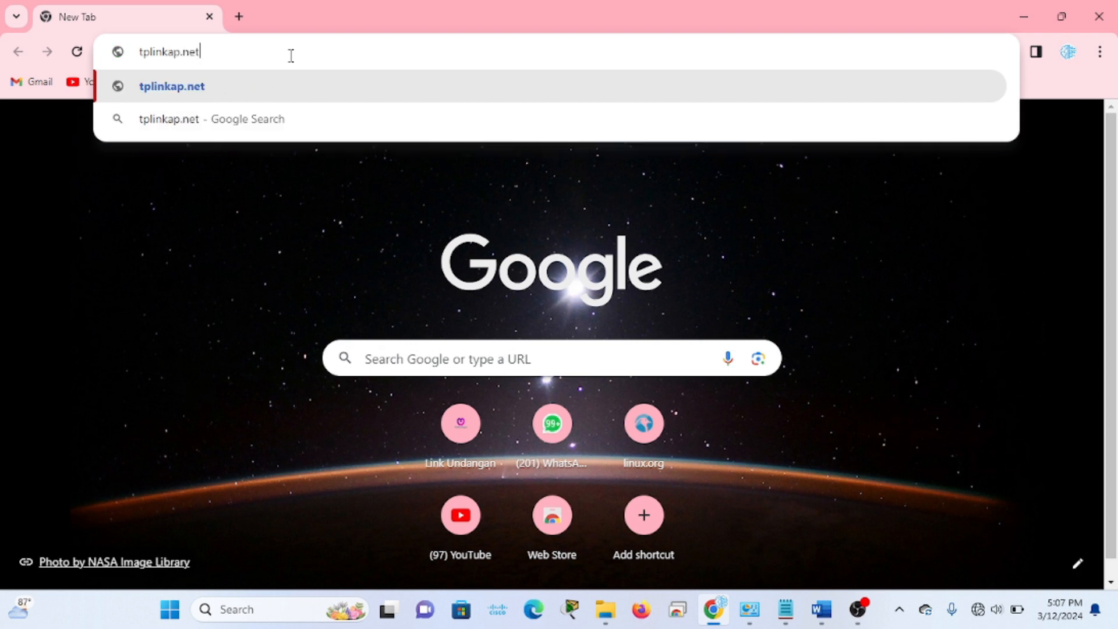
key(Return)
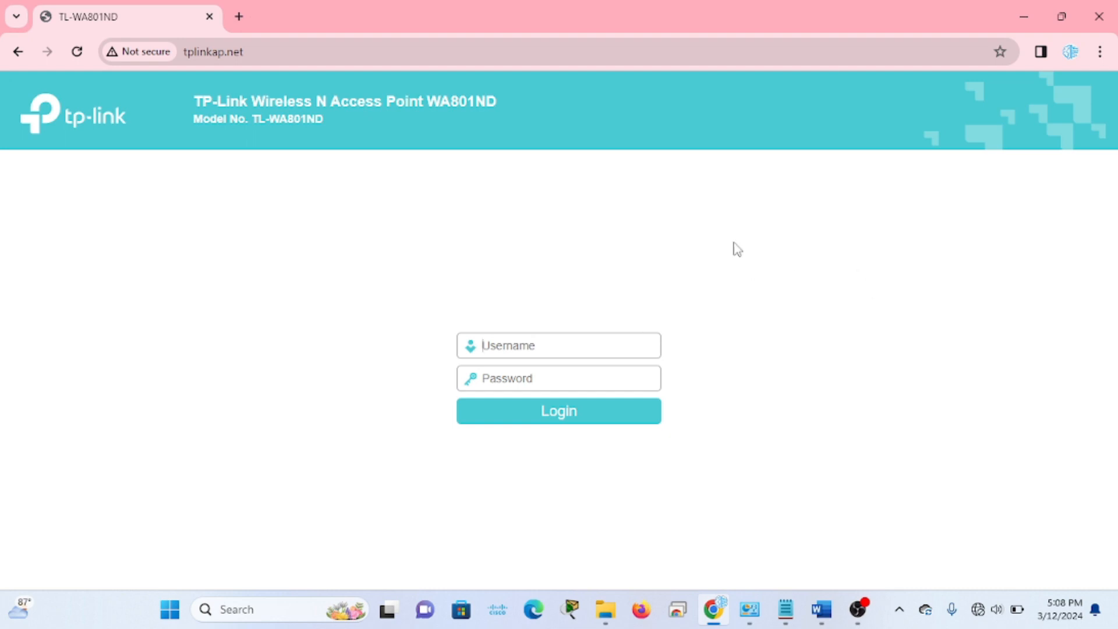
click(561, 346)
text(a)
text(ad)
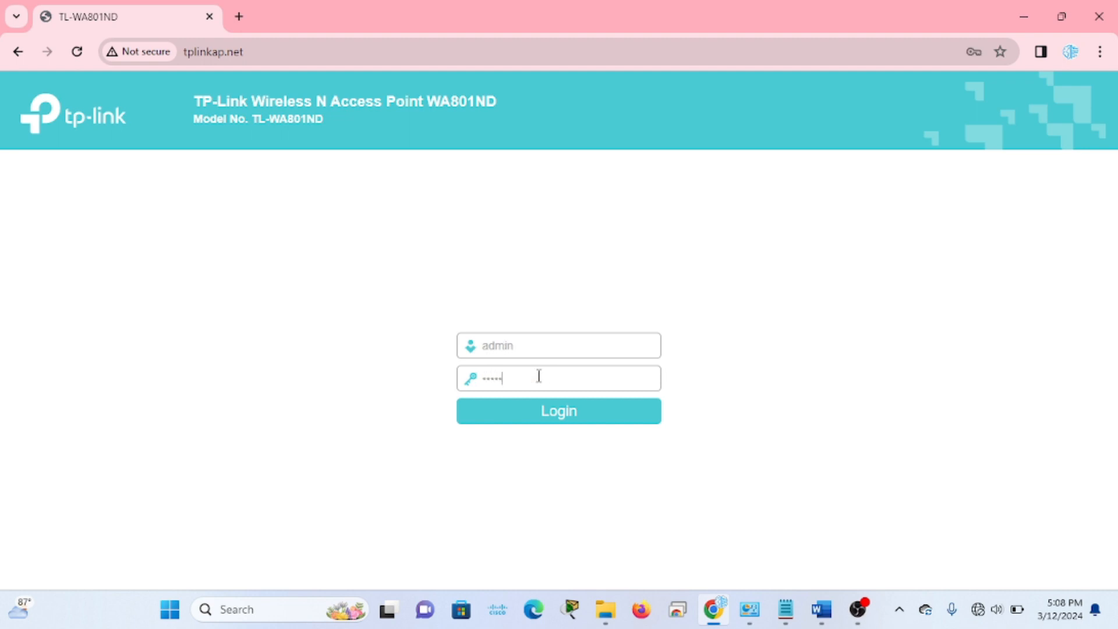
click(572, 420)
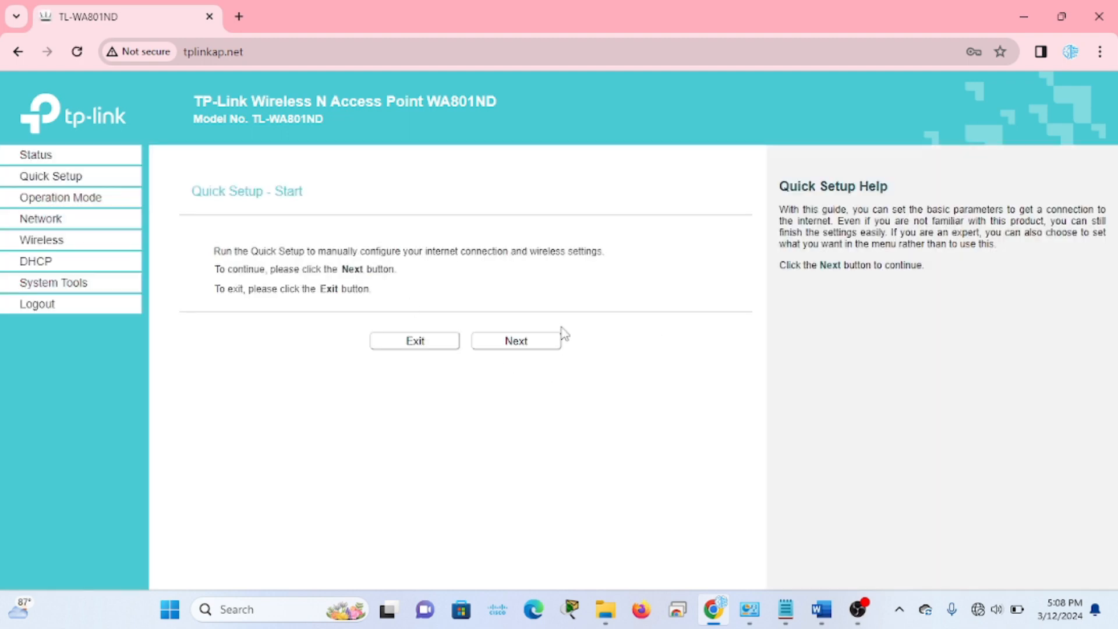
Advance Quick Setup past Start, Password and Operation Mode to the wireless settings
click(530, 343)
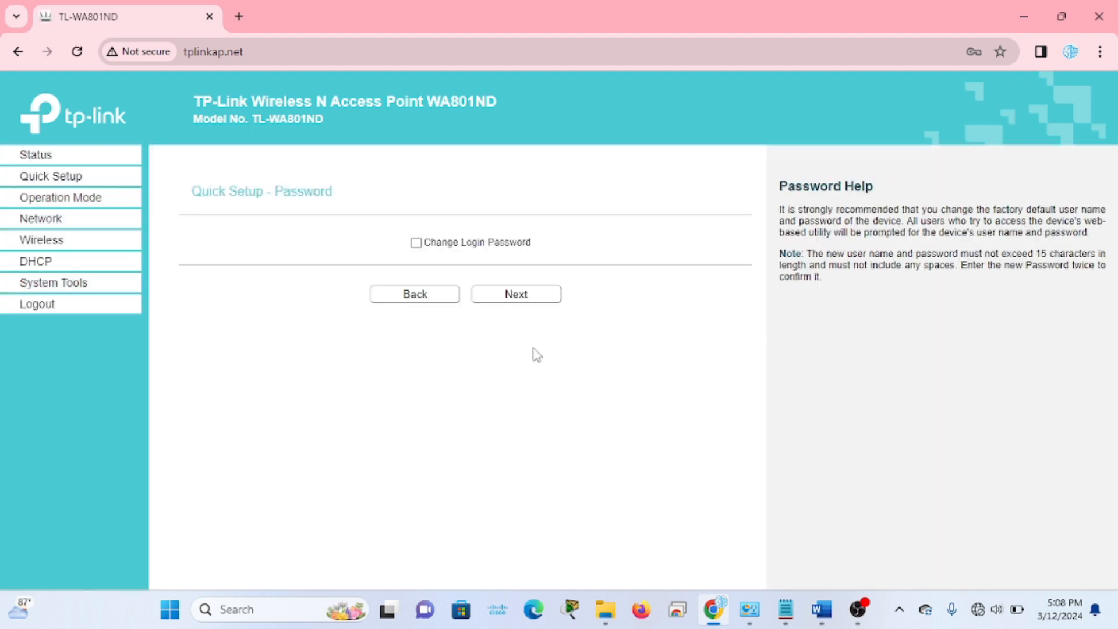
click(540, 303)
click(520, 385)
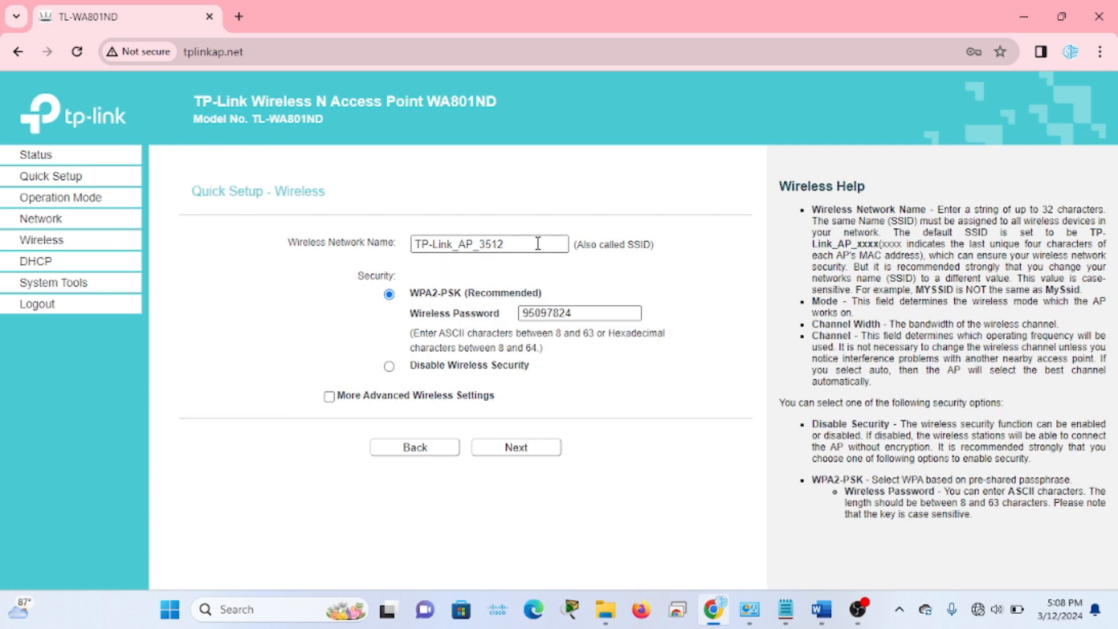
Snap the browser beside the Word task document and highlight the SSID requirement in yellow
key(super+Right)
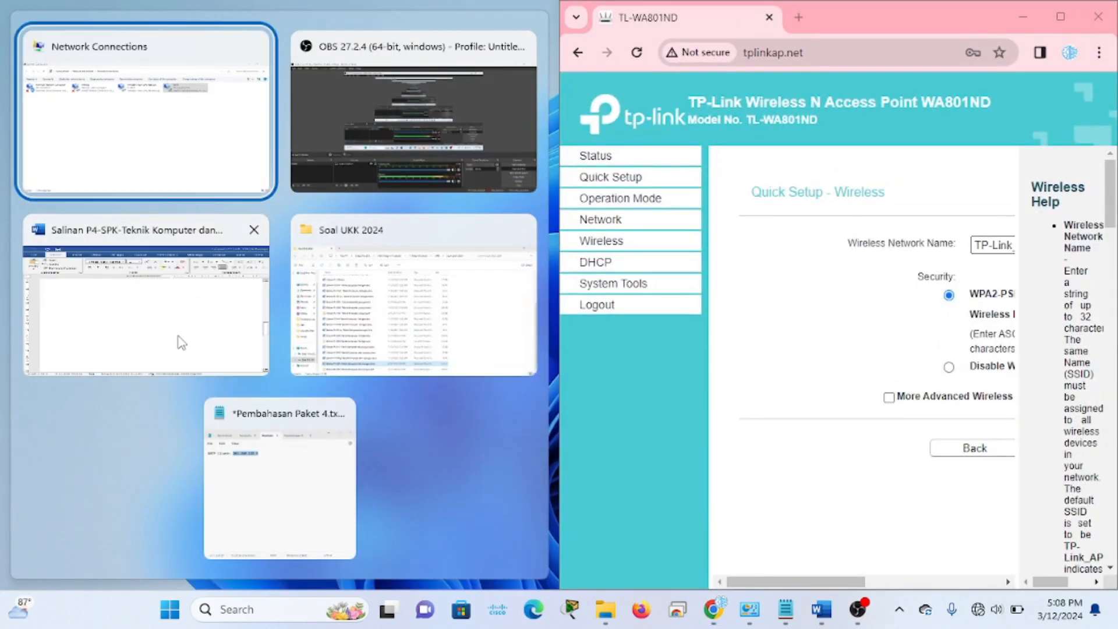
click(181, 343)
scroll(336, 435, down, 2)
scroll(336, 435, up, 5)
scroll(336, 435, up, 4)
scroll(272, 364, down, 5)
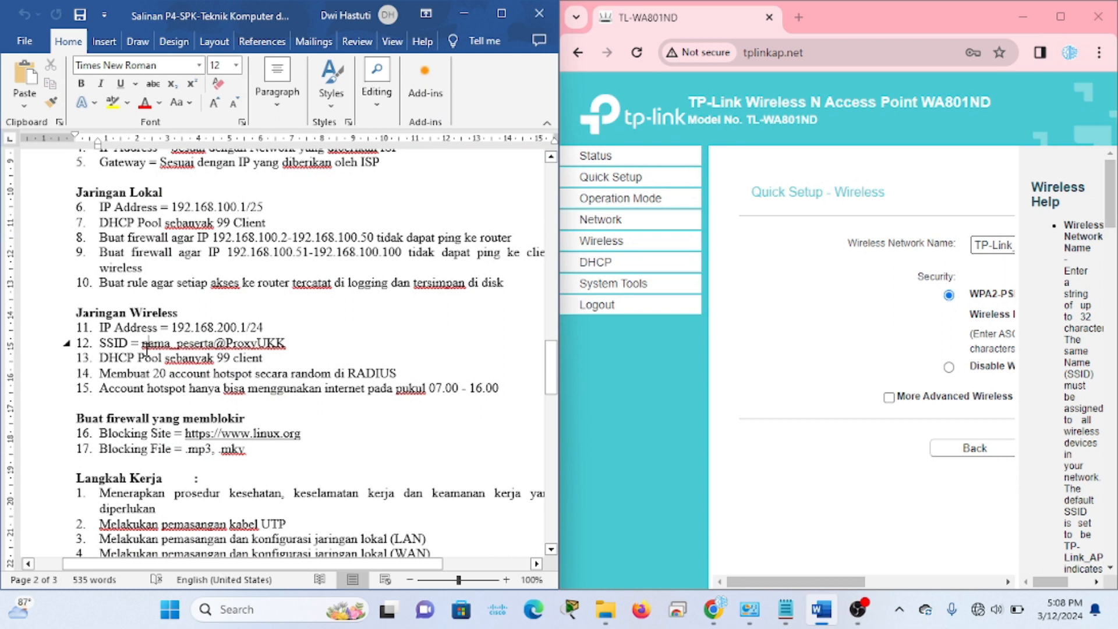
click(292, 347)
drag(298, 343, 142, 344)
drag(291, 344, 99, 345)
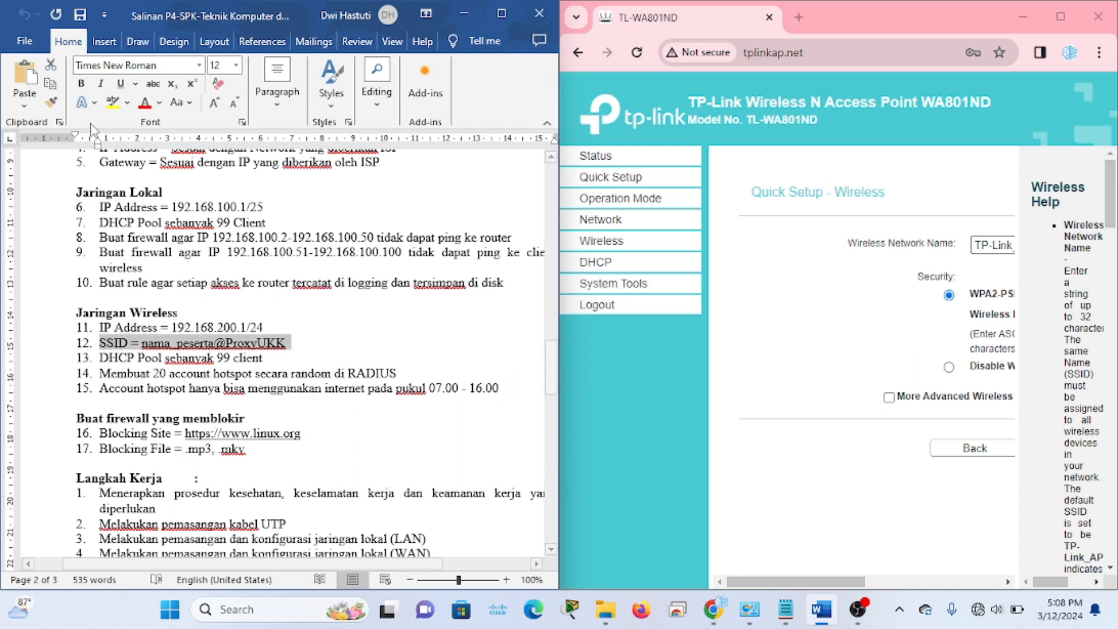
click(113, 102)
click(326, 344)
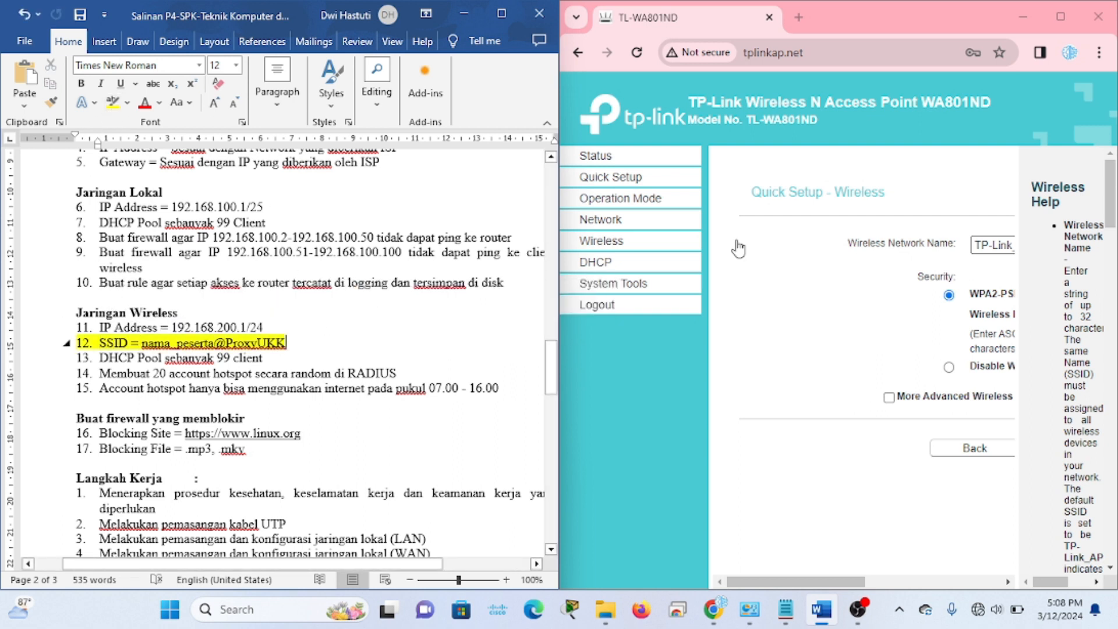
scroll(775, 265, right, 5)
Rename the wireless network from TP-Link_AP_3512 to LabTKJ@ProxyUKK
click(850, 243)
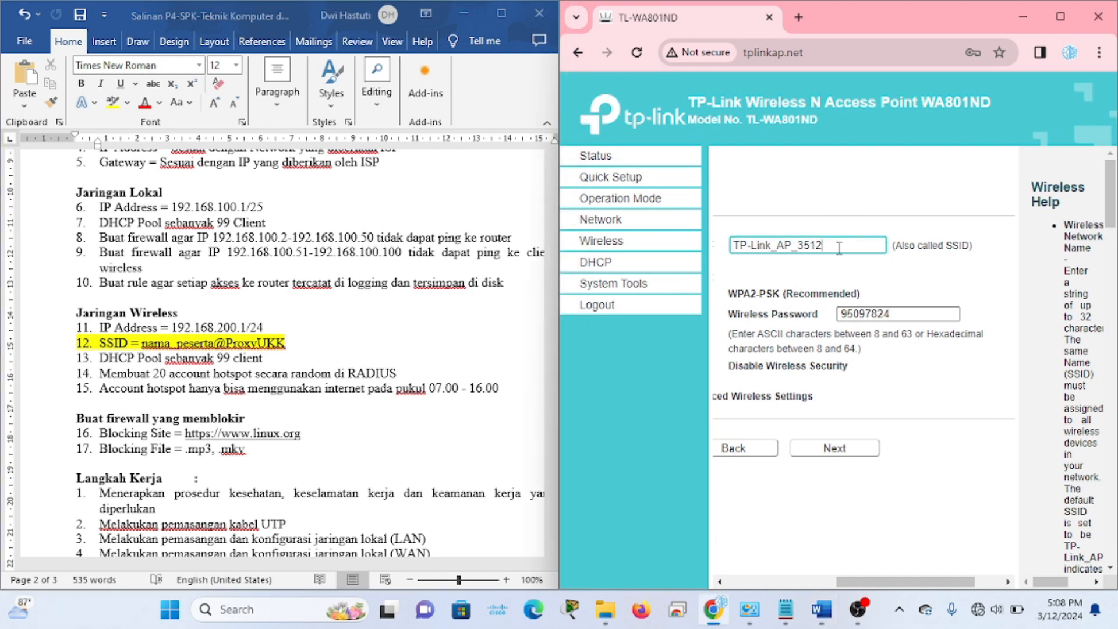
drag(849, 243, 719, 254)
scroll(901, 295, right, 2)
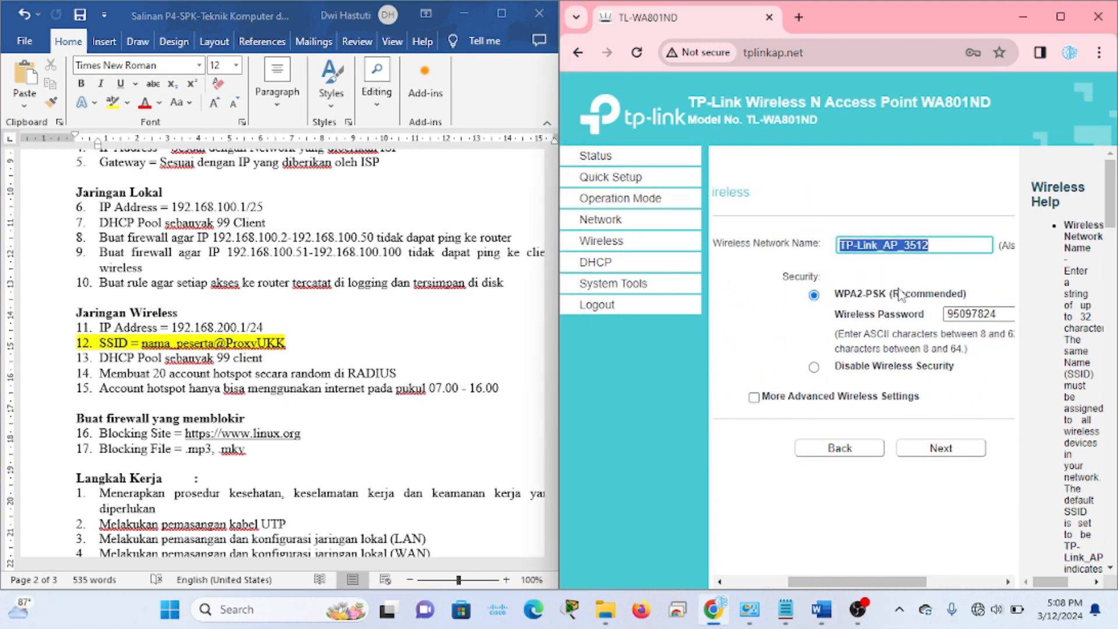
scroll(901, 294, right, 1)
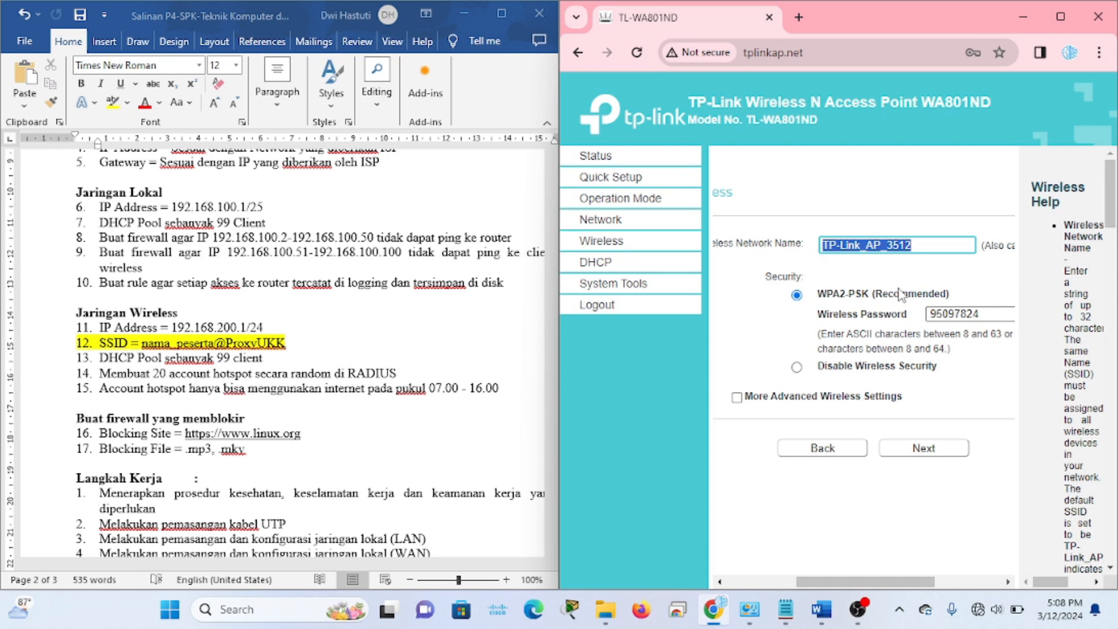
text(labtkj@proxyUKK)
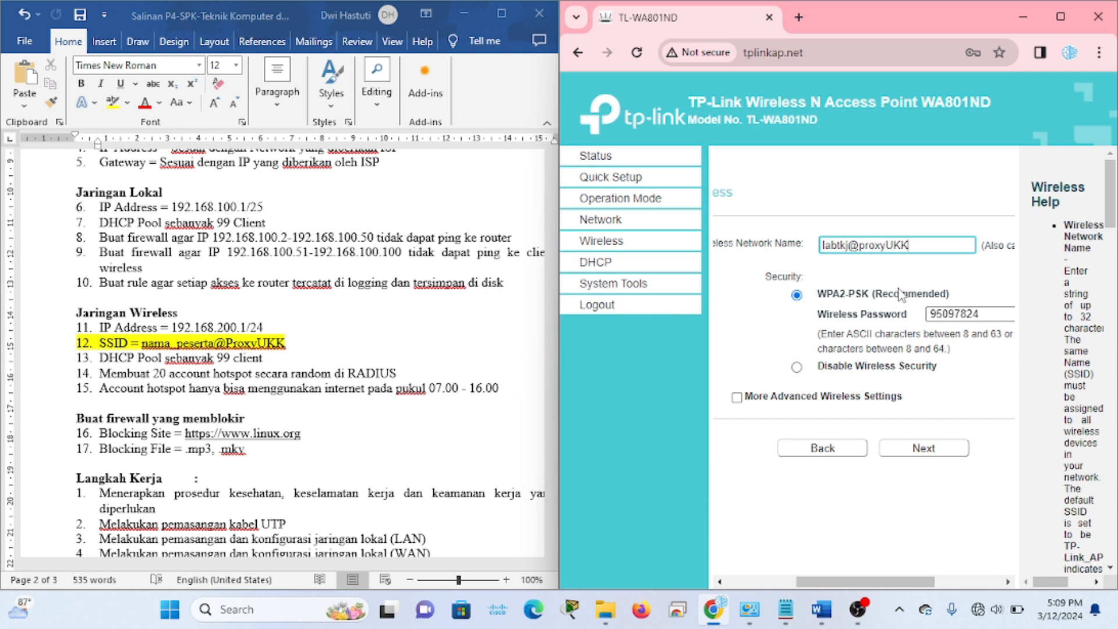
click(858, 245)
key(BackSpace)
text(P)
click(826, 245)
key(BackSpace)
text(L)
drag(851, 245, 837, 245)
text(TKJ)
Clear the wireless password and select Disable Wireless Security
click(1061, 19)
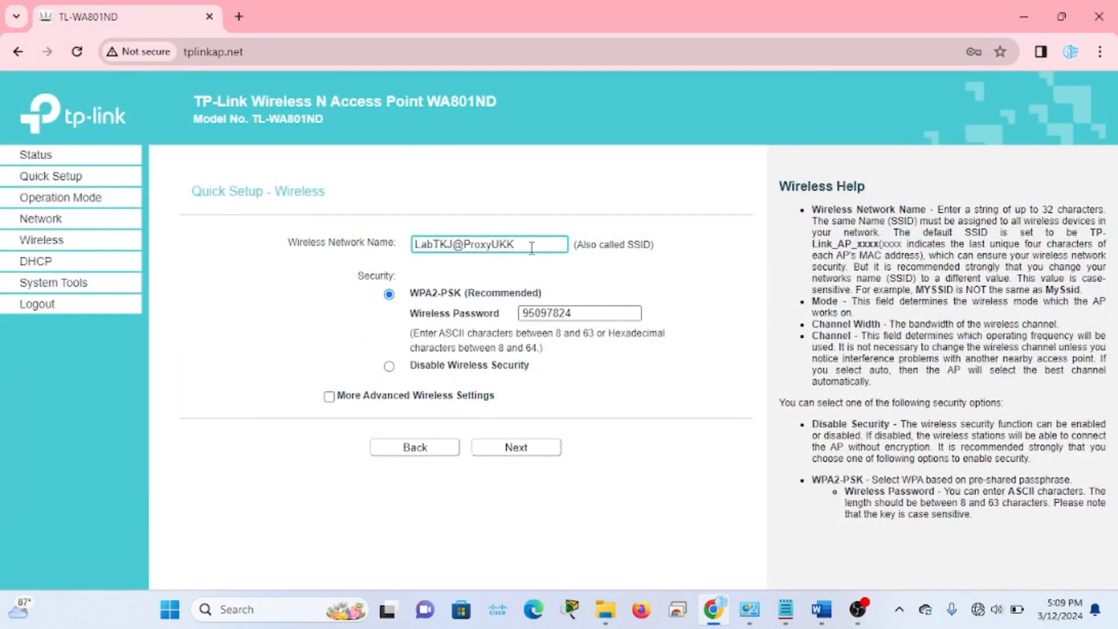
drag(580, 313, 502, 313)
key(BackSpace)
click(390, 366)
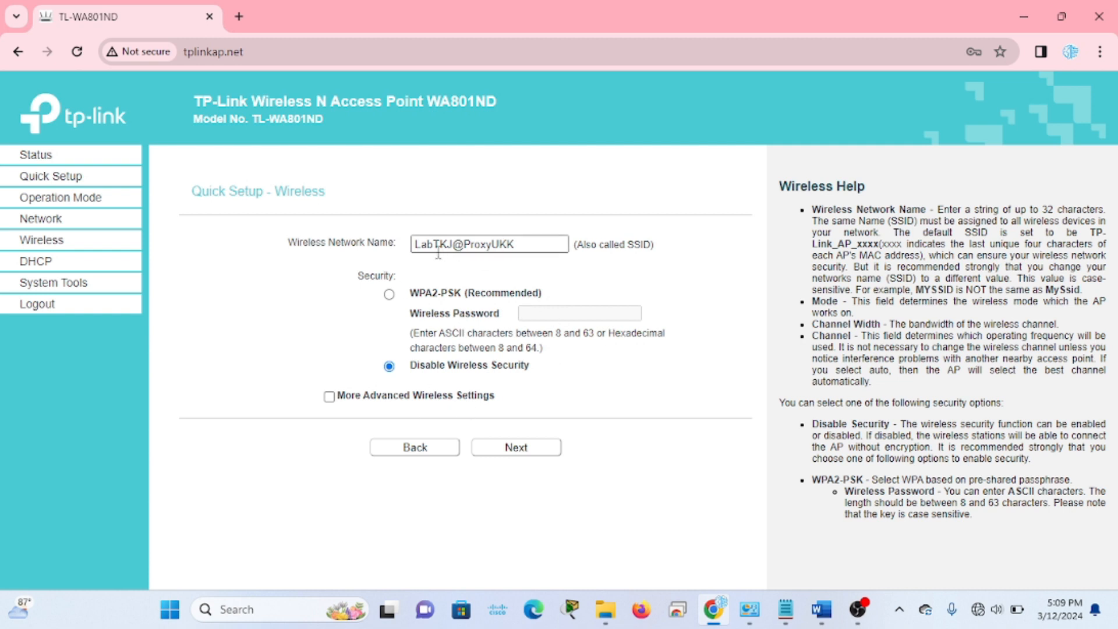
Continue to the Review Setting page and check SSID LabTKJ@ProxyUKK, No Security, Smart DHCP
click(546, 461)
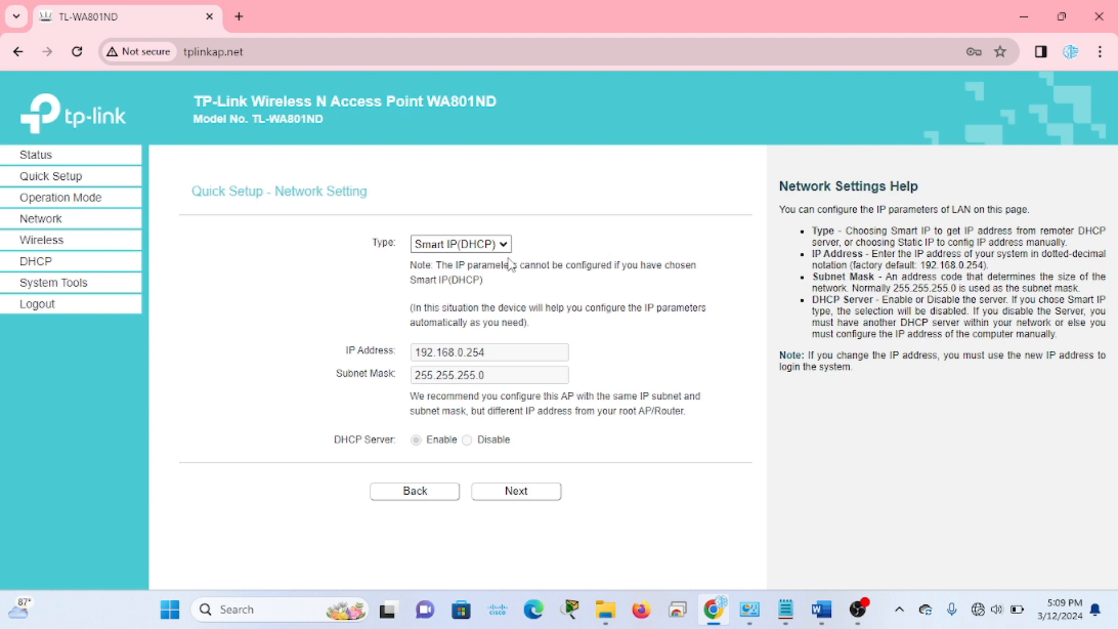
click(516, 491)
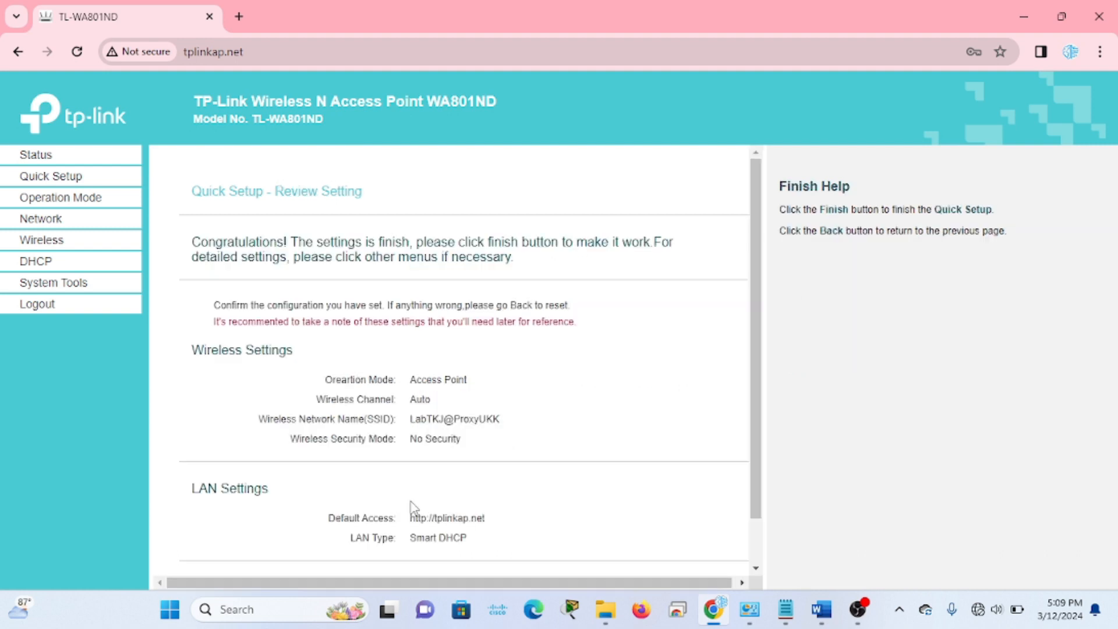
scroll(412, 512, down, 1)
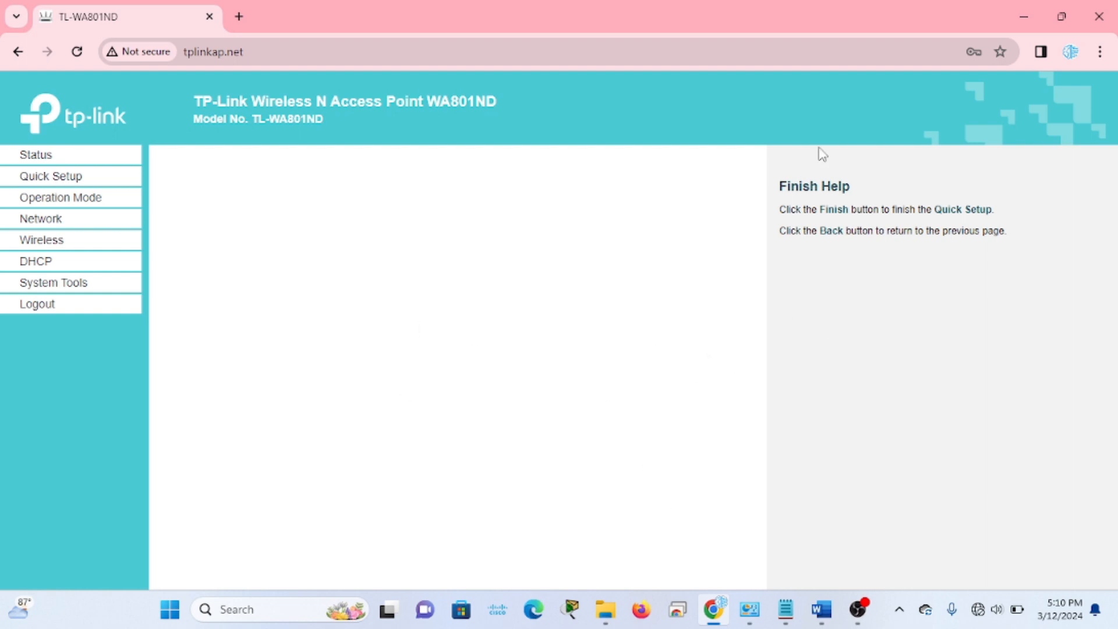
Close the access point page, toggle Wi-Fi off and on, and select LabTKJ@ProxyUKK
click(1099, 16)
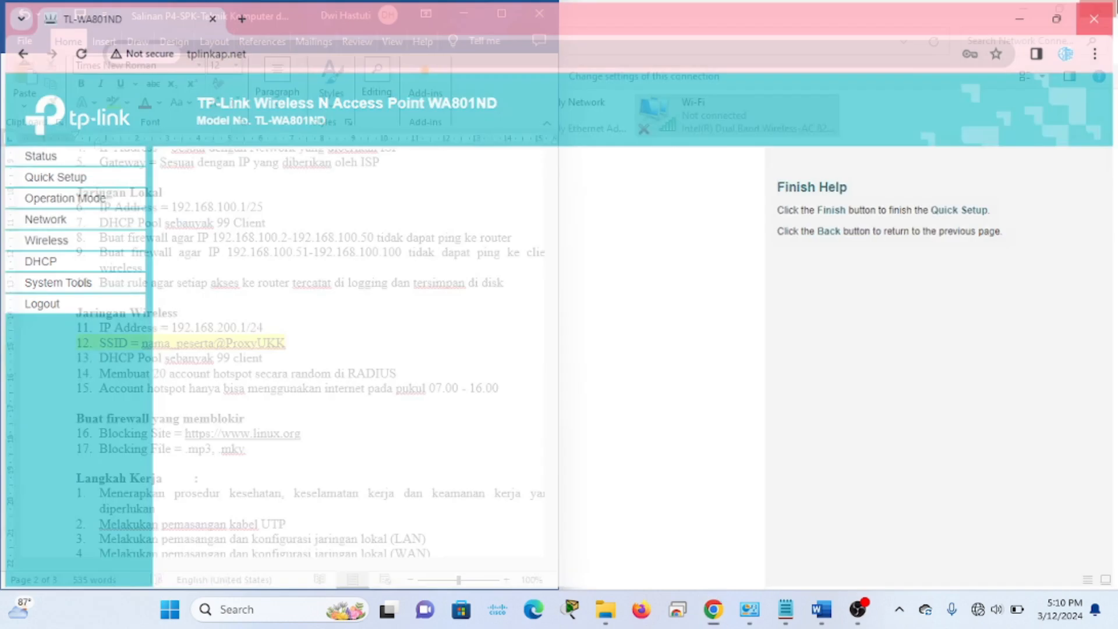
click(464, 15)
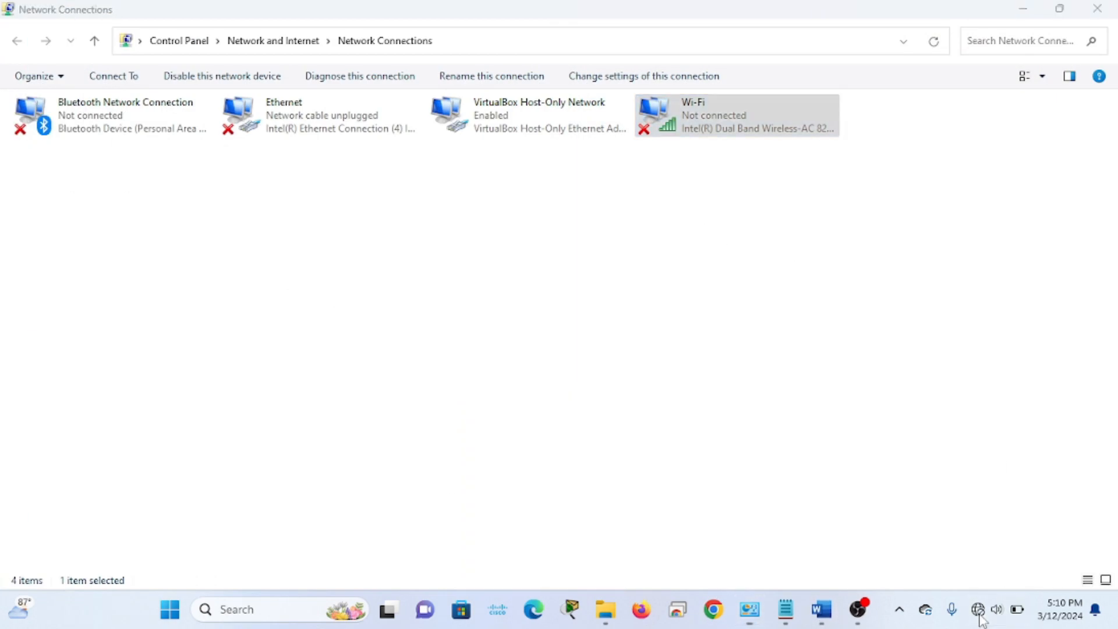
click(978, 609)
click(900, 225)
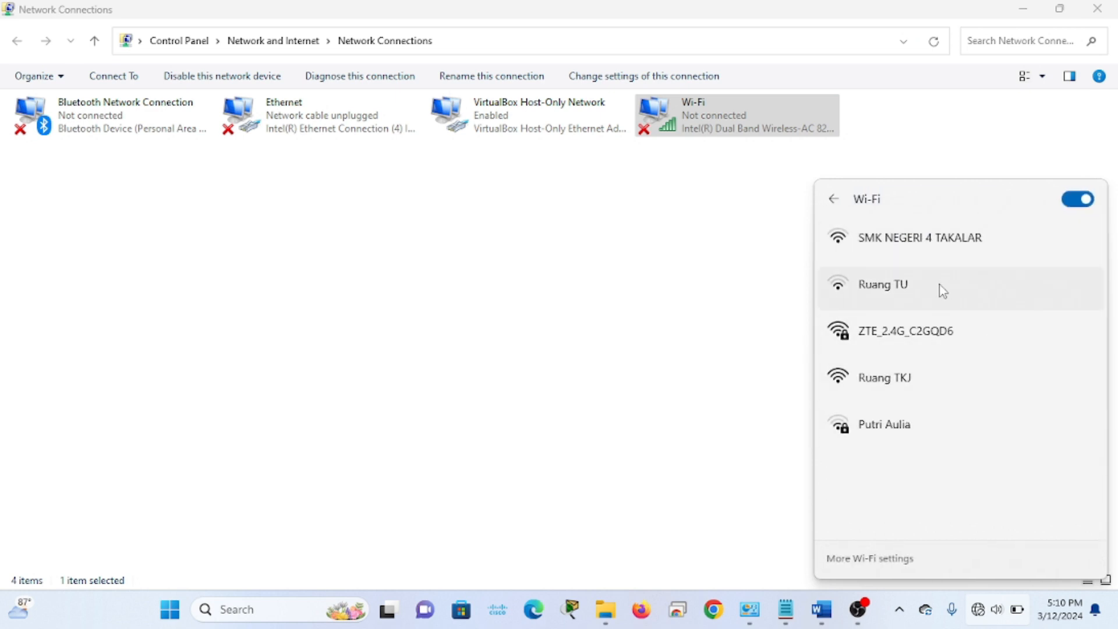
click(1081, 199)
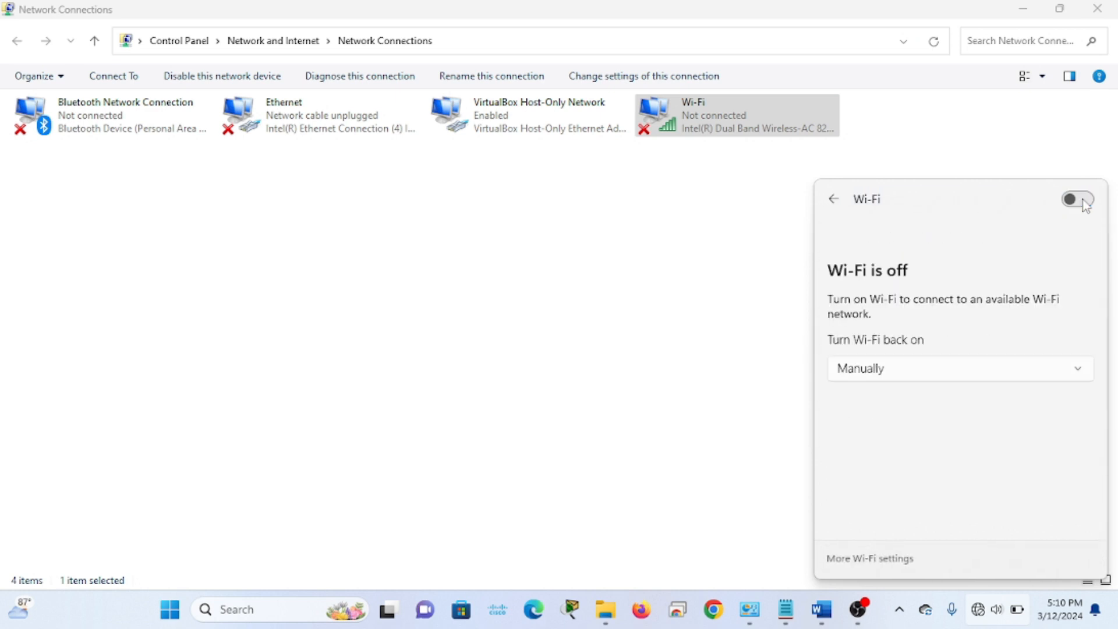
click(1080, 203)
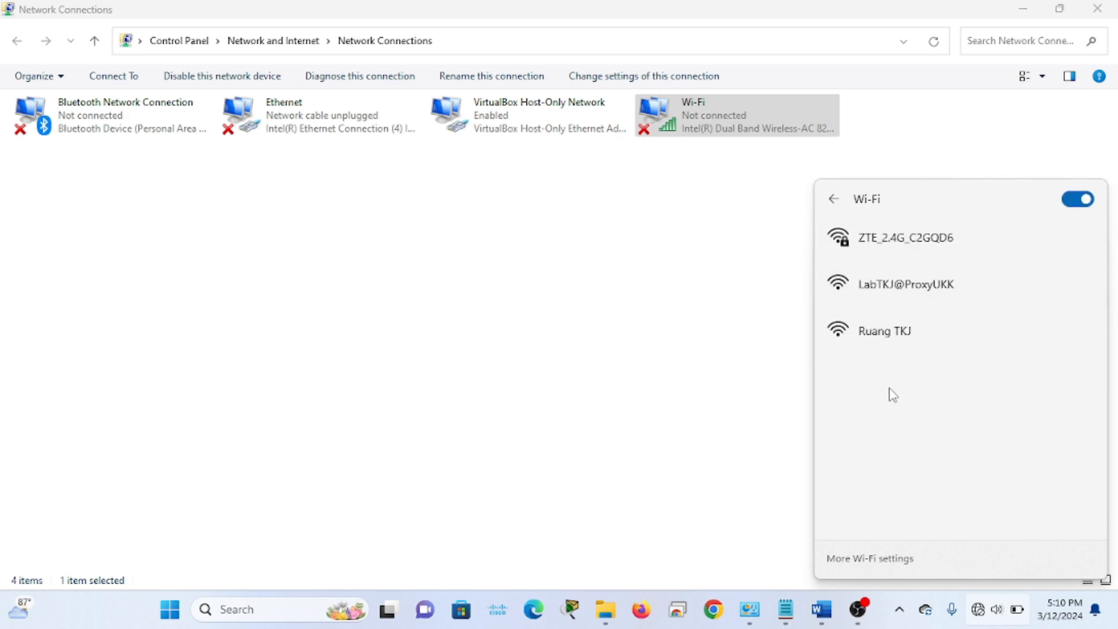
click(884, 309)
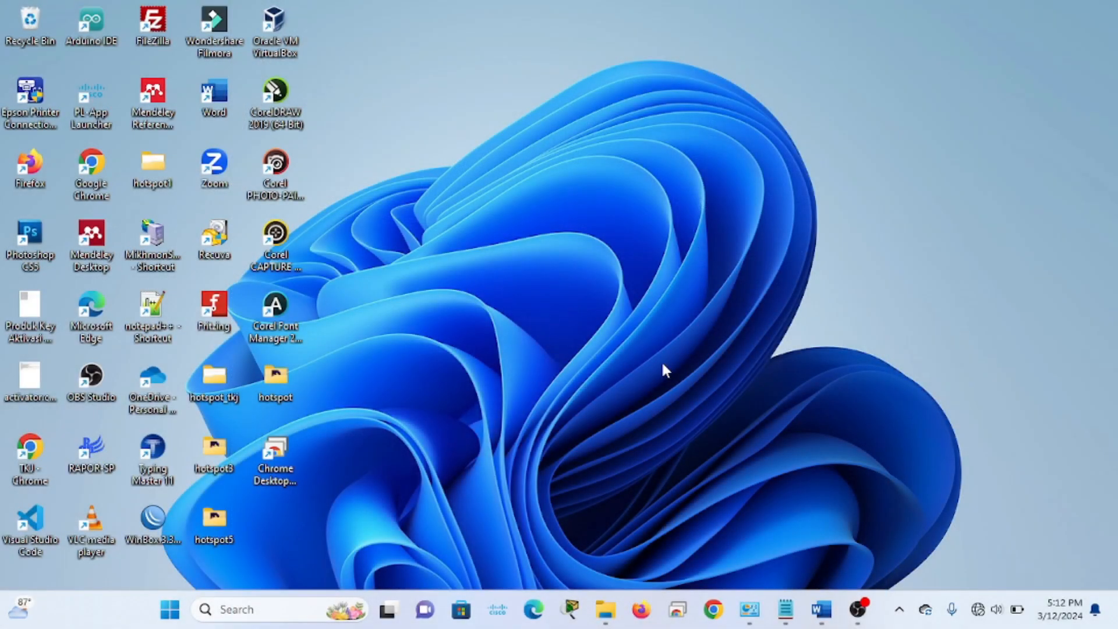
Log in to router SMK4 via MAC DC:2C:6E:94:34:94 and review its three IP addresses
double_click(155, 539)
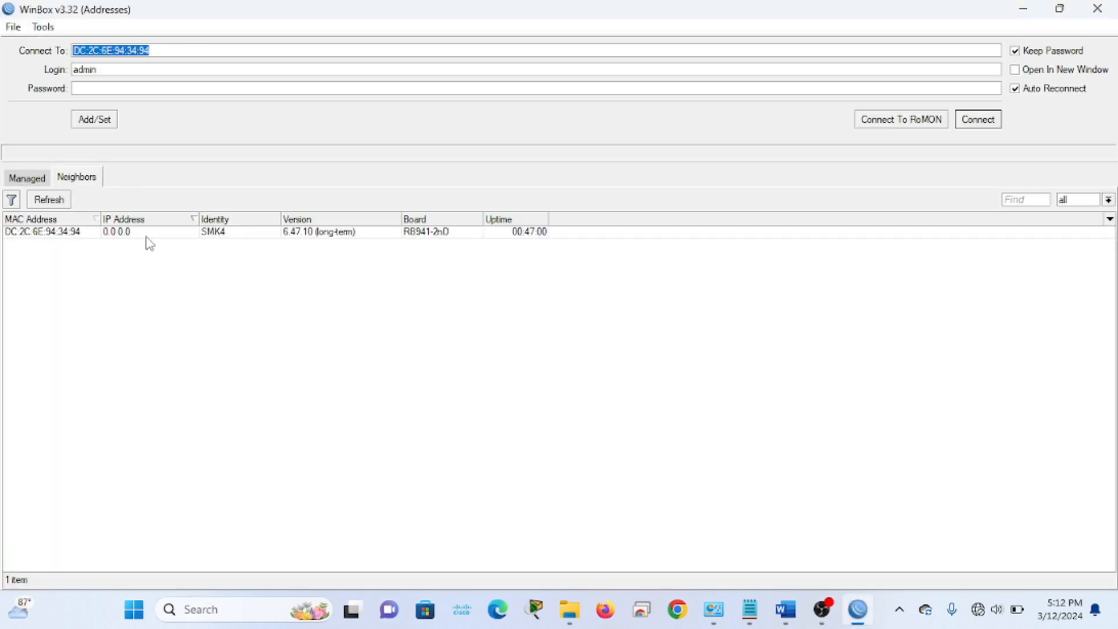
click(80, 241)
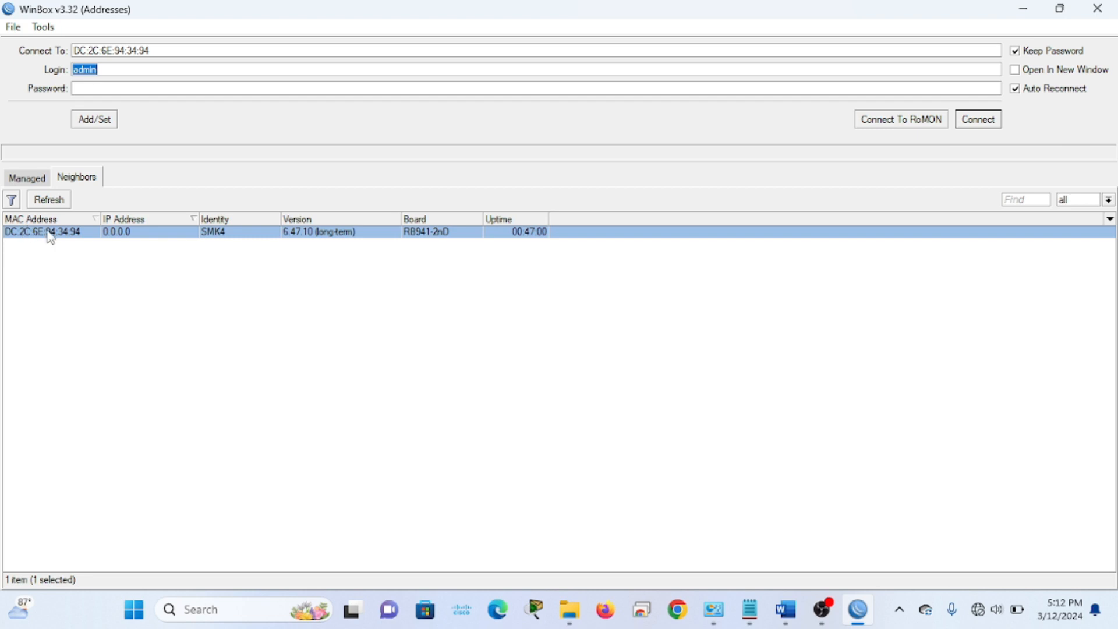
click(977, 124)
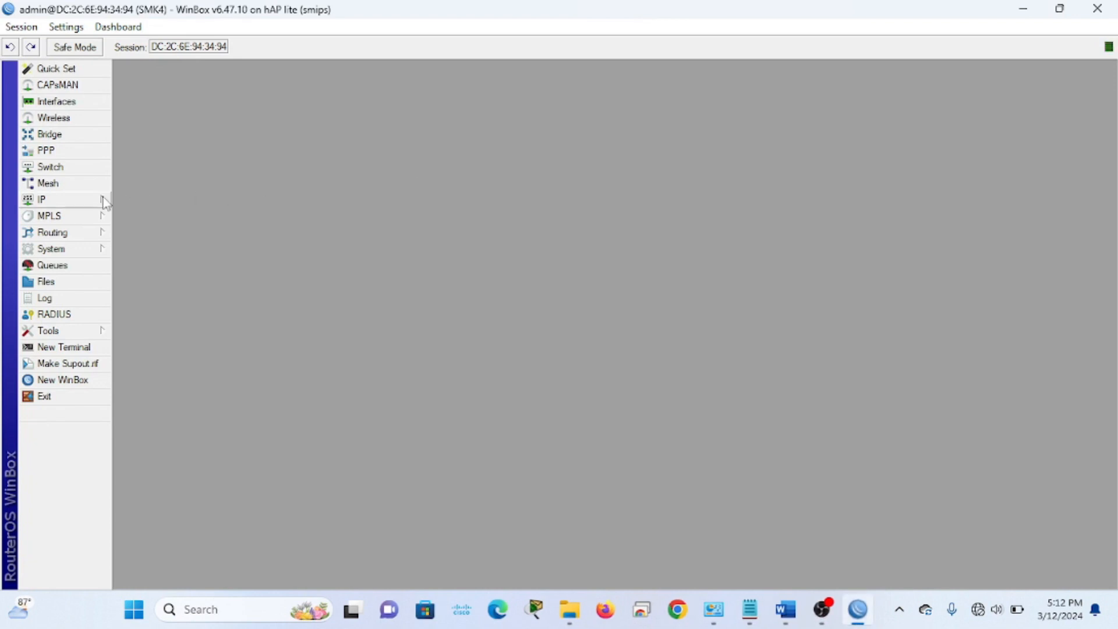
click(97, 199)
click(154, 235)
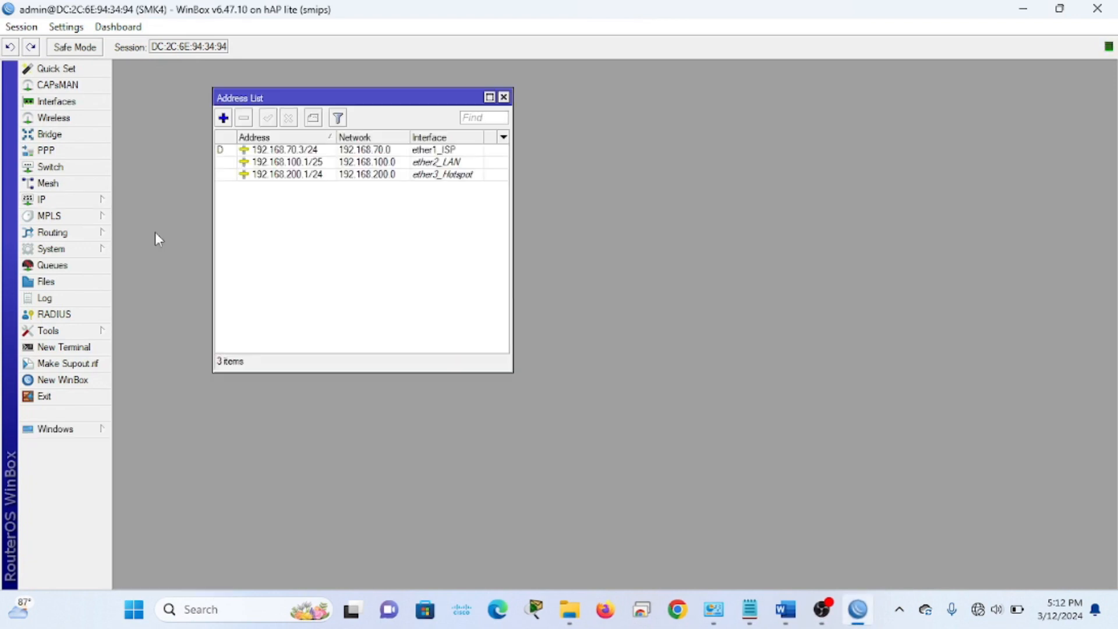
click(505, 98)
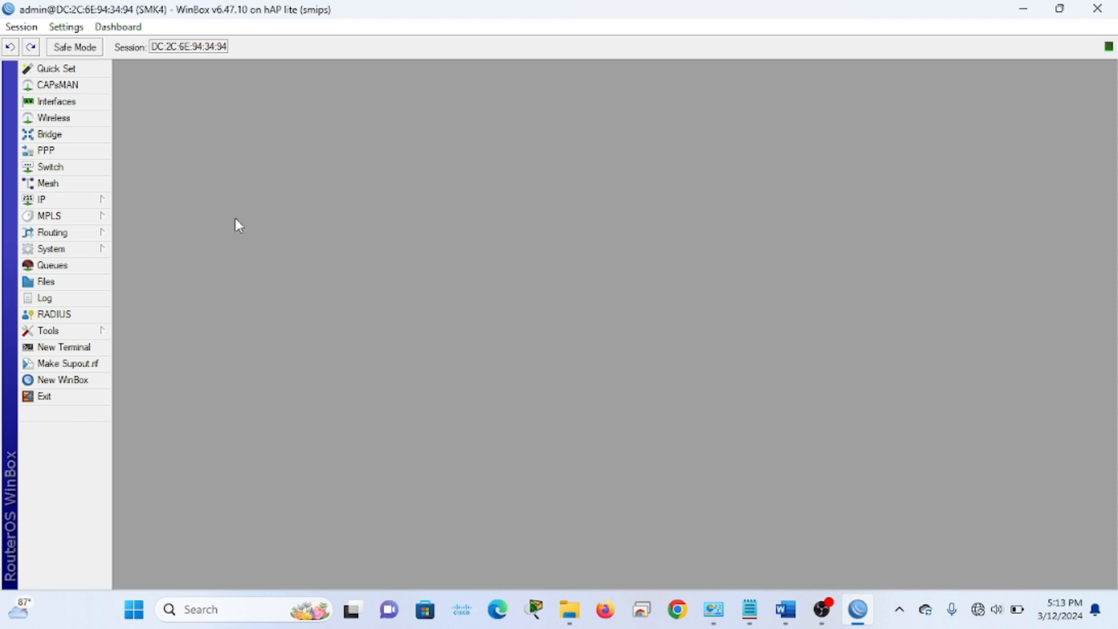
Reset the router's entire configuration from System > Reset Configuration and confirm the reboot
click(85, 252)
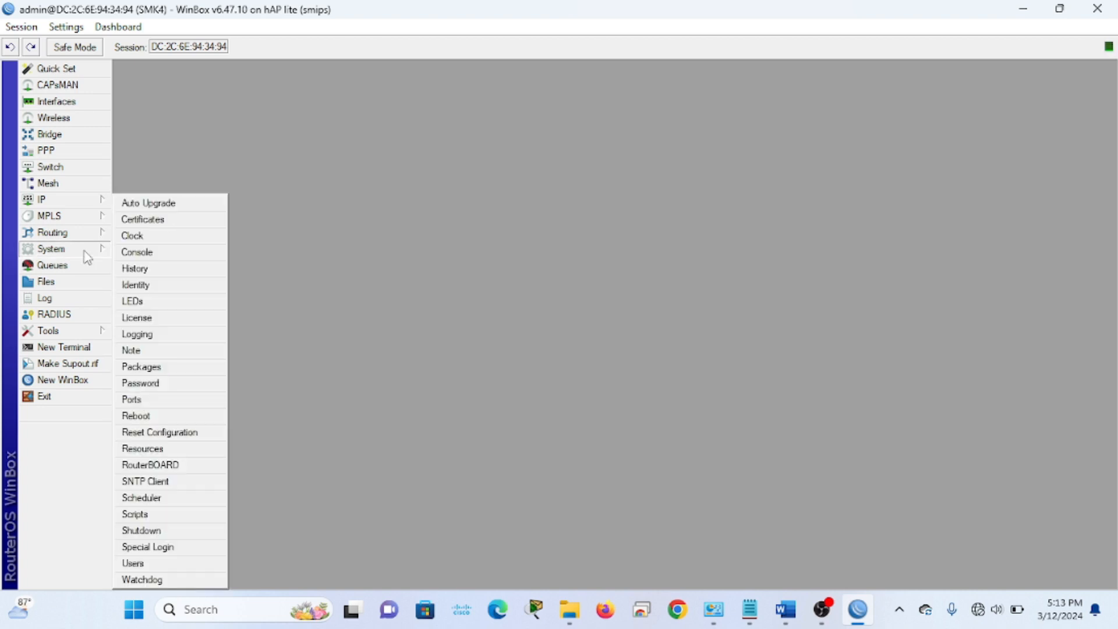
click(177, 432)
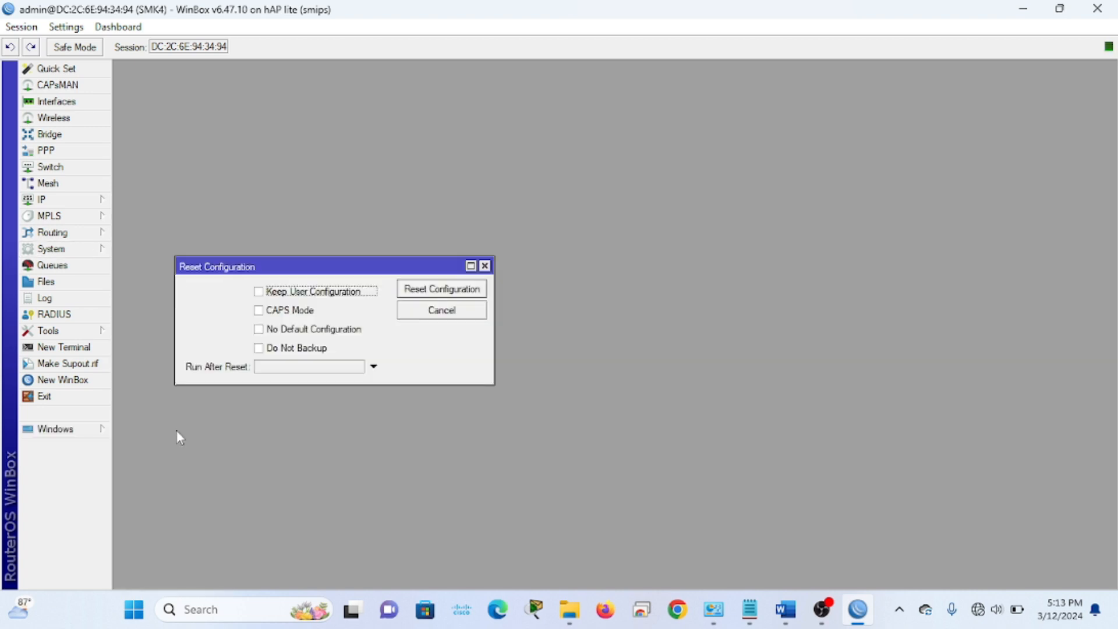
click(453, 294)
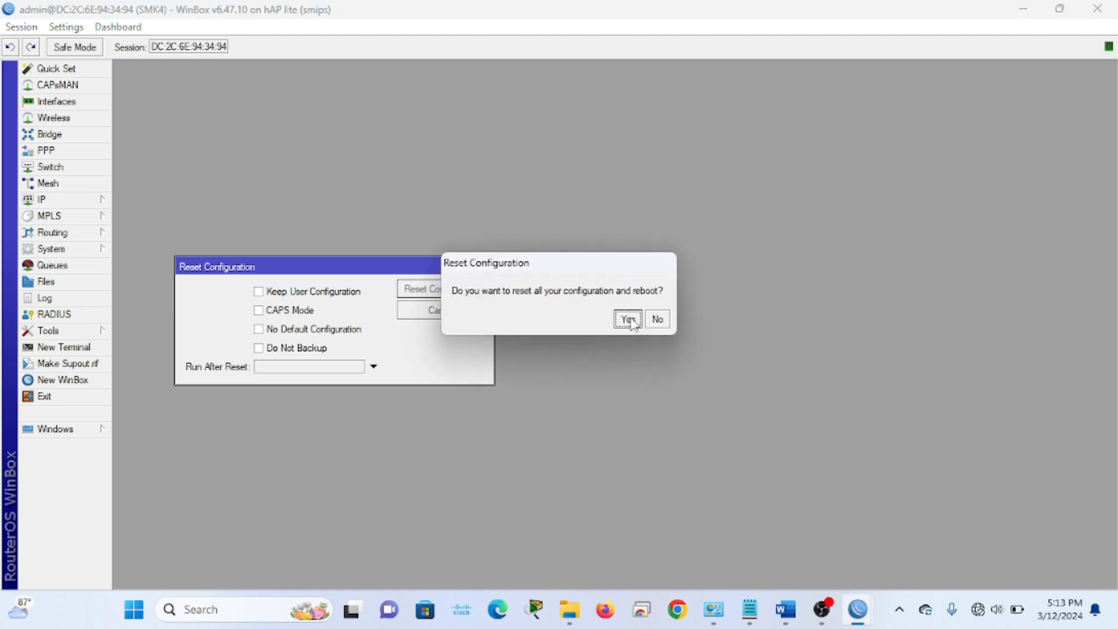
click(629, 318)
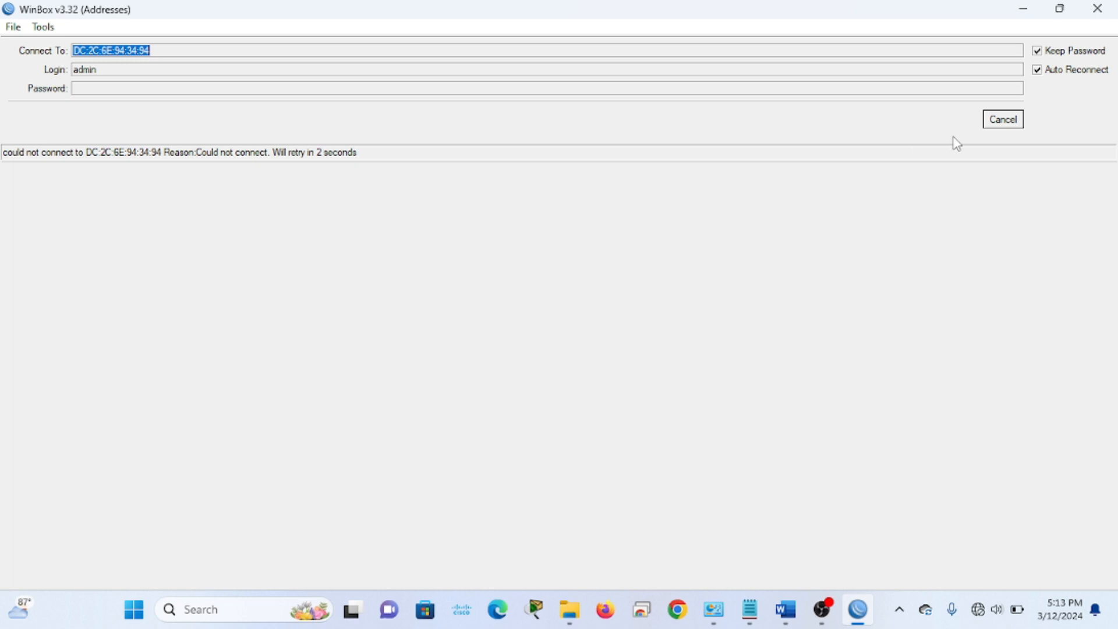
Refresh Neighbors until the rebooted MikroTik router appears at 192.168.88.1, then connect to it
click(1000, 123)
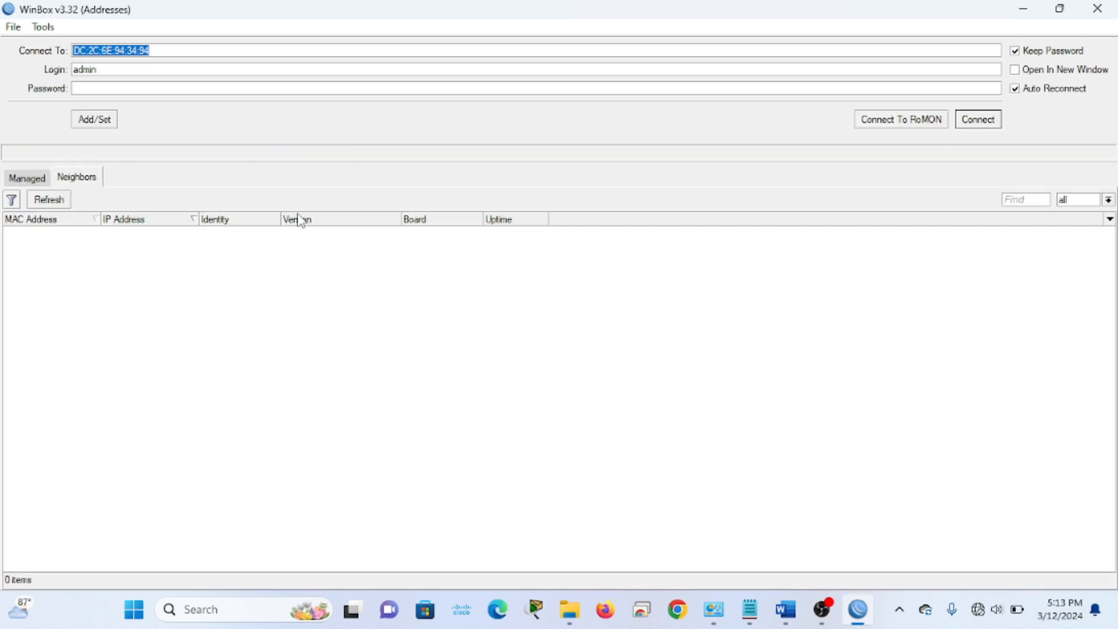
click(46, 206)
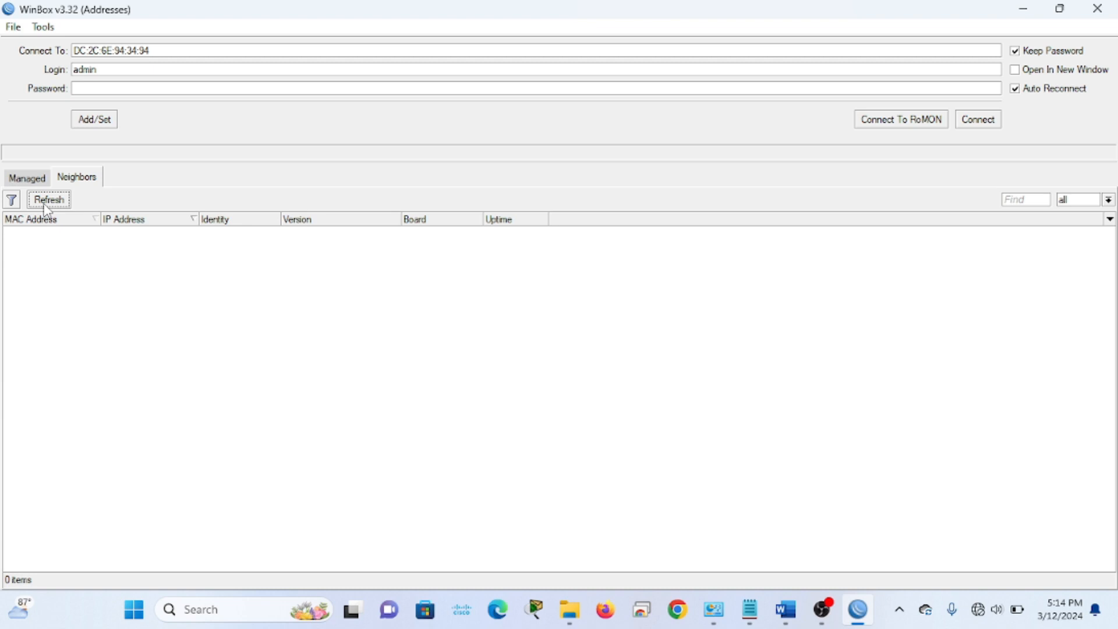
click(53, 201)
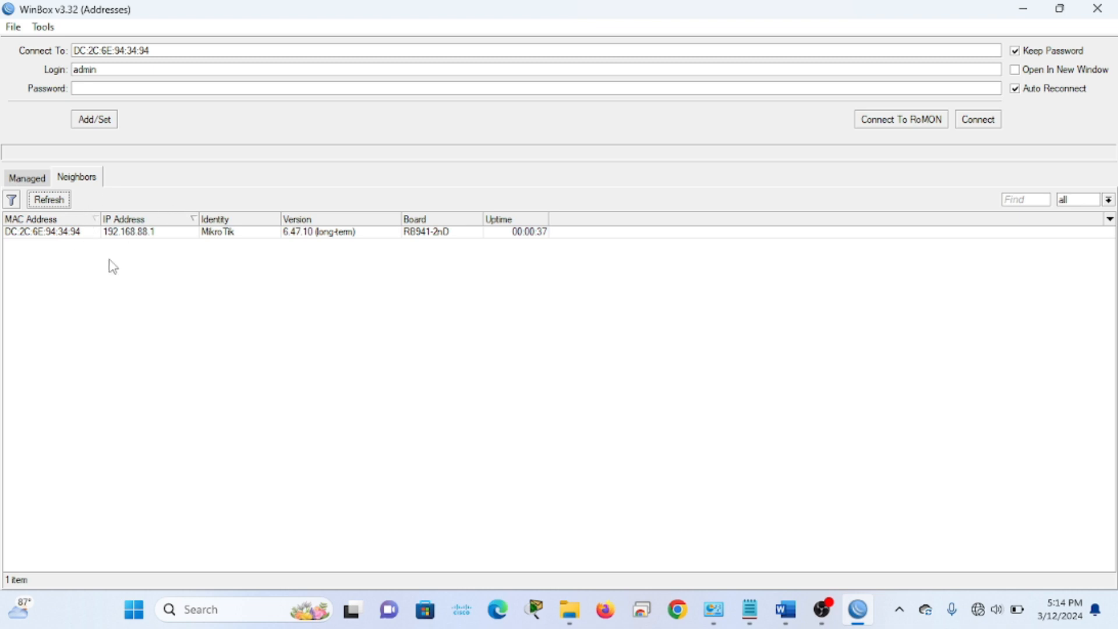
click(55, 237)
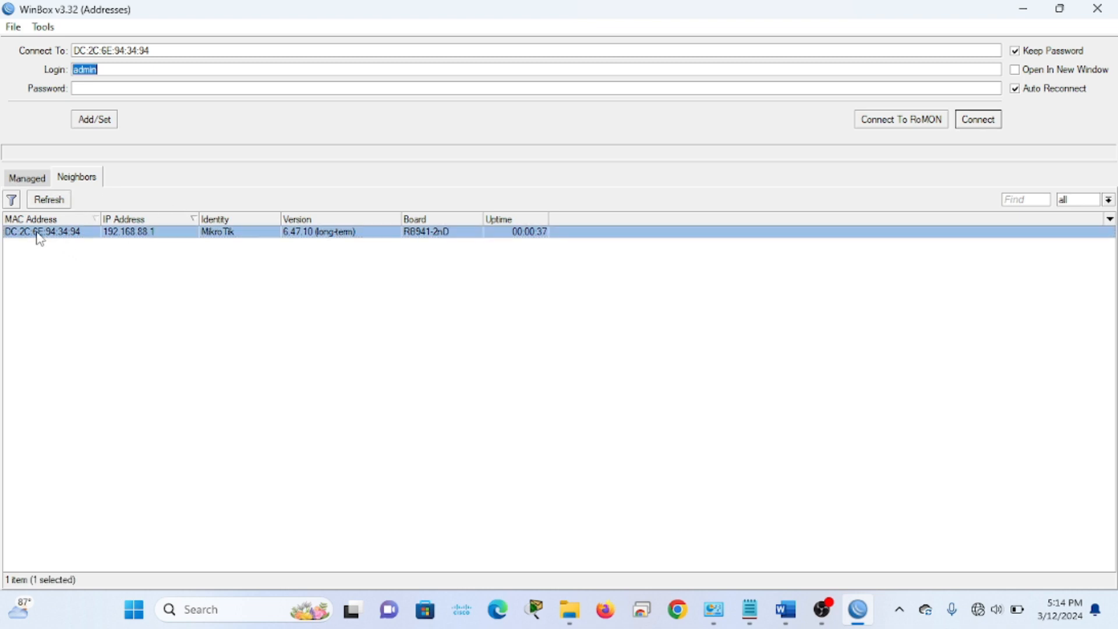
click(979, 122)
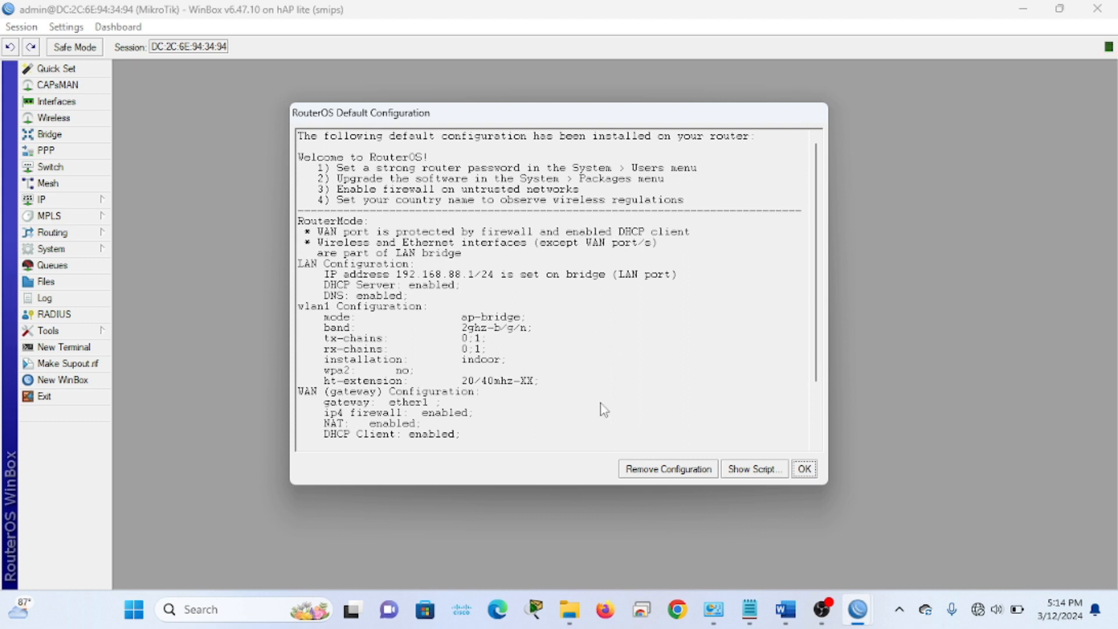
Remove the default configuration and verify the IP Address List is now empty
click(678, 472)
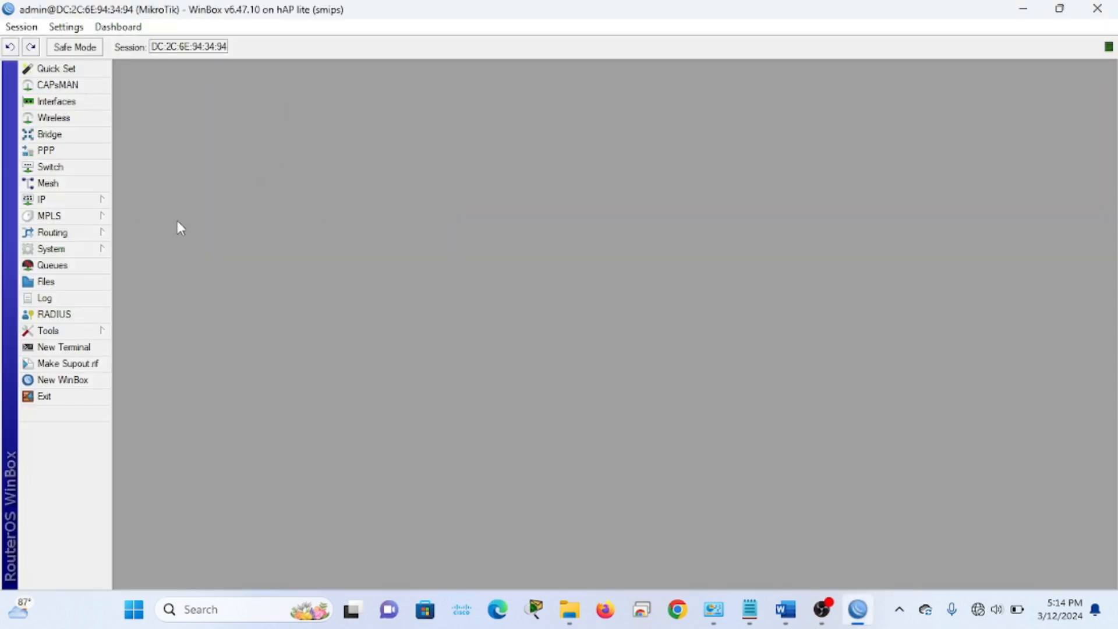
click(82, 199)
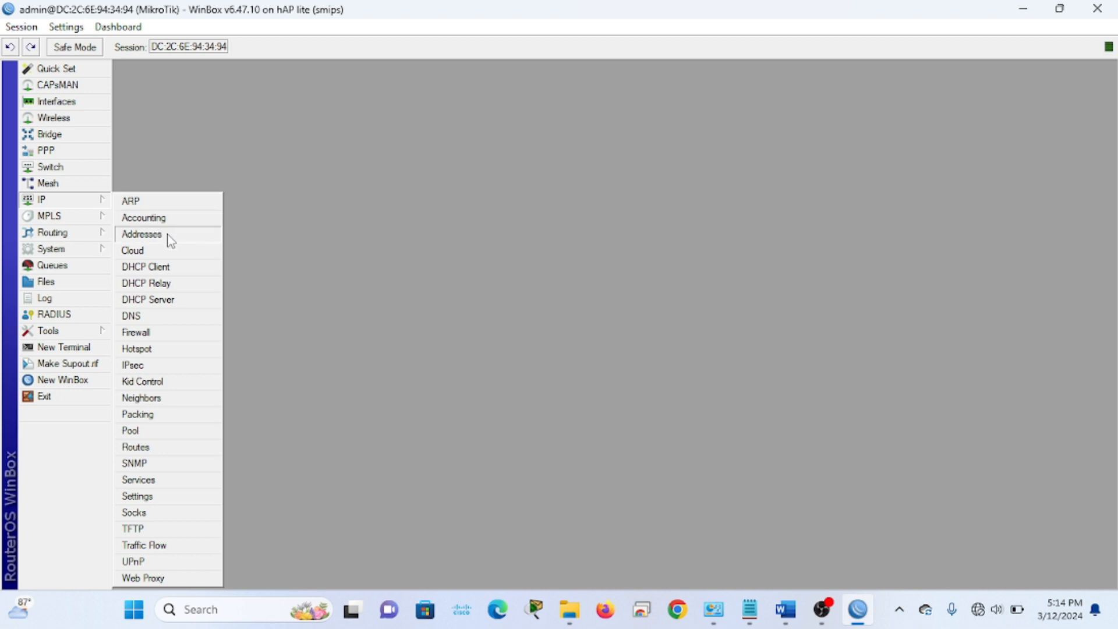
click(165, 236)
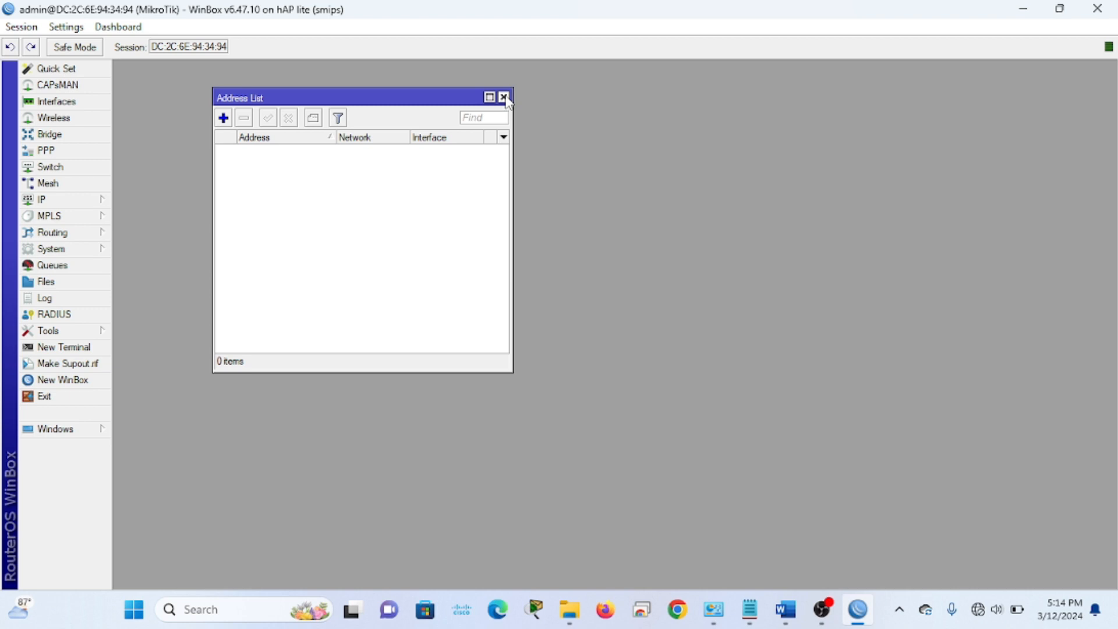
click(504, 98)
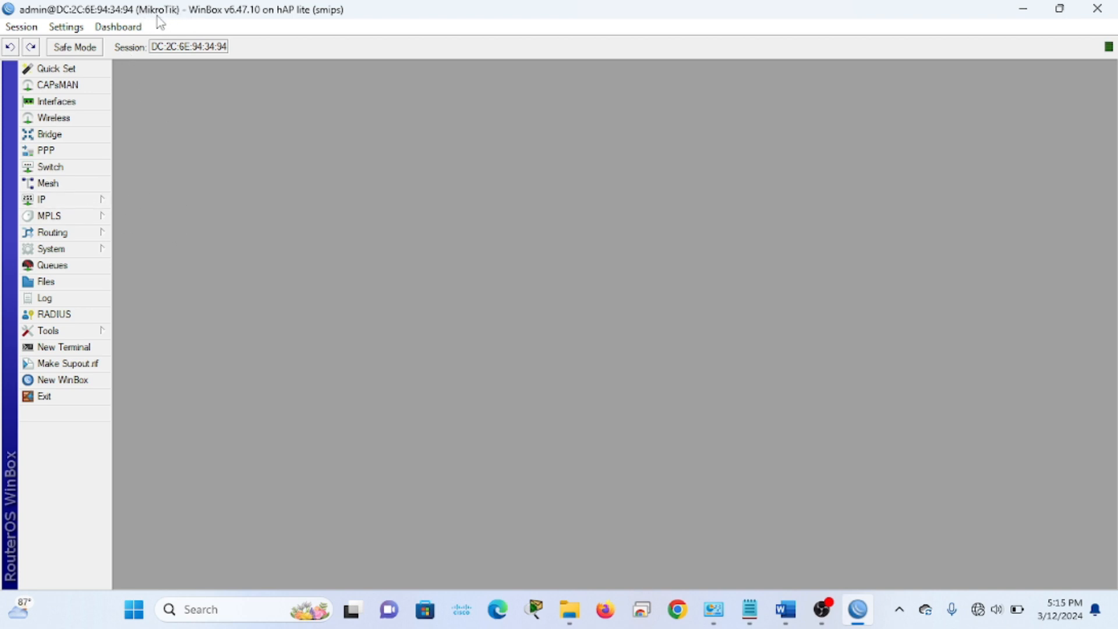
click(95, 252)
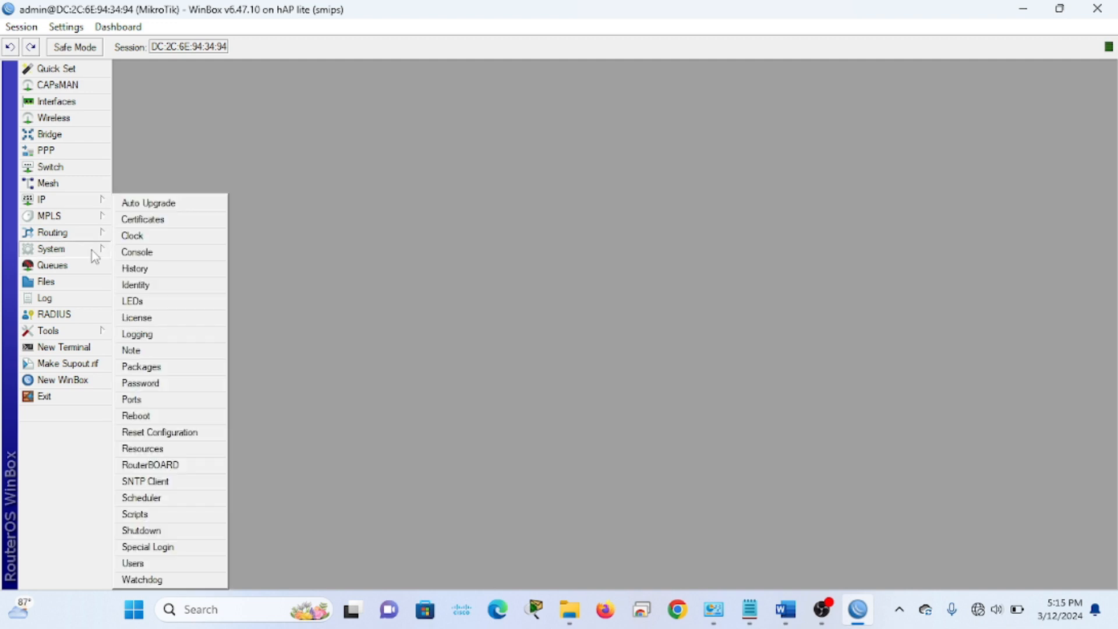
click(178, 290)
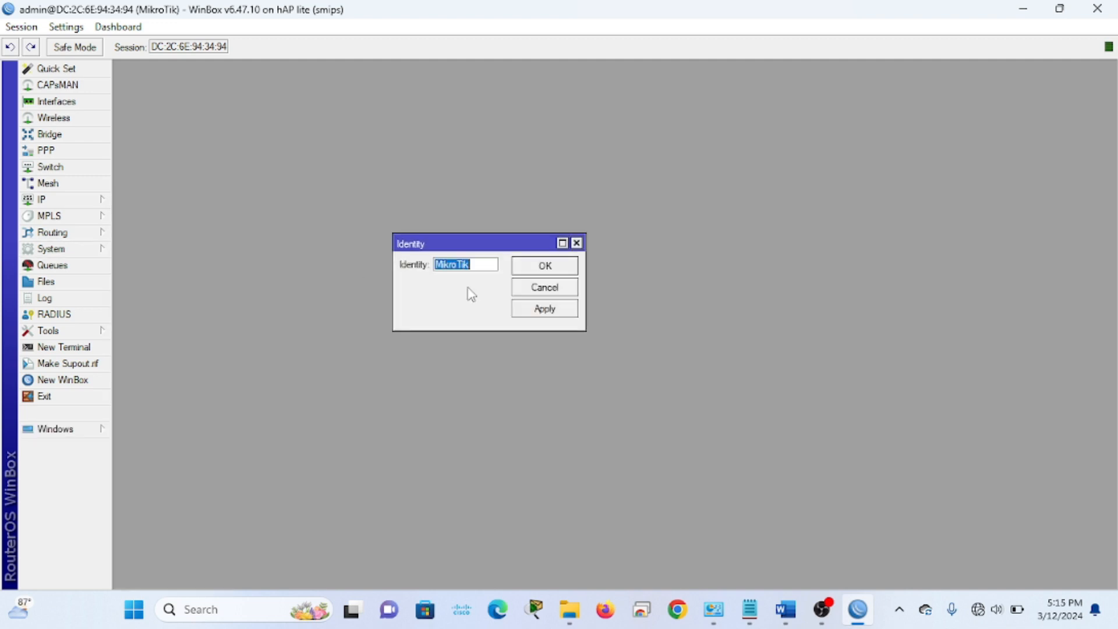
click(472, 265)
drag(485, 265, 390, 265)
text(LabTKJ)
click(545, 315)
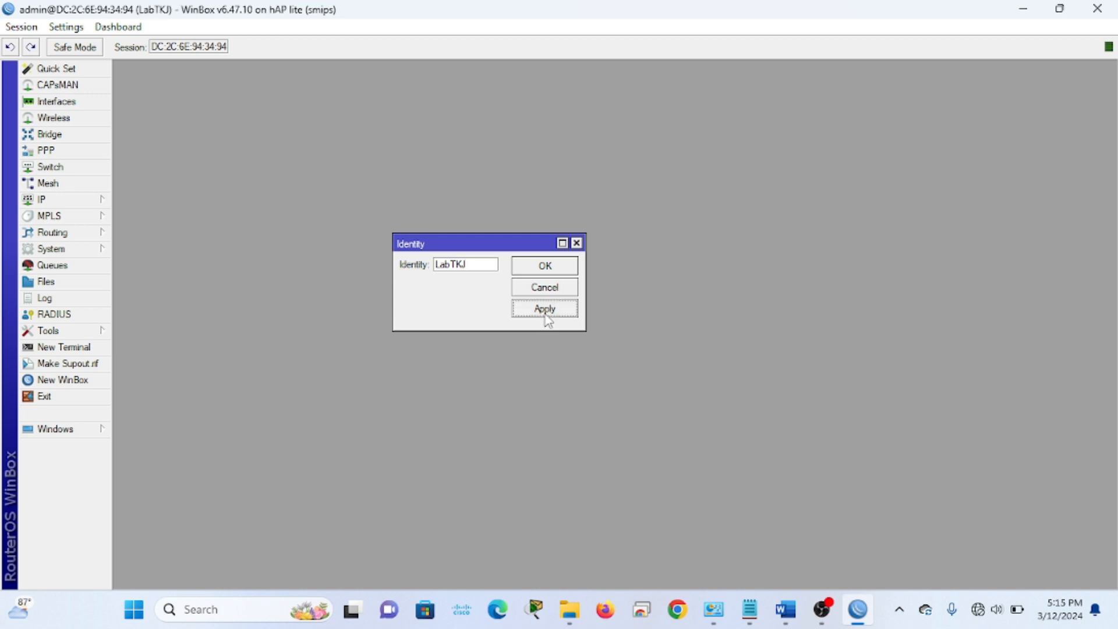
click(544, 270)
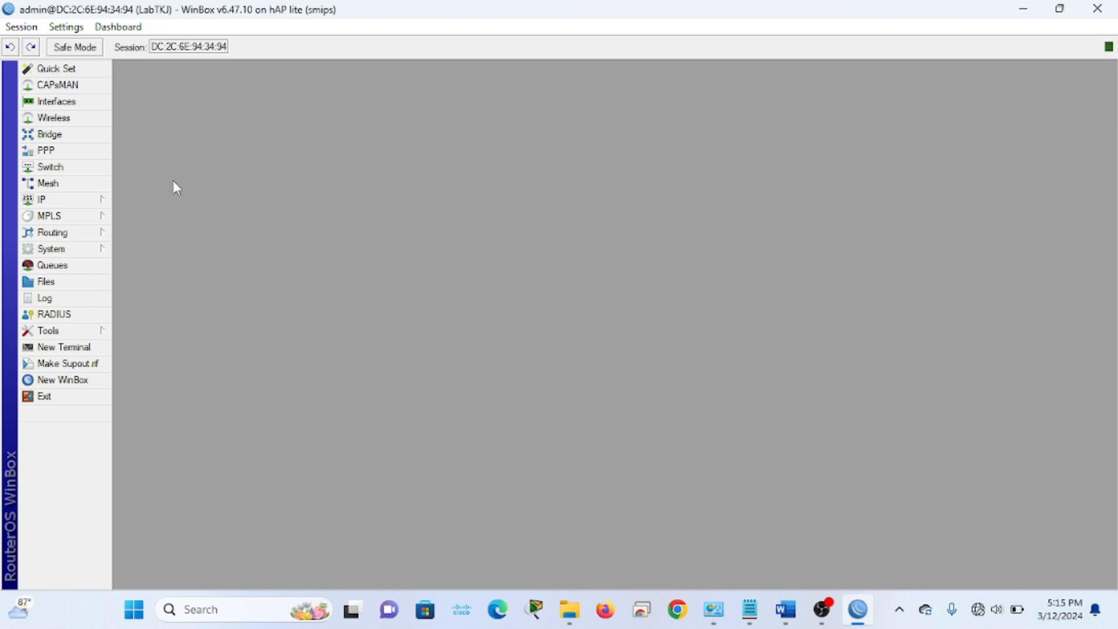
Rename interface ether1 to ether1_ISP in the Interface List
click(56, 103)
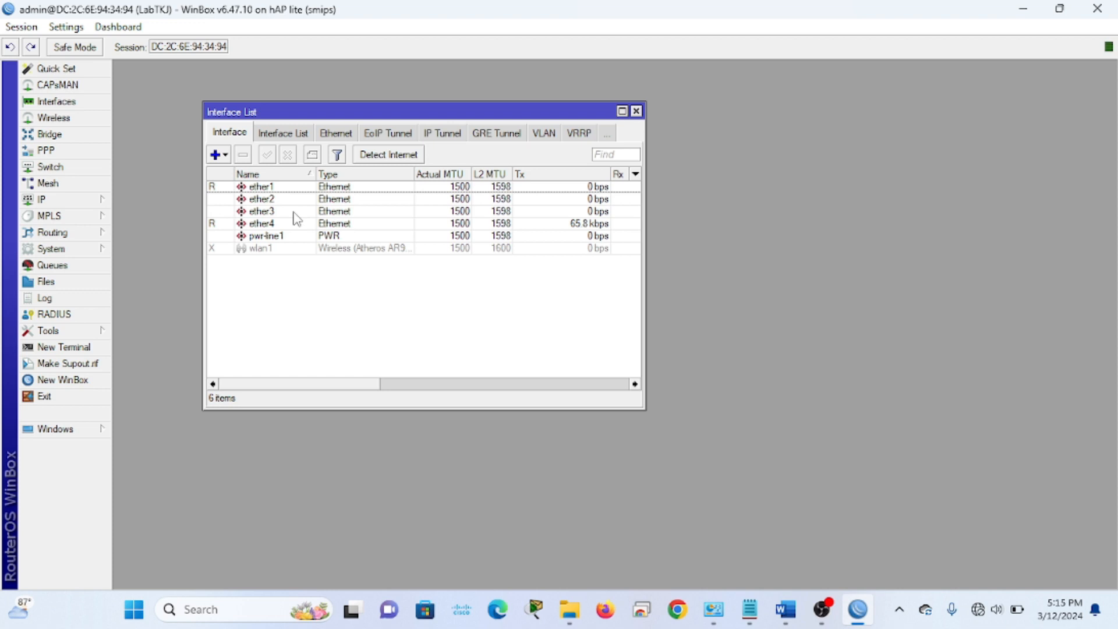
click(277, 189)
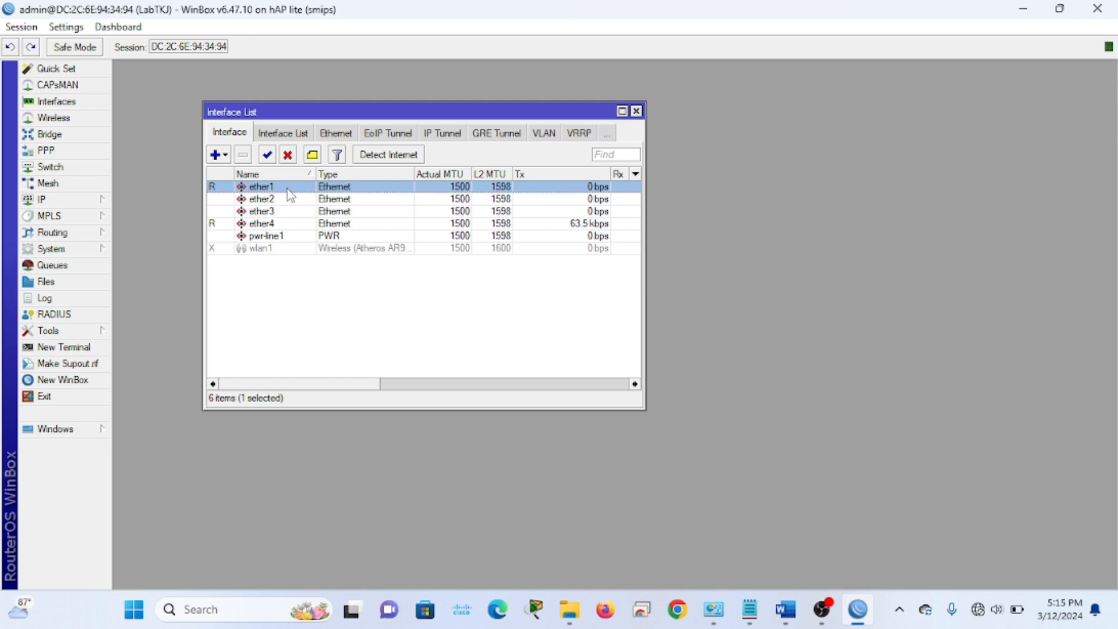
double_click(290, 195)
click(338, 187)
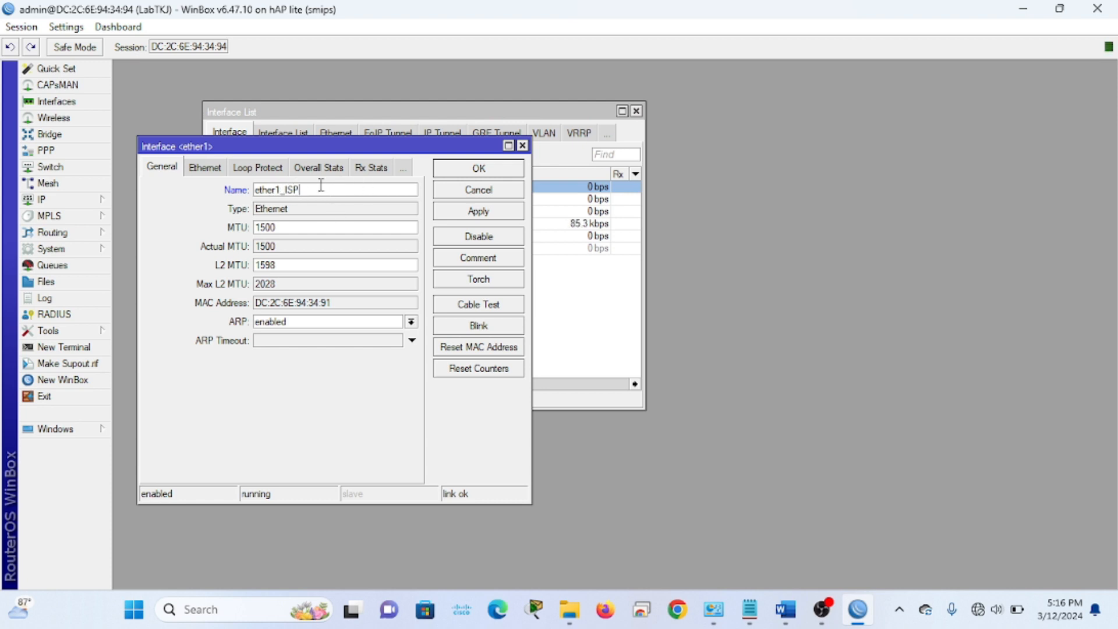
click(483, 216)
click(493, 168)
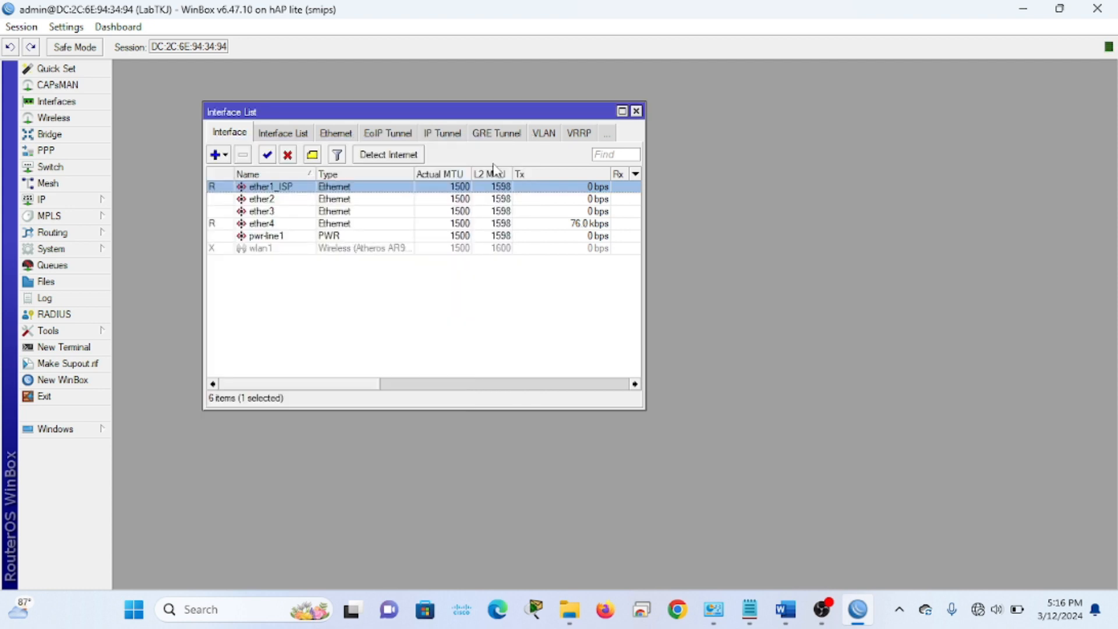
Rename interface ether2 to ether2_LAN
double_click(274, 199)
click(334, 187)
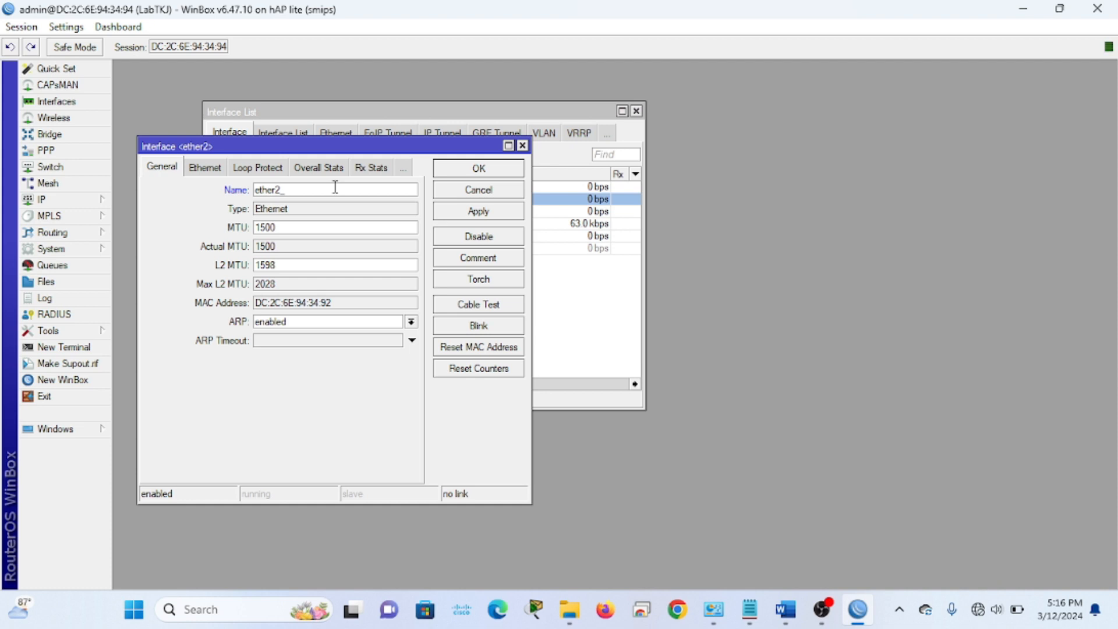
text(_LAN)
click(475, 213)
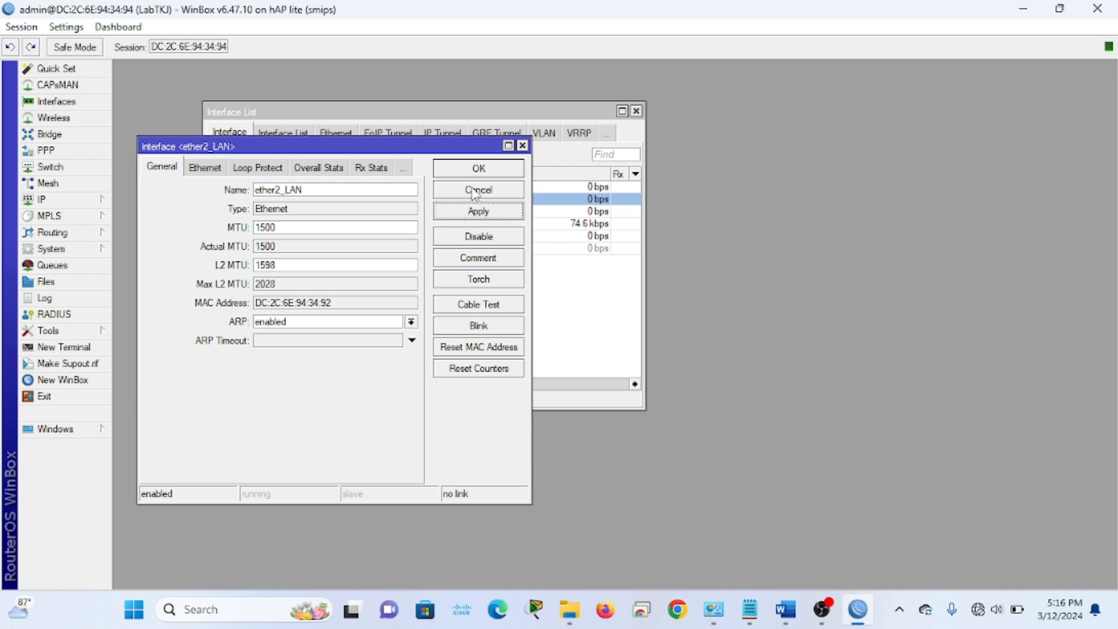
click(474, 170)
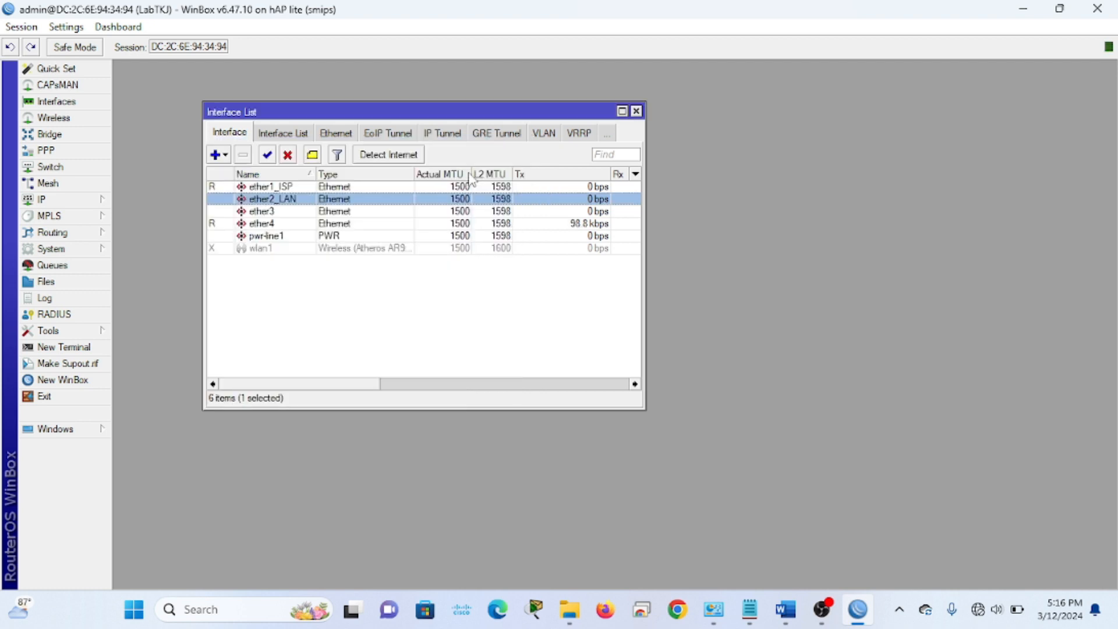
Rename interface ether3 to ether3_Hotspot and close the Interface List
double_click(271, 215)
click(308, 188)
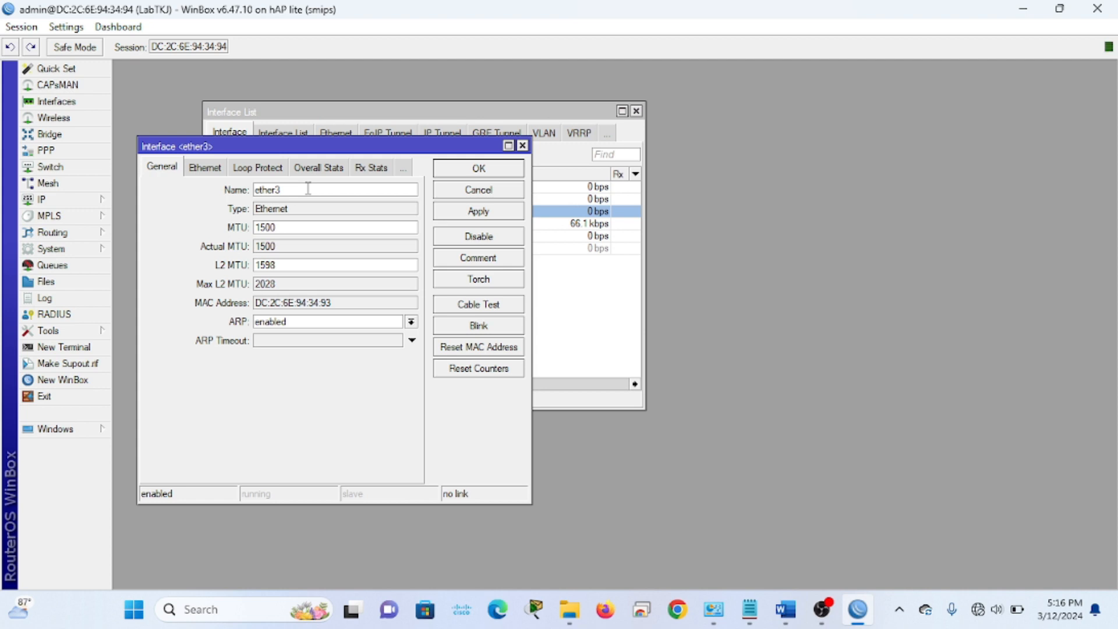
text(_Hotspot)
click(488, 214)
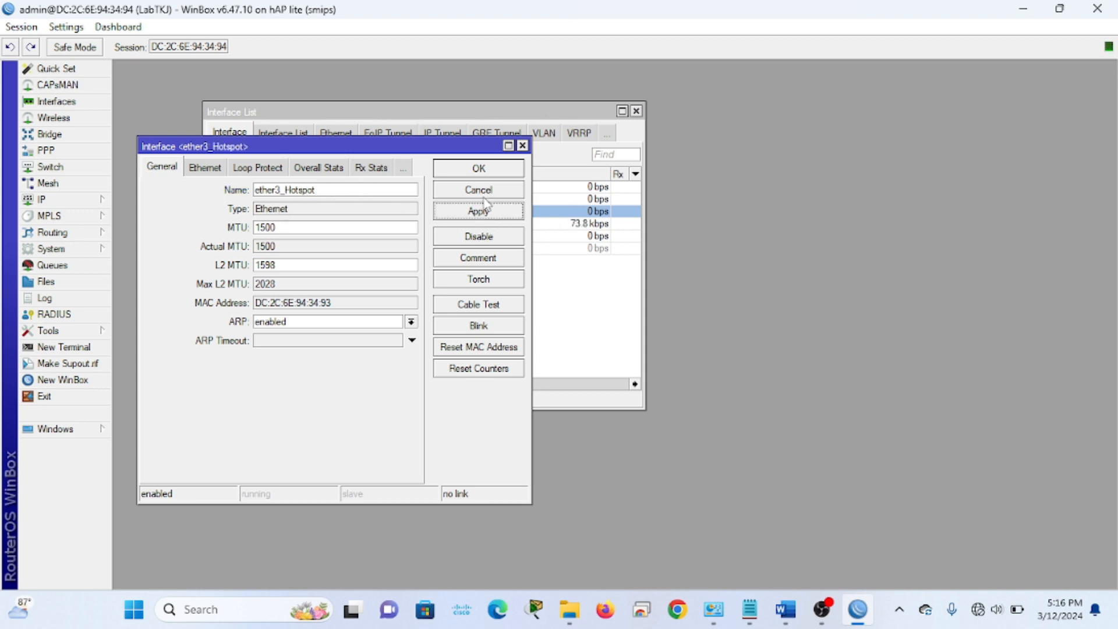
click(468, 175)
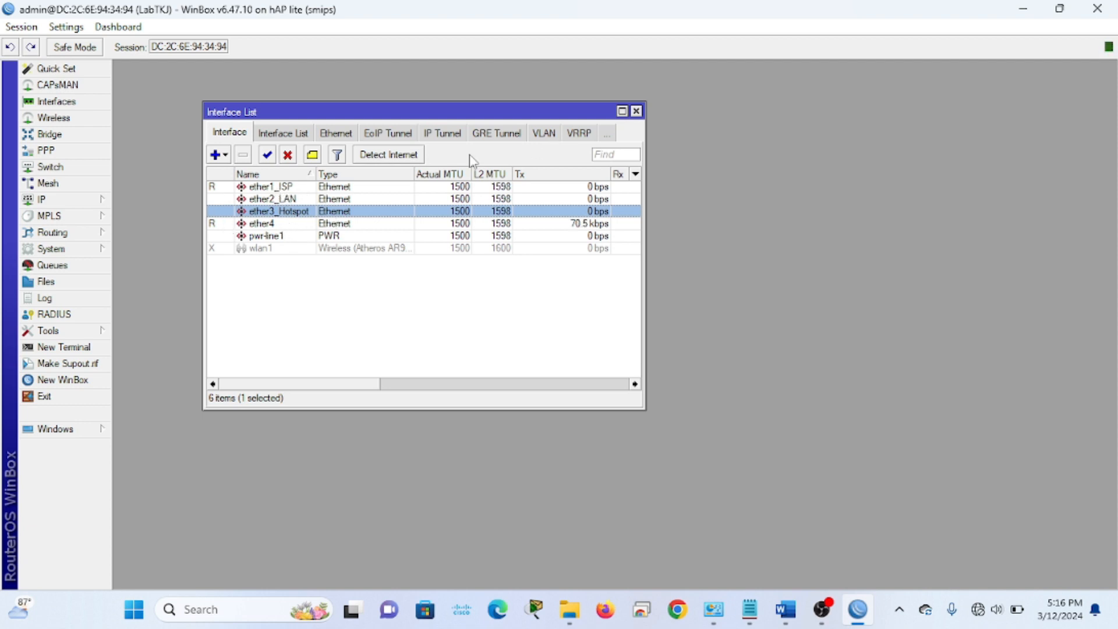
click(637, 111)
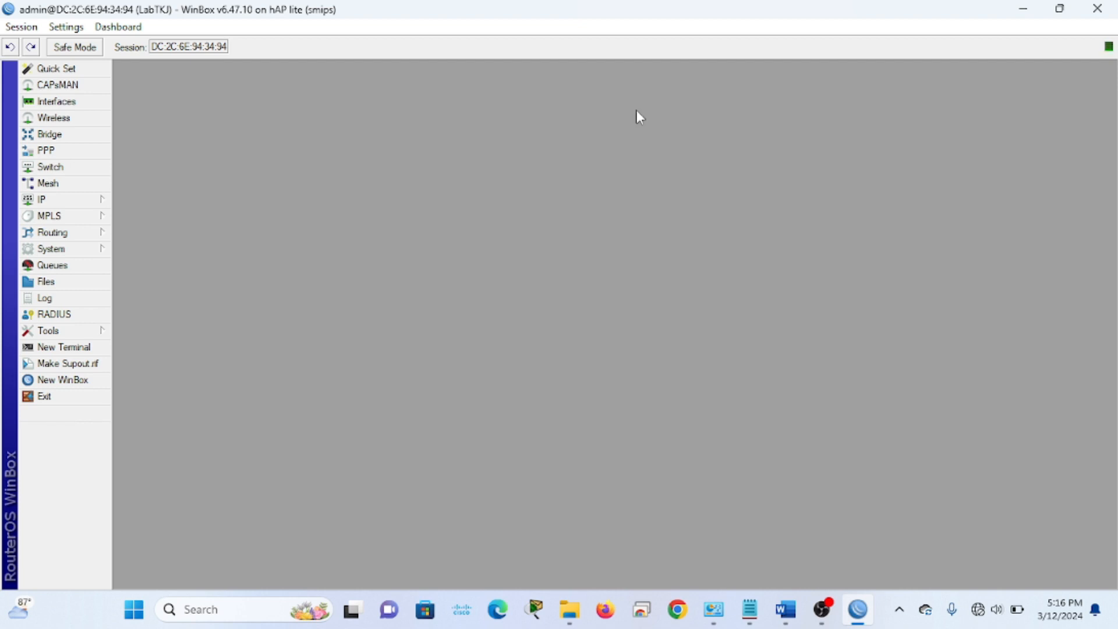
Create a DHCP client on interface ether1_ISP and save it
click(72, 204)
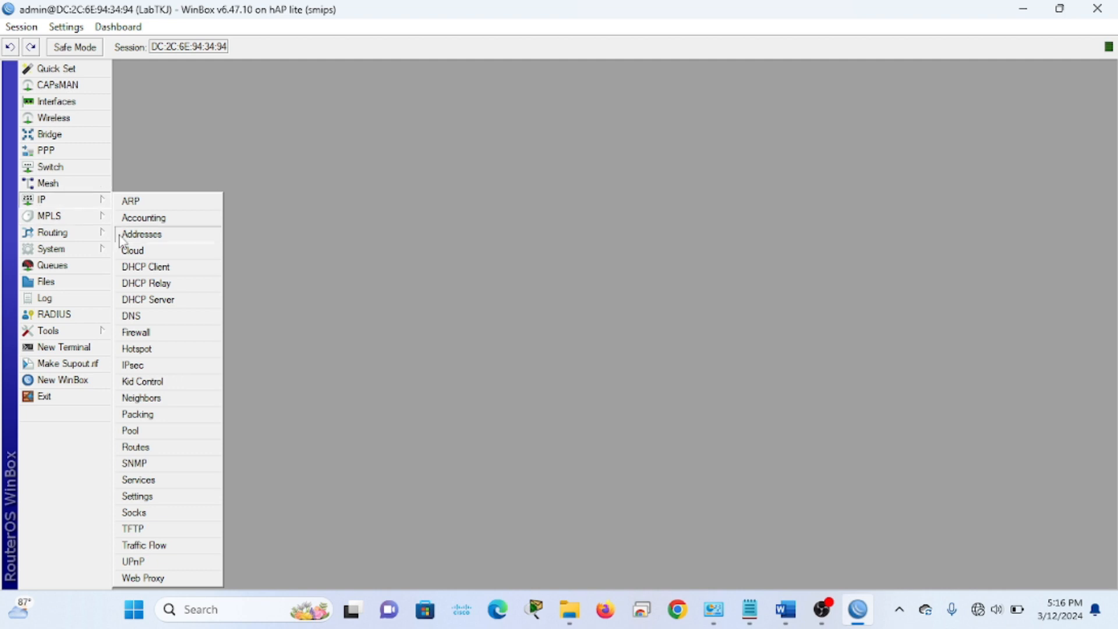
click(173, 274)
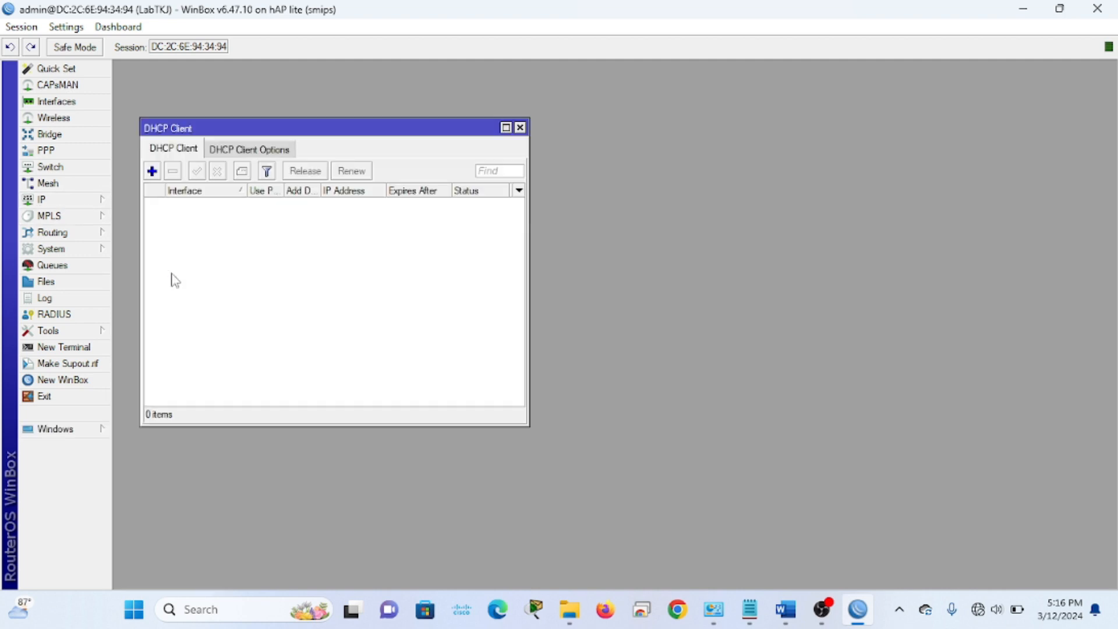
drag(377, 136, 498, 136)
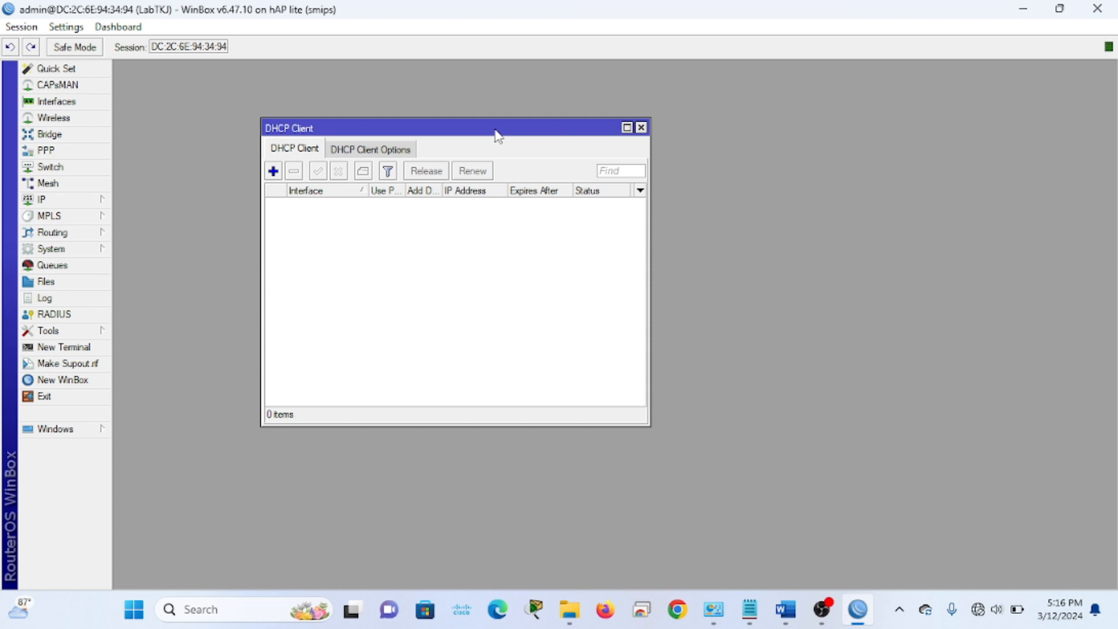
click(273, 170)
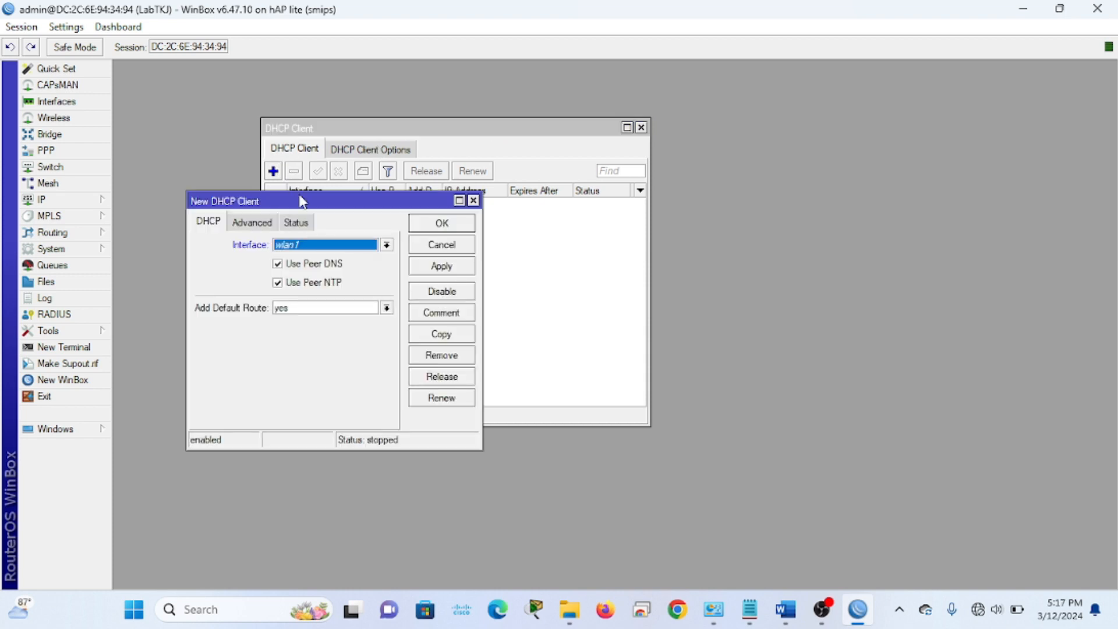
click(346, 249)
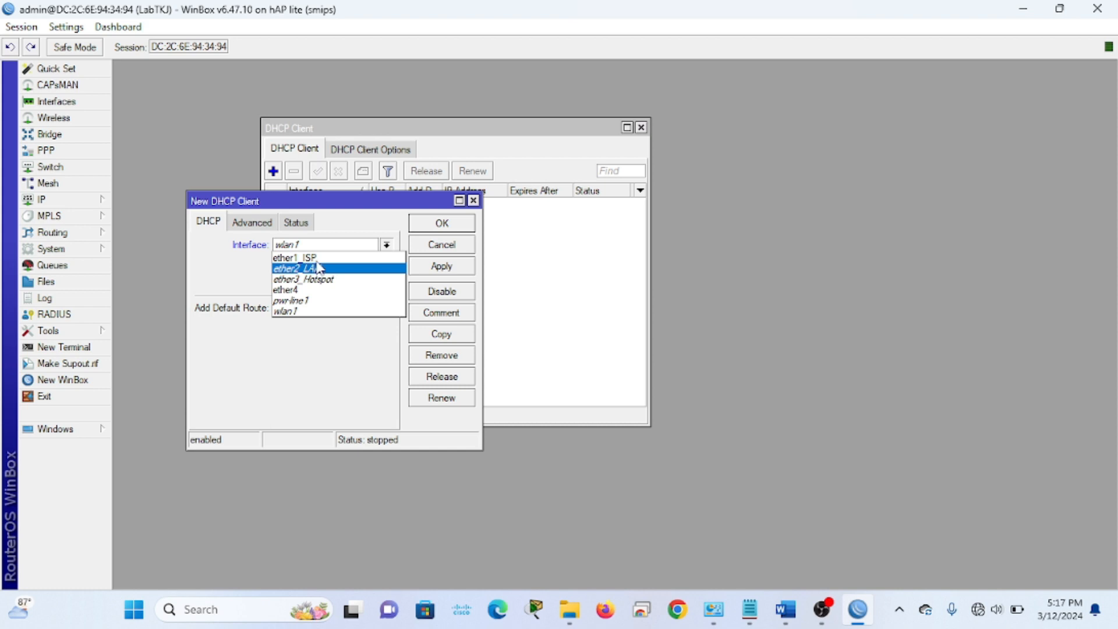
click(320, 257)
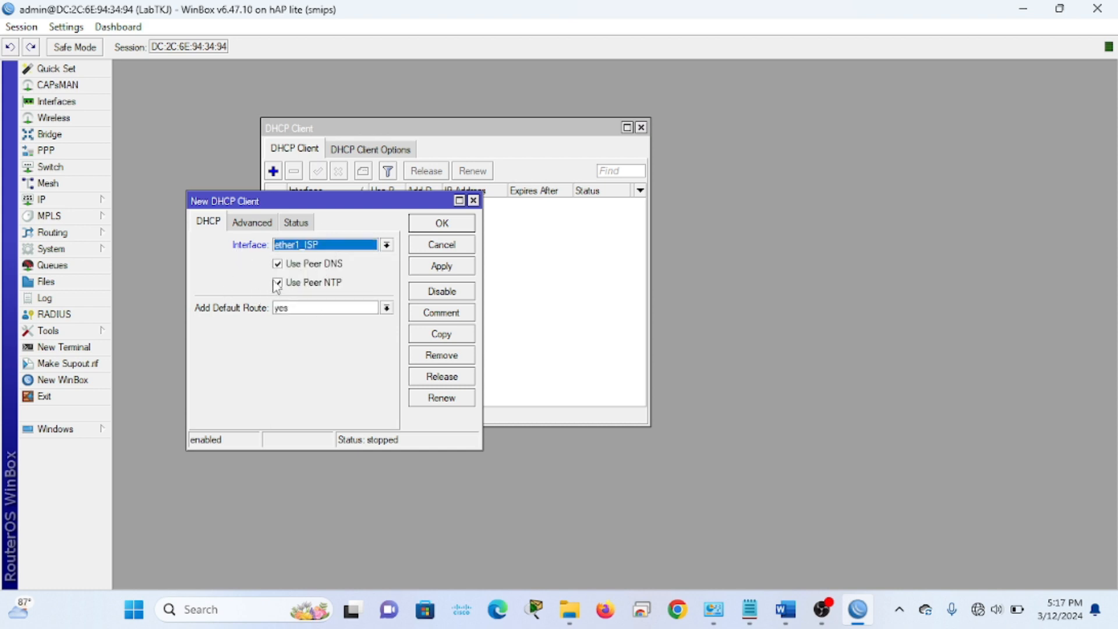
click(450, 269)
click(448, 223)
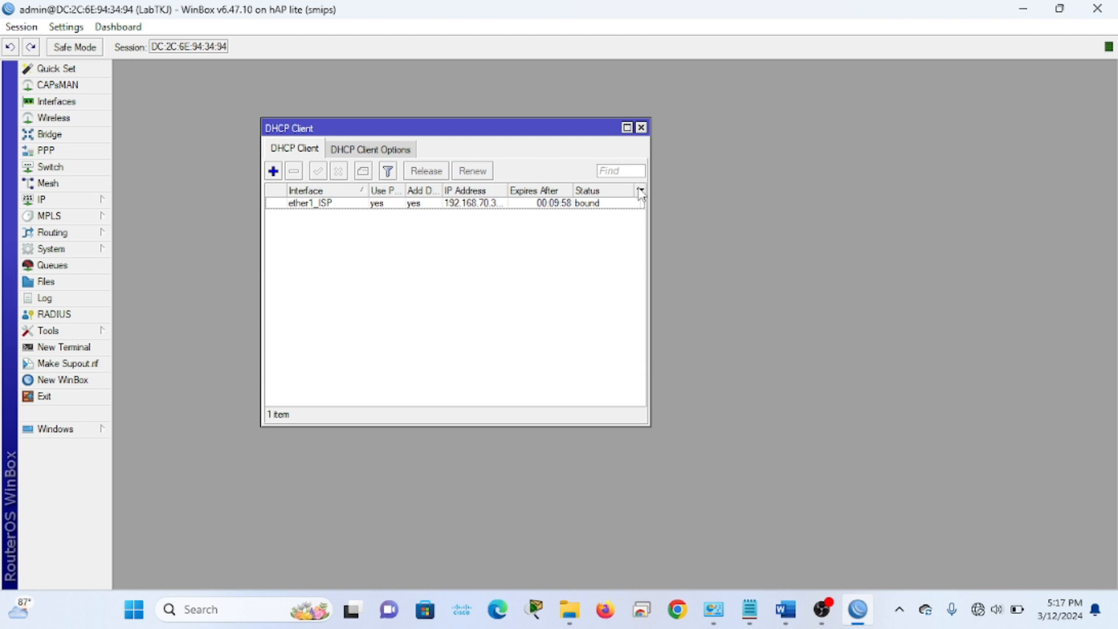
drag(652, 177, 717, 177)
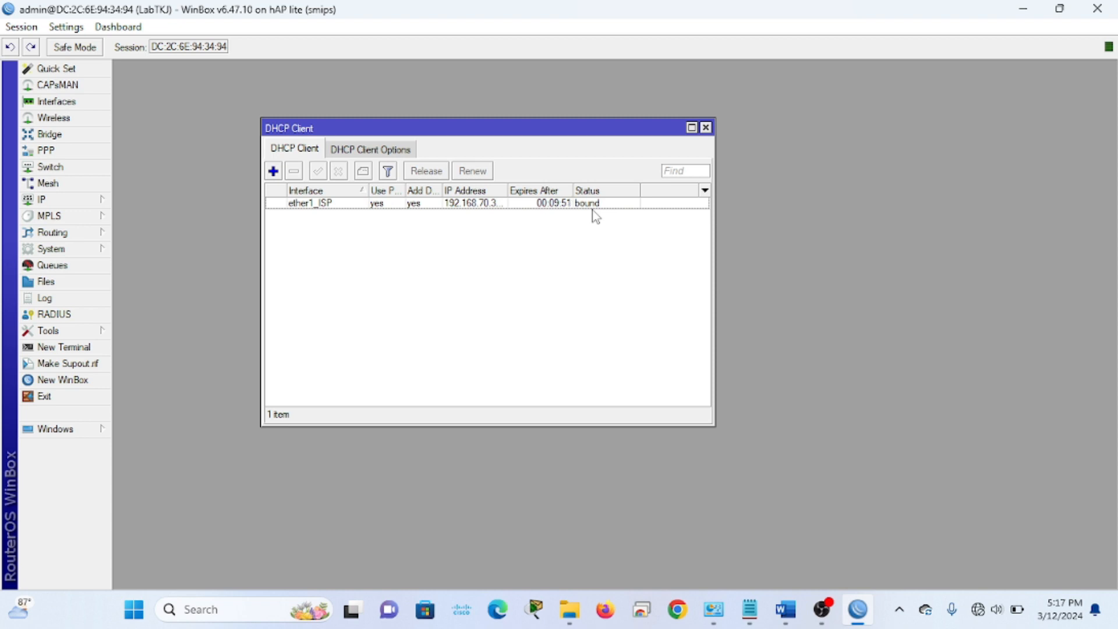
Verify the 192.168.70.0/24 address and default route via 192.168.70.1, then close the windows
click(77, 205)
click(141, 236)
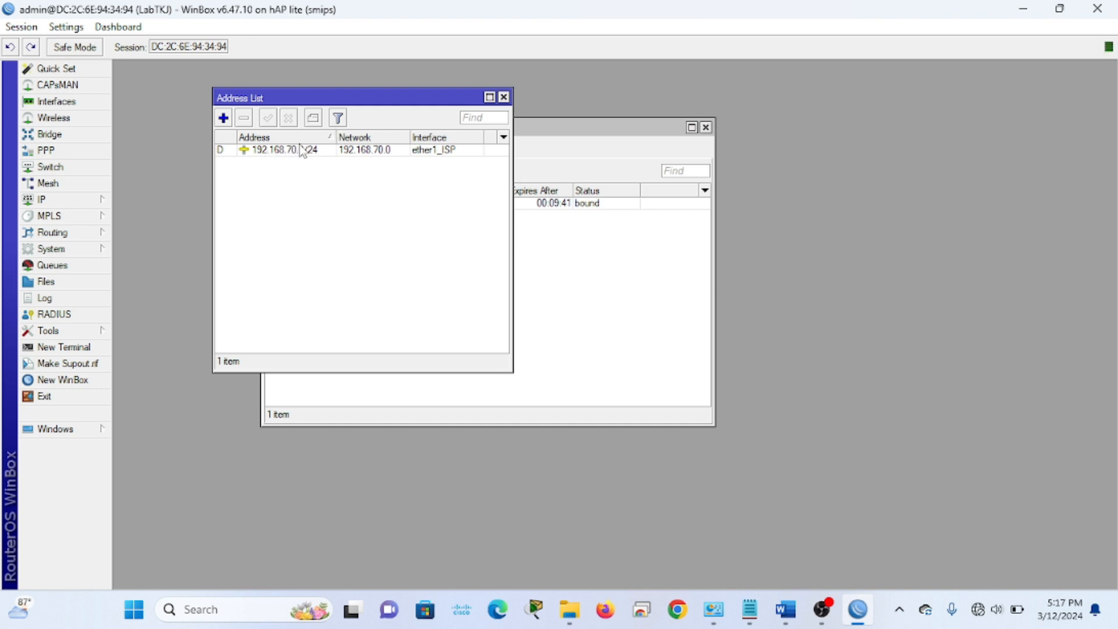
click(503, 98)
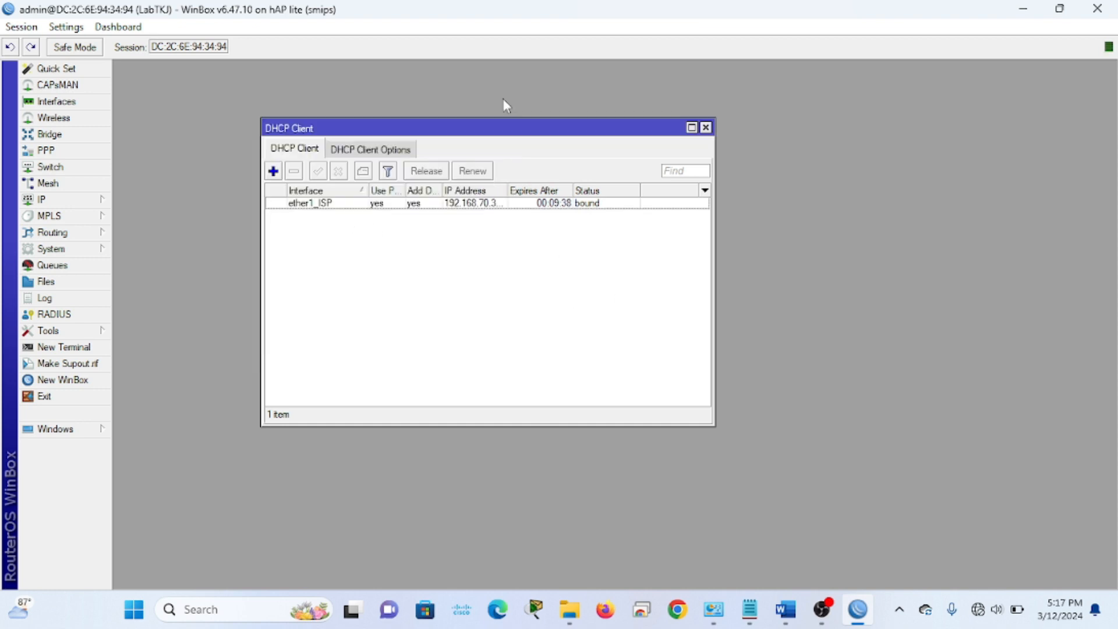
click(45, 202)
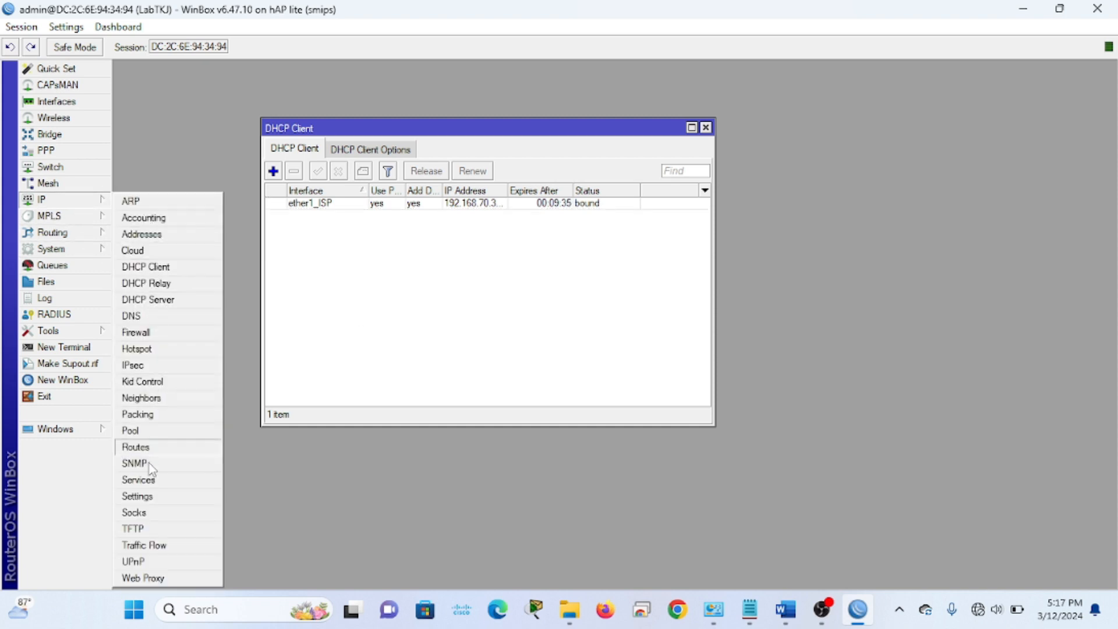
click(127, 449)
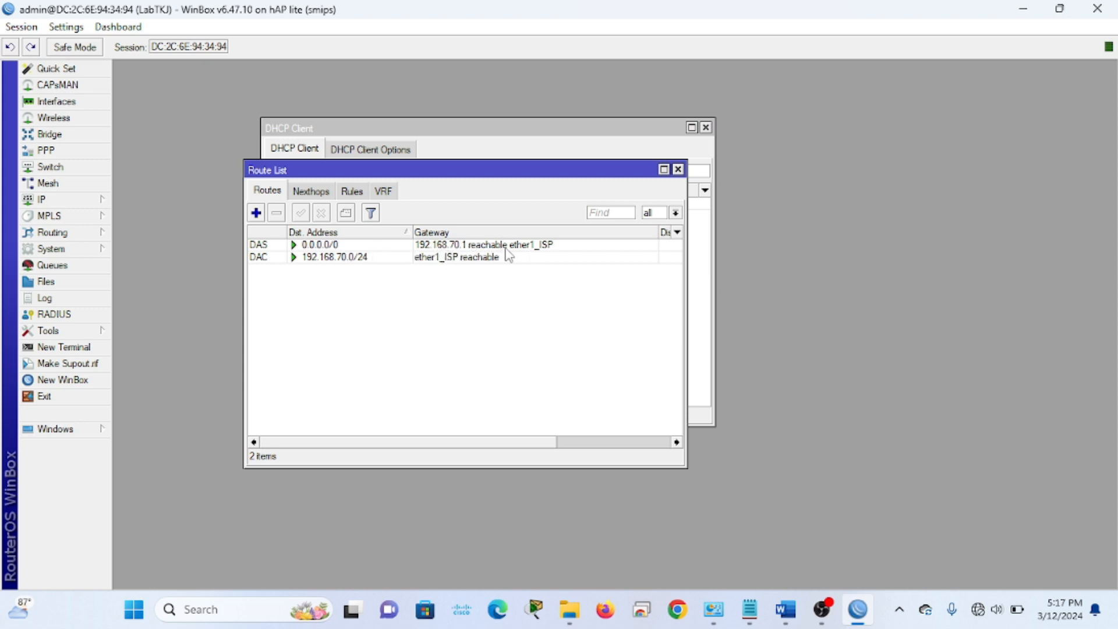
click(678, 169)
click(706, 128)
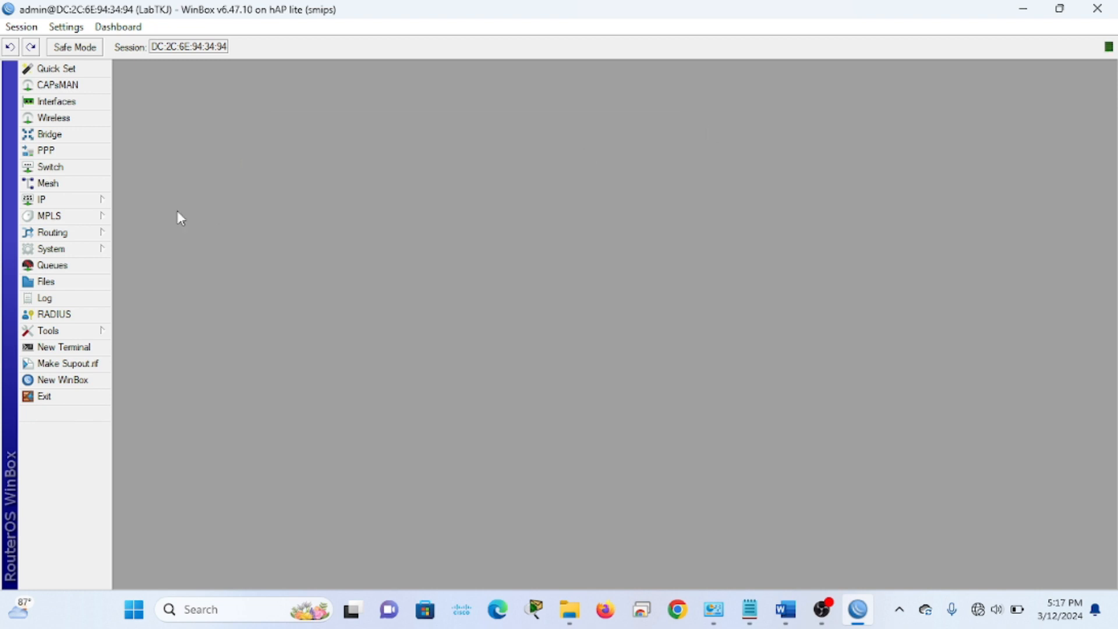
Set the router DNS servers to 8.8.8.8 plus a second entry and allow remote requests
click(88, 201)
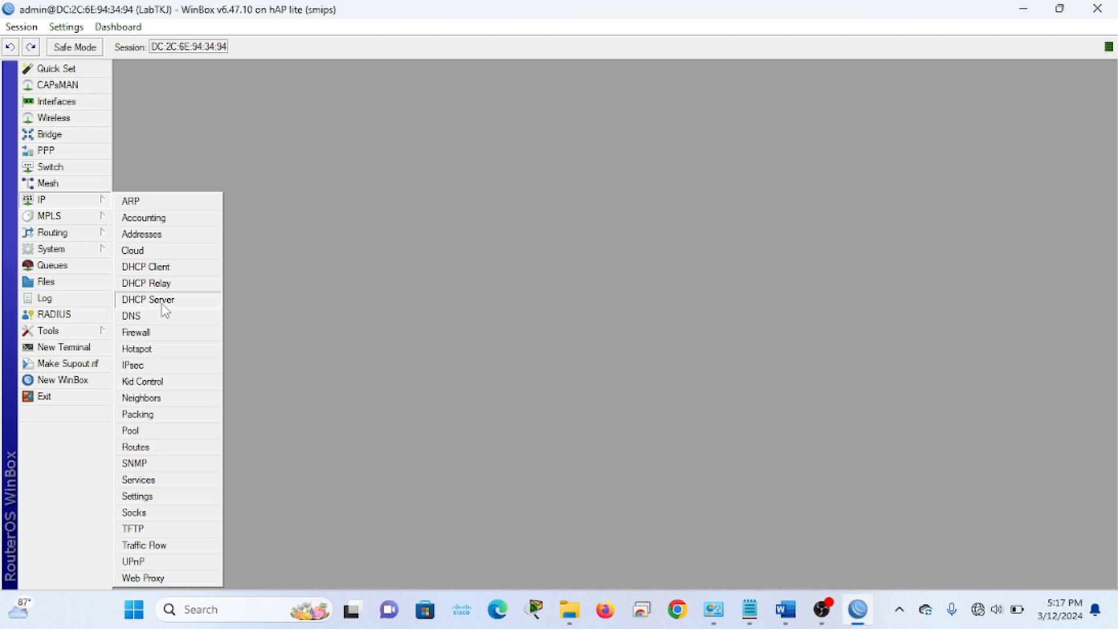
click(178, 316)
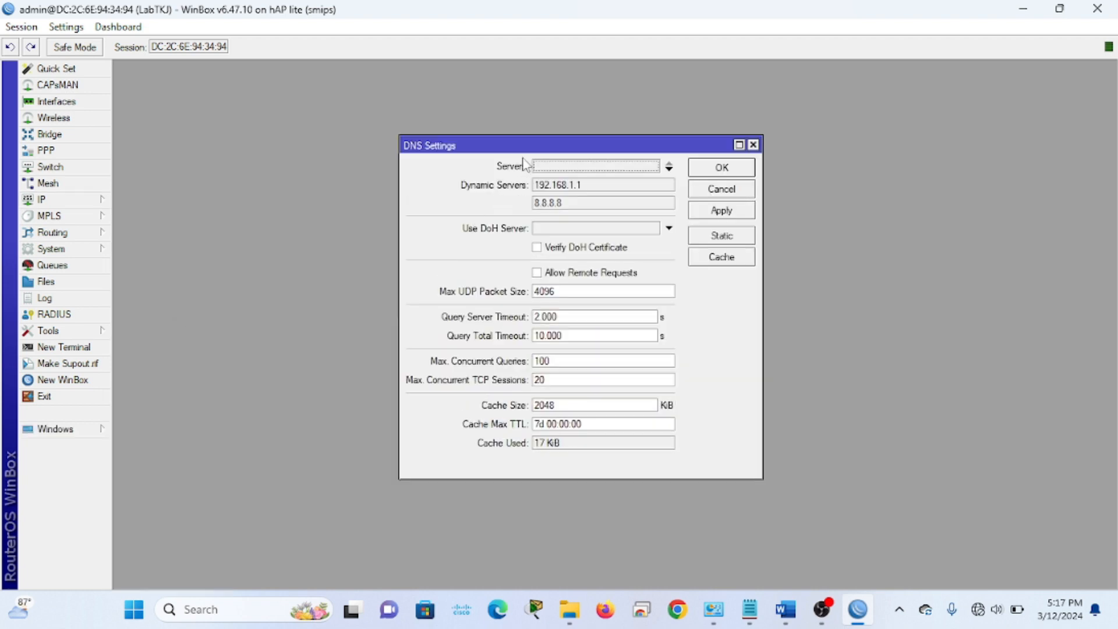
drag(481, 145, 424, 146)
click(505, 169)
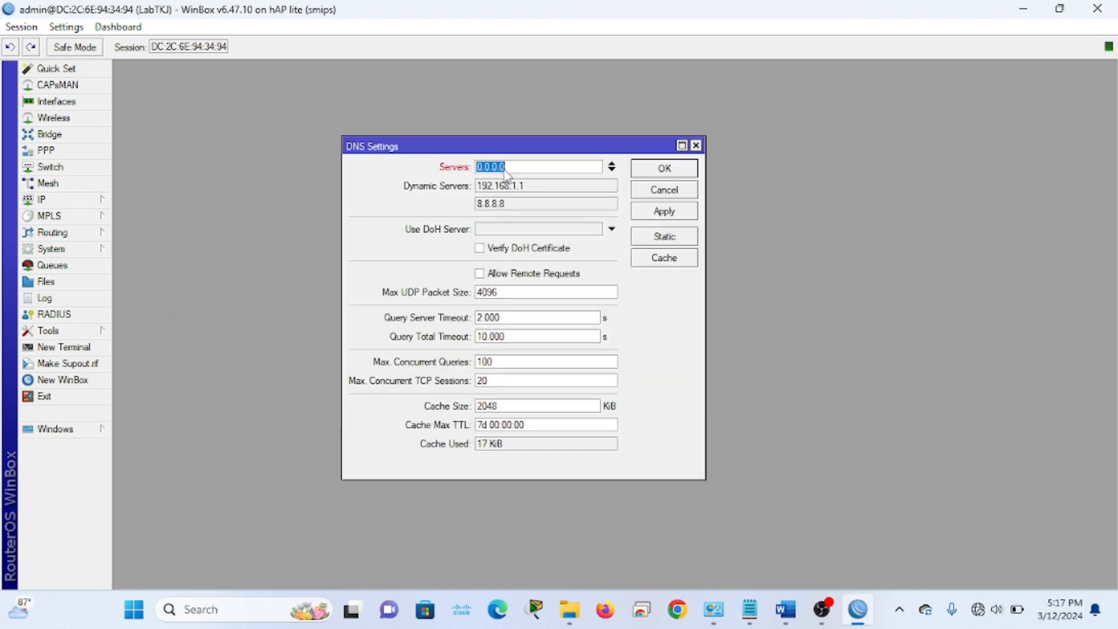
text(8.8.8.8)
click(612, 170)
text(8.4.4)
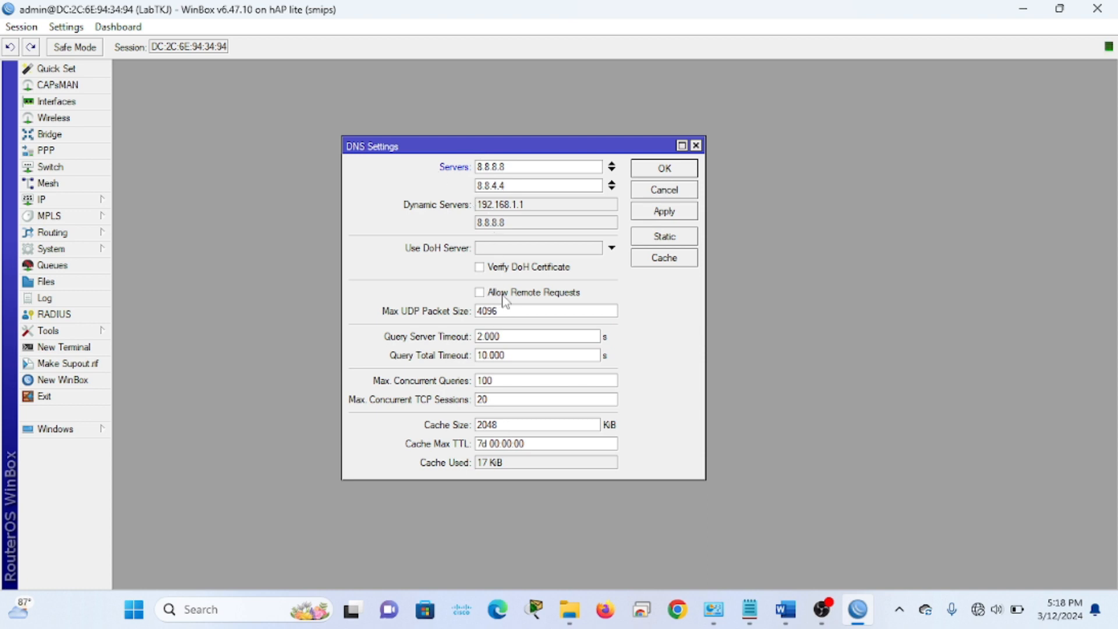
click(484, 295)
click(677, 214)
click(662, 174)
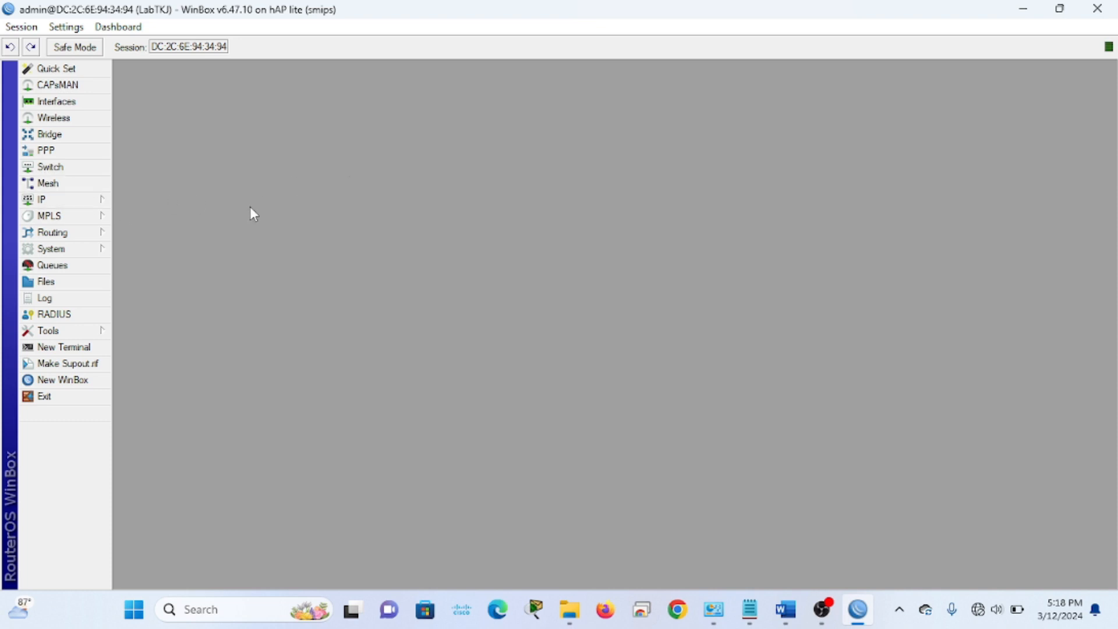
click(93, 204)
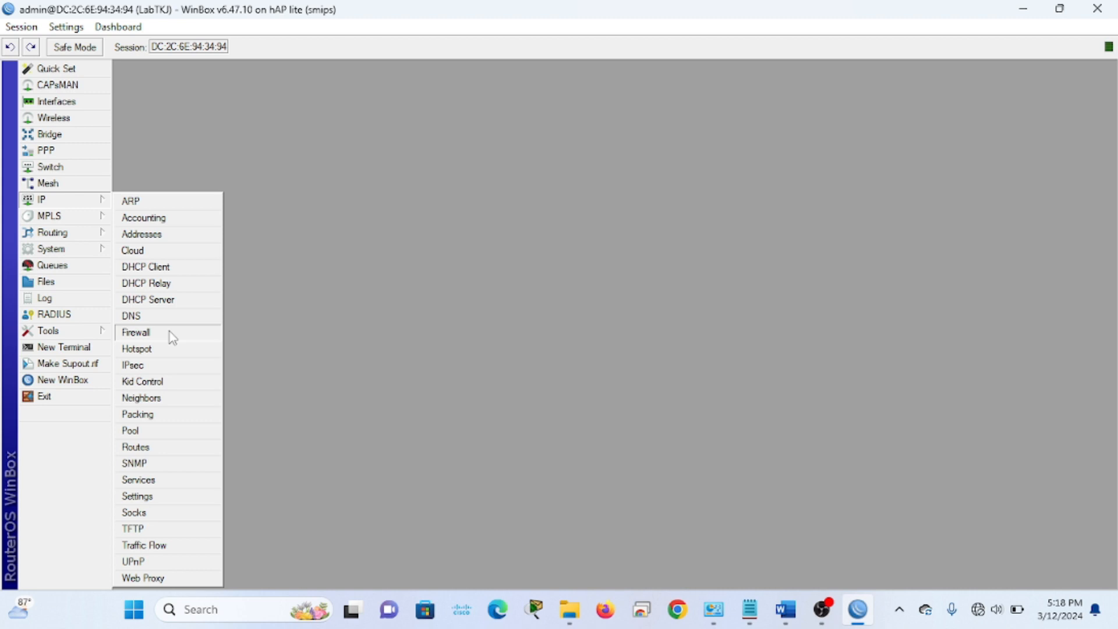
Run ping google.com in a router terminal, getting replies from 216.239.38.120, then stop and close it
click(486, 292)
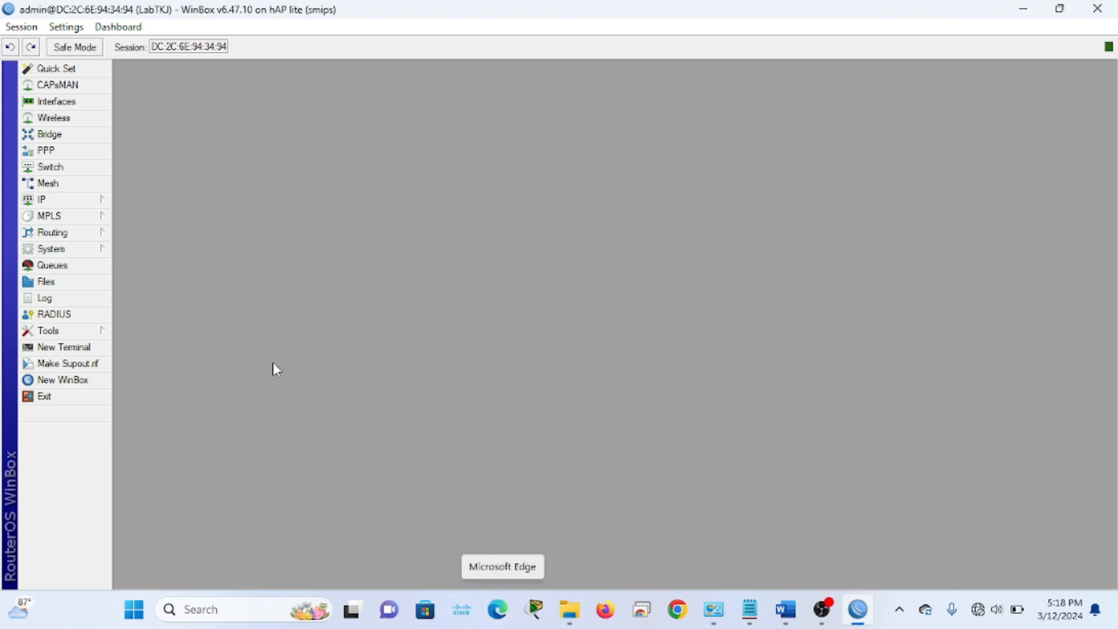
click(62, 347)
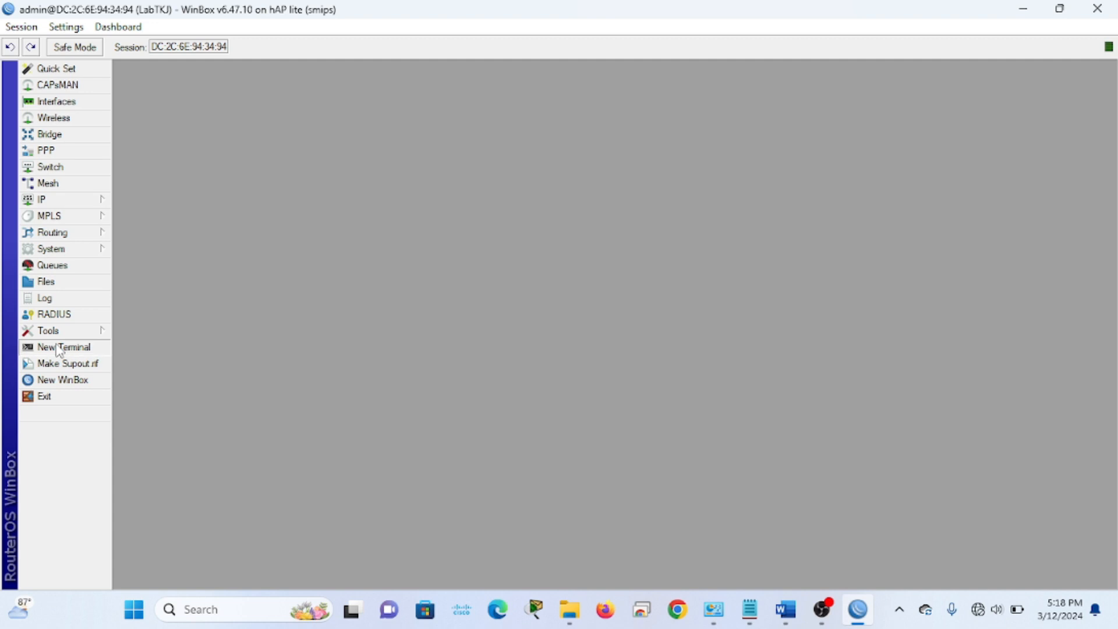
drag(206, 121, 303, 124)
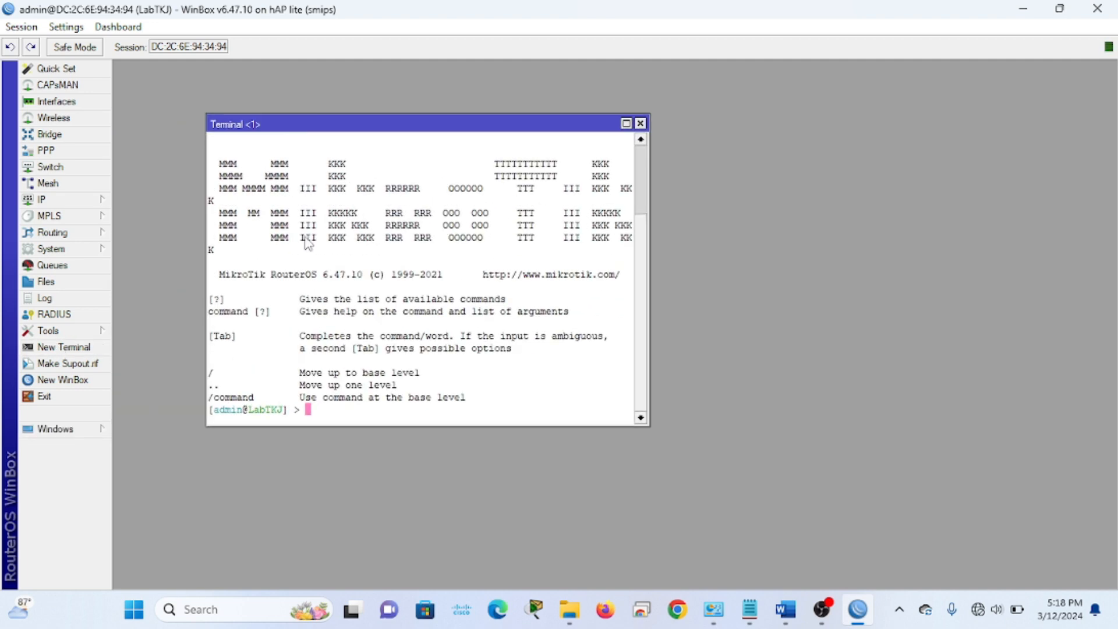
text(ping googl)
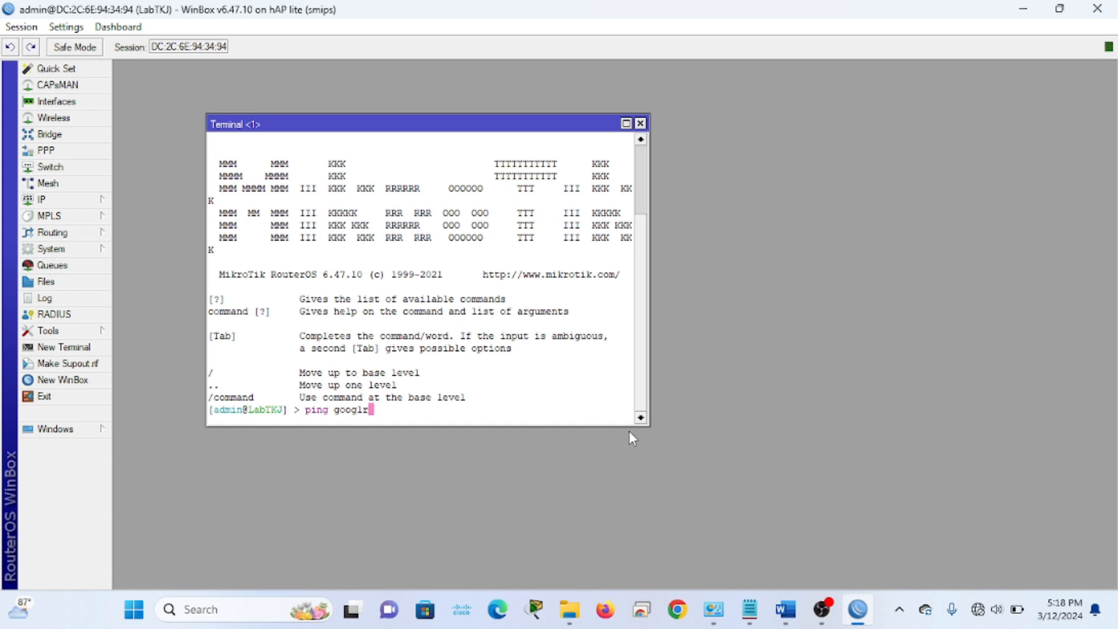
text(e.com)
key(Return)
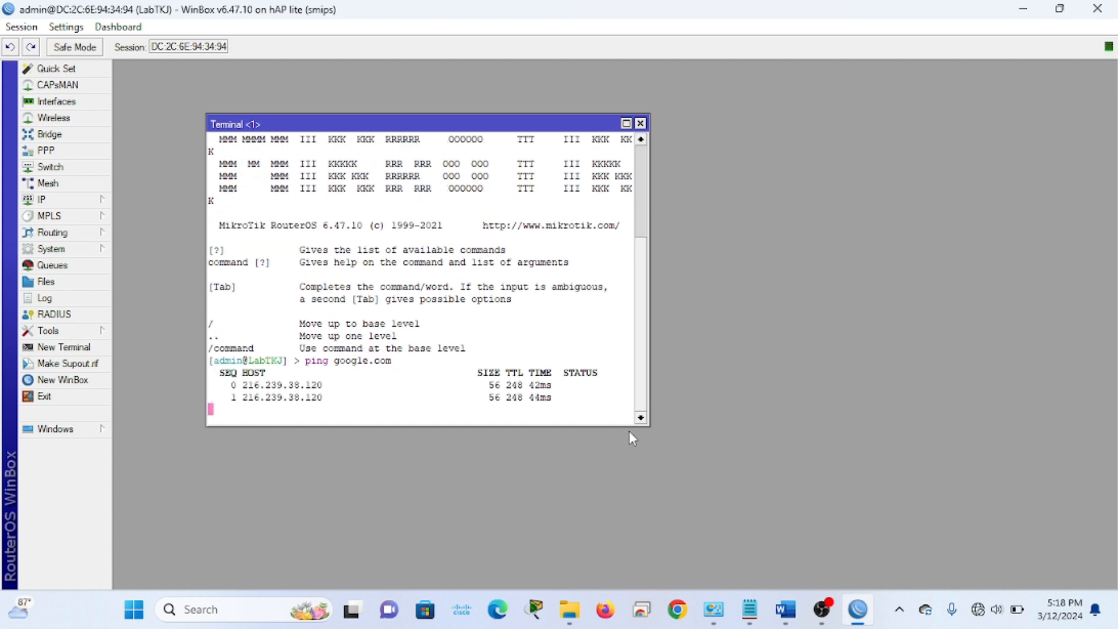
key(ctrl+c)
click(641, 123)
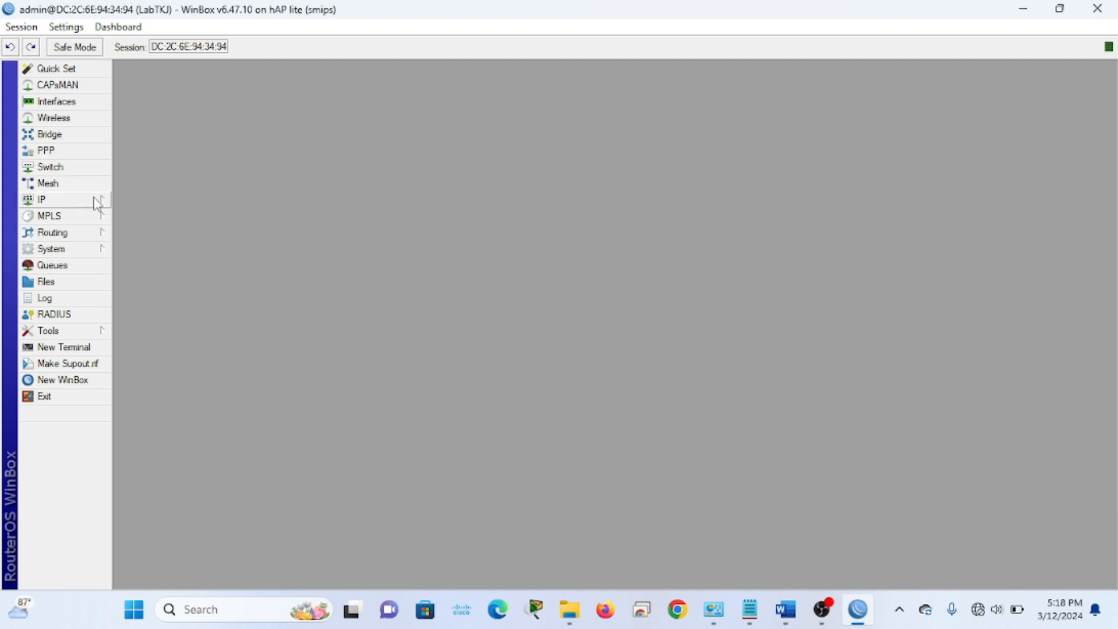
Start a new srcnat NAT rule with out-interface ether1_ISP in the firewall
click(55, 203)
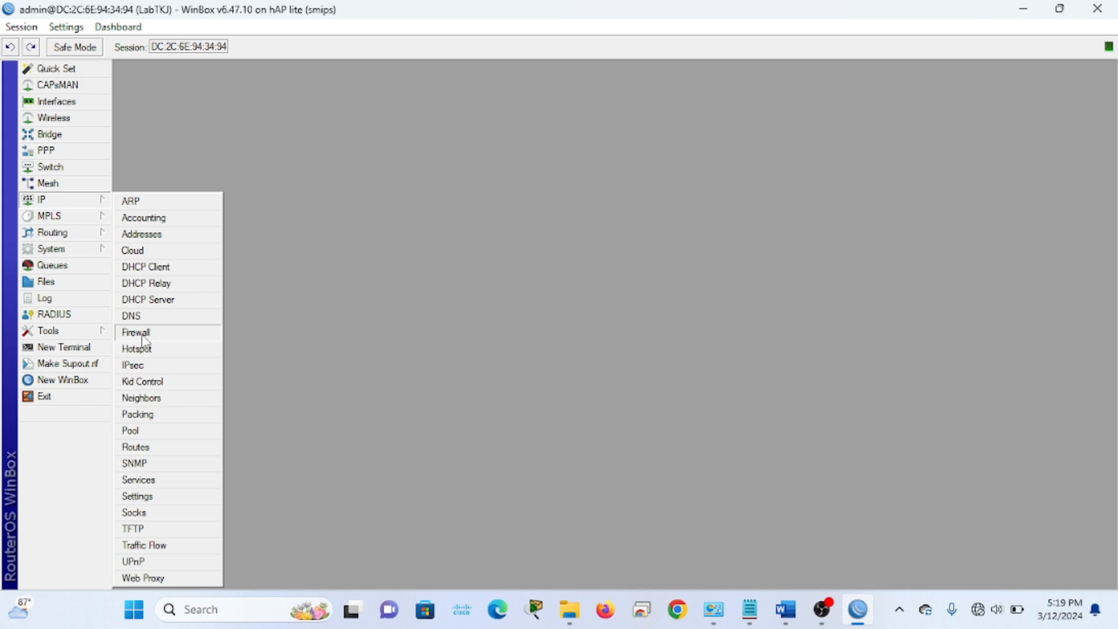
click(138, 333)
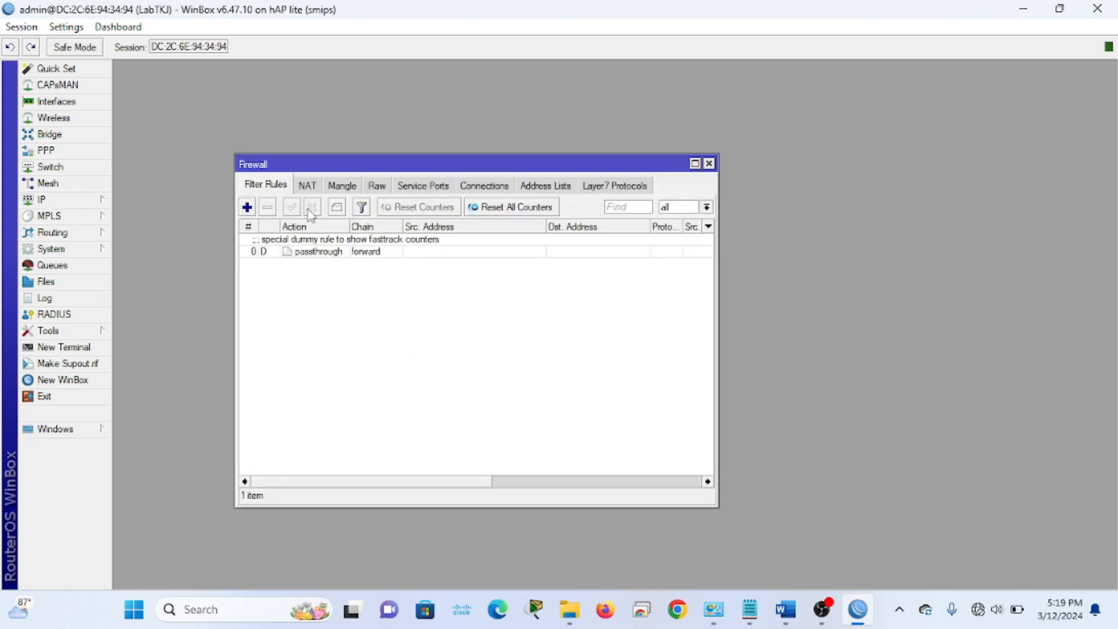
click(306, 187)
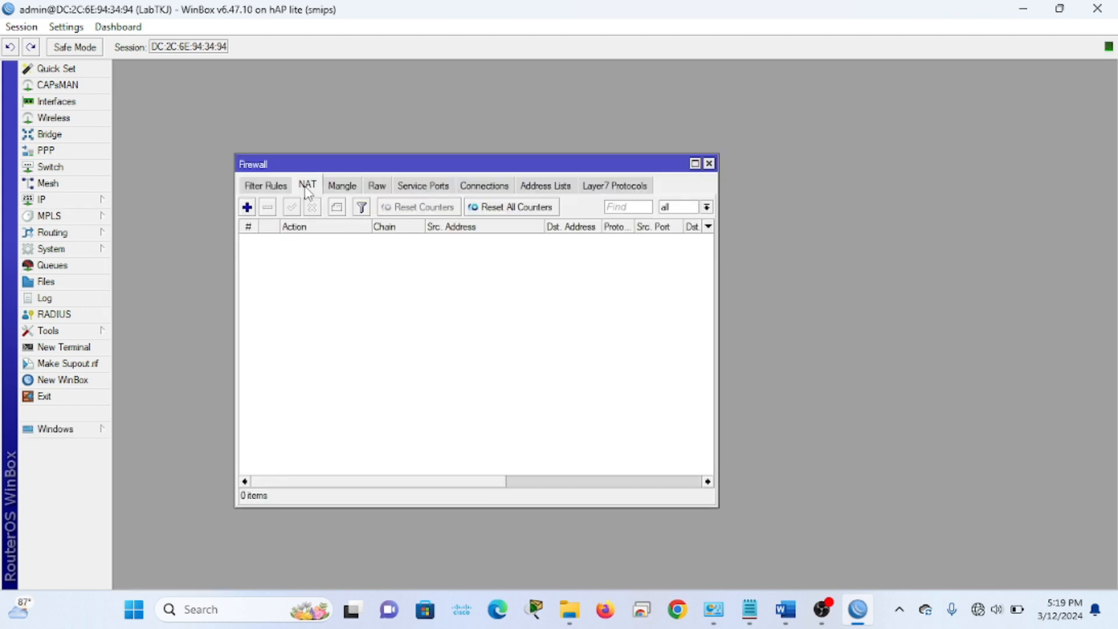
click(247, 209)
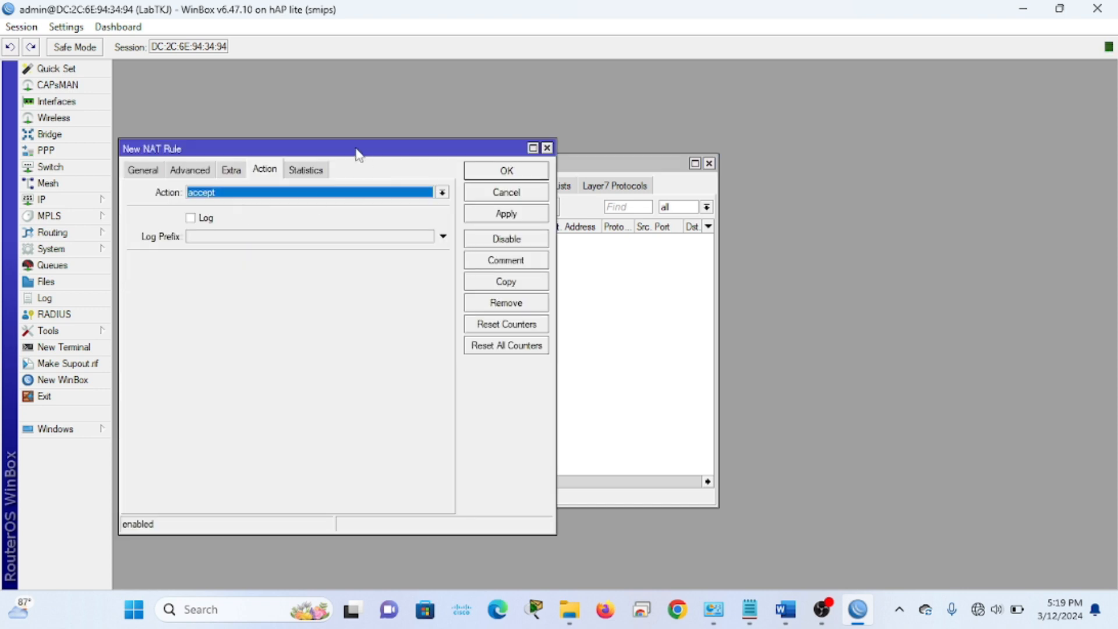
drag(356, 147, 427, 171)
click(217, 196)
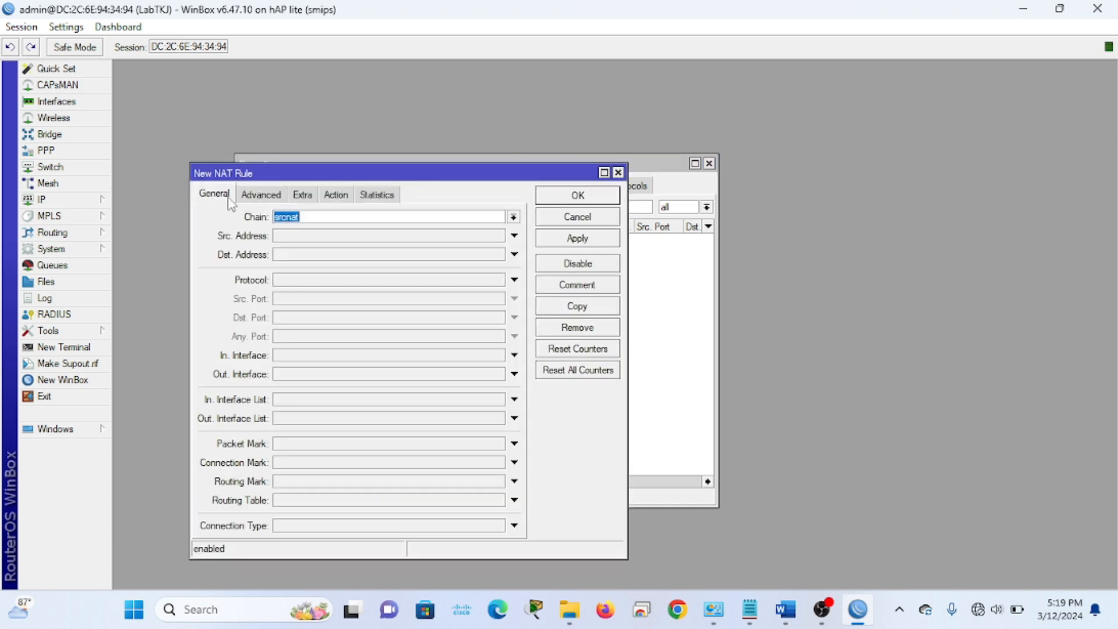
click(352, 215)
click(319, 375)
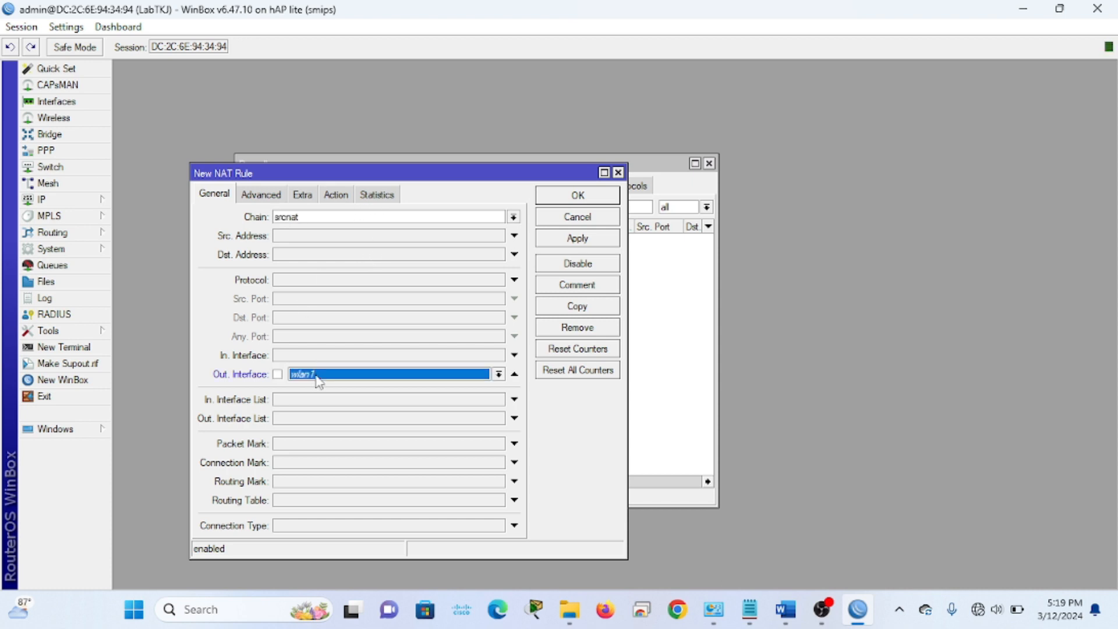
click(325, 379)
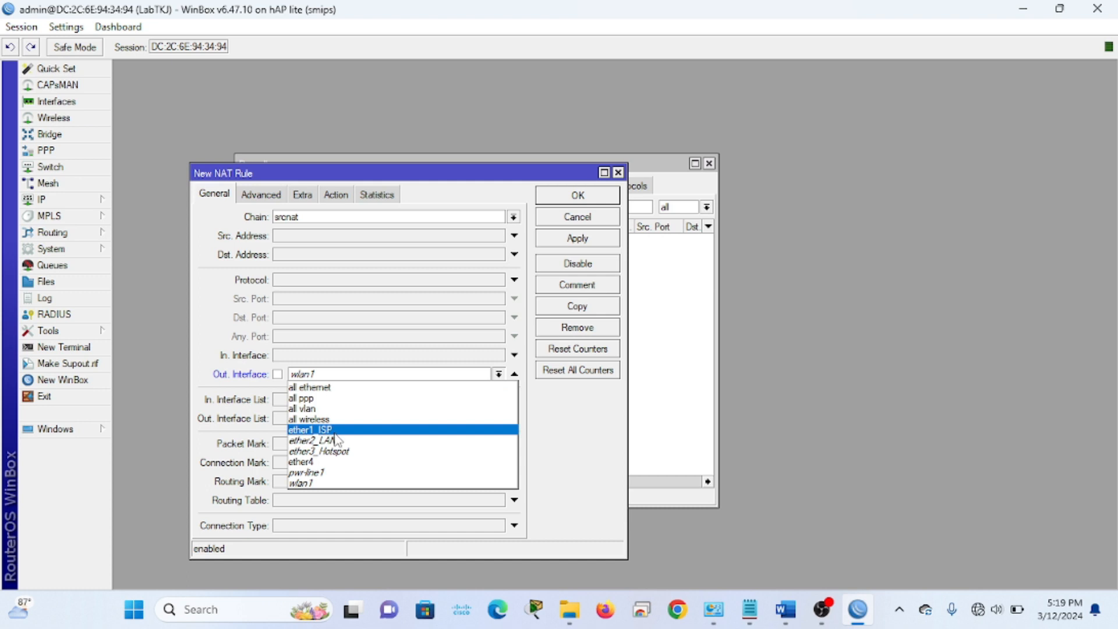
click(341, 441)
click(316, 374)
click(329, 437)
Set the rule's action to masquerade and save it
click(338, 194)
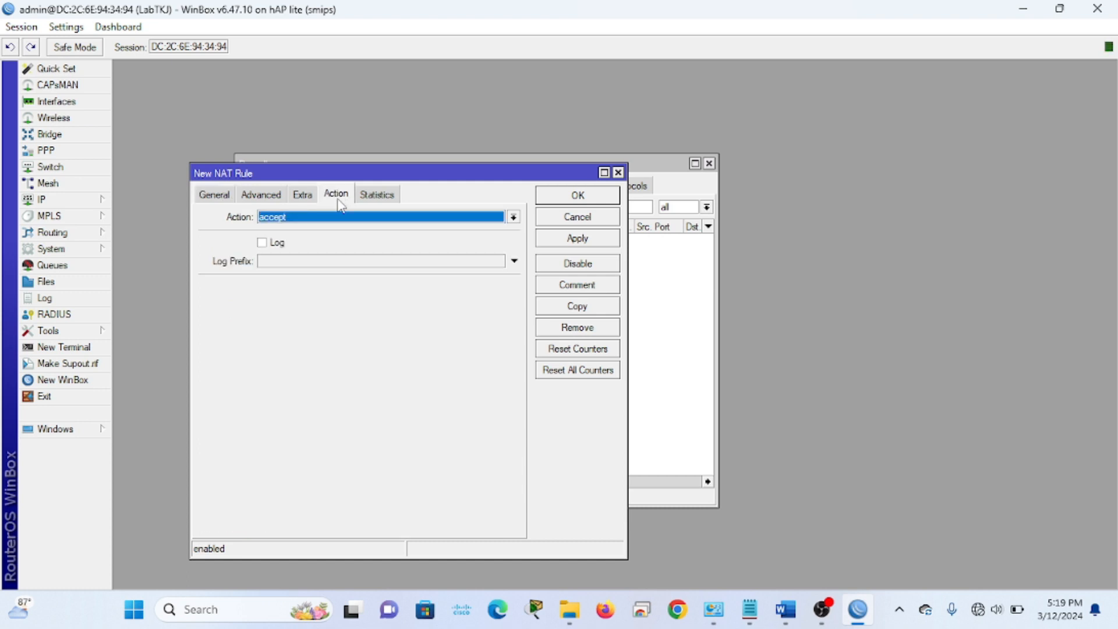
click(341, 219)
click(309, 299)
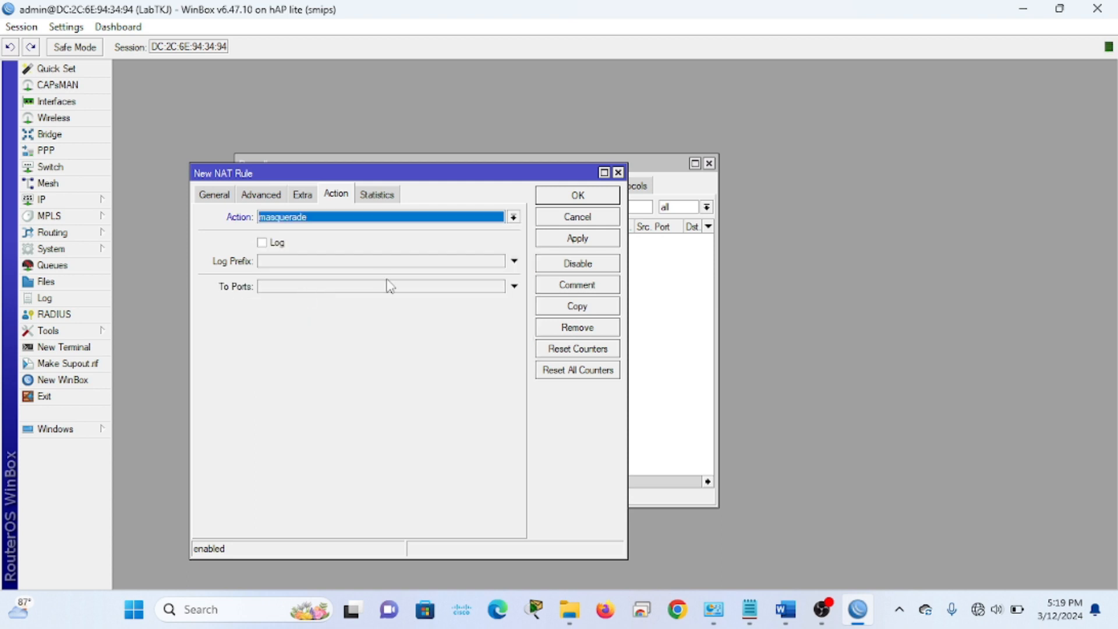
click(557, 243)
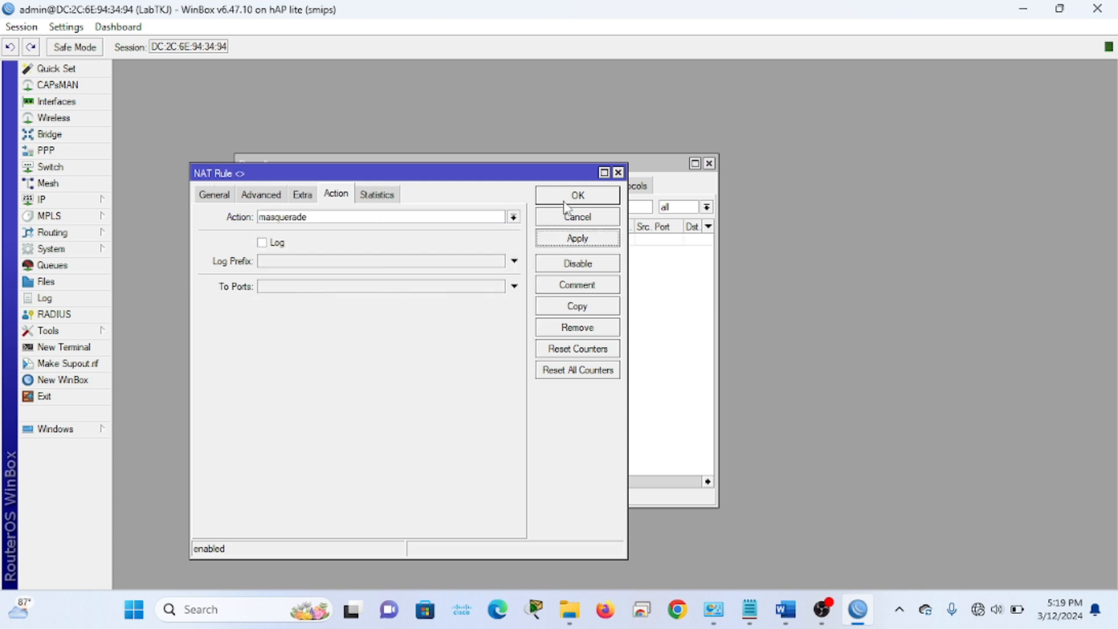
click(565, 198)
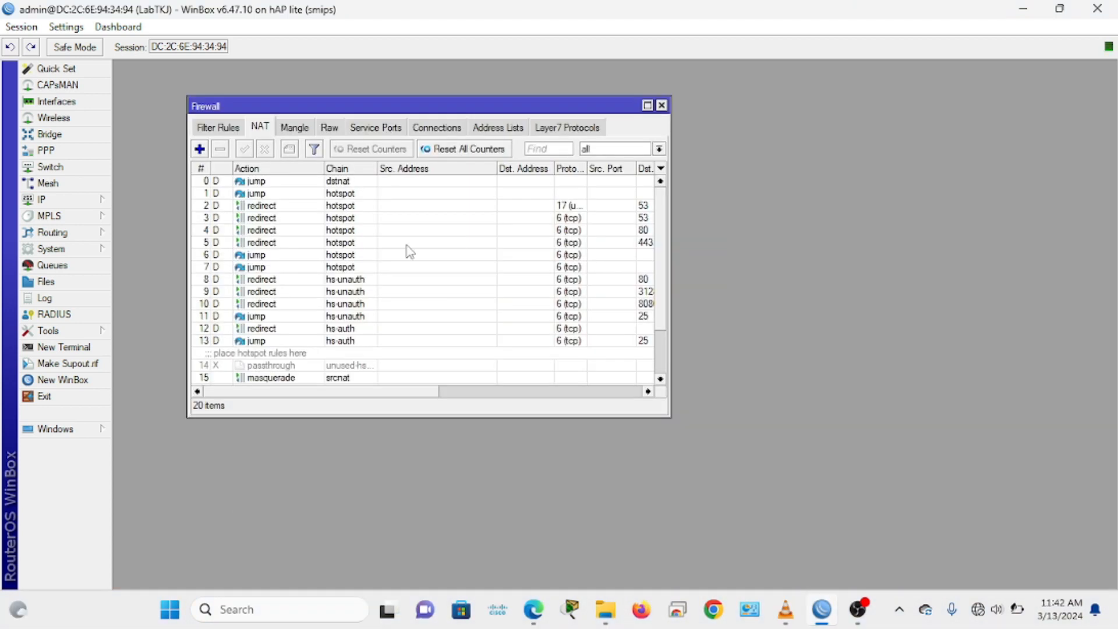
Create a second NAT rule: source 192.168.100.0/24, out-interface ether1_ISP, action masquerade
click(199, 151)
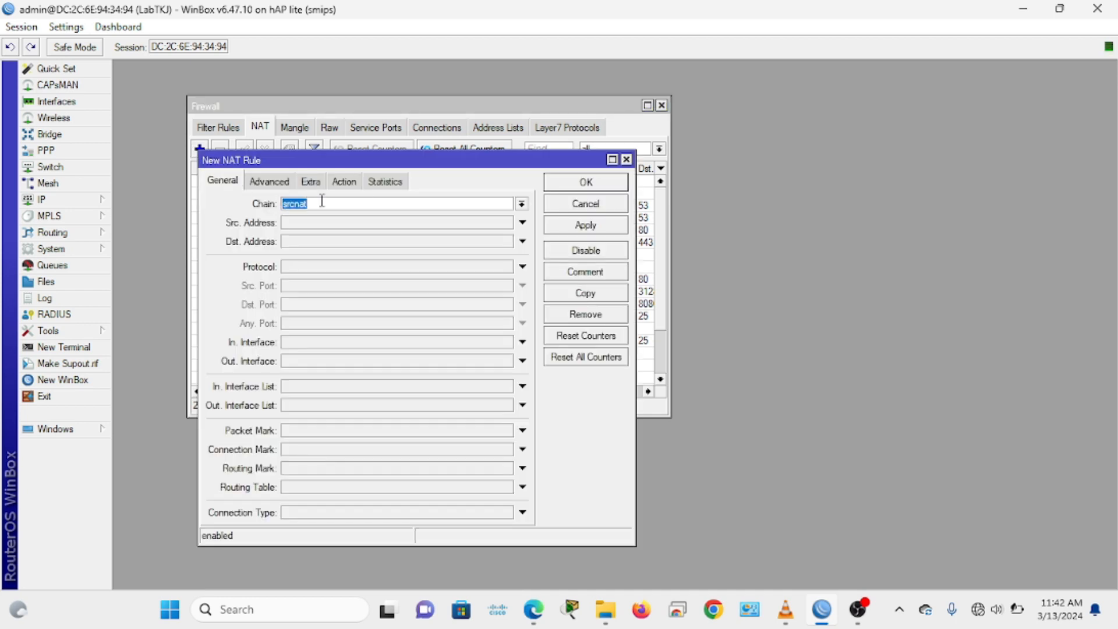
click(303, 224)
text(192.168.100.0/24)
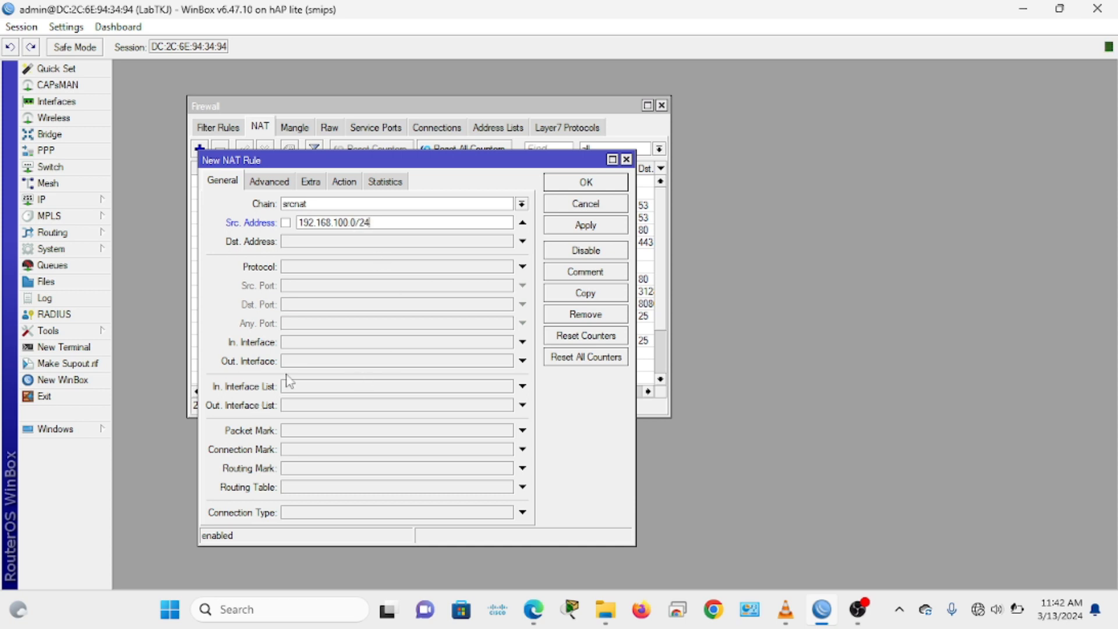
click(317, 362)
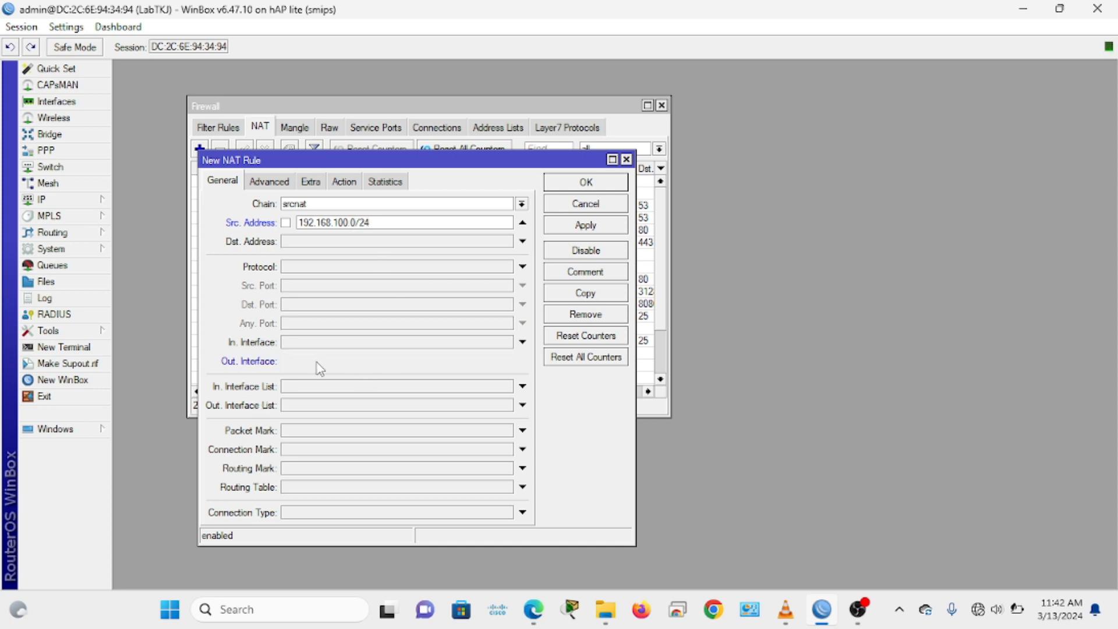
click(327, 363)
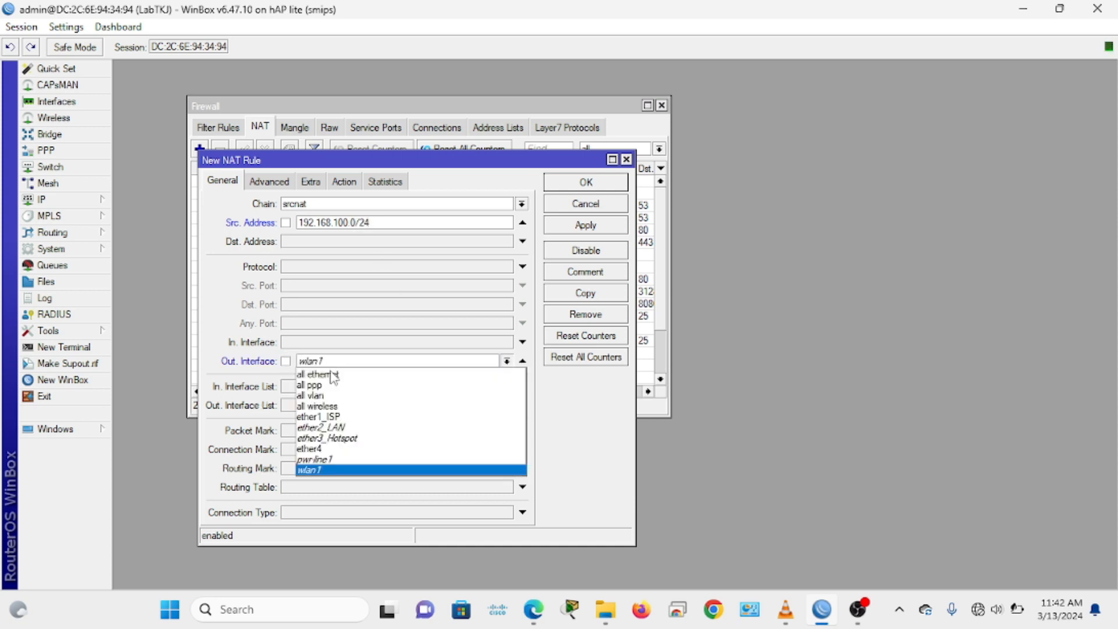
click(320, 417)
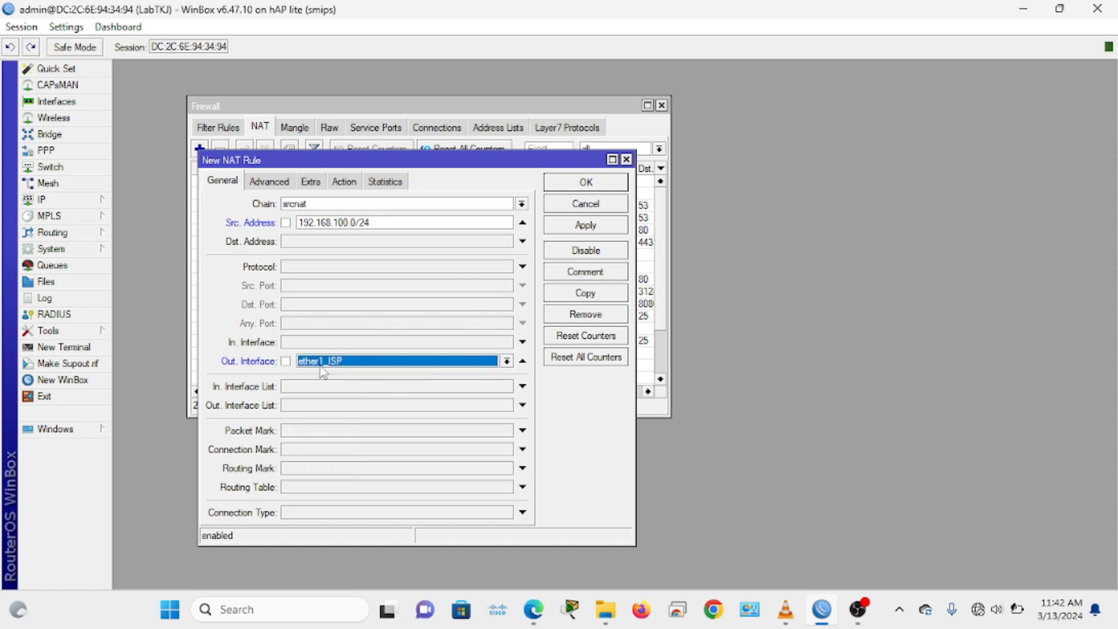
click(344, 185)
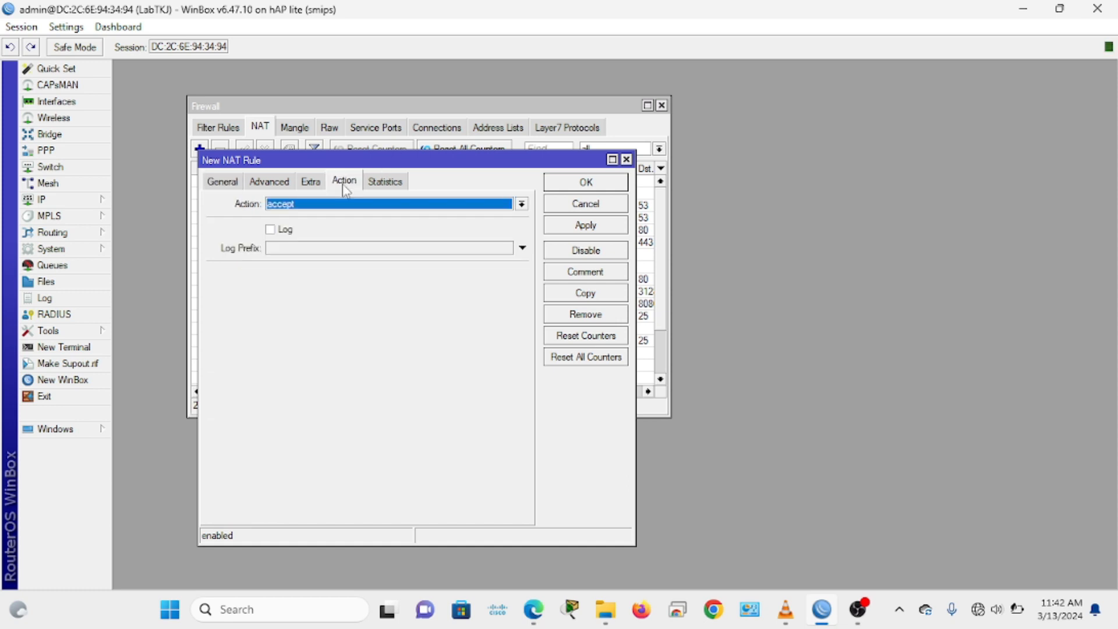
click(329, 205)
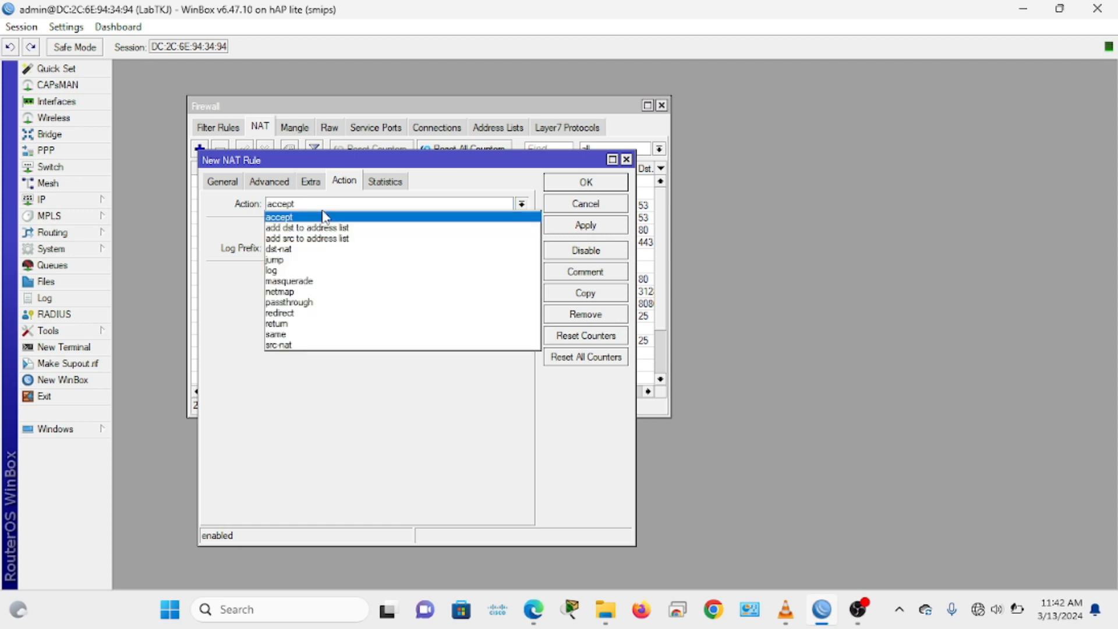
click(313, 281)
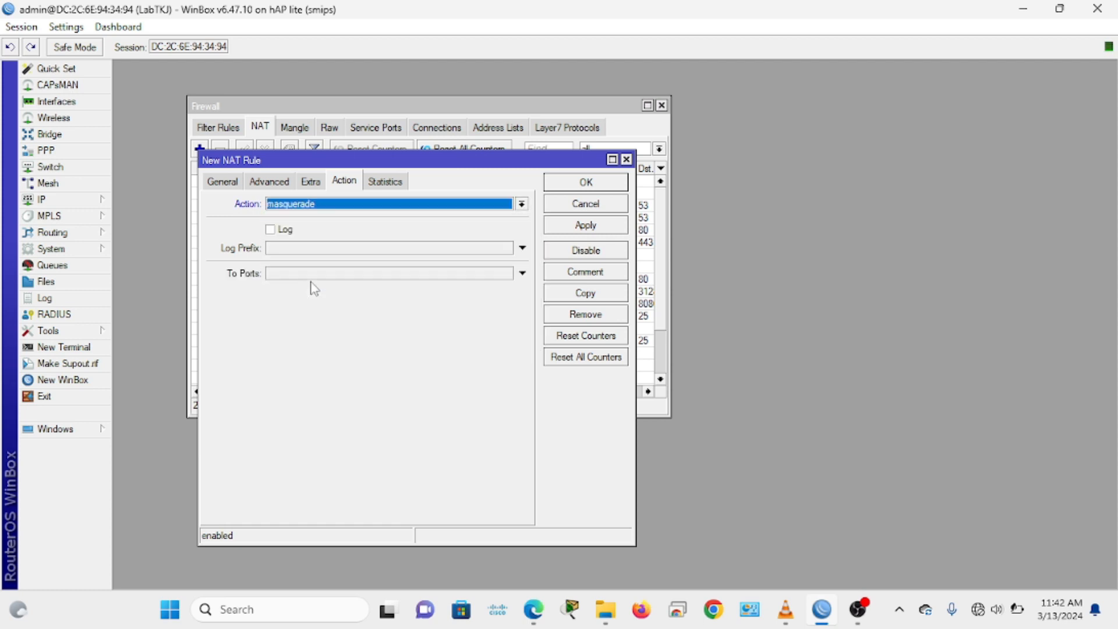
click(588, 227)
click(586, 183)
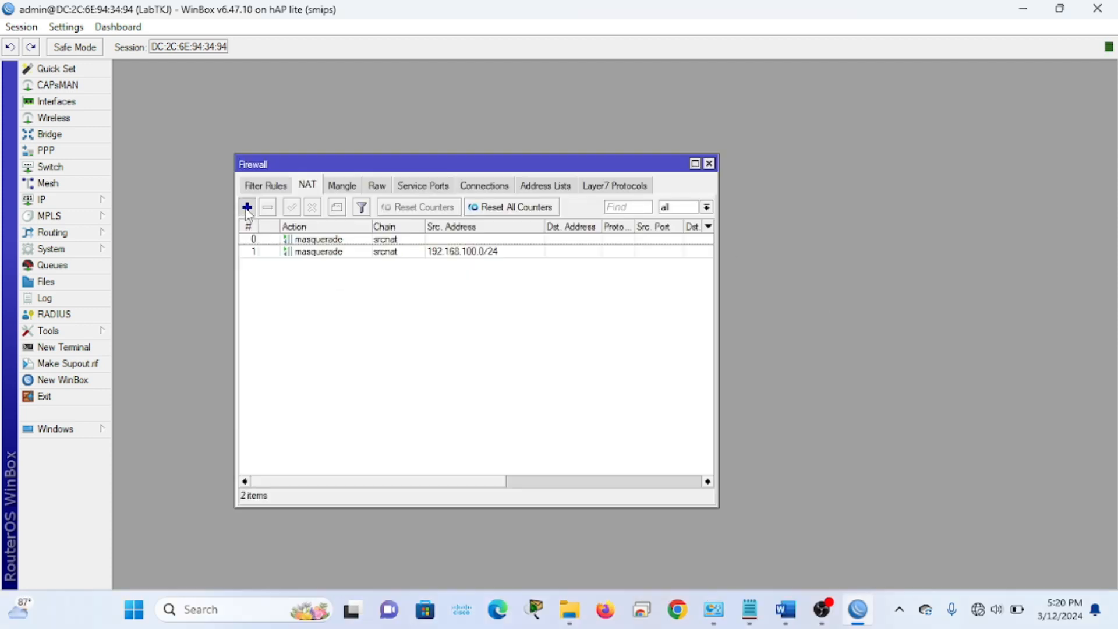
Start a srcnat rule matching source 192.168.200.0/24 leaving via ether1_ISP
click(247, 208)
click(215, 194)
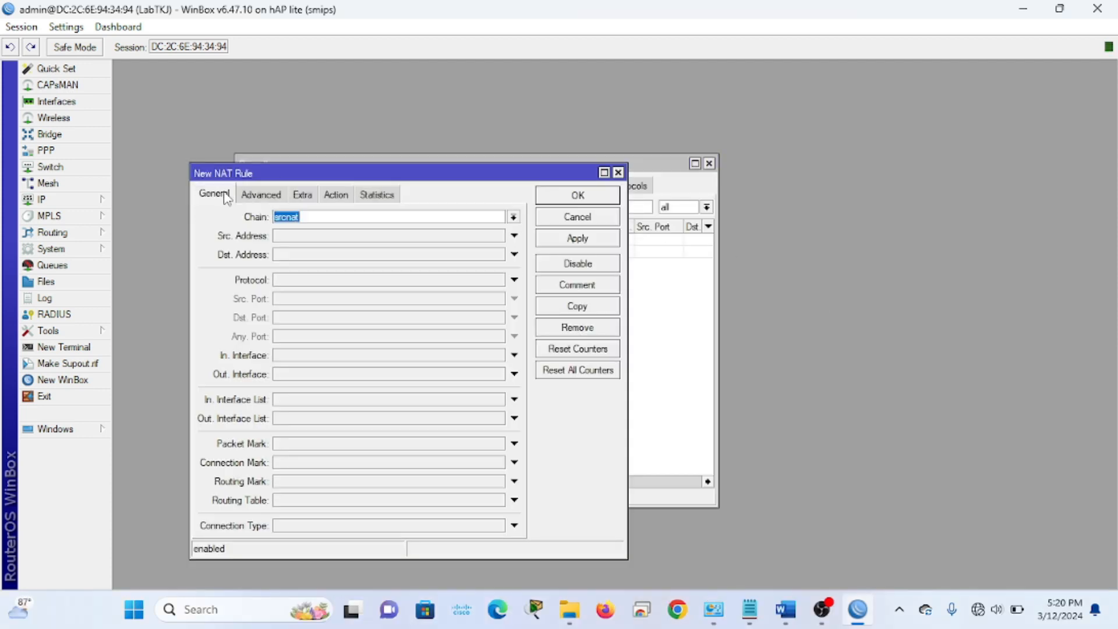
click(323, 216)
click(283, 240)
text(192.168.200.0/24)
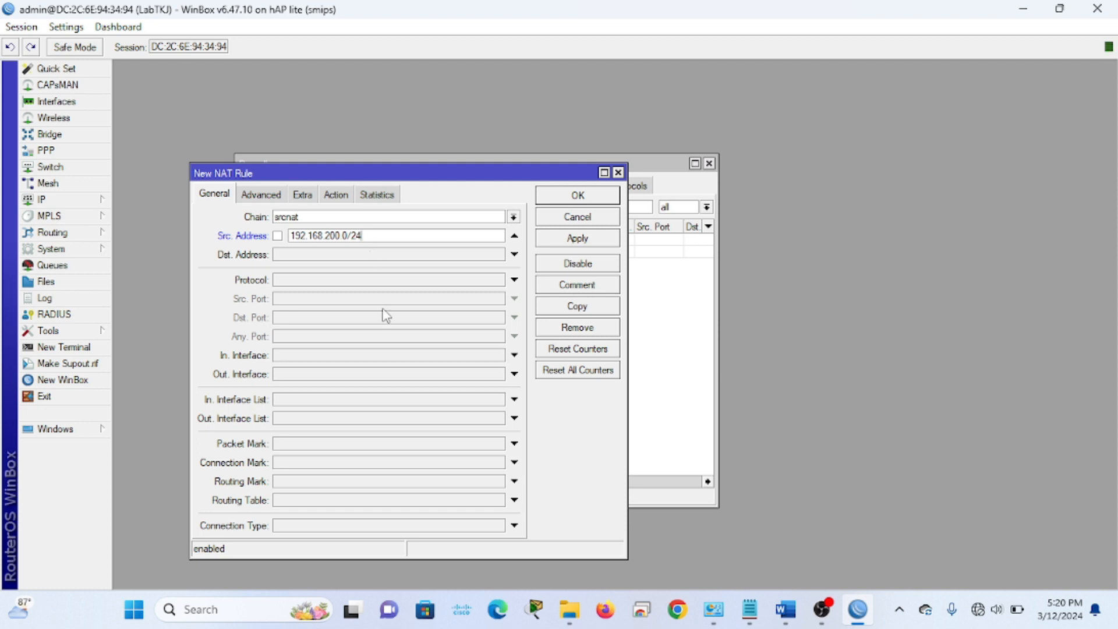
click(324, 374)
click(330, 373)
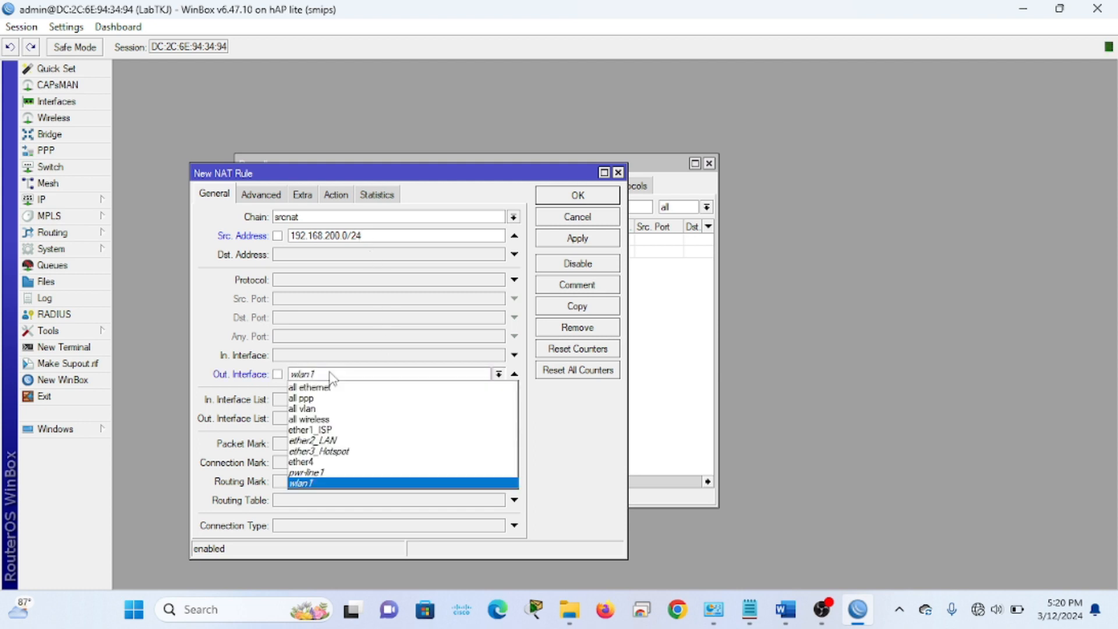
click(319, 430)
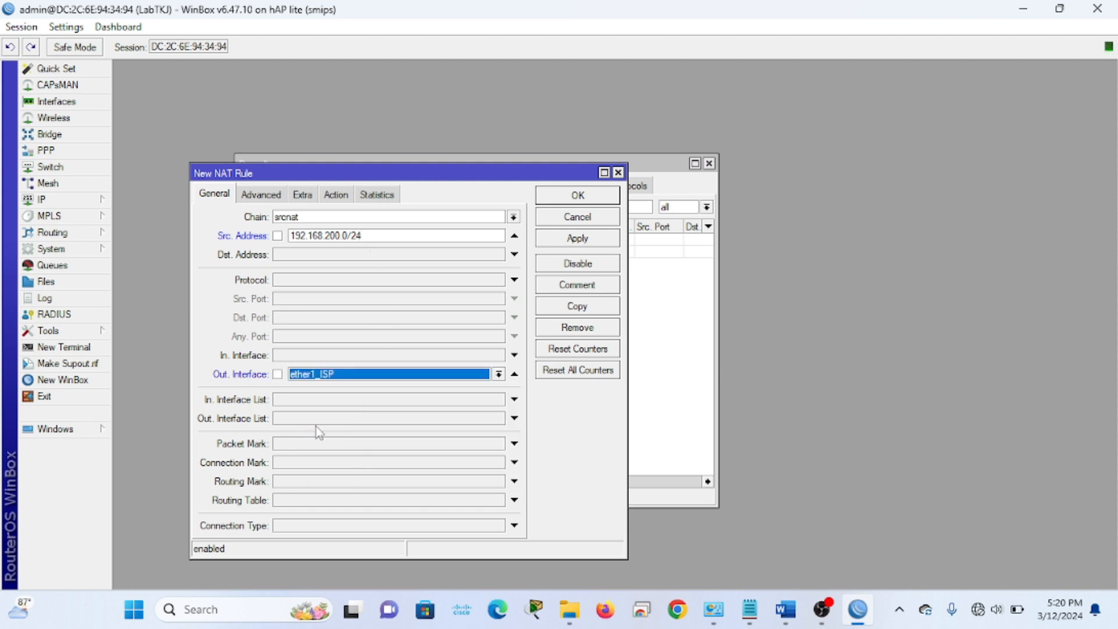
Give the rule the masquerade action, save it, and widen the firewall window
click(336, 194)
click(338, 216)
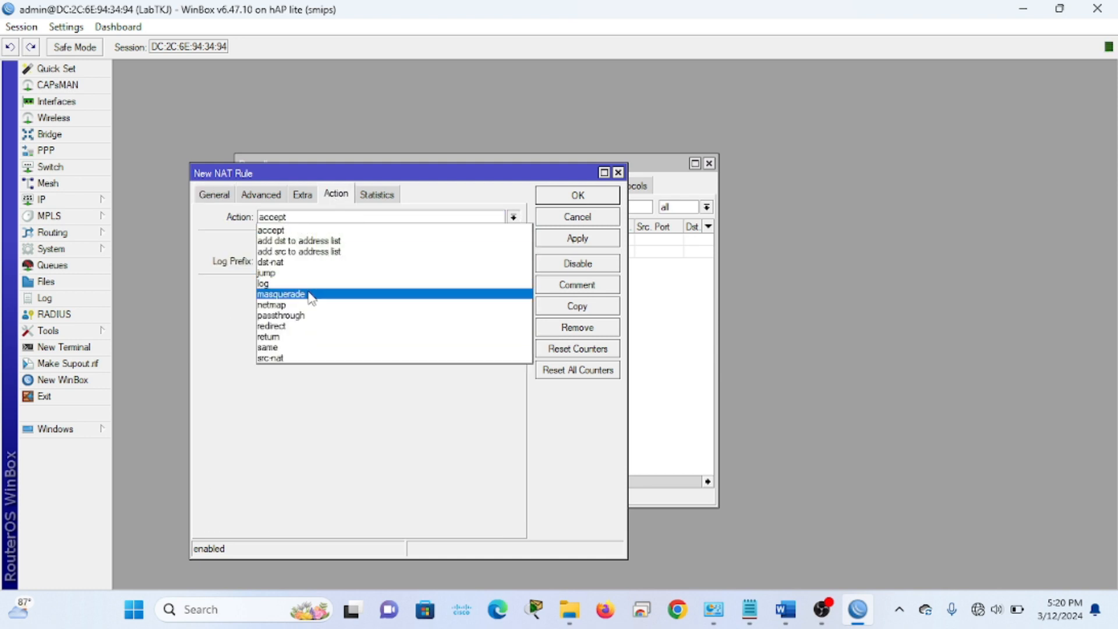
click(310, 294)
click(568, 241)
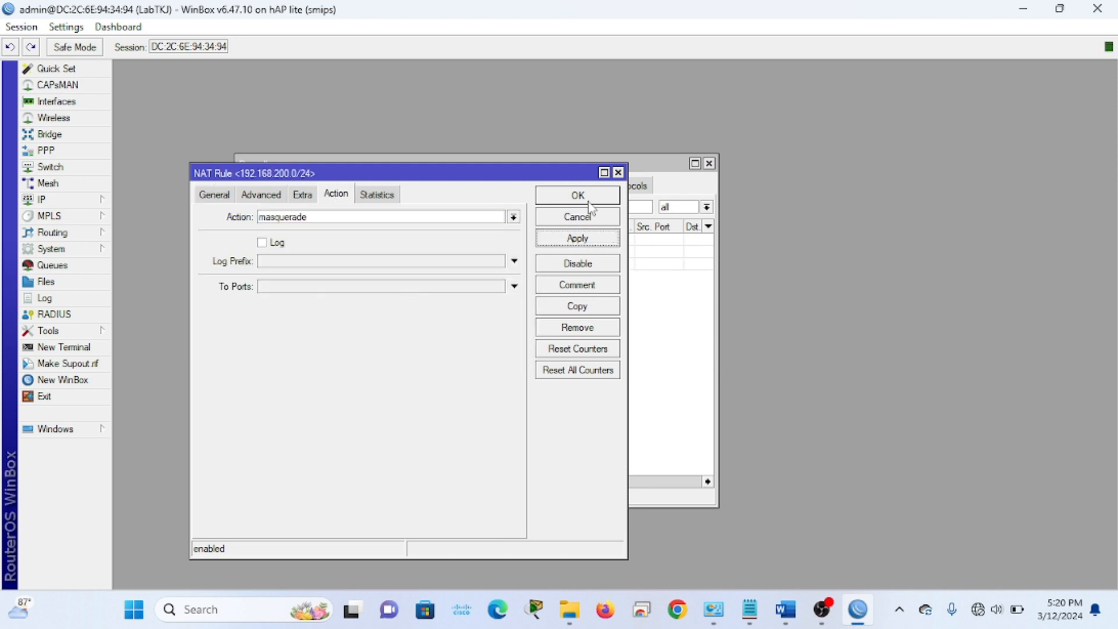
click(589, 202)
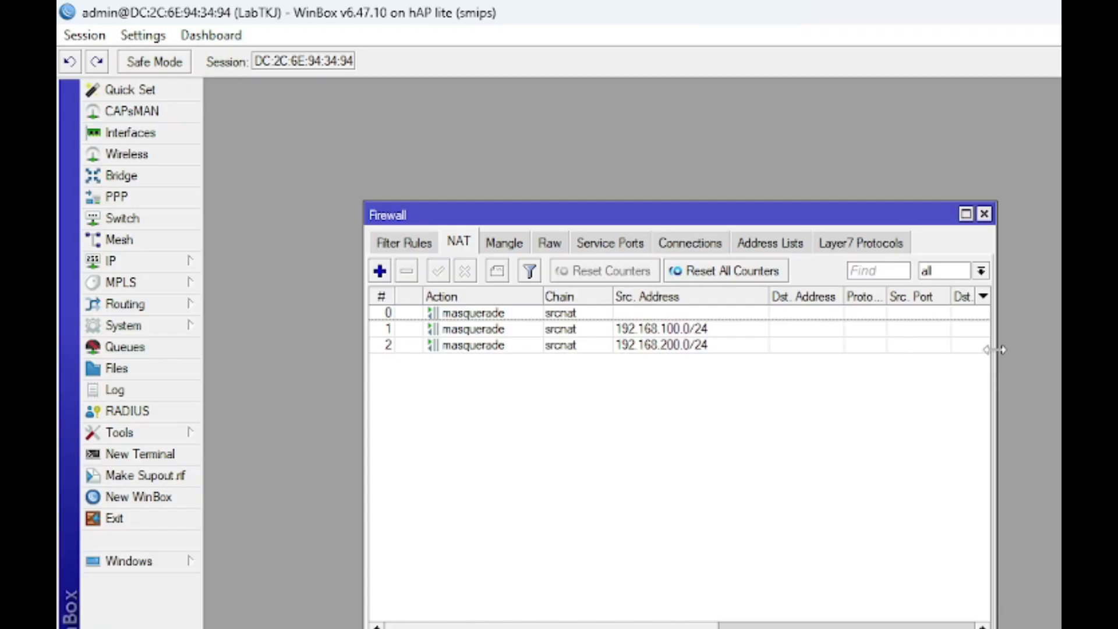
drag(715, 278, 861, 279)
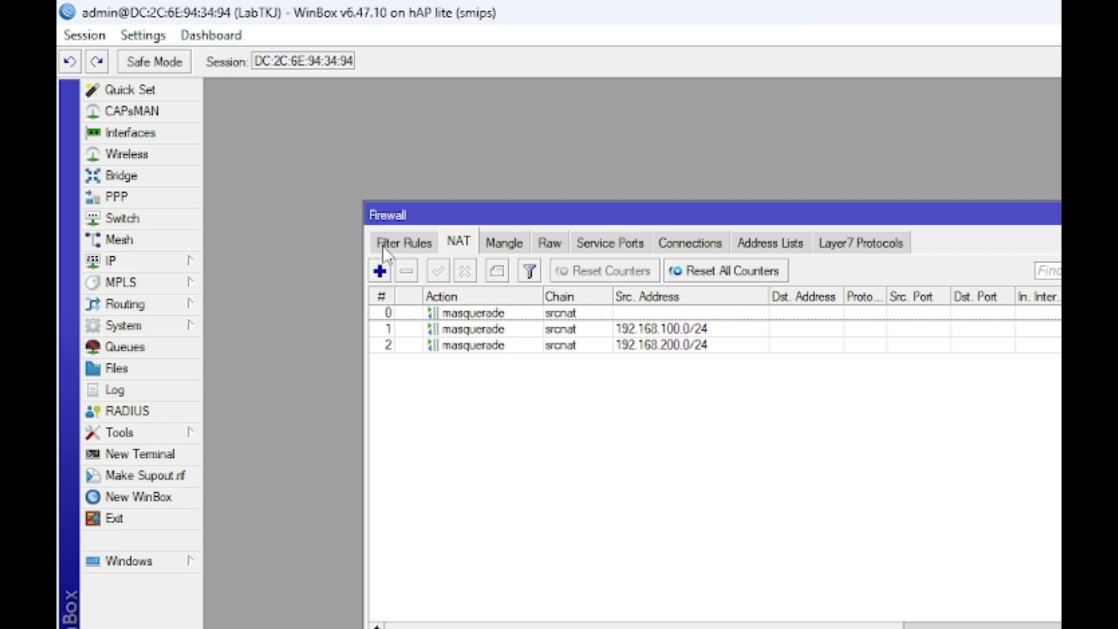
Start a dstnat rule matching tcp destination port 80 arriving on ether3_Hotspot
click(381, 269)
click(351, 251)
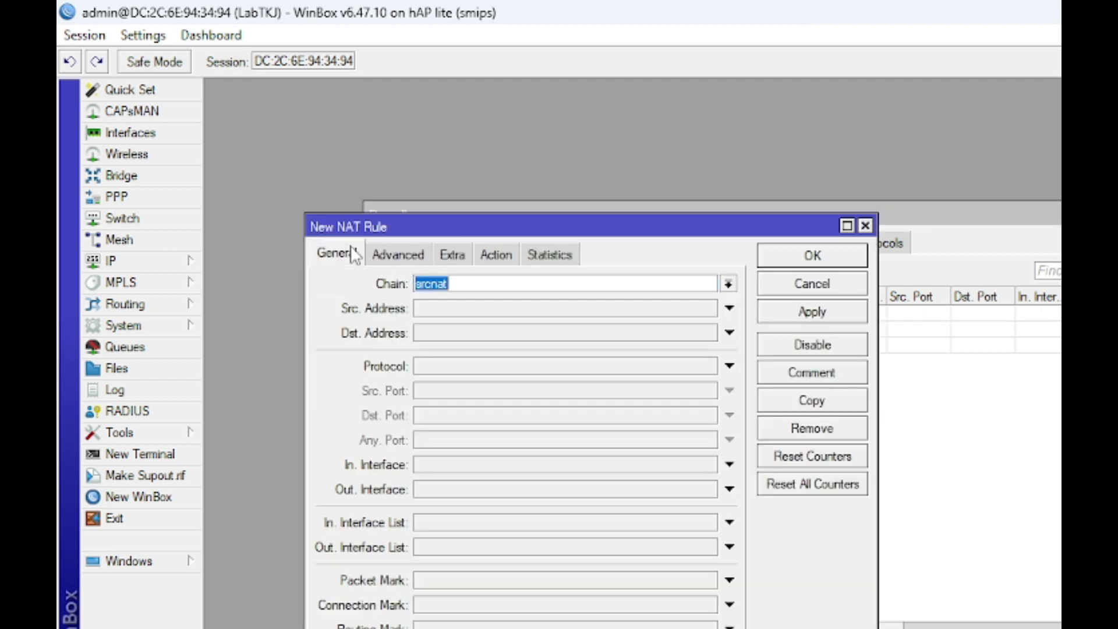
click(728, 284)
click(676, 301)
click(442, 367)
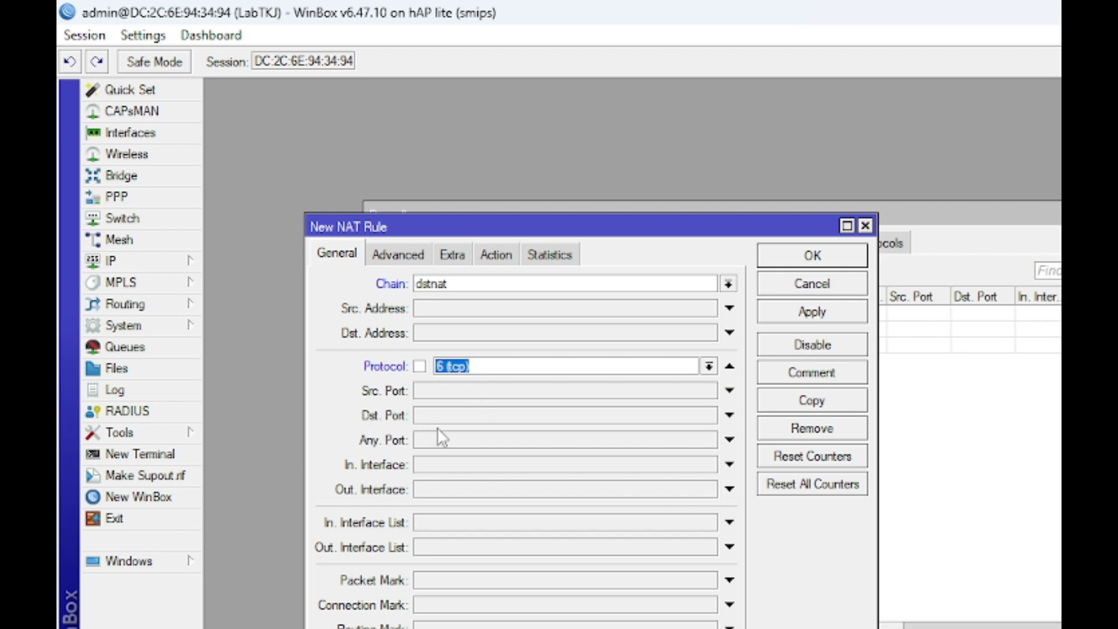
click(460, 416)
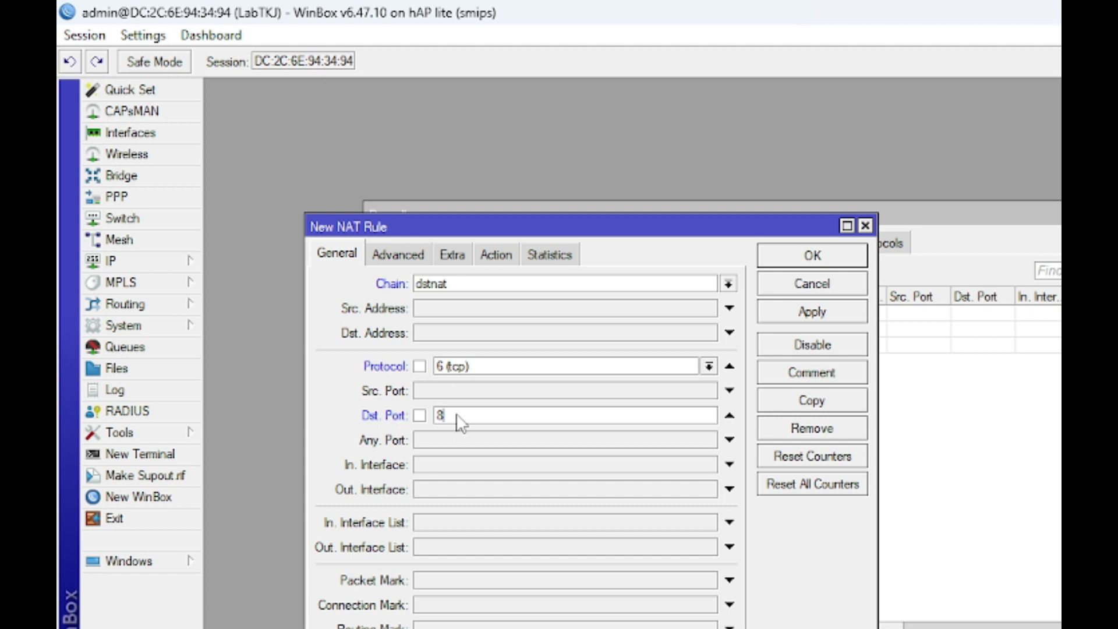
click(467, 466)
click(470, 473)
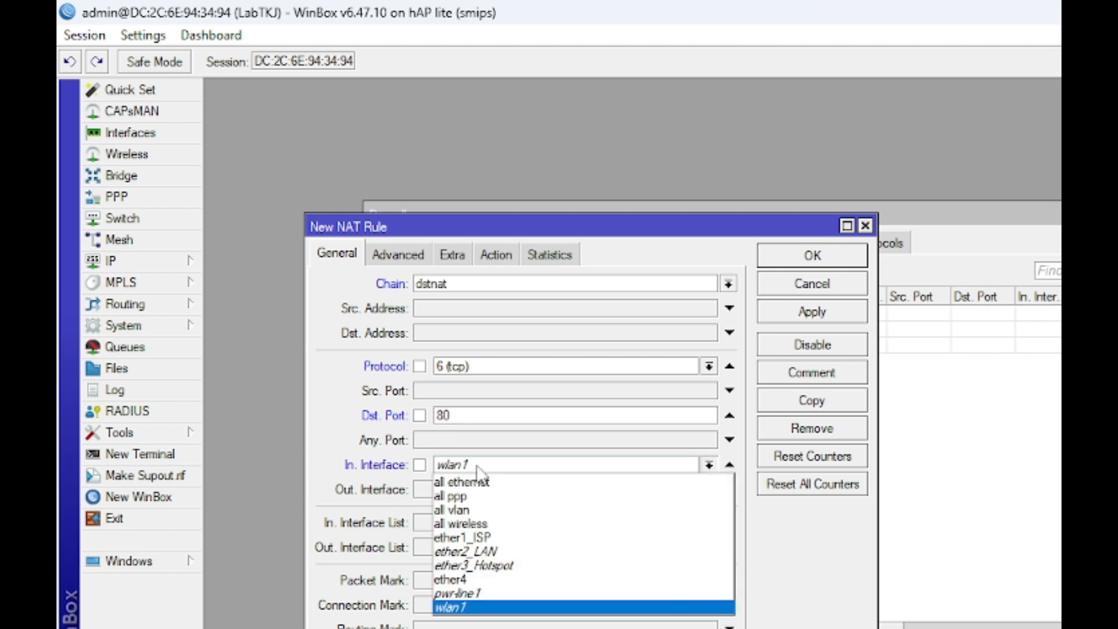
click(518, 564)
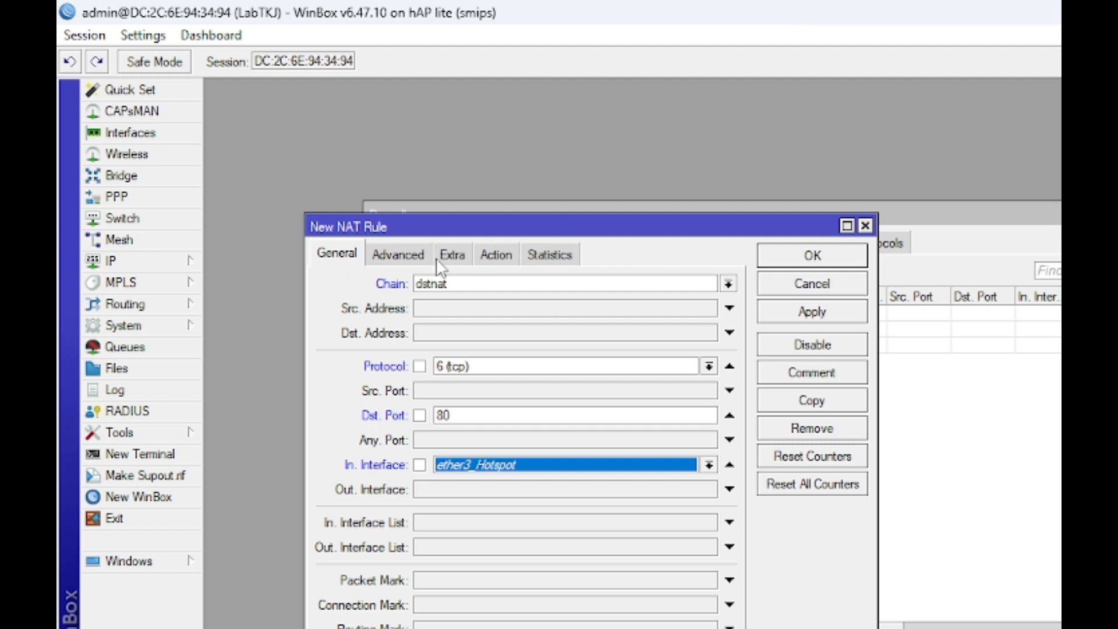
Set the rule's action to redirect to port 8080 and save it
click(504, 253)
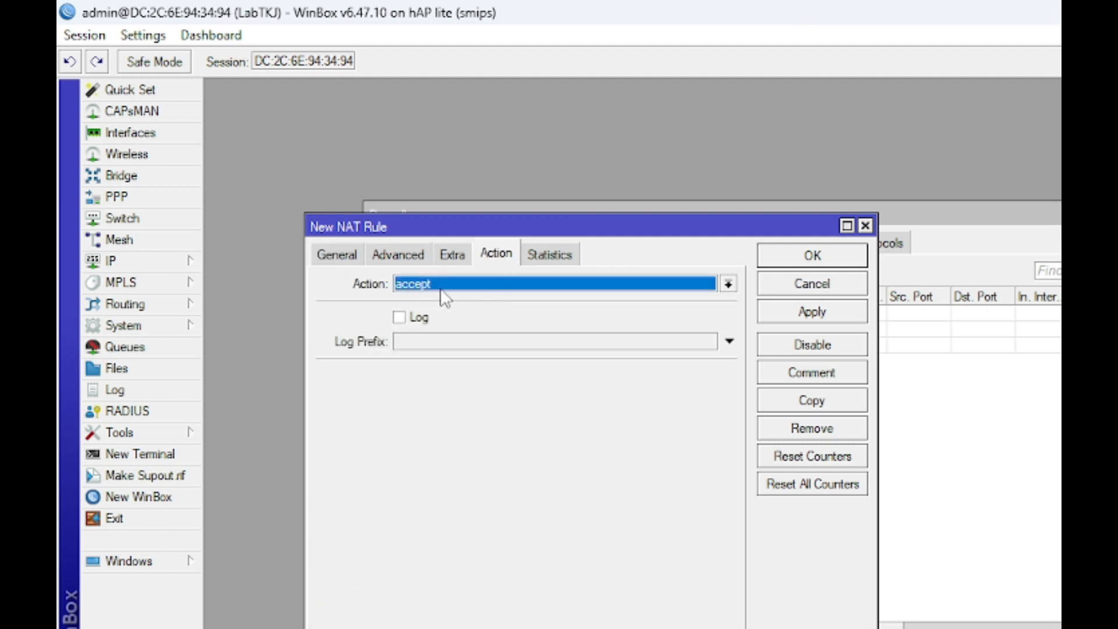
click(441, 285)
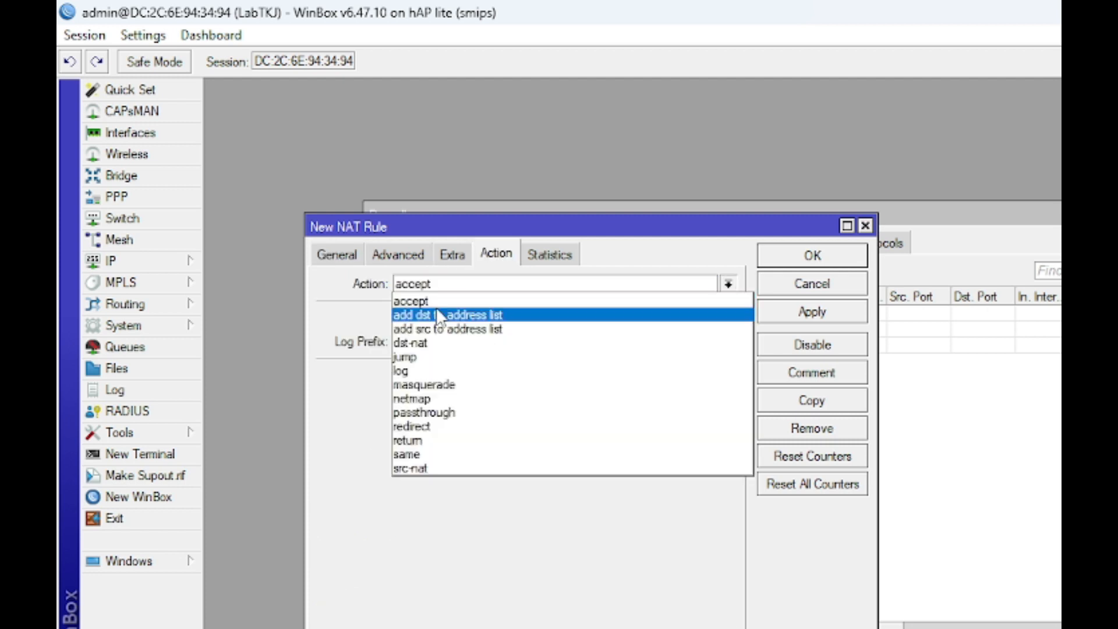
click(425, 425)
click(421, 374)
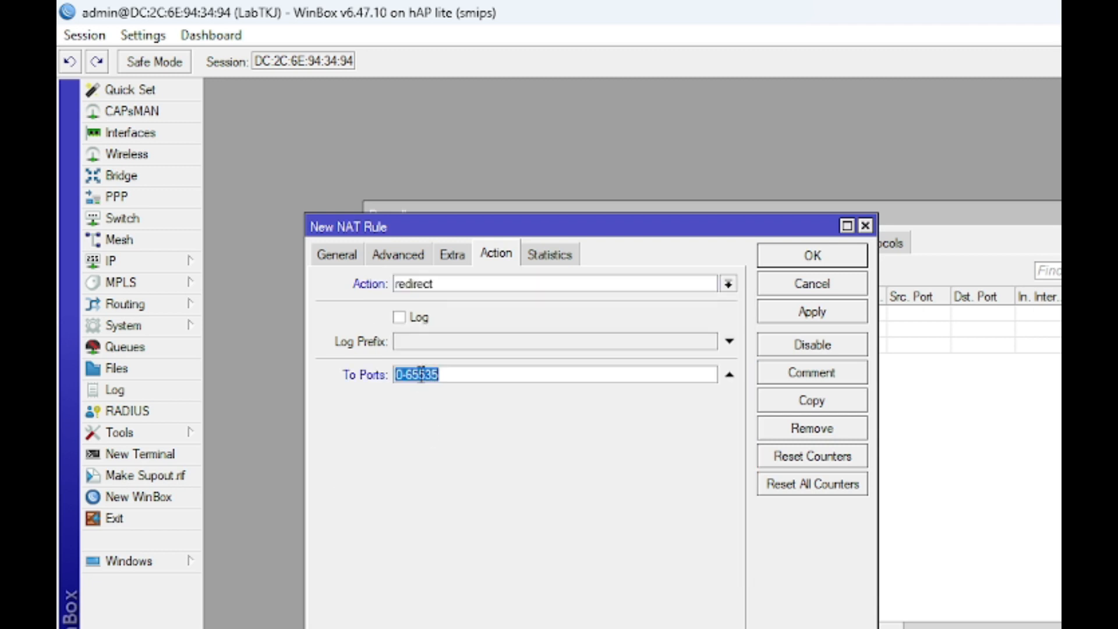
text(8080)
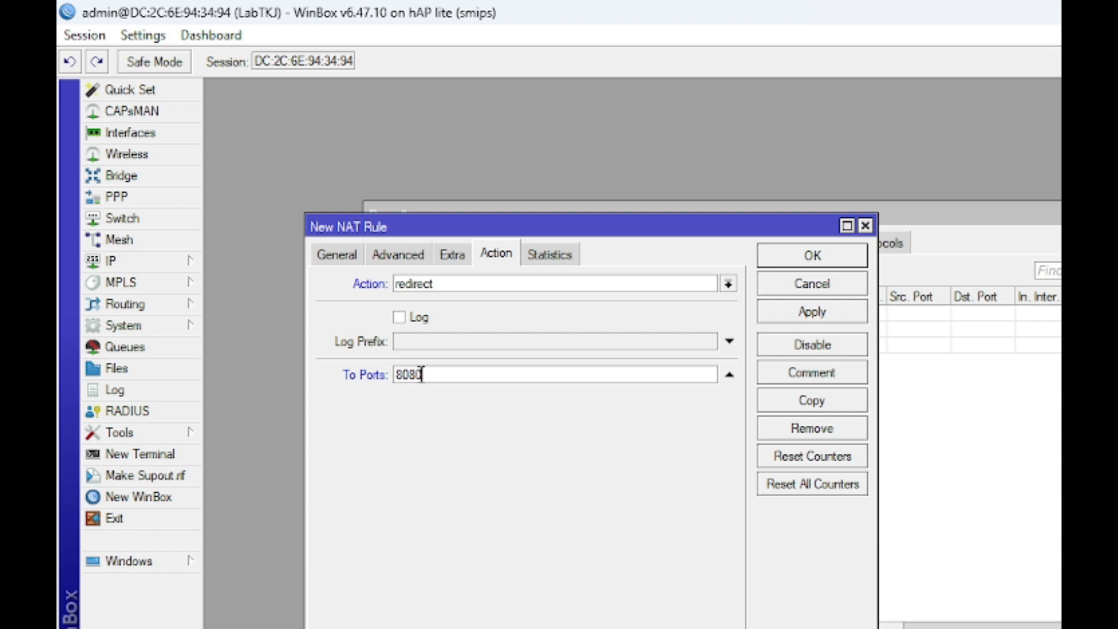
click(780, 310)
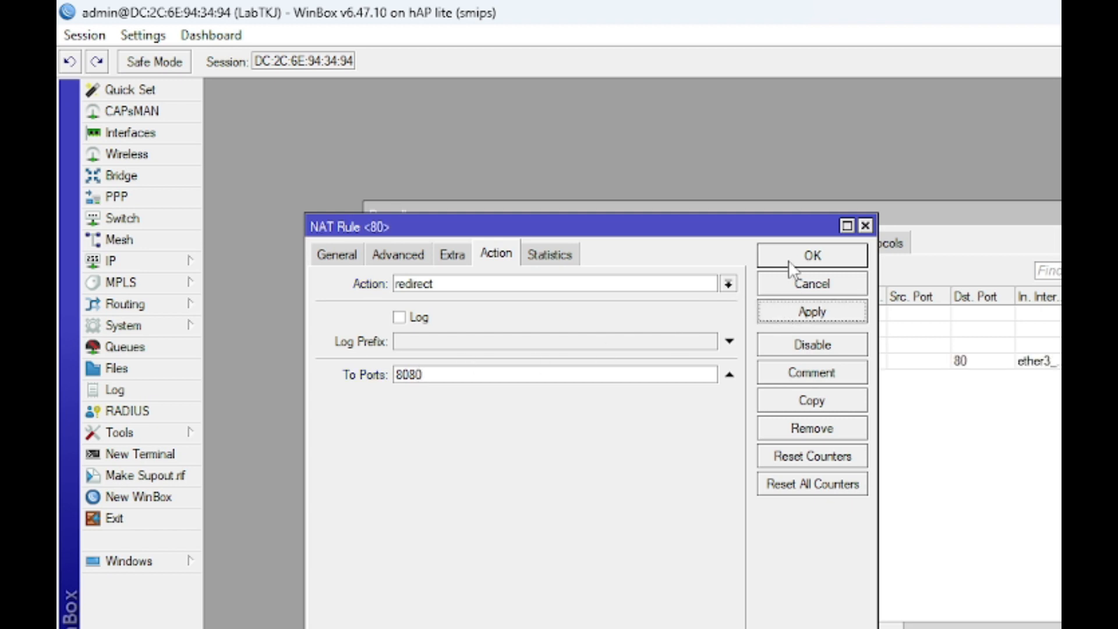
click(790, 267)
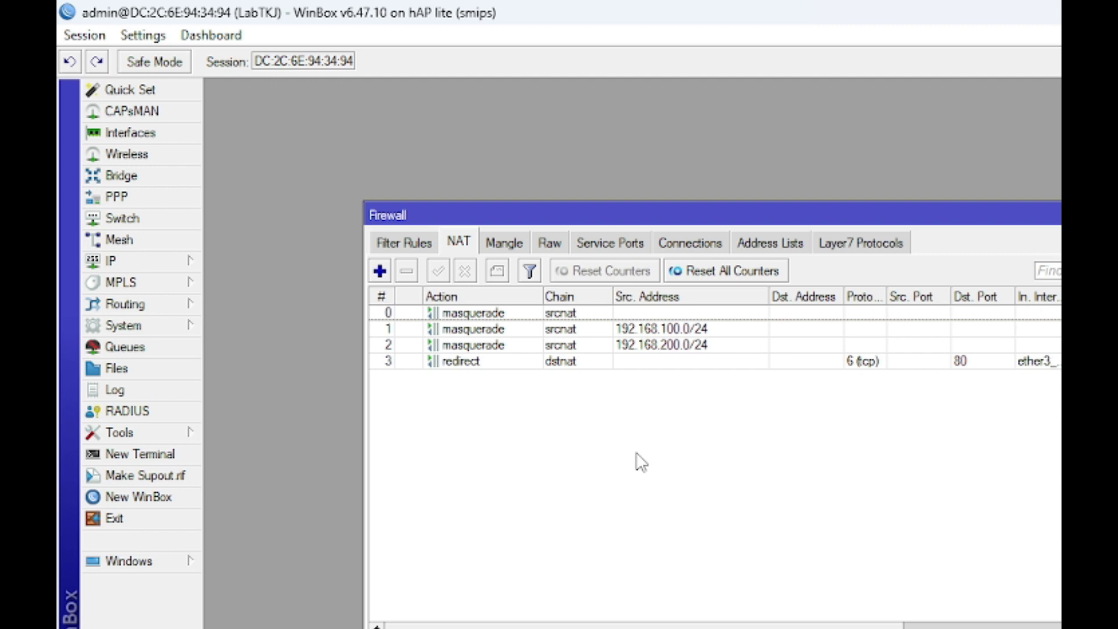
Dismiss the IP menu and switch to the Word task document
click(119, 269)
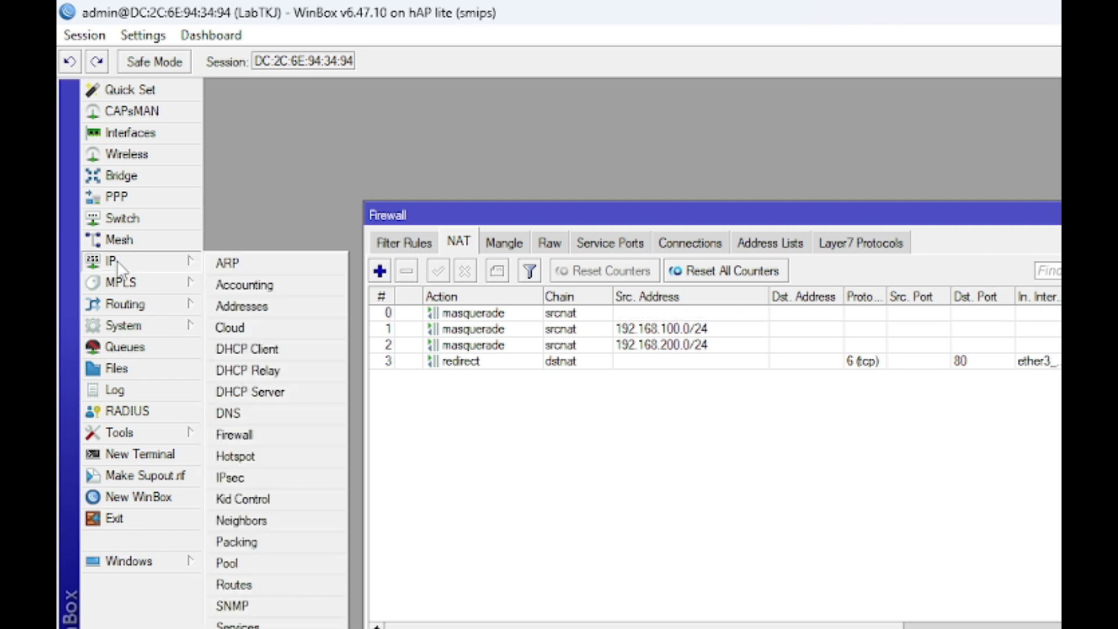
click(911, 451)
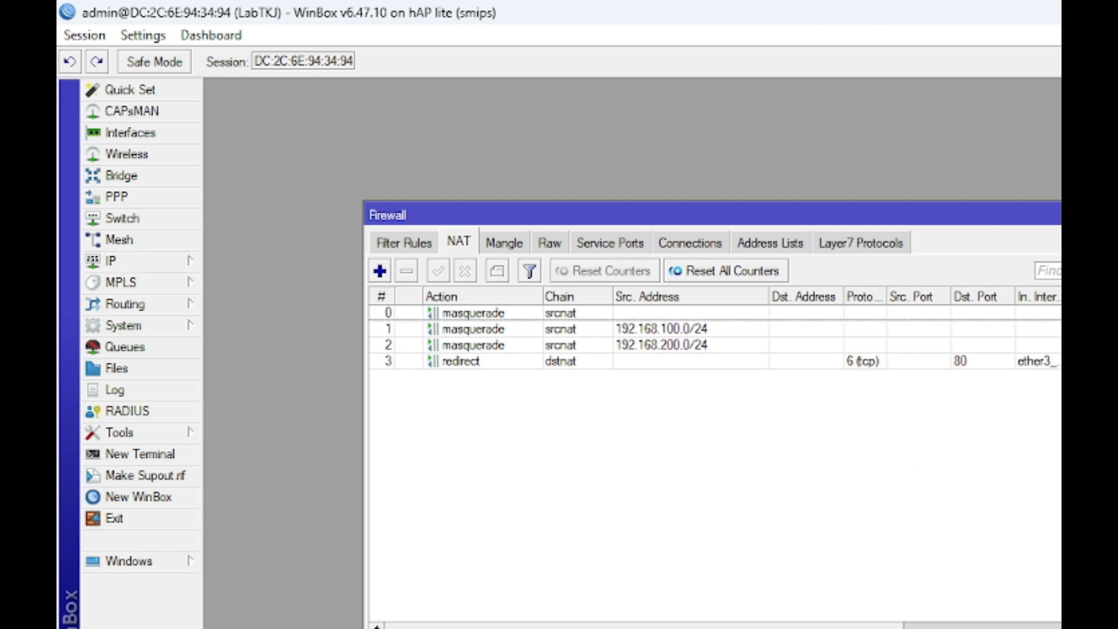
key(alt+Tab)
click(343, 464)
Highlight the DNS task line in yellow
scroll(499, 429, up, 3)
scroll(408, 378, up, 3)
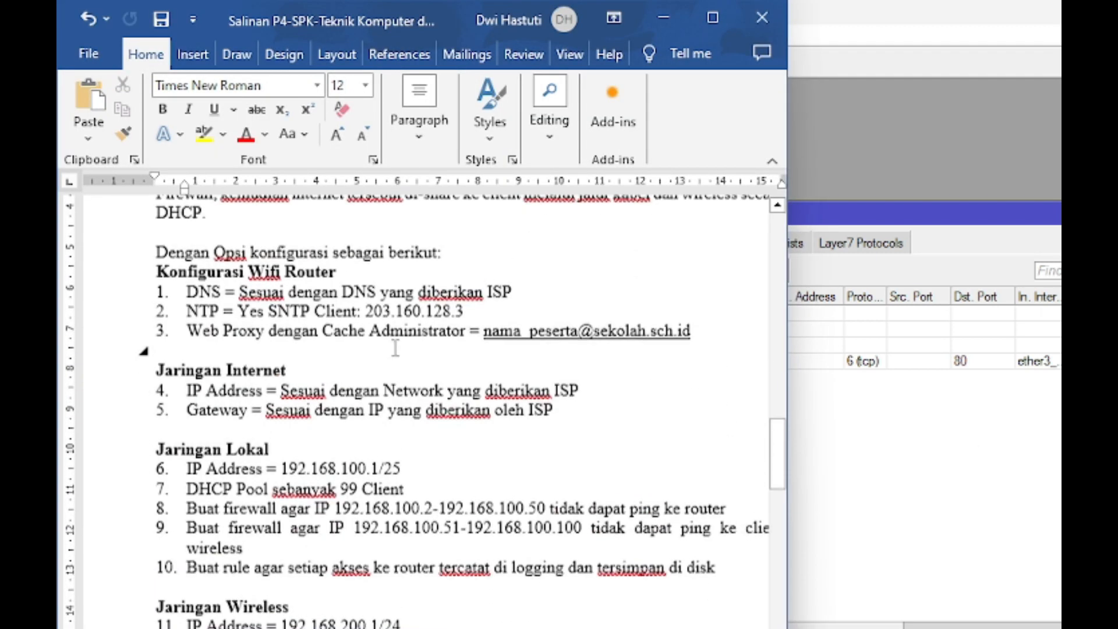
scroll(393, 349, right, 3)
scroll(429, 347, left, 3)
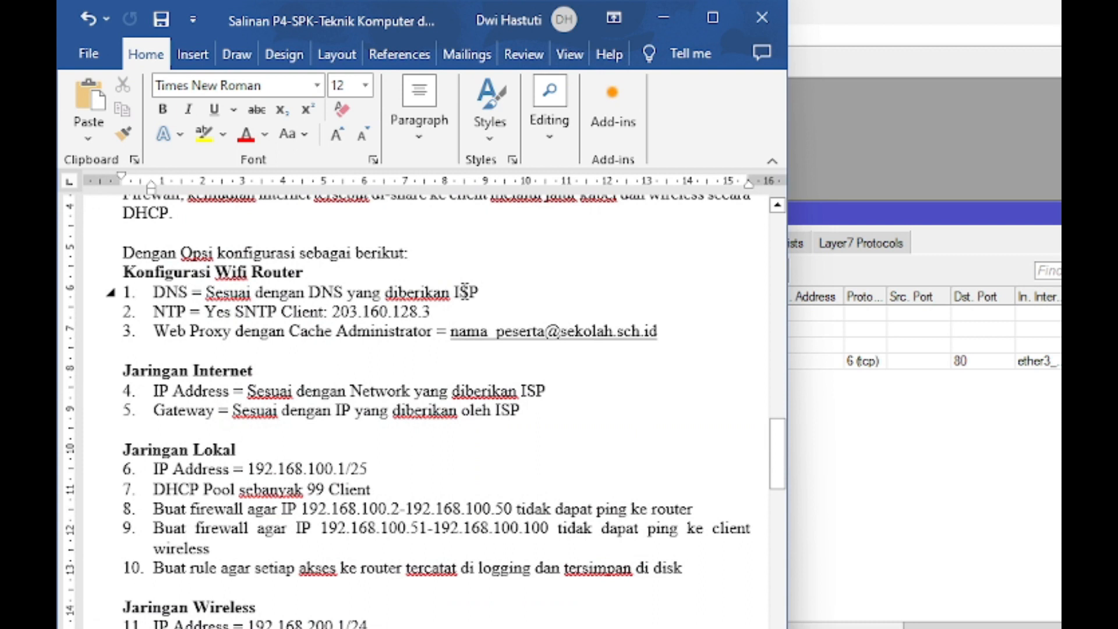
drag(466, 291, 143, 293)
click(204, 134)
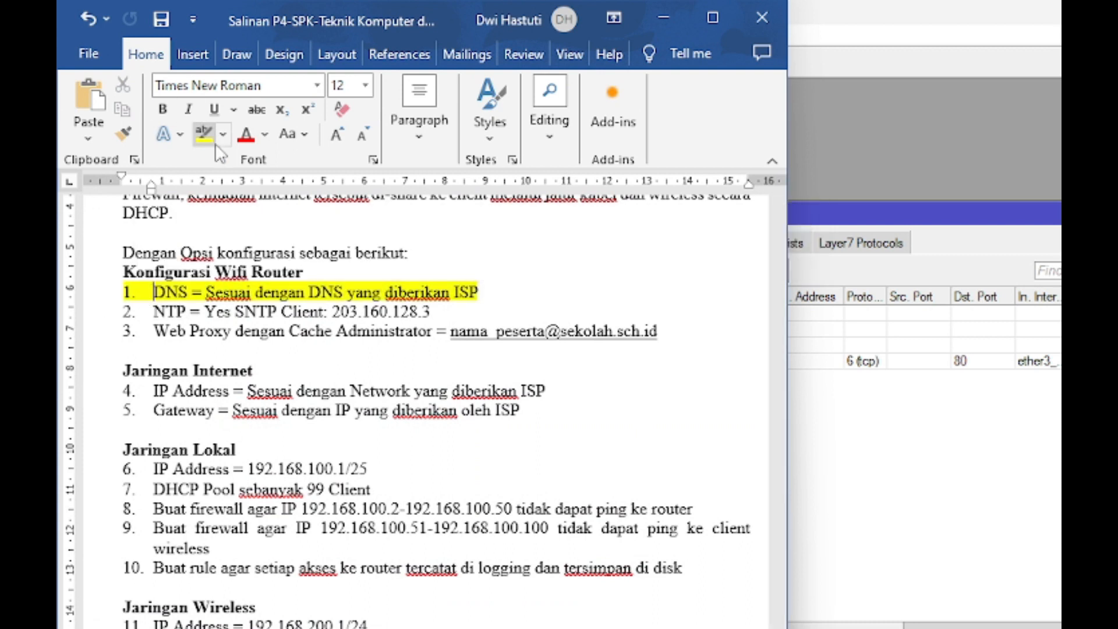
Highlight the IP Address and Gateway lines in yellow, then return to WinBox
scroll(548, 385, down, 1)
drag(531, 402, 153, 374)
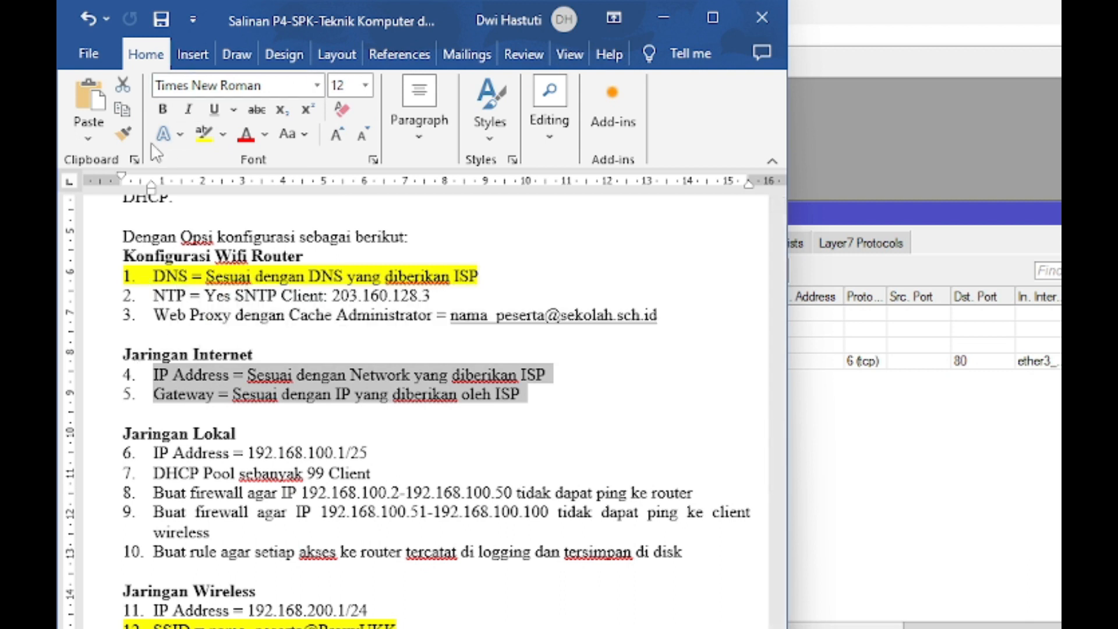
click(202, 137)
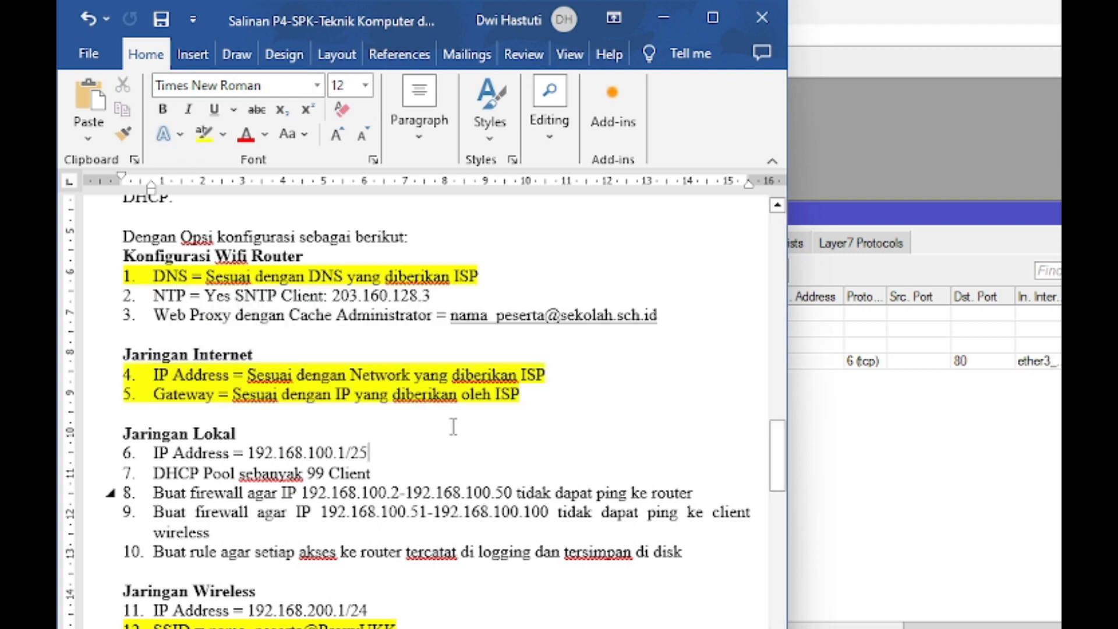
click(1041, 475)
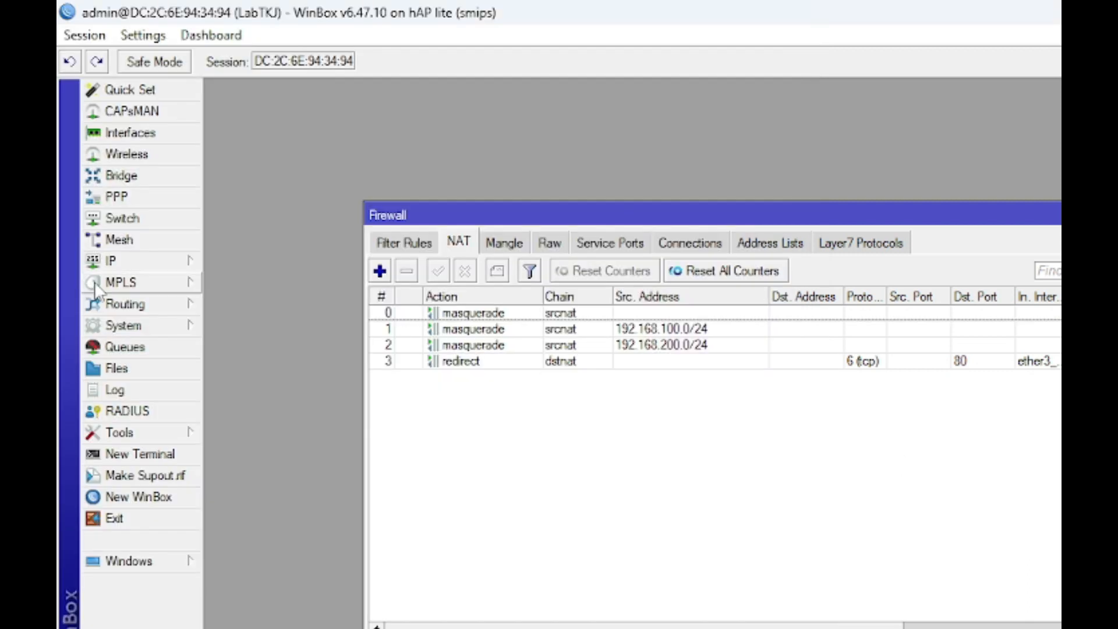
Start a new IP address entry and paste 192.168.100.1/25 from the task document
click(130, 262)
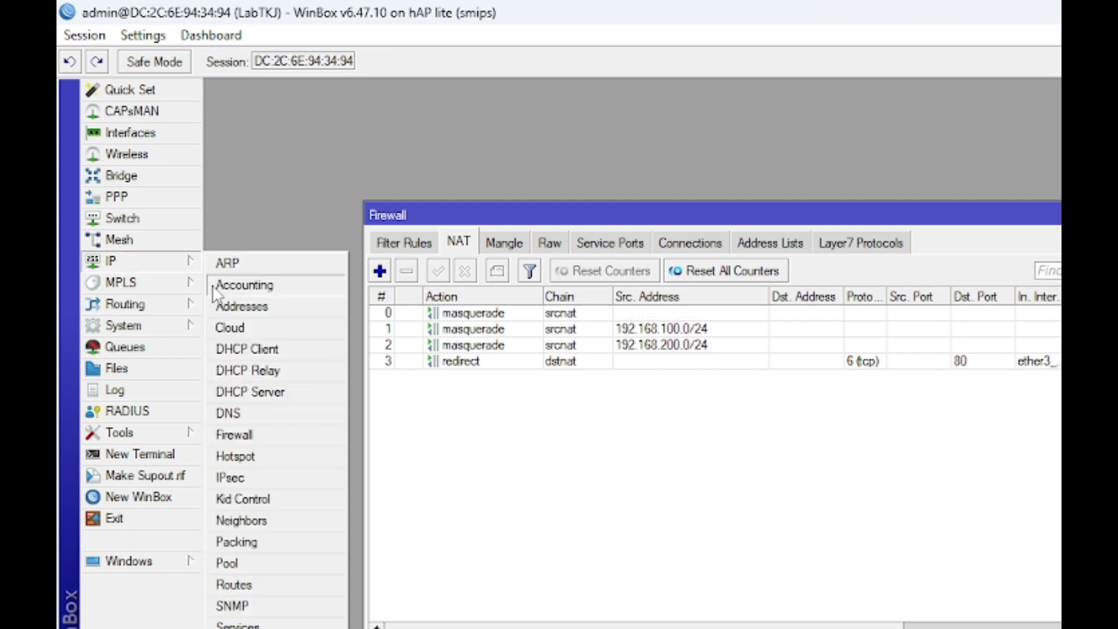
click(250, 307)
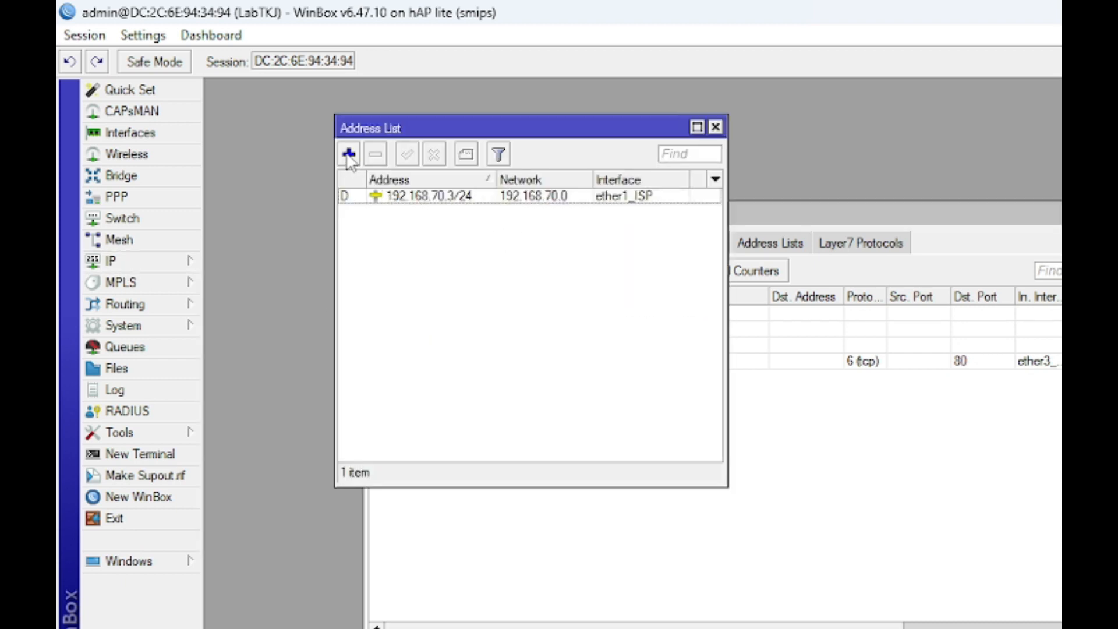
click(348, 155)
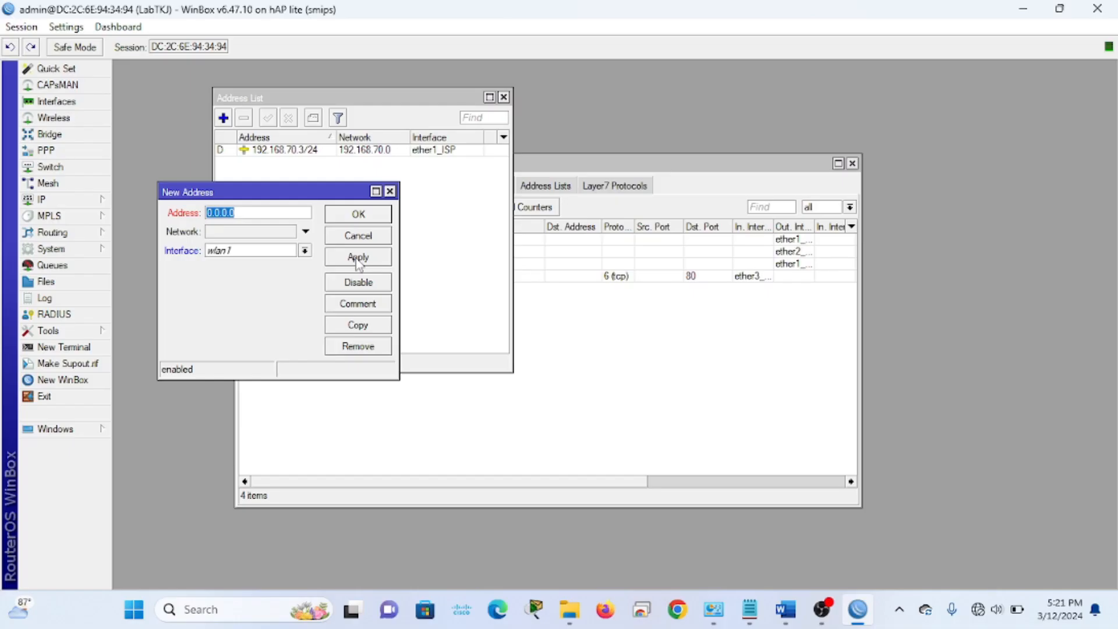
key(super+Right)
click(334, 289)
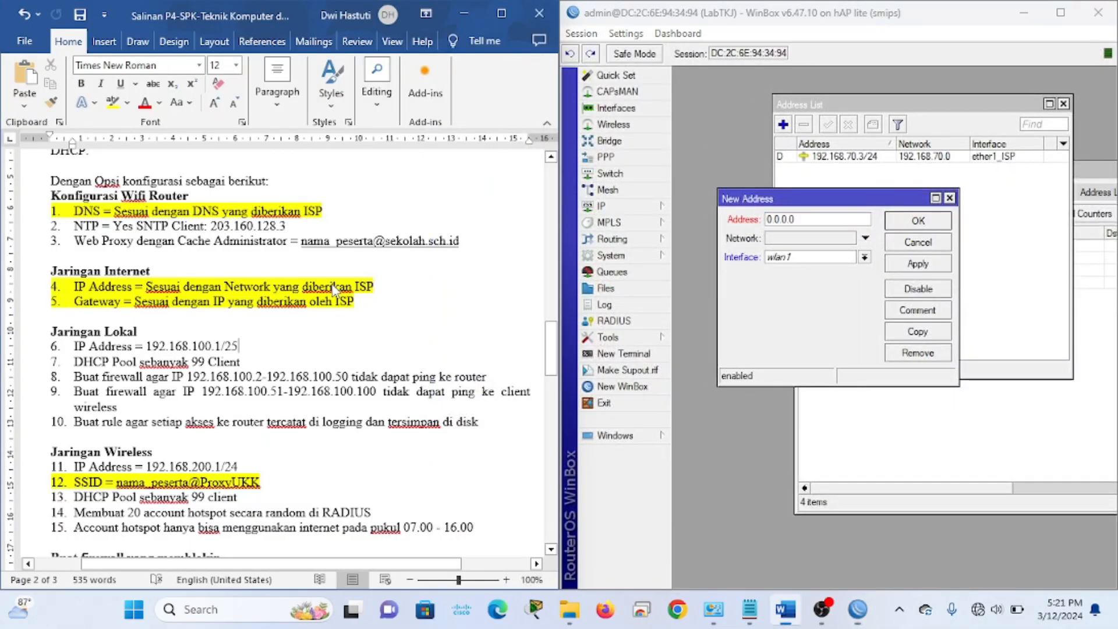
scroll(333, 289, down, 2)
scroll(233, 262, down, 1)
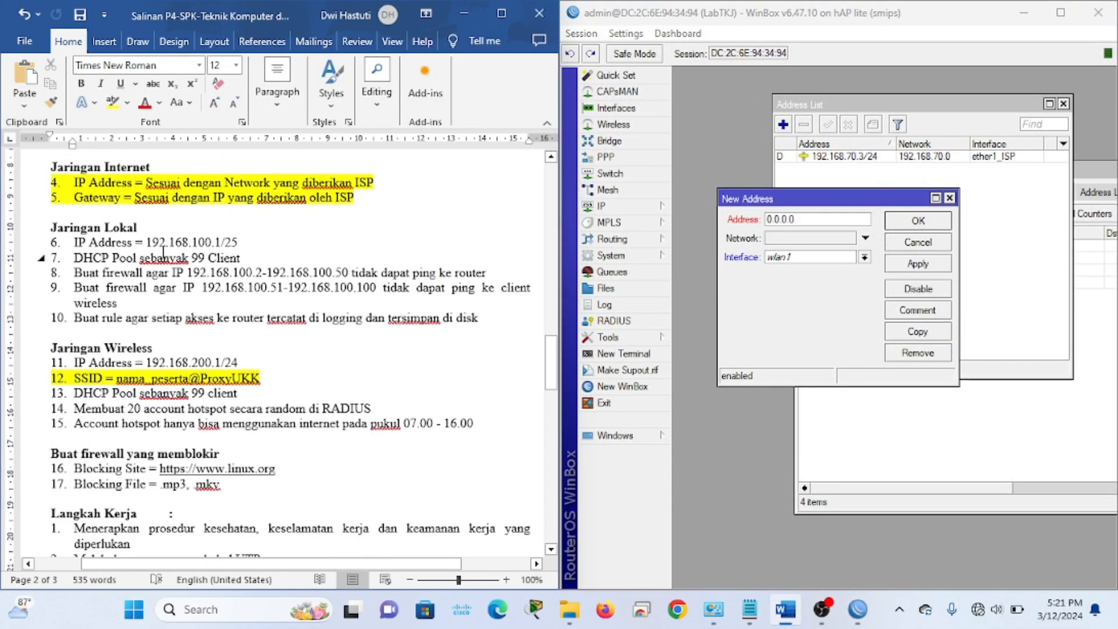
drag(148, 242, 242, 241)
key(ctrl+c)
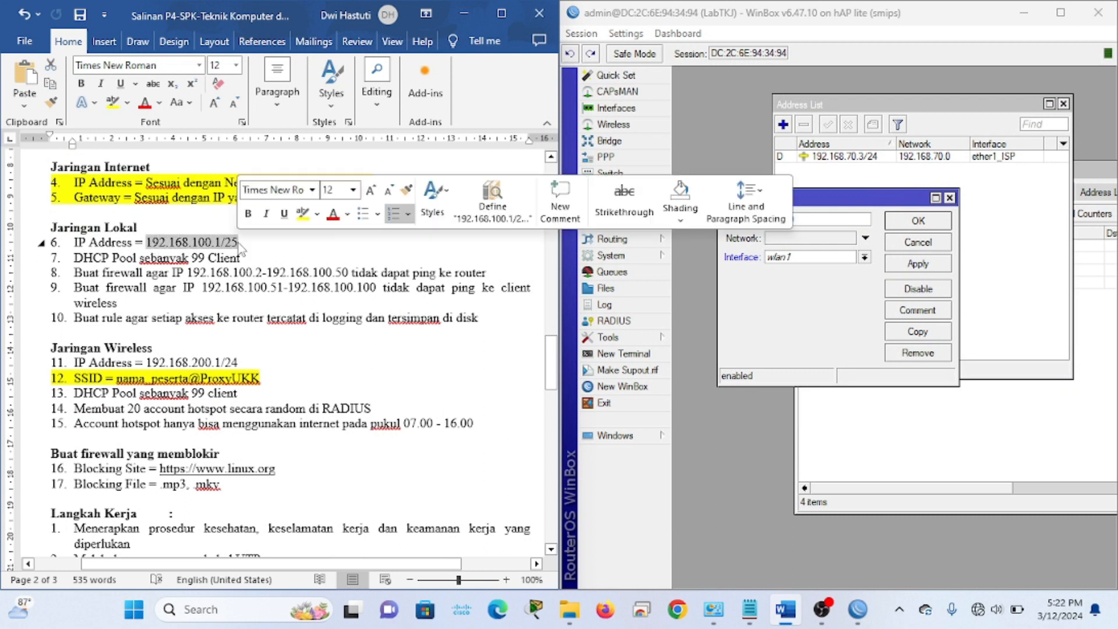
click(826, 217)
key(ctrl+v)
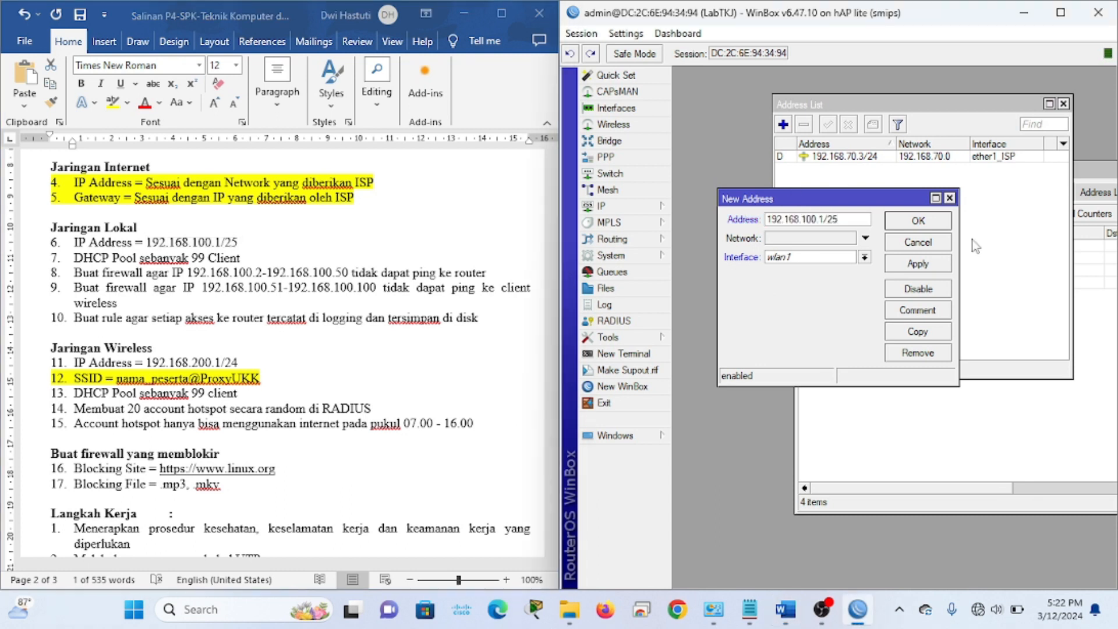
drag(796, 204, 789, 185)
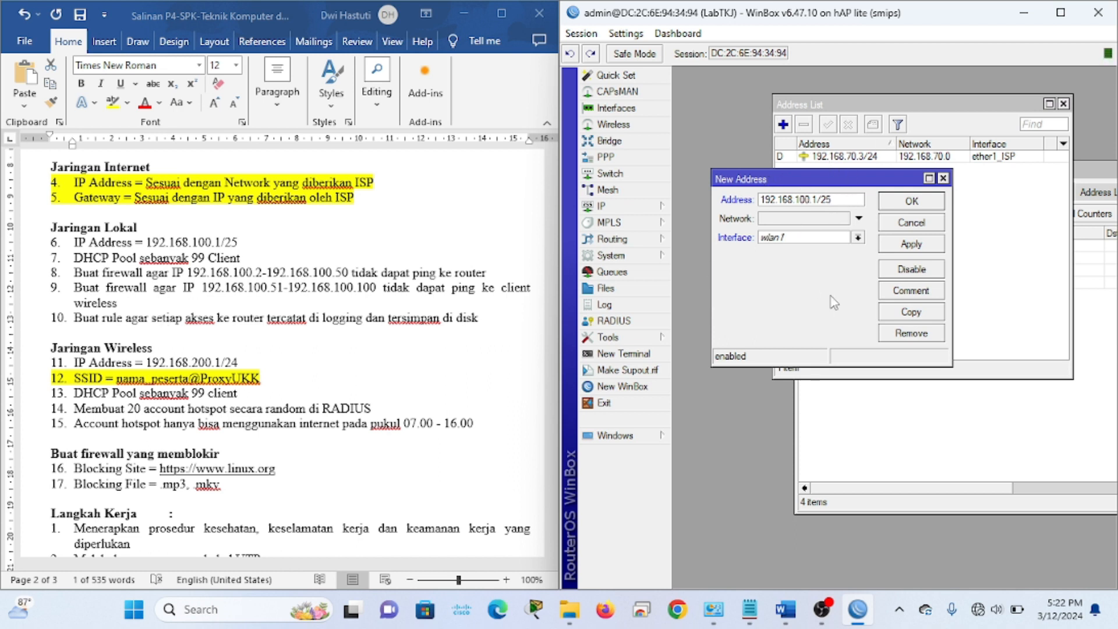
Review the NAT rules, including the one for 192.168.200.0/24, then close the firewall rules
click(1016, 426)
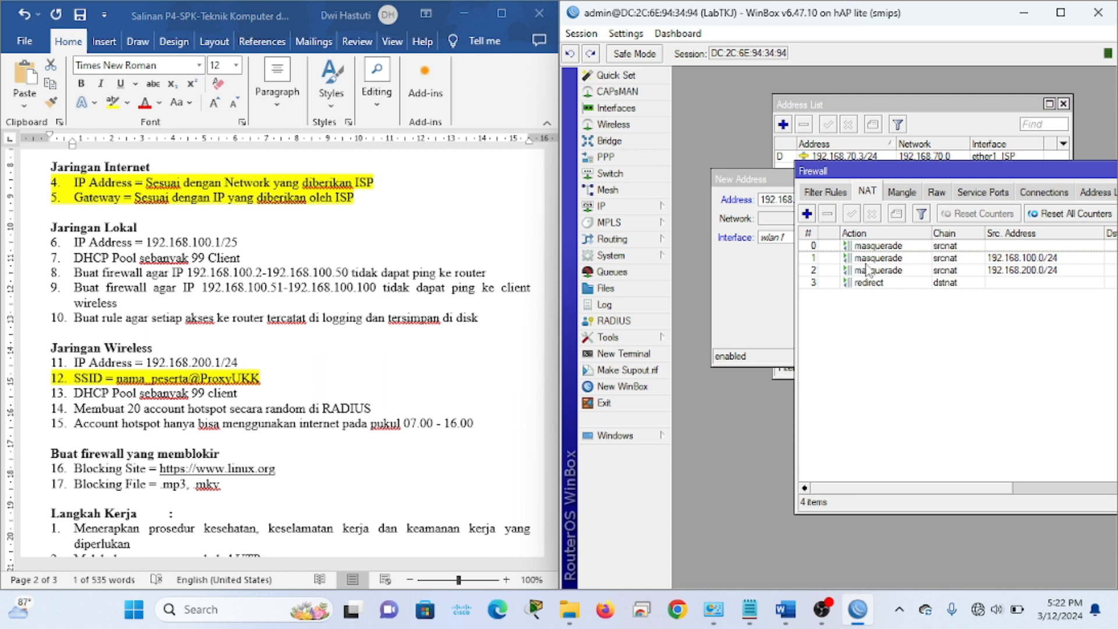
click(907, 258)
click(914, 268)
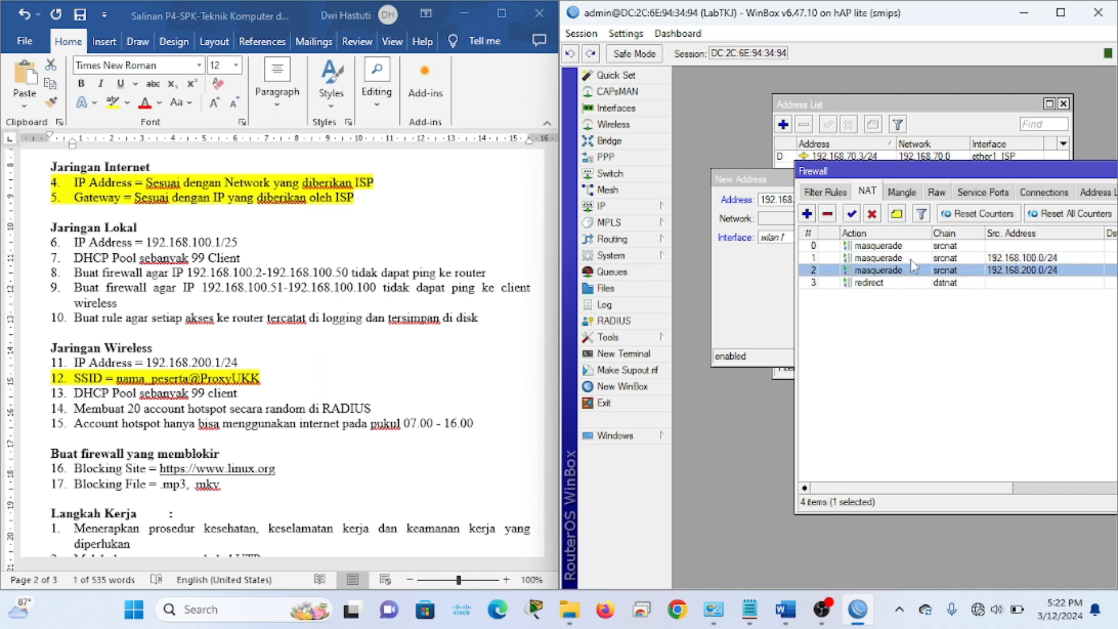
drag(1048, 178, 833, 226)
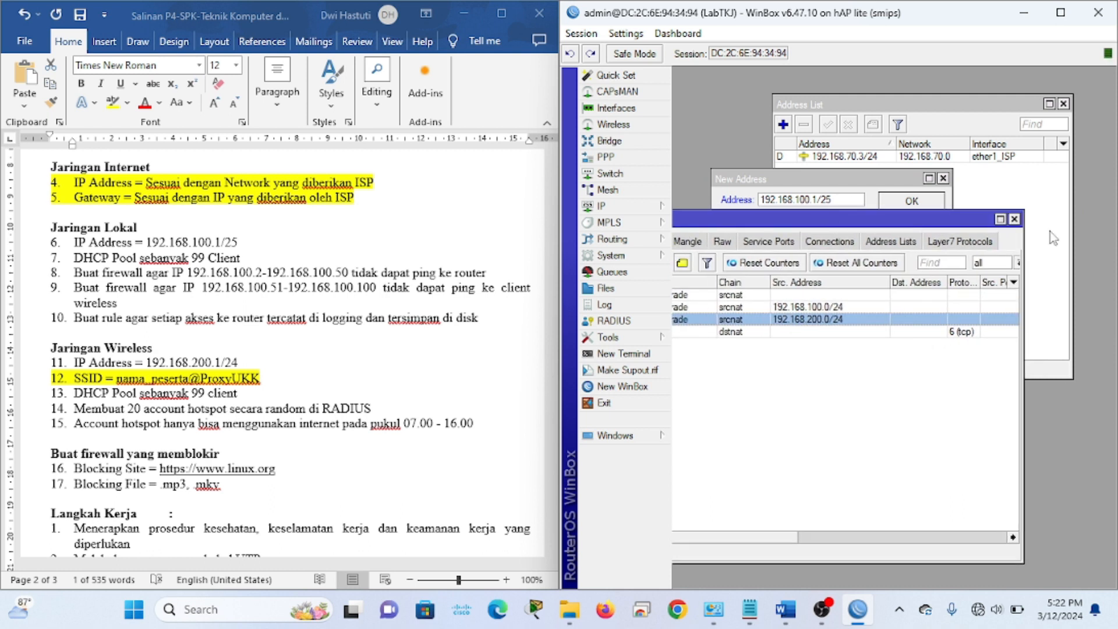
click(1014, 219)
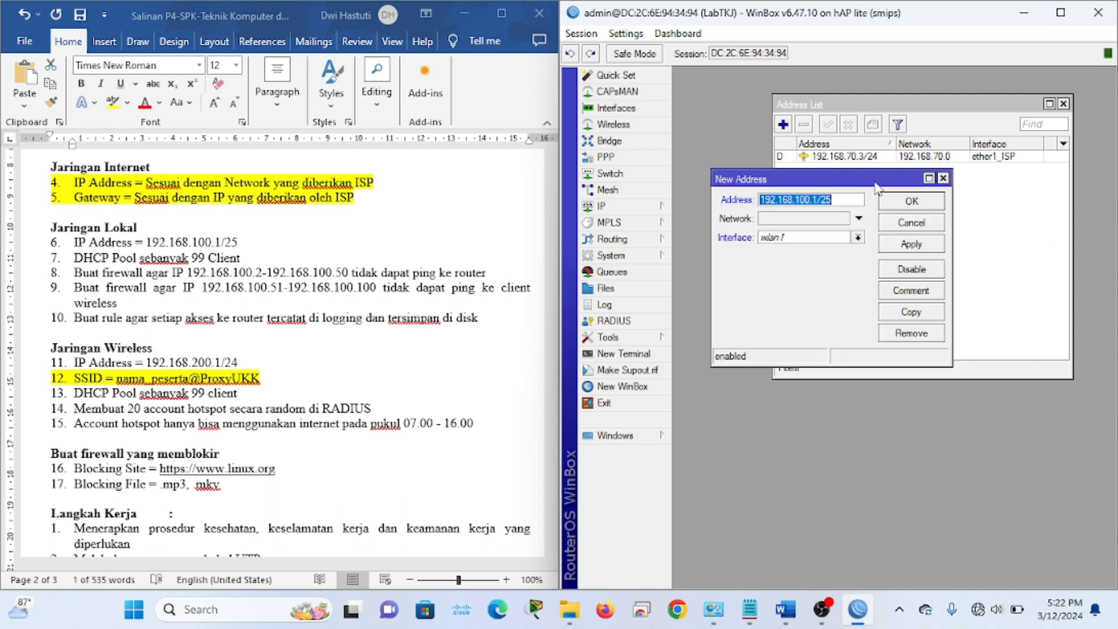
Assign 192.168.100.1/25 to ether2_LAN and save the address
drag(875, 184, 879, 178)
double_click(237, 244)
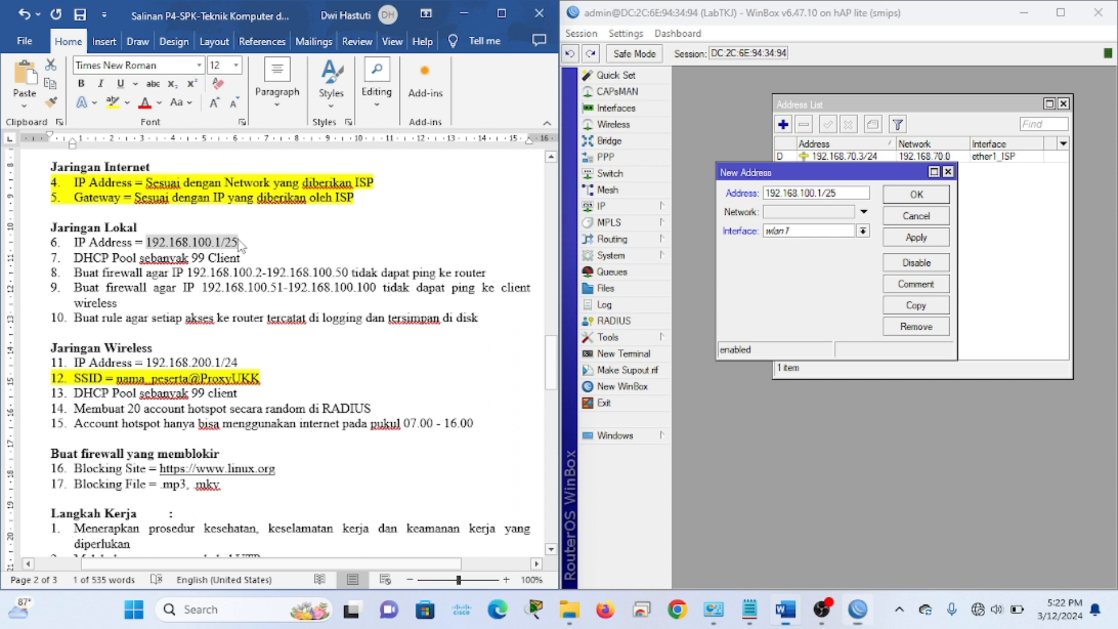
click(854, 193)
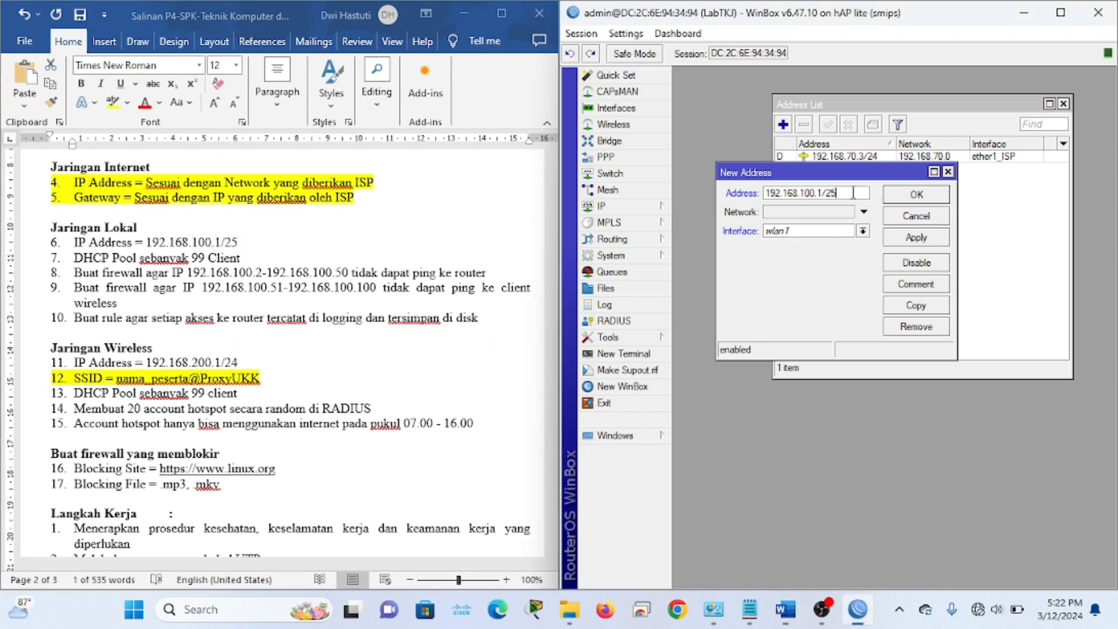
click(780, 232)
click(801, 255)
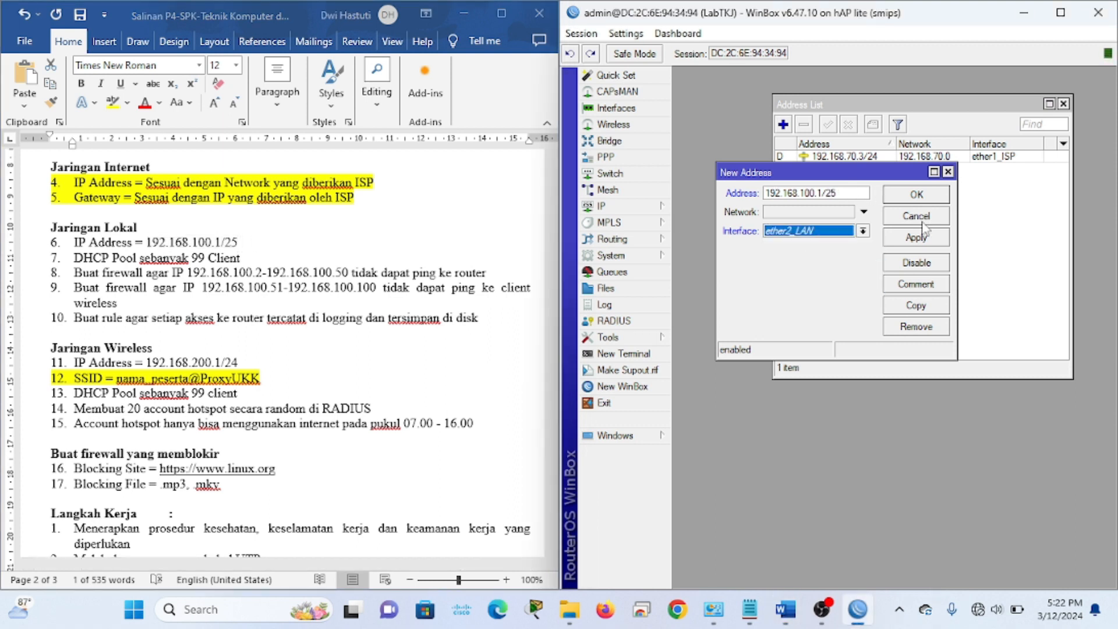
click(916, 239)
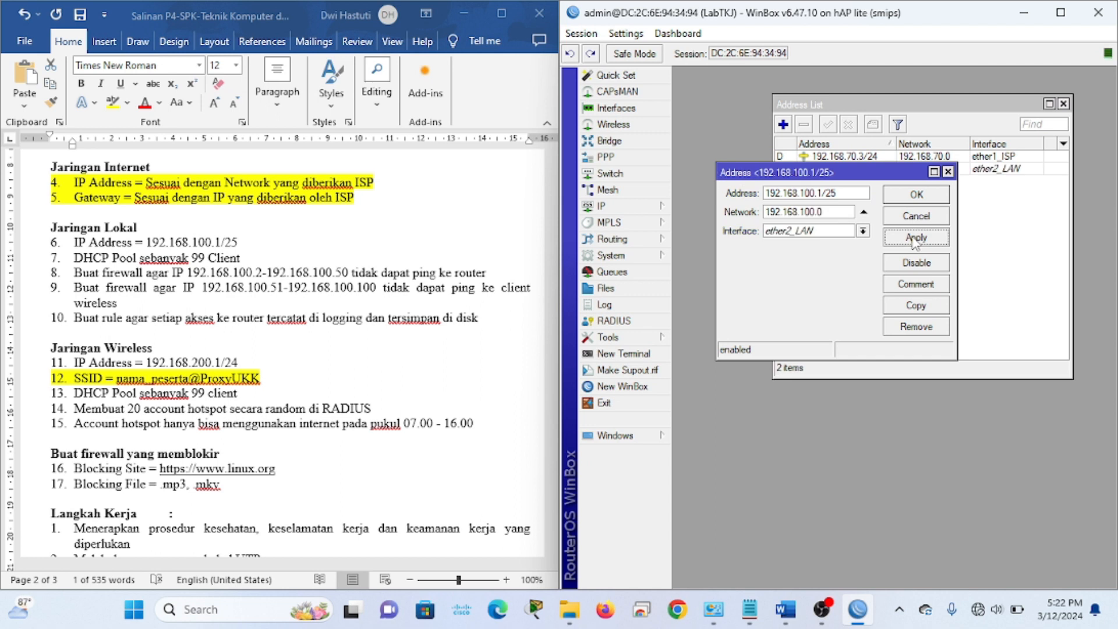
click(915, 195)
Start a second address entry and highlight task line 6 yellow as done
click(784, 124)
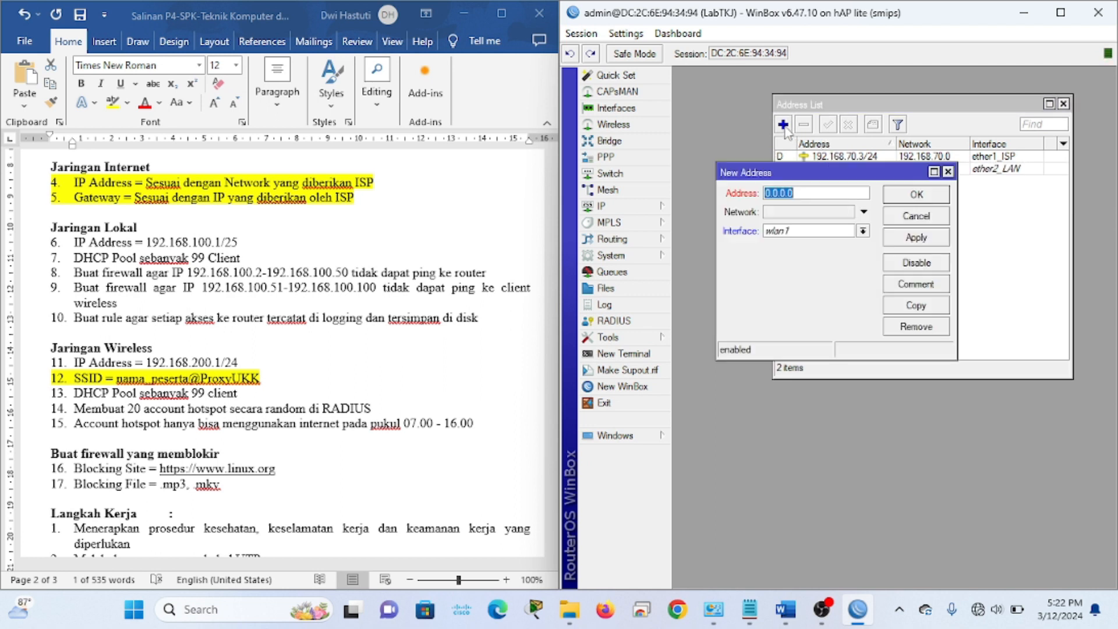
double_click(251, 243)
click(252, 243)
drag(251, 242, 66, 239)
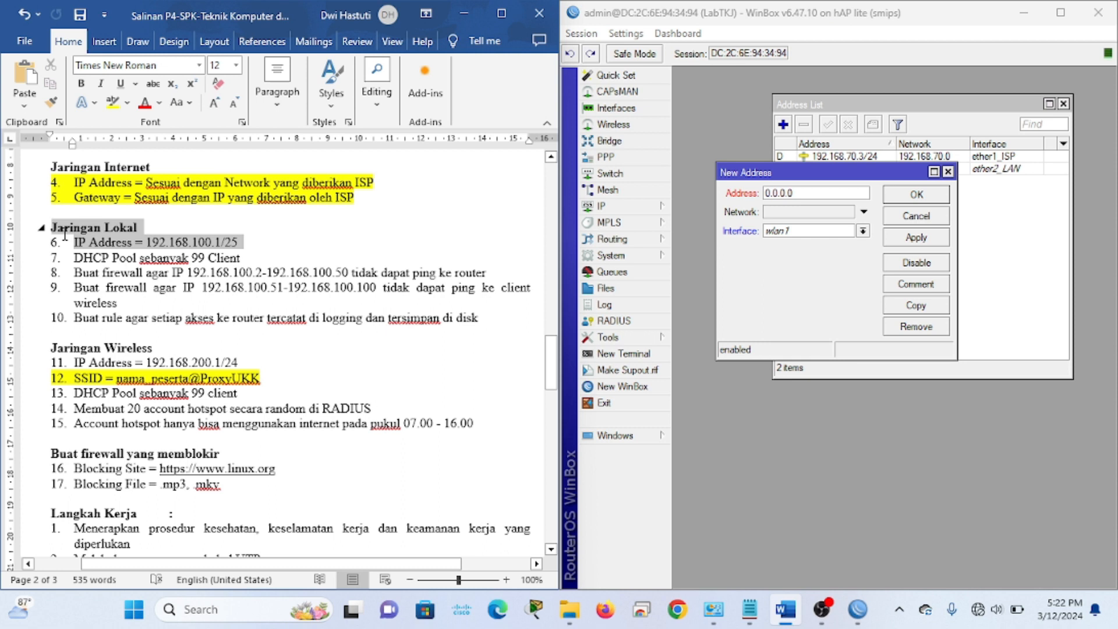
click(112, 103)
click(147, 285)
scroll(185, 364, down, 1)
drag(147, 340, 242, 338)
key(ctrl+c)
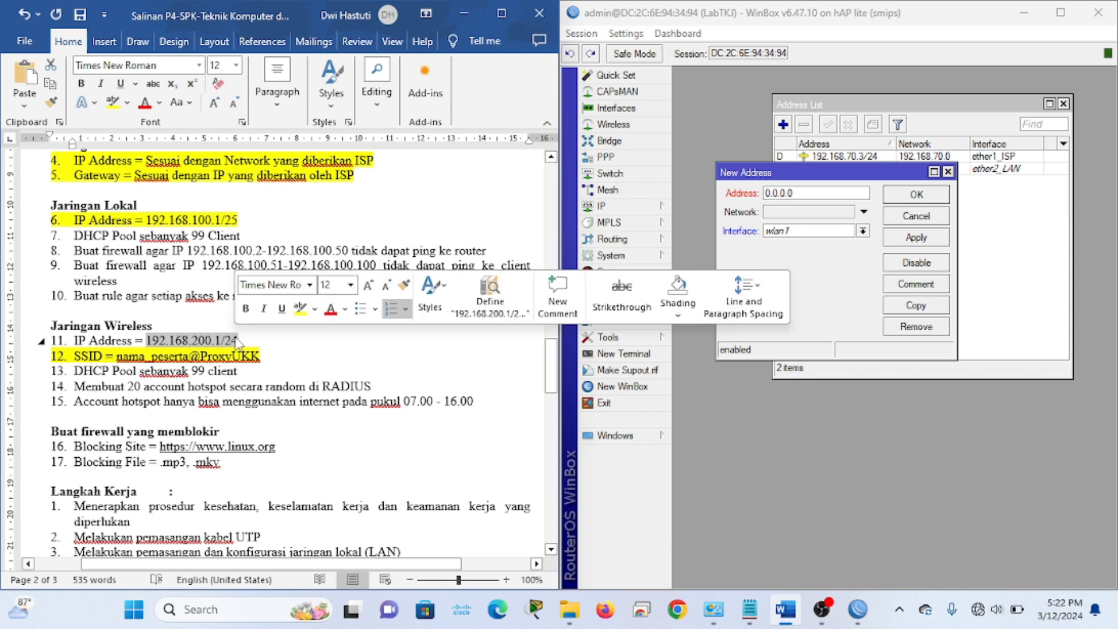
Add 192.168.200.1/24 on ether3_Hotspot and save it
click(818, 193)
key(ctrl+v)
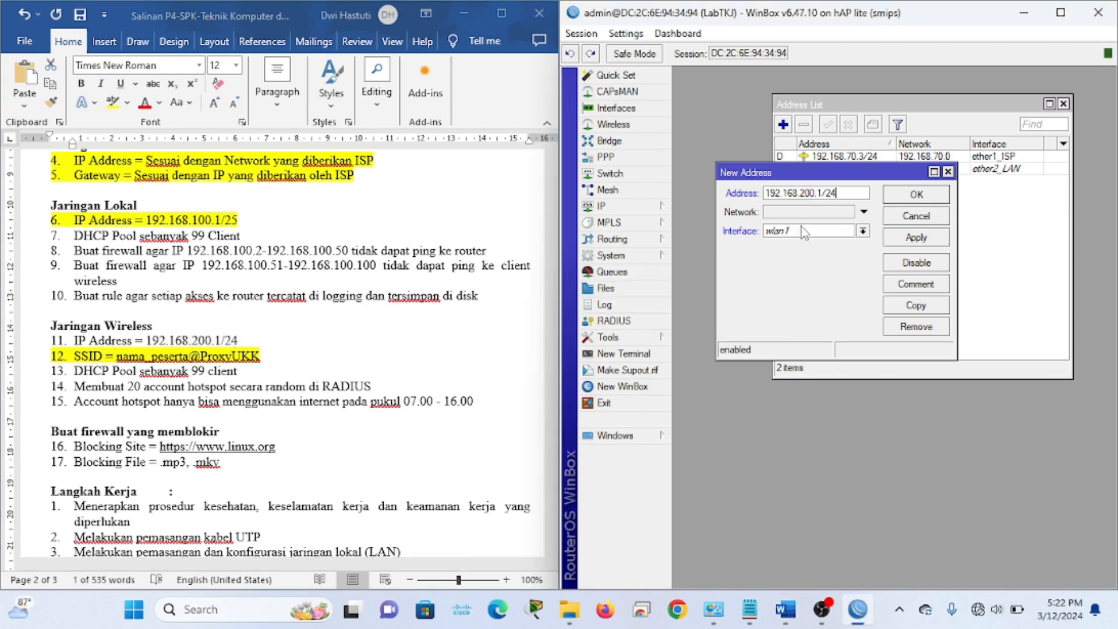
click(801, 231)
click(801, 272)
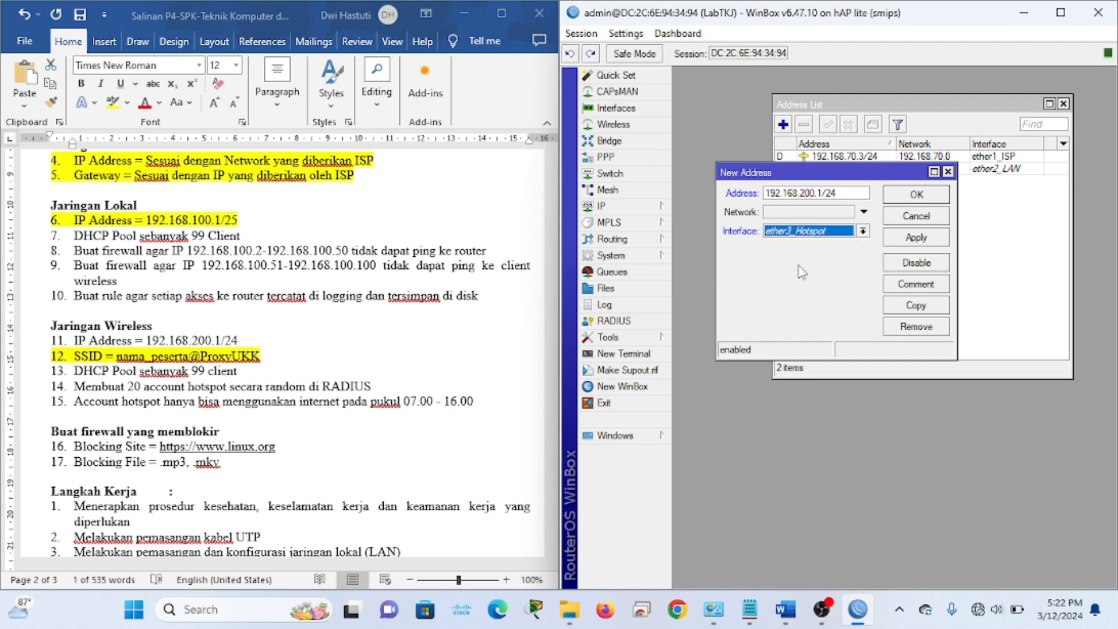
click(916, 239)
click(917, 195)
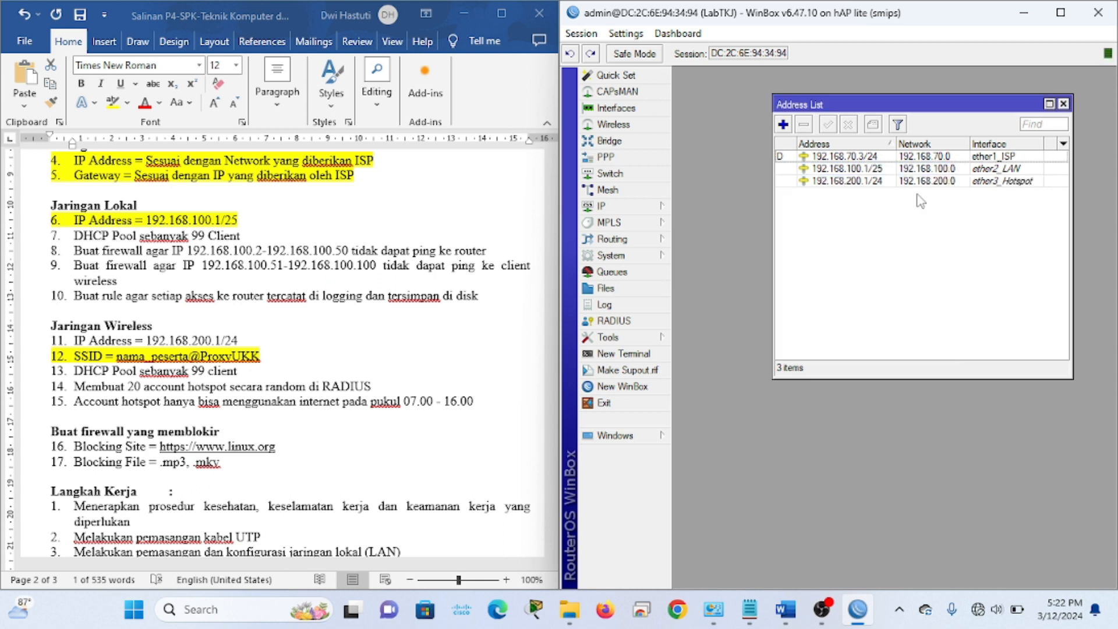
drag(147, 342, 48, 341)
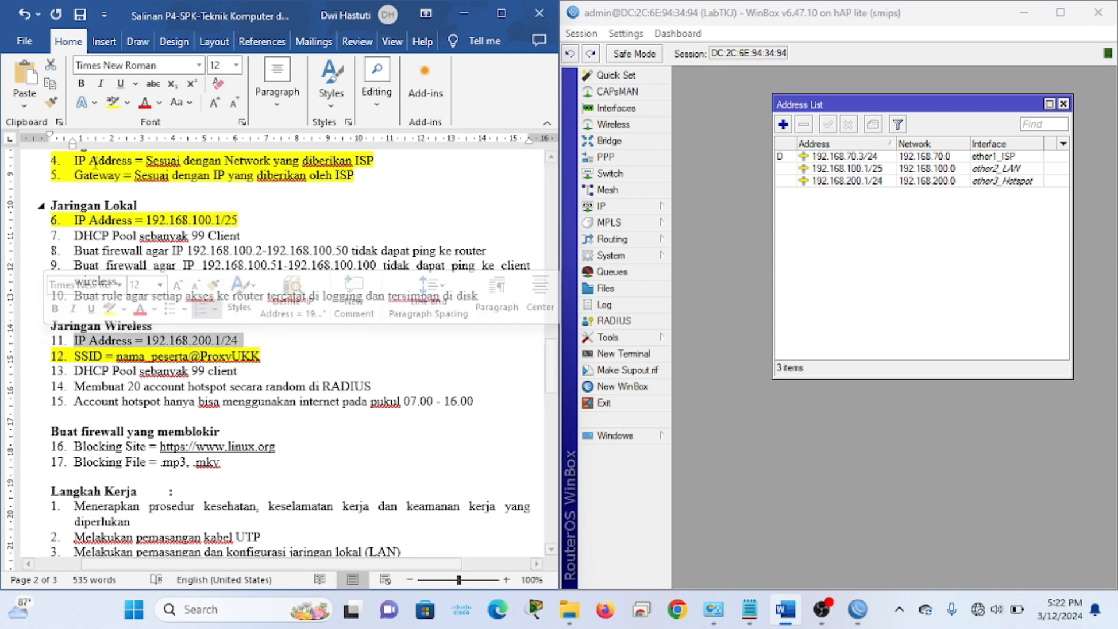
Highlight task line 11 as done and close the address list
click(112, 102)
click(252, 235)
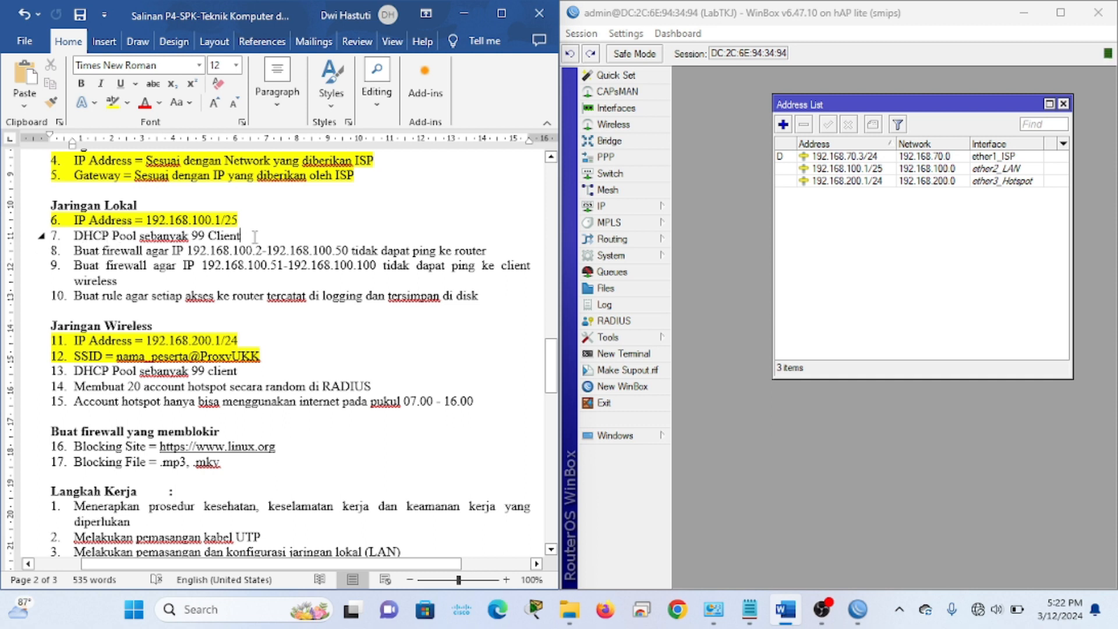
click(1063, 106)
Run DHCP Setup on ether2_LAN, accepting 192.168.100.0/25, gateway 192.168.100.1 and the address pool
click(629, 210)
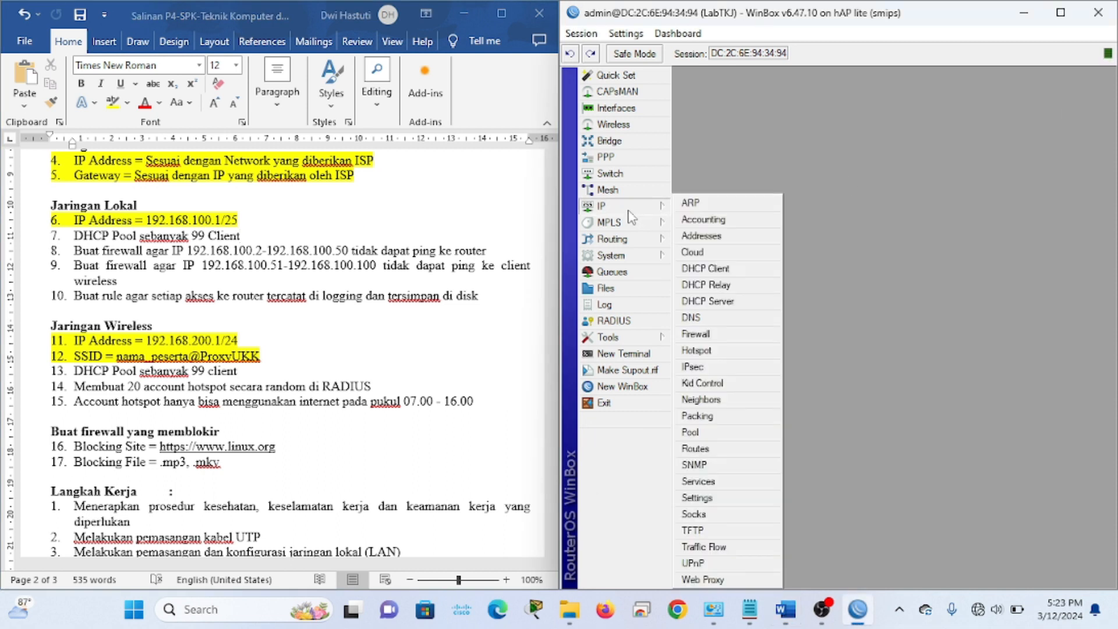
click(722, 304)
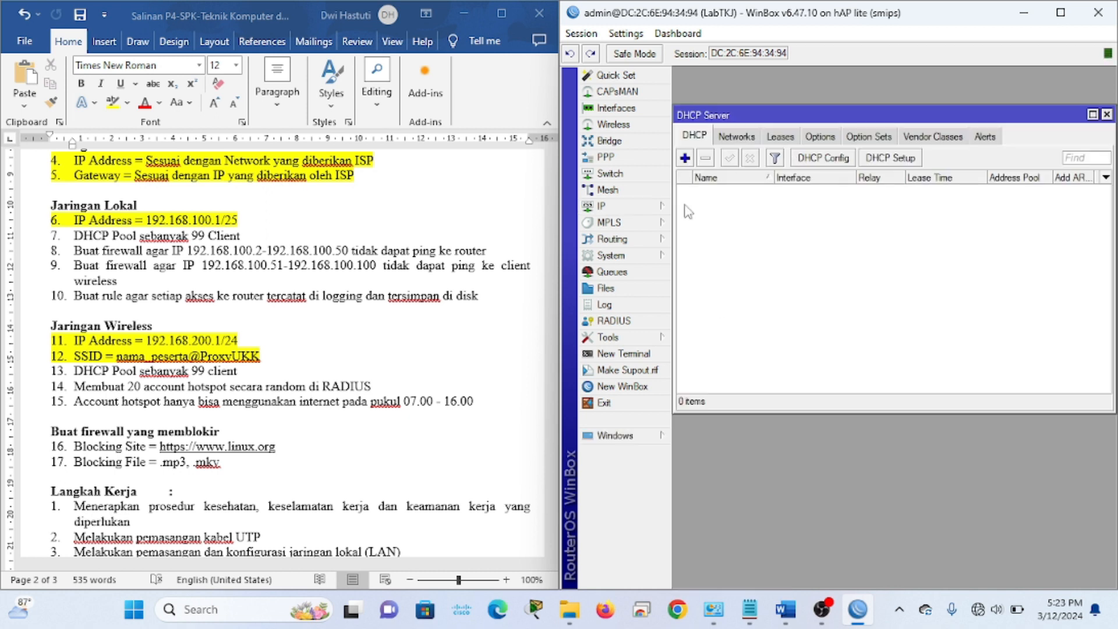
click(891, 158)
click(914, 269)
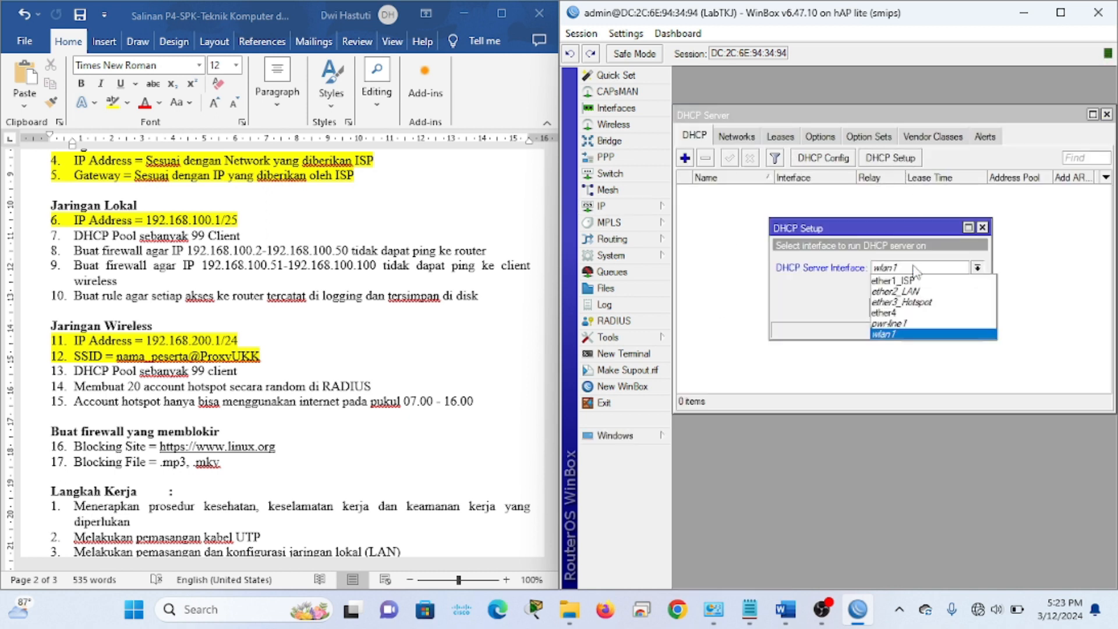
click(903, 292)
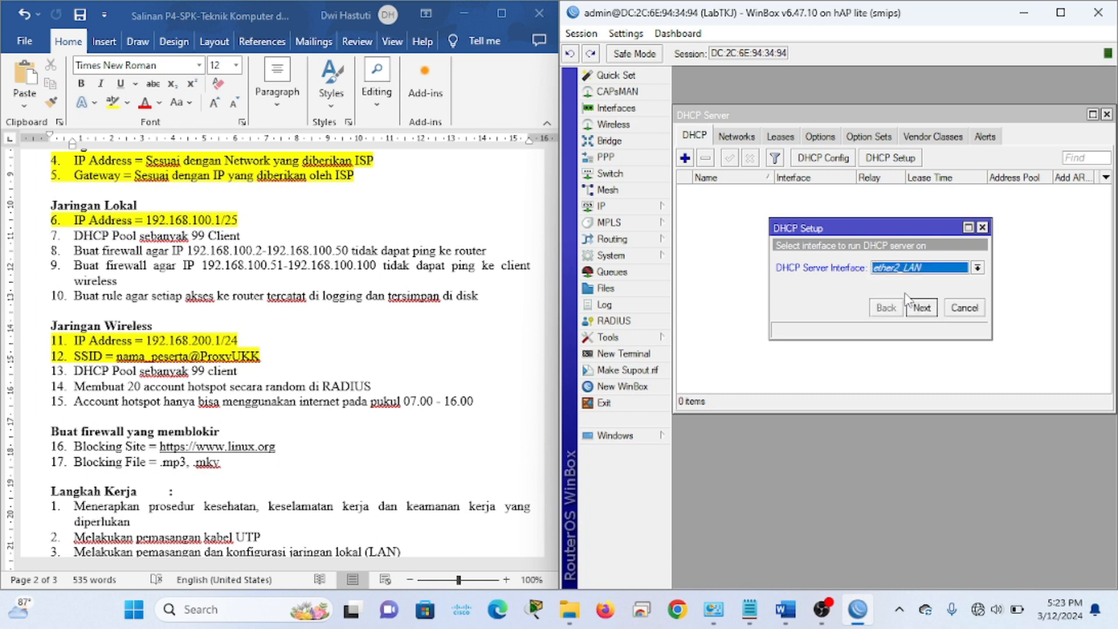
click(927, 311)
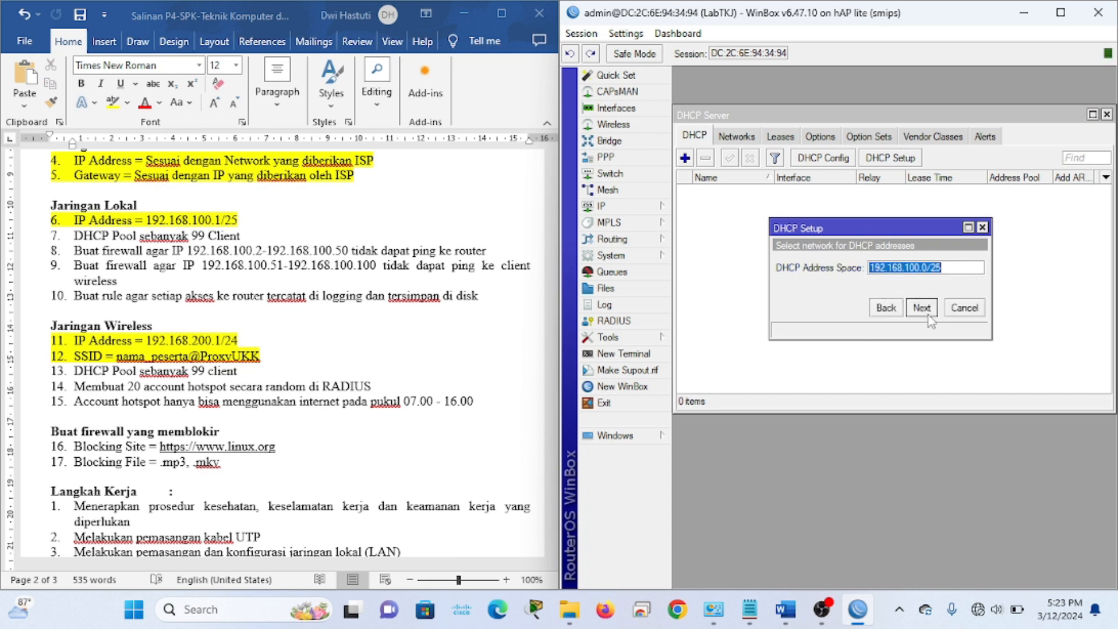
click(923, 308)
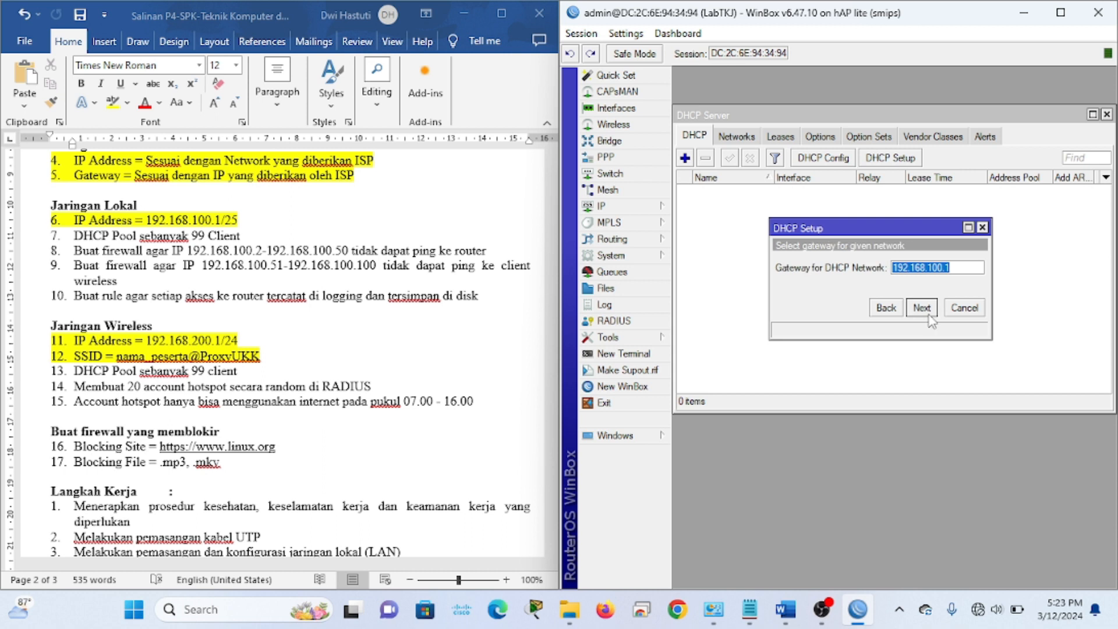
click(926, 311)
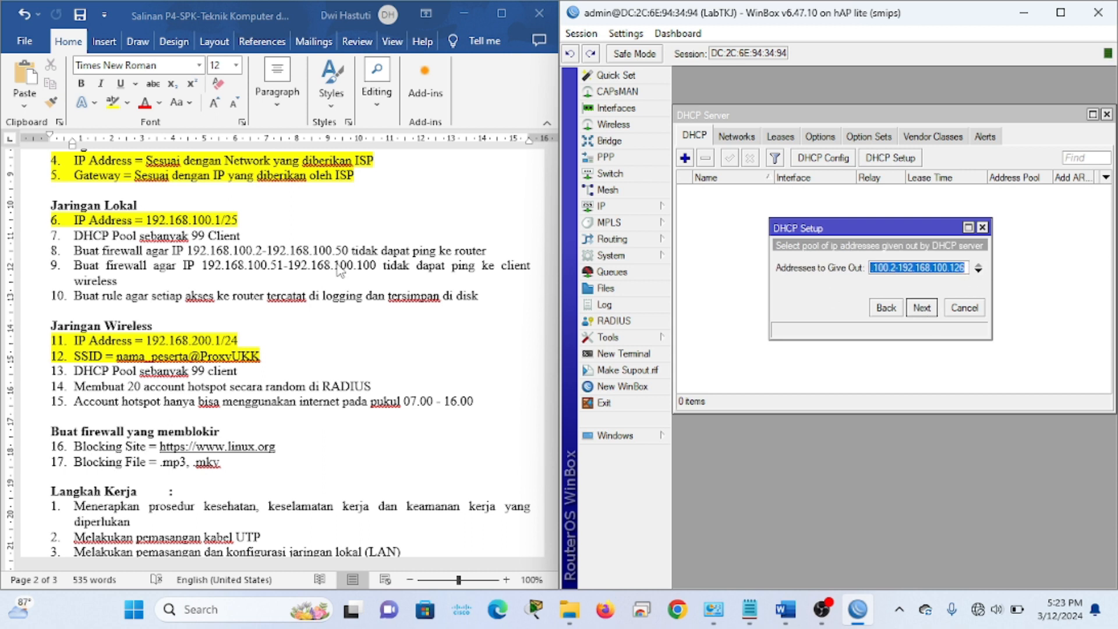
click(242, 243)
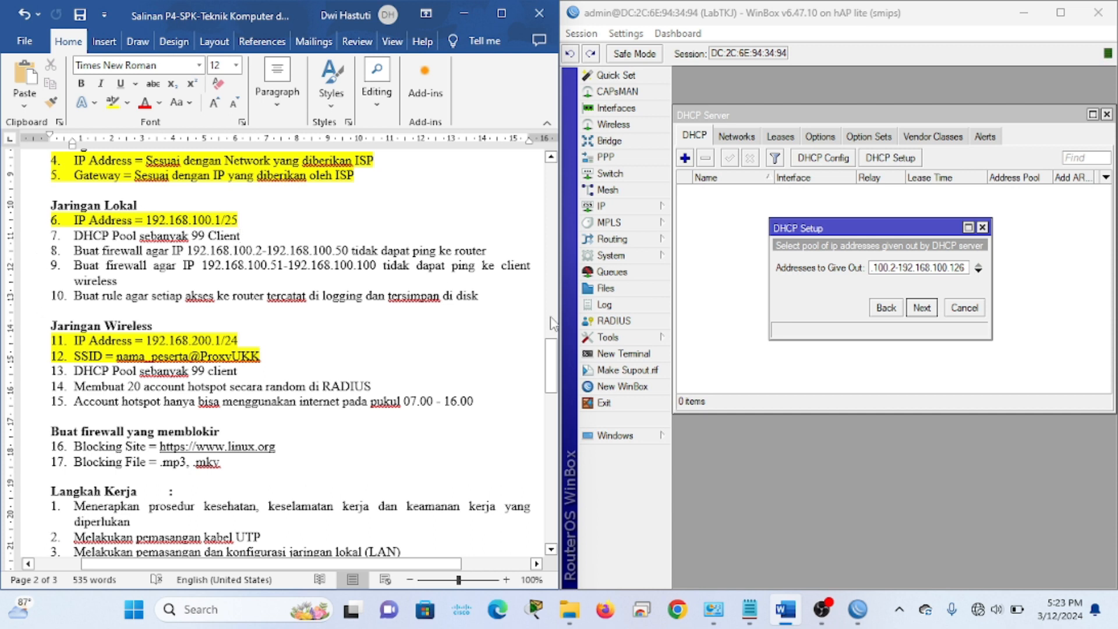
click(960, 297)
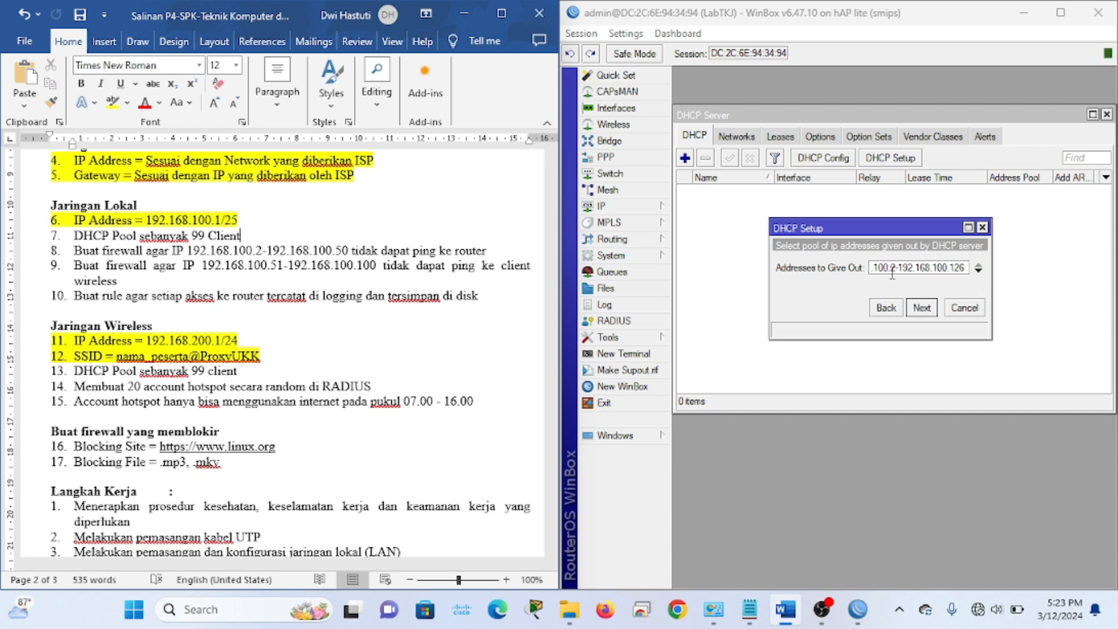
click(965, 267)
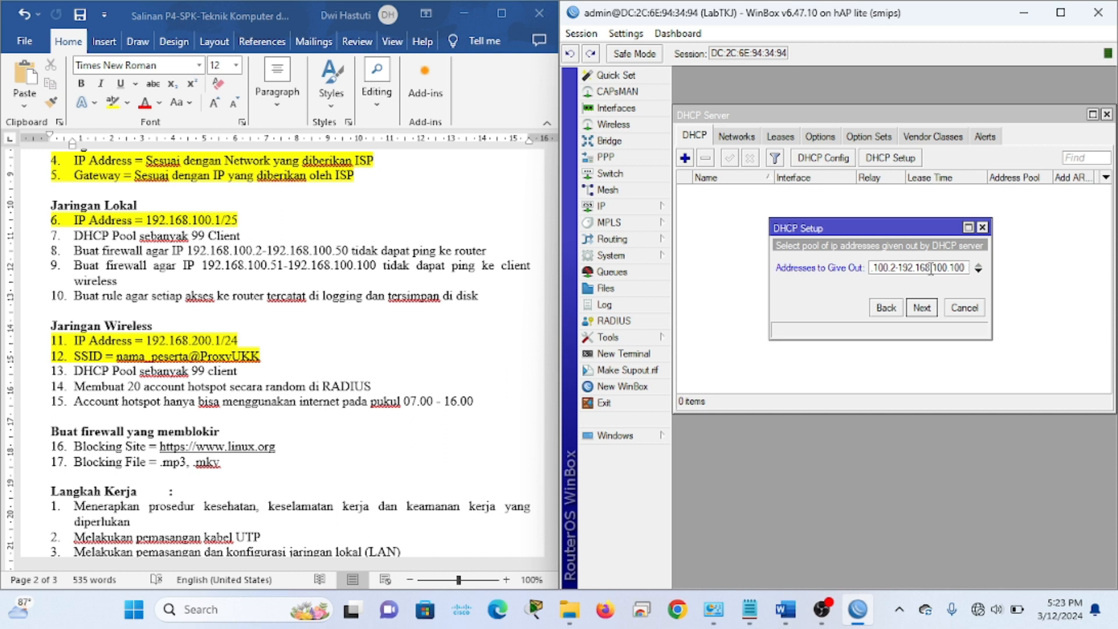
click(925, 309)
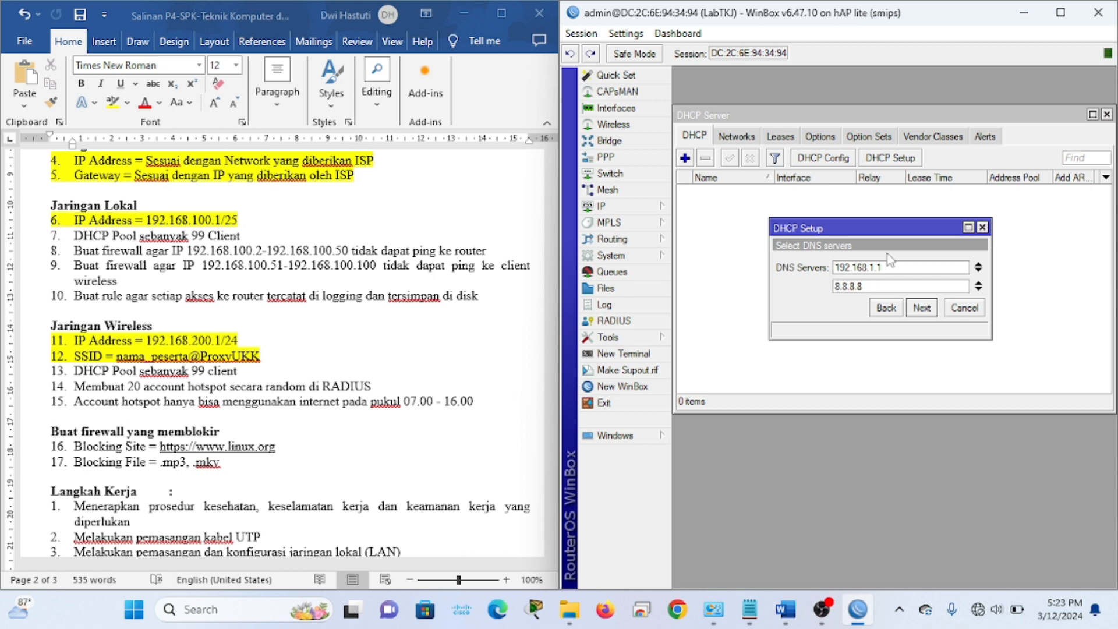
Edit both DNS server entries, accept the lease time, and finish the DHCP setup
drag(907, 266, 792, 265)
text(8.8.8.8)
key(Tab)
text(8)
click(922, 309)
click(923, 309)
click(897, 324)
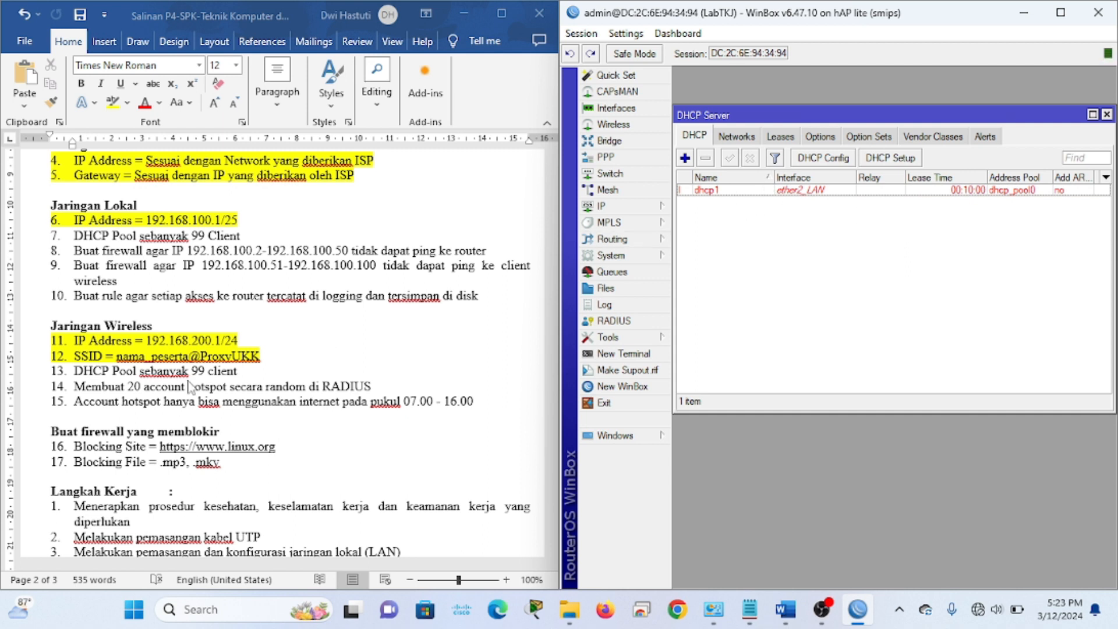
Highlight task line 7 as done, select line 13, and close the DHCP Server window
drag(247, 236, 58, 235)
click(113, 103)
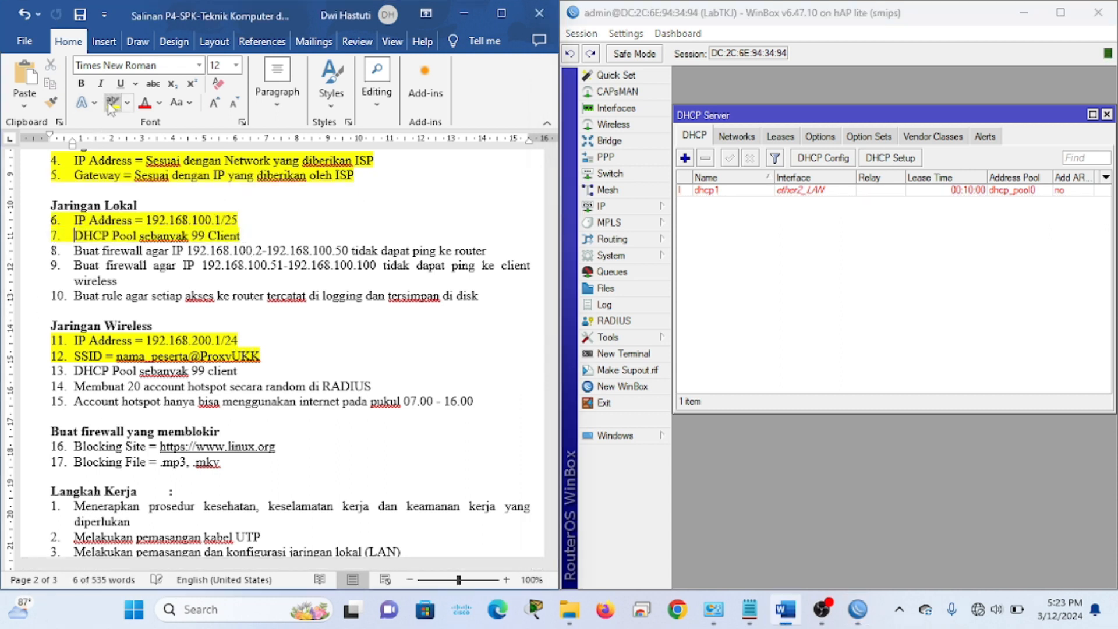
click(158, 368)
drag(201, 373, 74, 372)
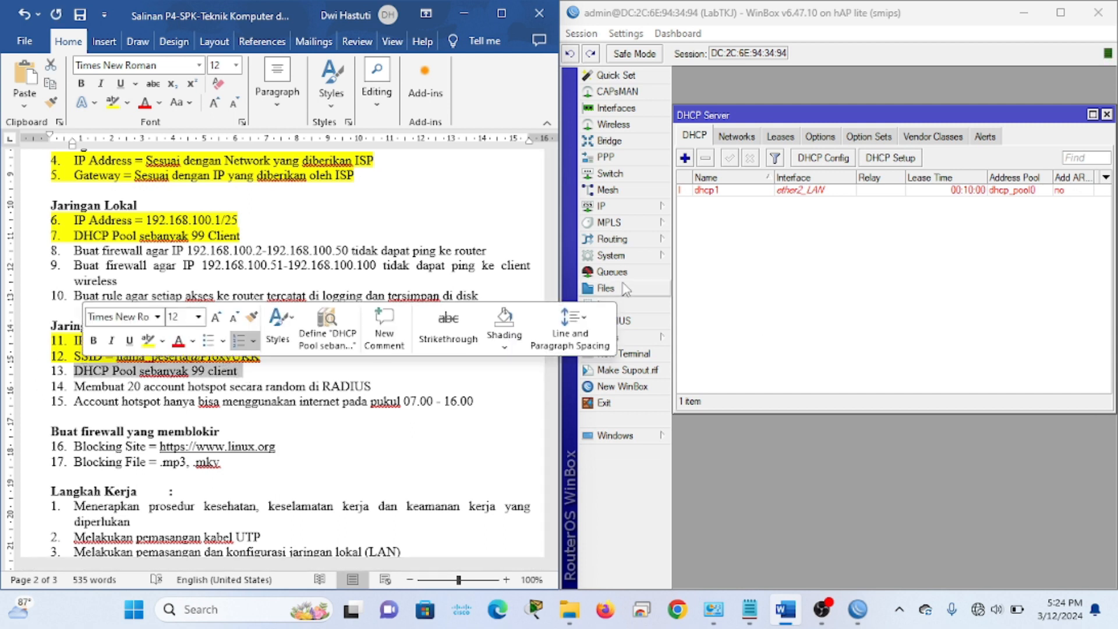
click(932, 218)
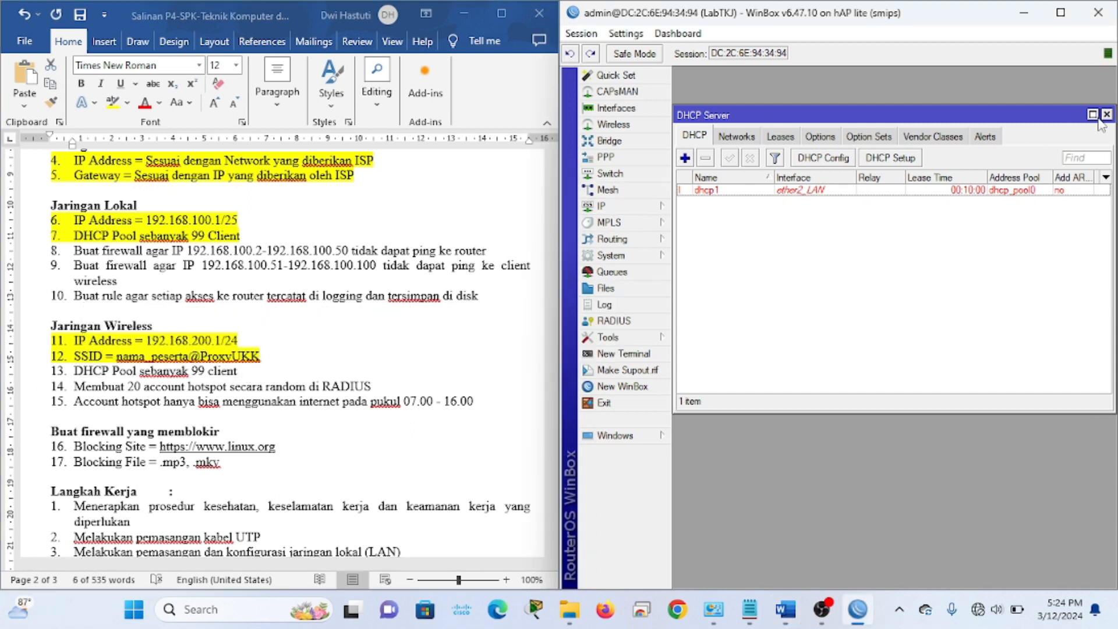
click(1106, 114)
Start Hotspot Setup on ether3_Hotspot and accept the 192.168.200.1/24 local address
click(627, 208)
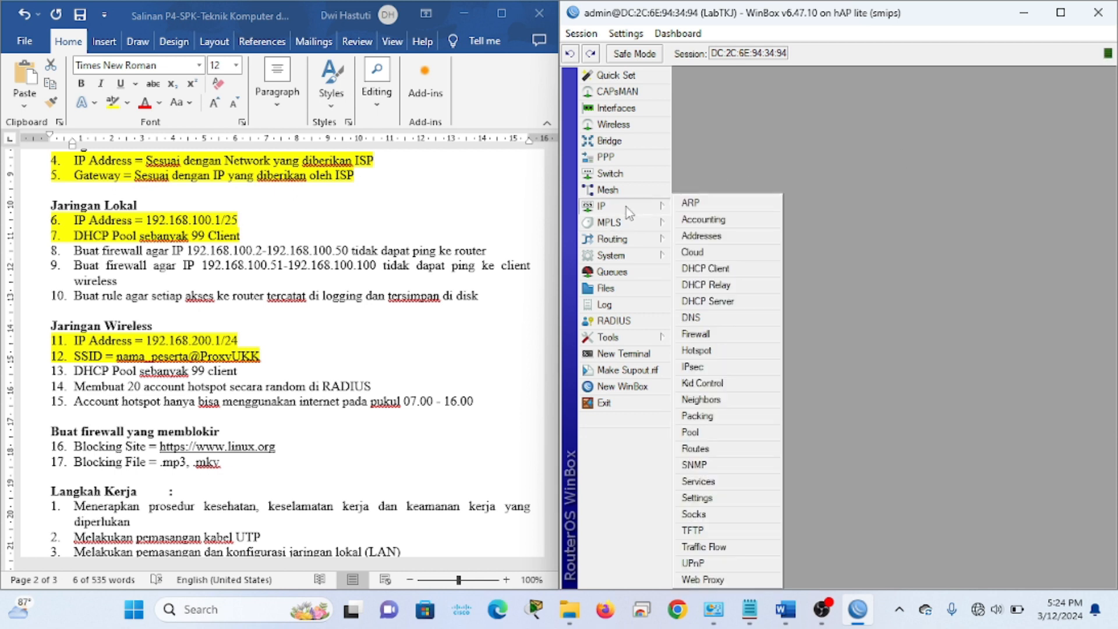
click(711, 355)
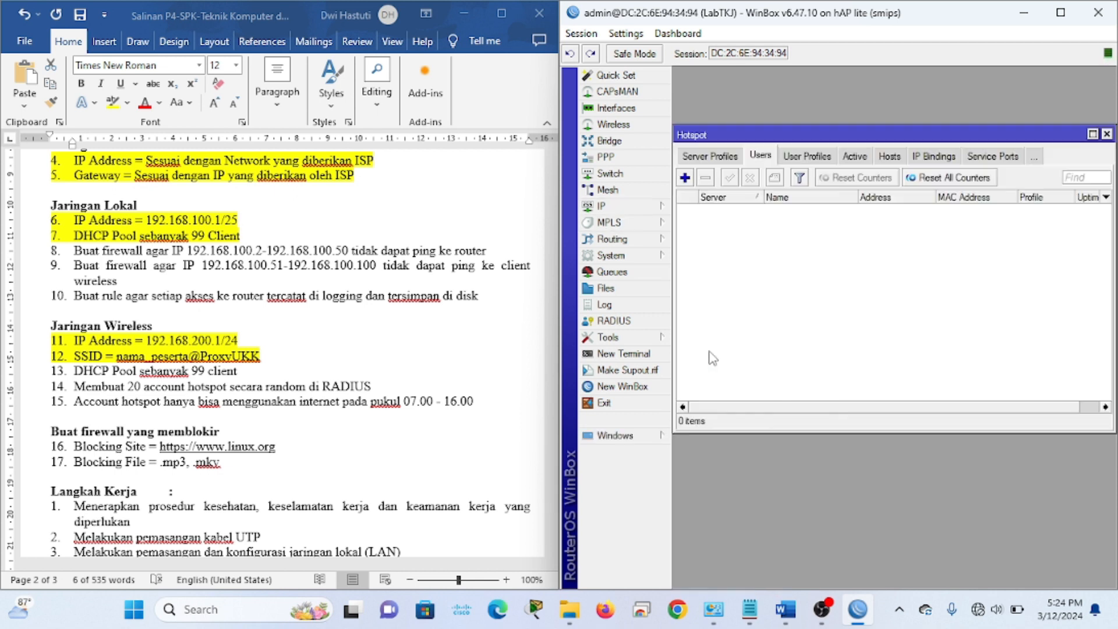
click(710, 158)
click(709, 157)
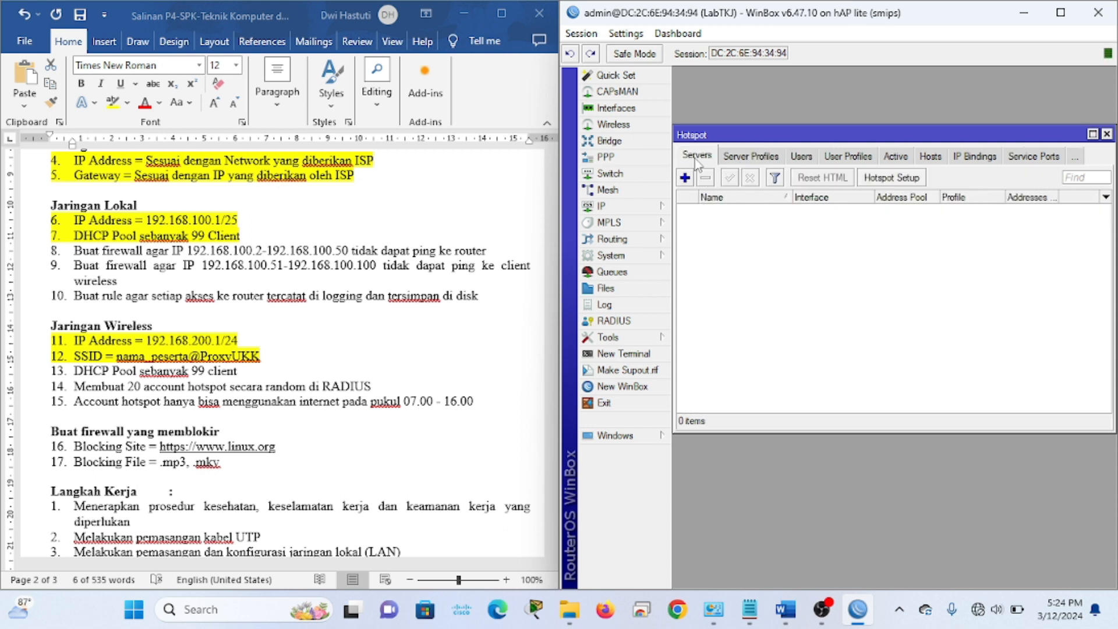
click(885, 177)
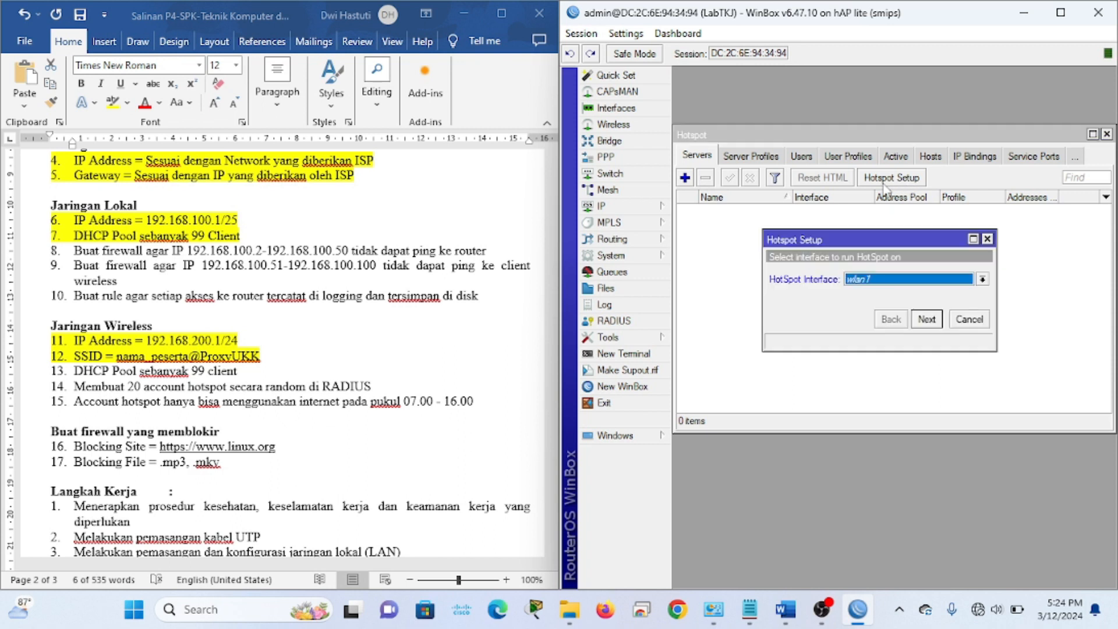
click(902, 281)
click(891, 314)
click(926, 319)
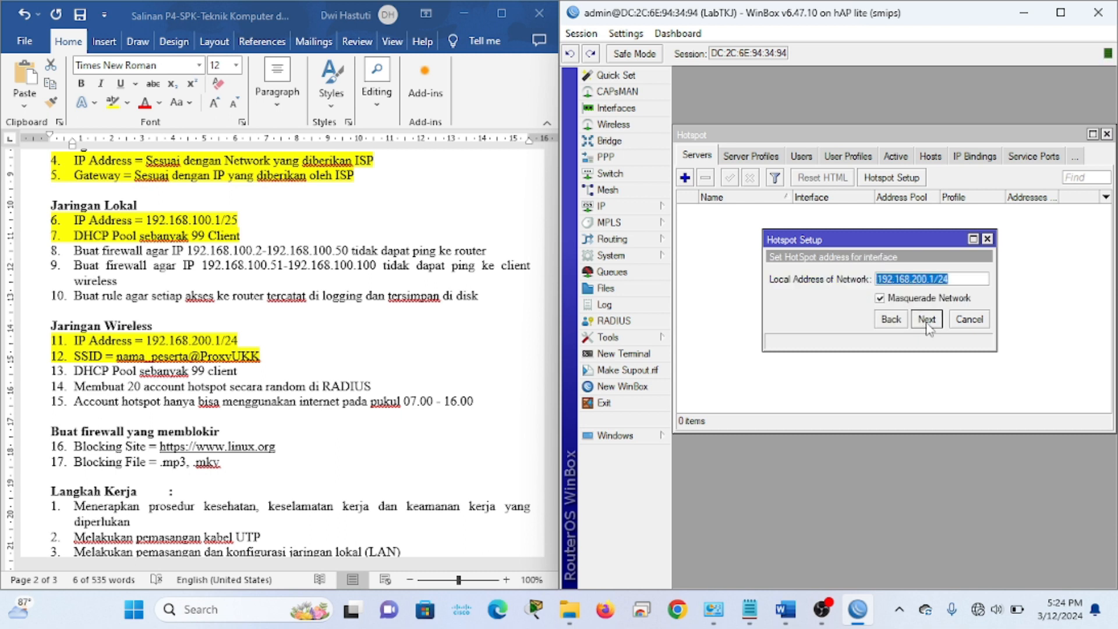
click(926, 320)
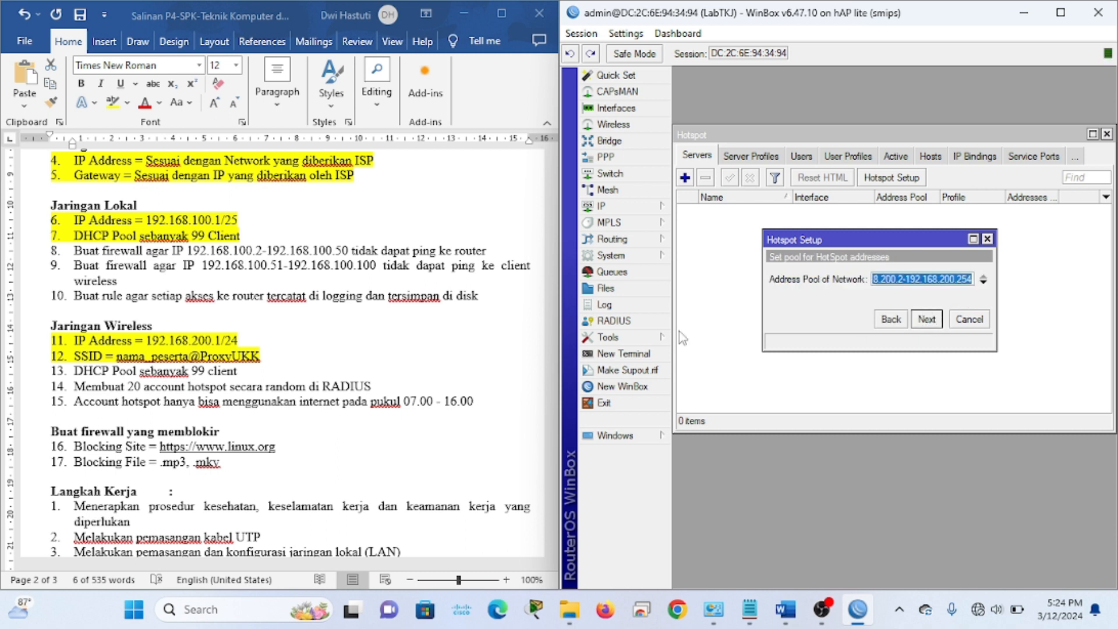
Highlight task line 13 as done in the document
triple_click(257, 376)
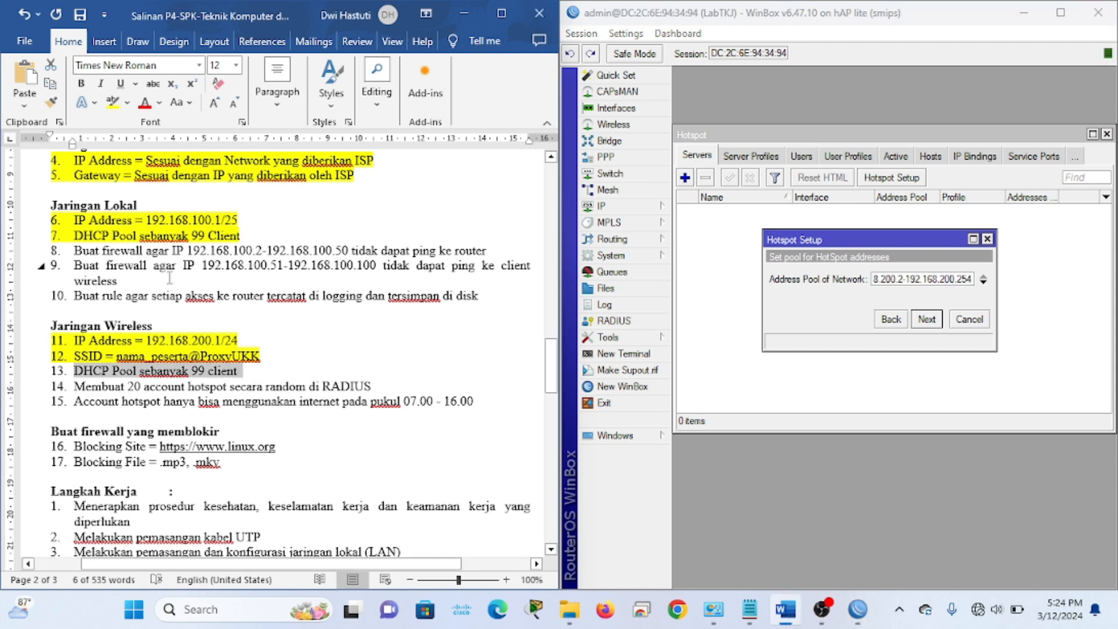
click(112, 103)
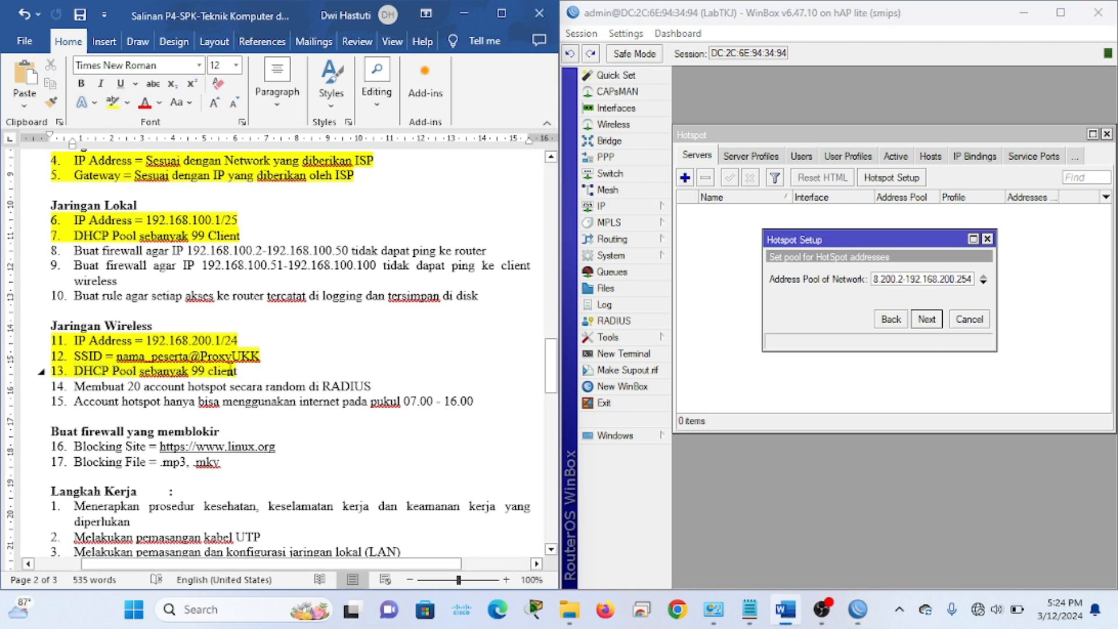
click(973, 279)
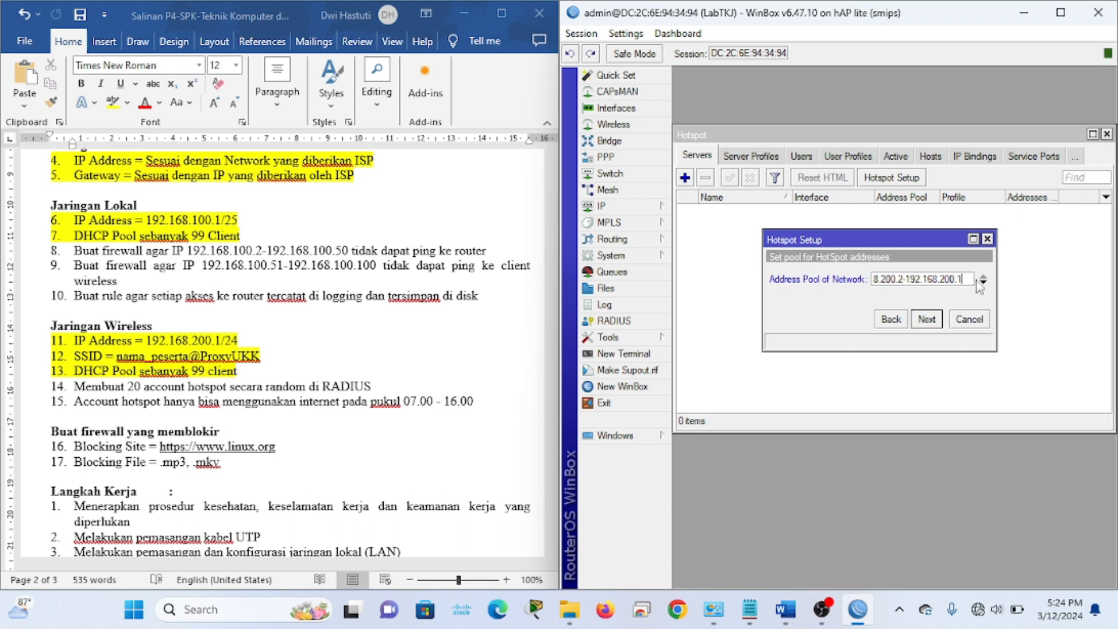
Accept the pool, skip SSL and SMTP, keep DNS 8.8.8.8/8.8.4.4, set DNS name labtkj.com, finish
click(926, 320)
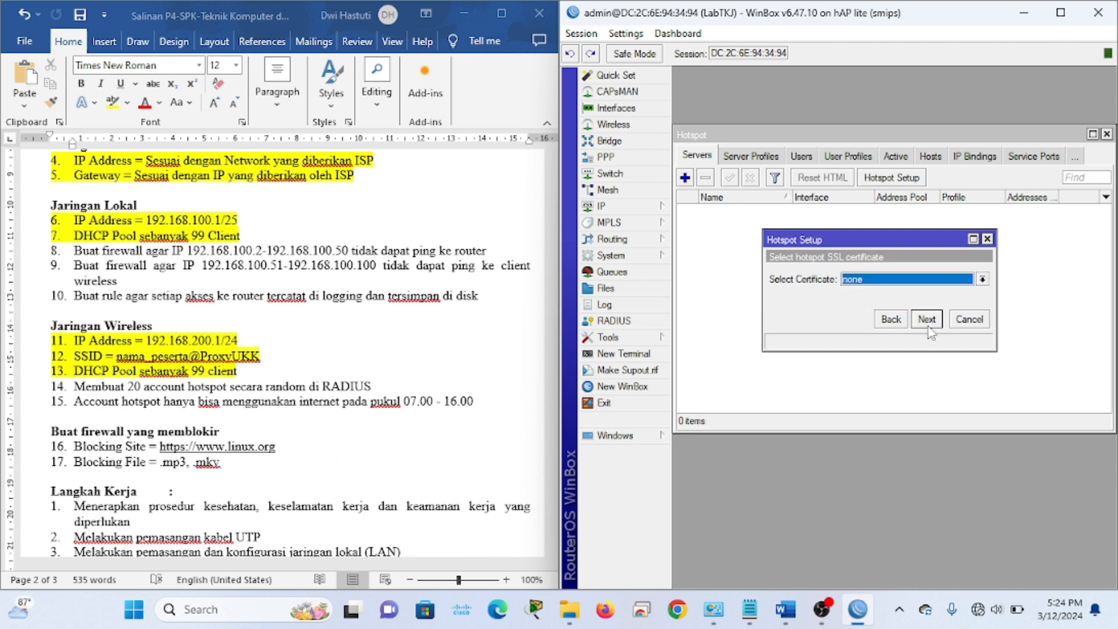
click(926, 321)
click(927, 320)
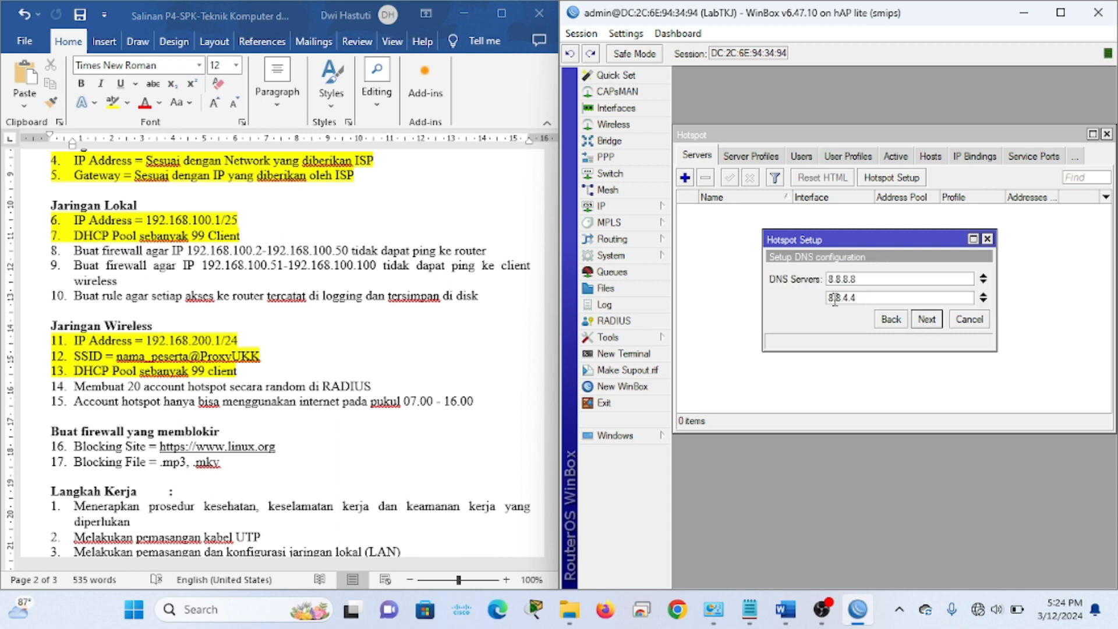
click(930, 322)
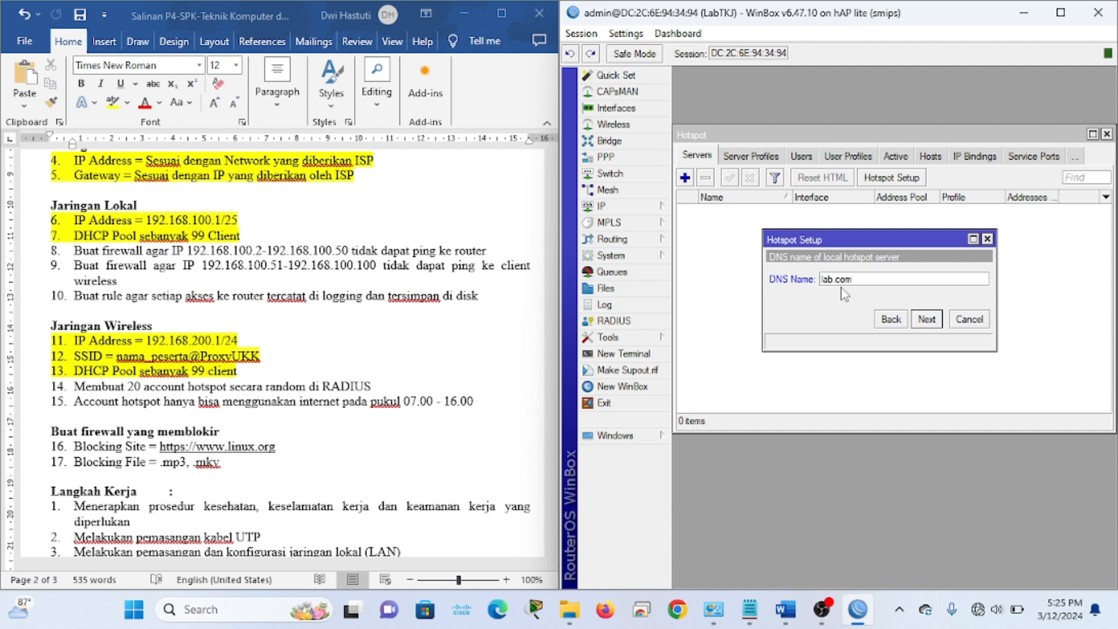
drag(856, 278, 798, 283)
text(la)
click(929, 320)
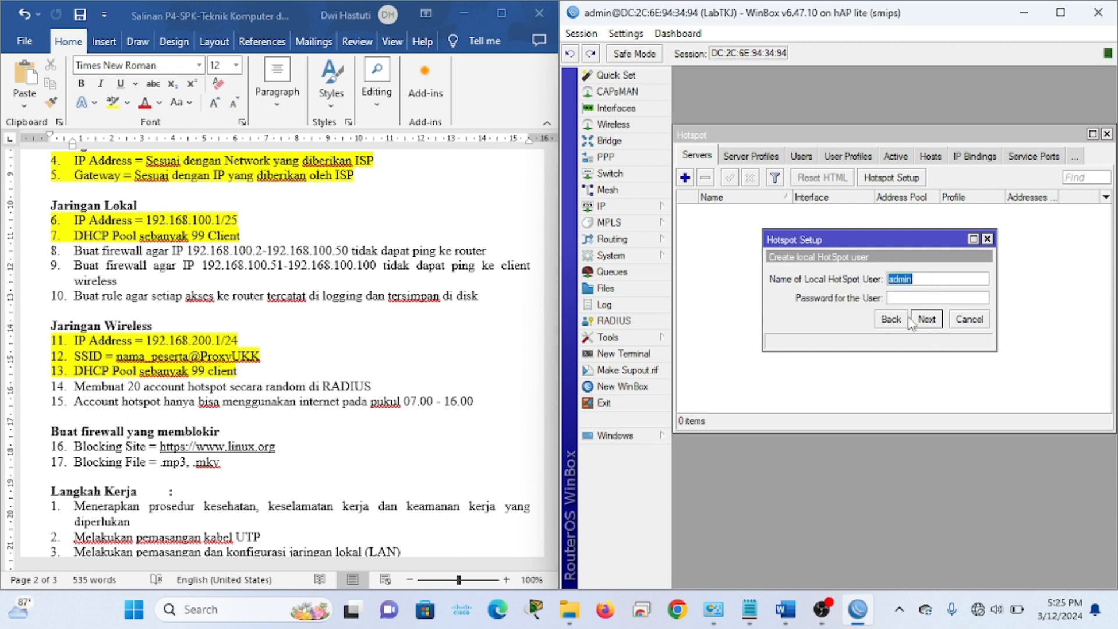
click(928, 322)
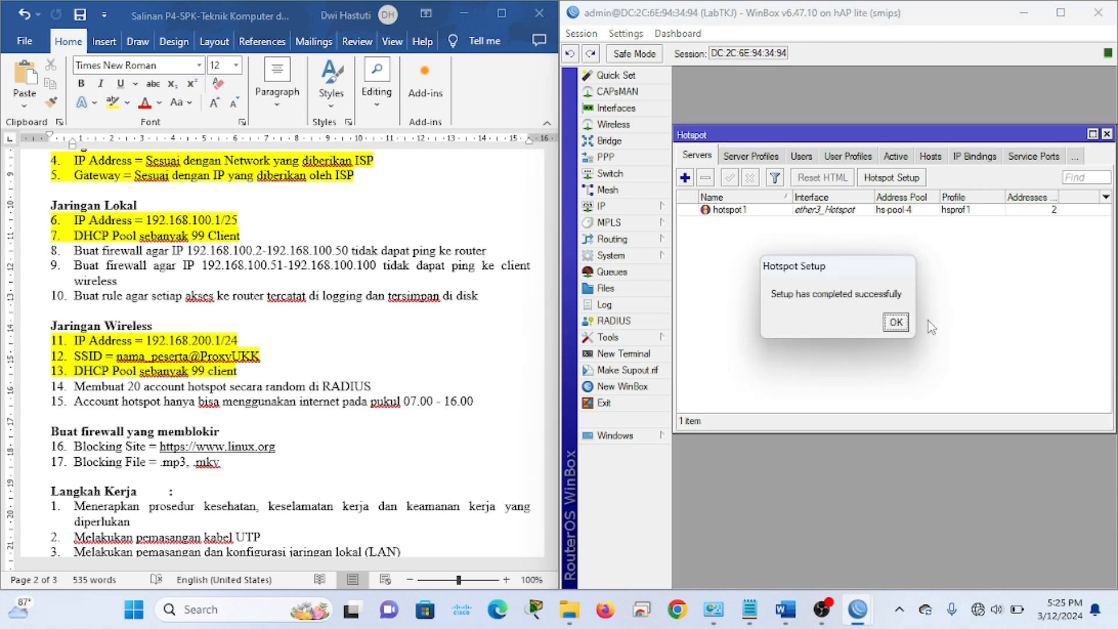
Set hotspot profile hsprof1 to use RADIUS with Cookie login disabled, and save it
click(899, 324)
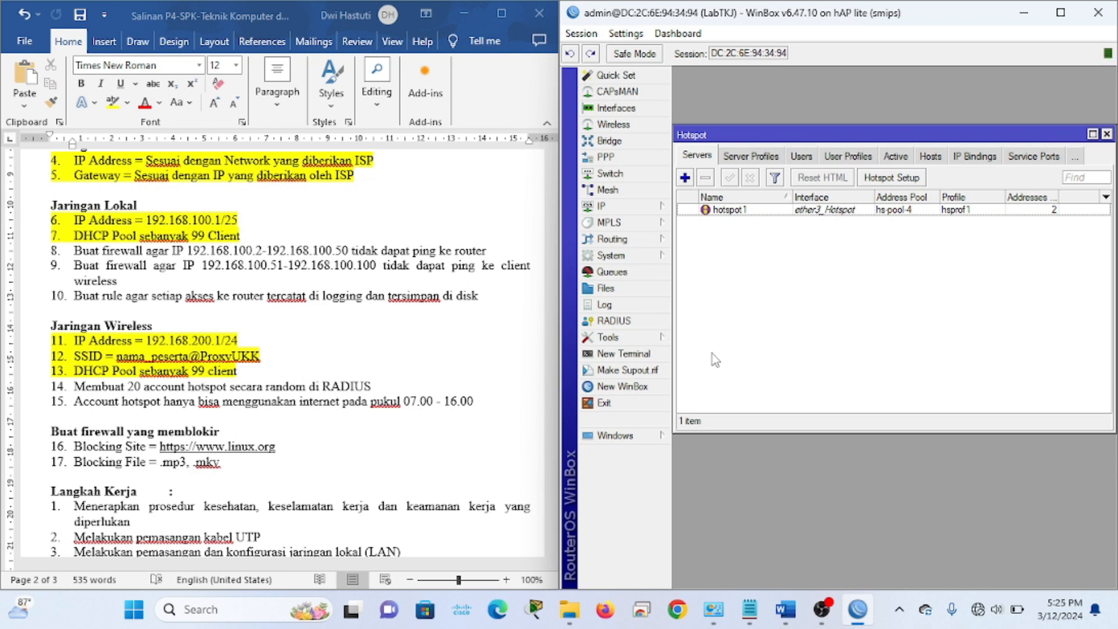
click(808, 159)
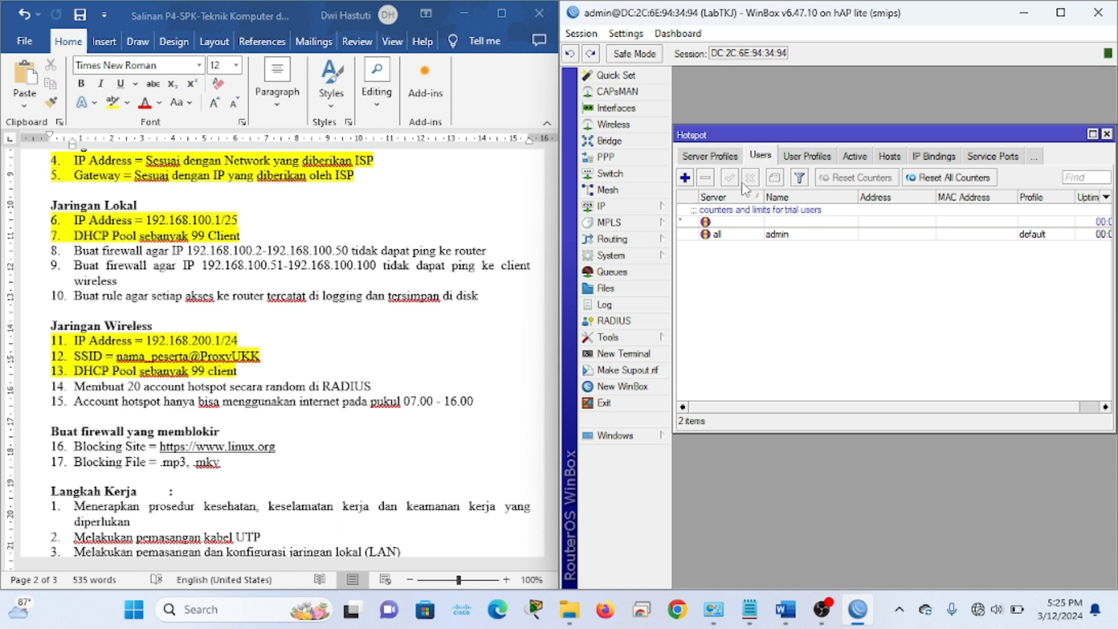
click(702, 163)
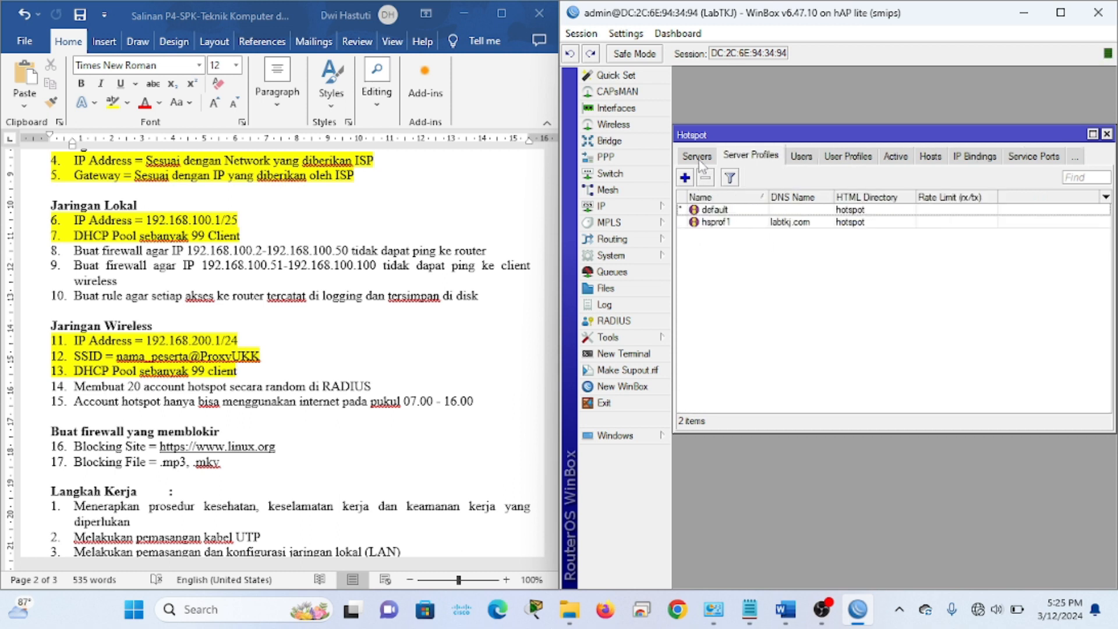
click(729, 224)
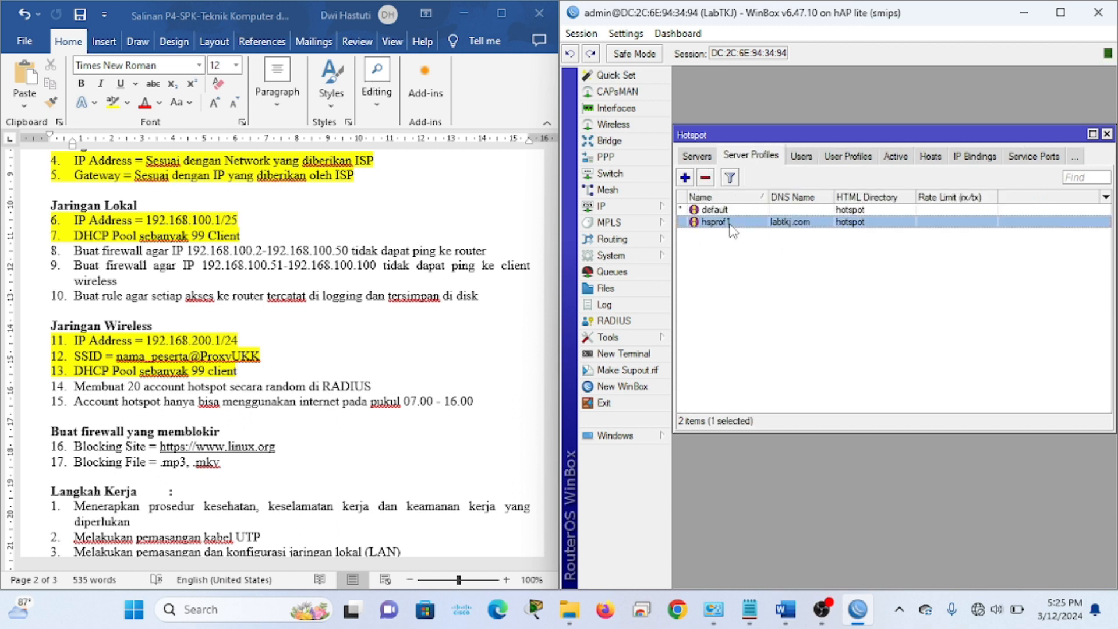
double_click(808, 227)
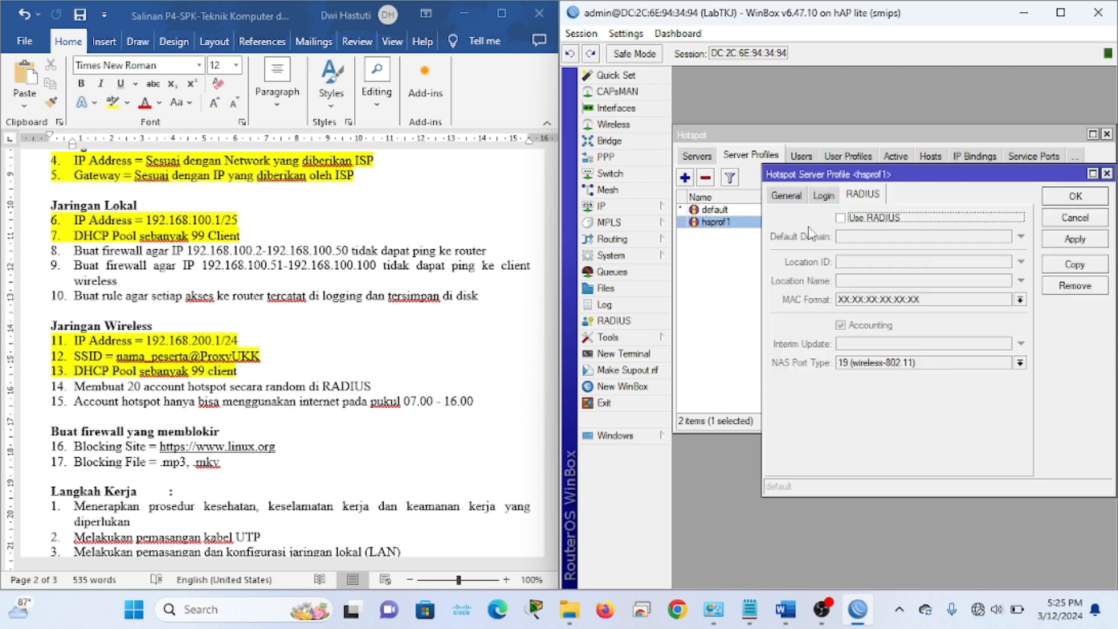
click(848, 226)
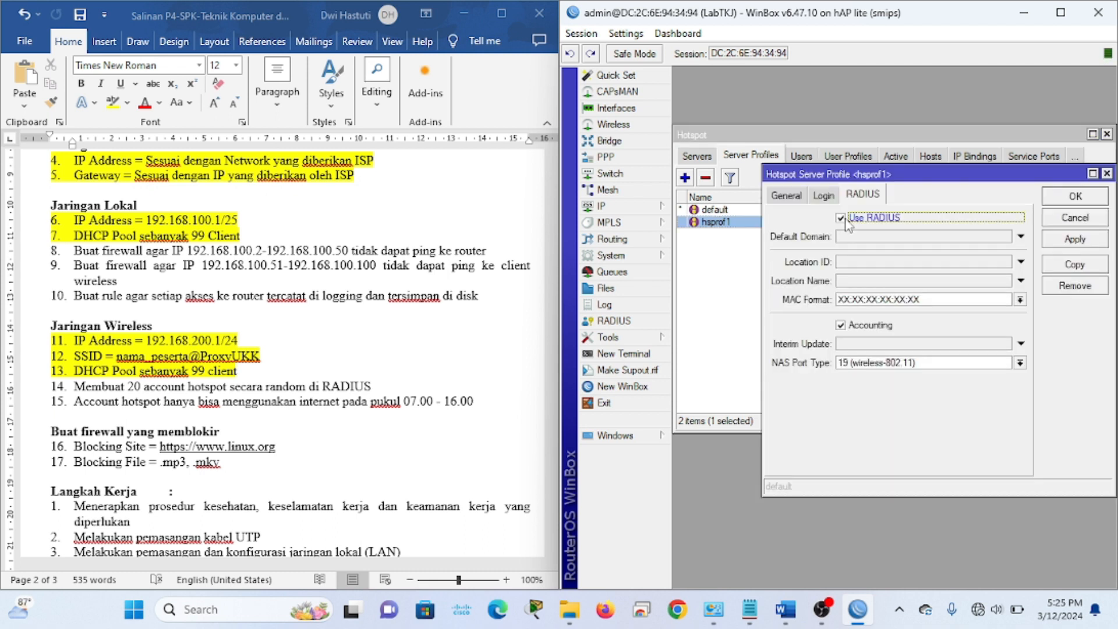
click(824, 196)
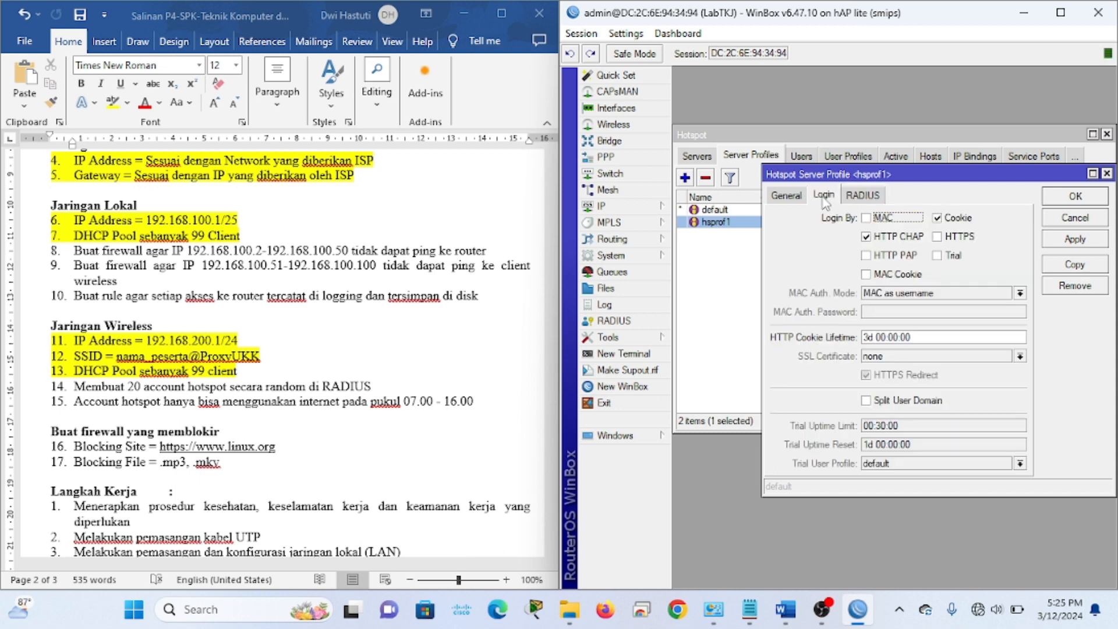
click(953, 225)
click(953, 225)
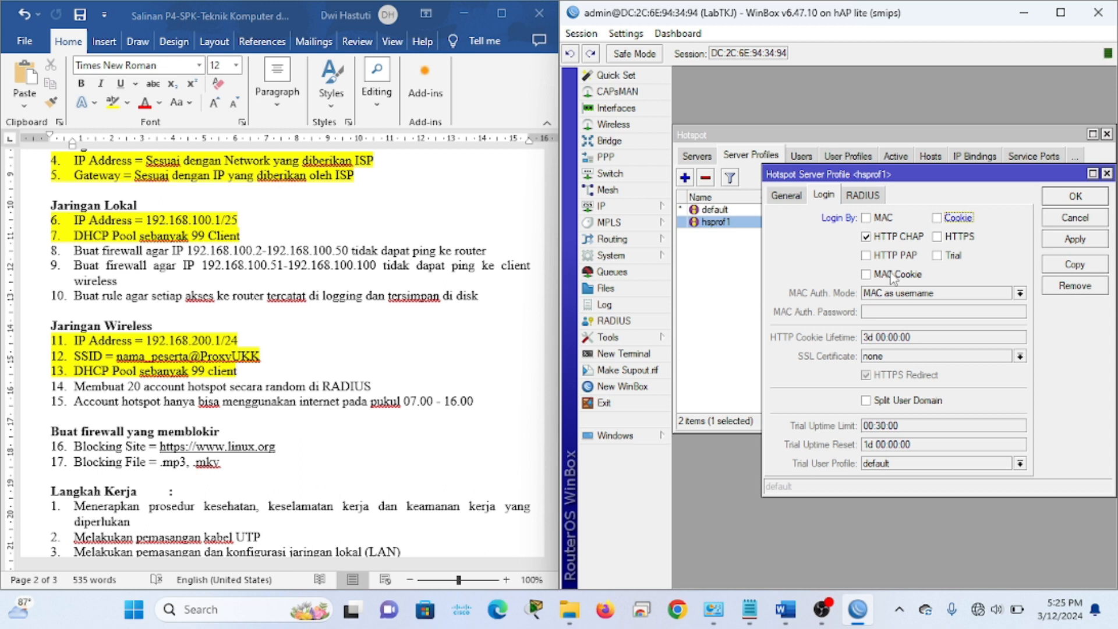
click(787, 196)
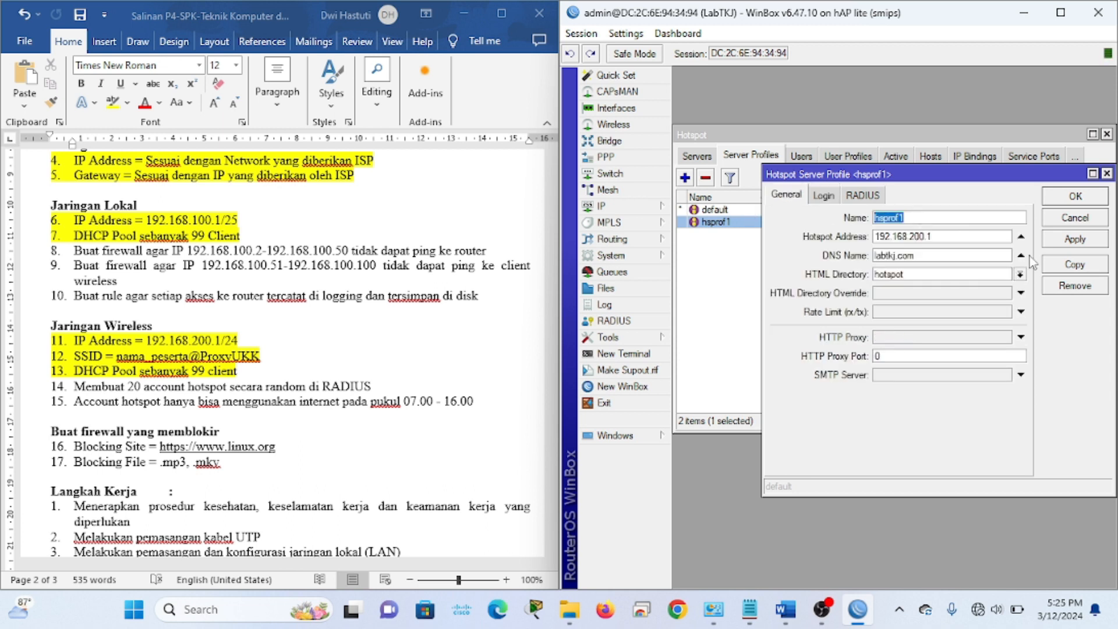
click(1085, 244)
click(1081, 201)
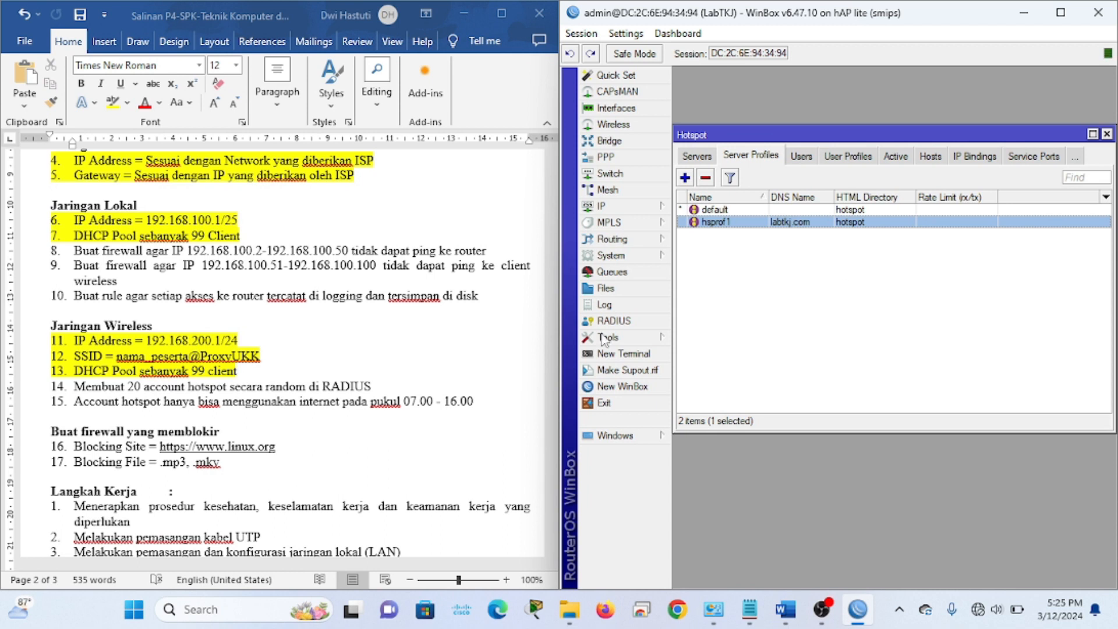
Highlight requirement 14 about RADIUS hotspot accounts as done
click(395, 384)
drag(396, 384, 72, 387)
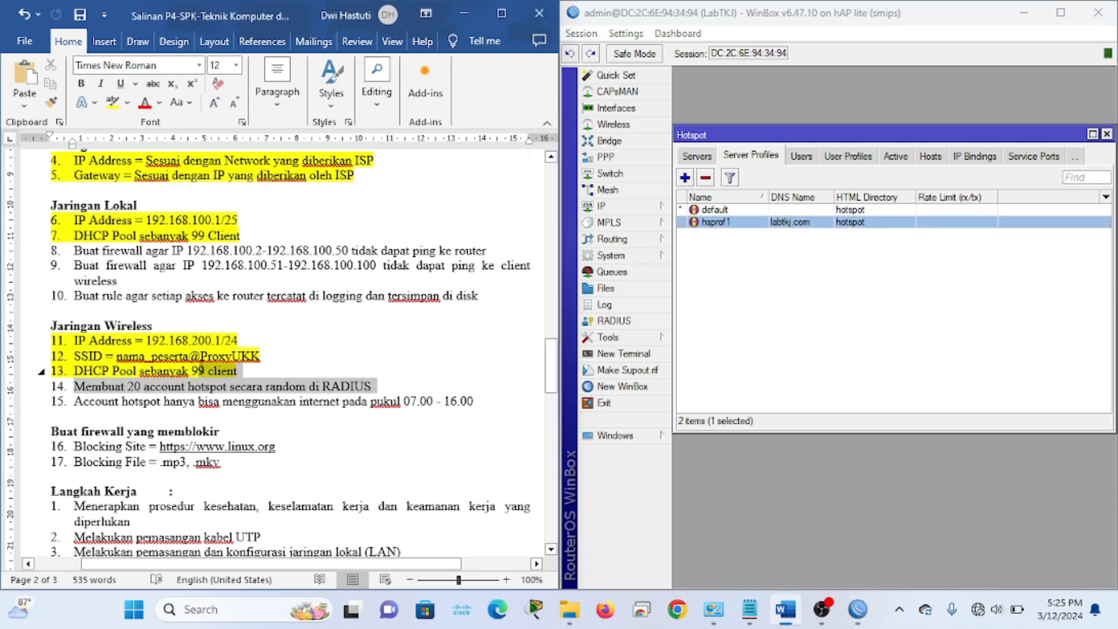
click(113, 102)
click(433, 380)
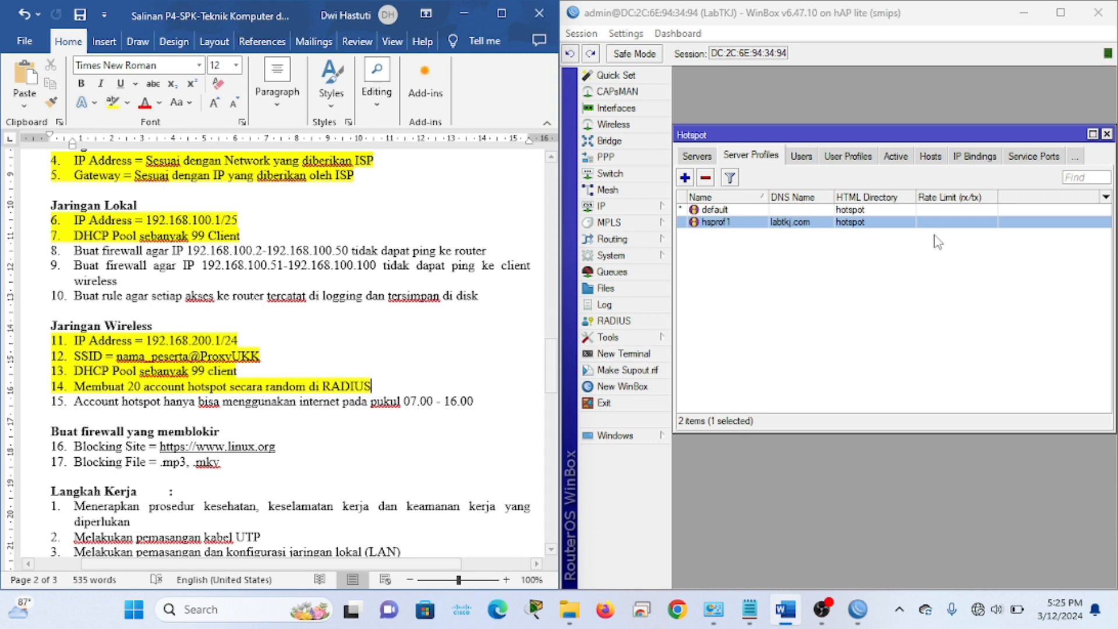
Add a first hotspot user on server hotspot1 with a name and password
click(799, 157)
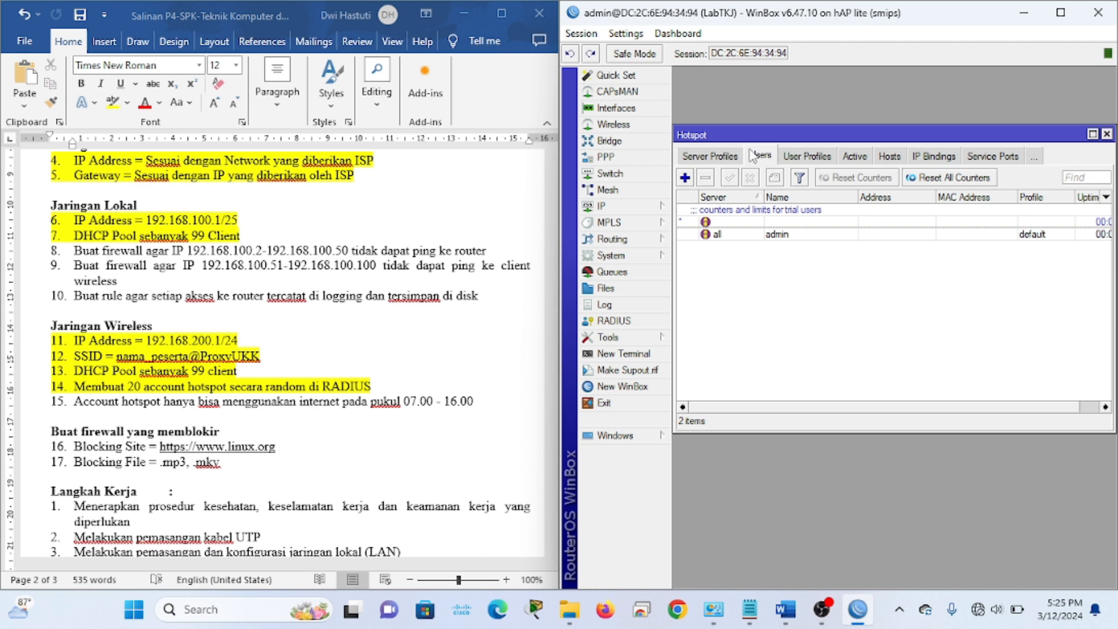
click(685, 178)
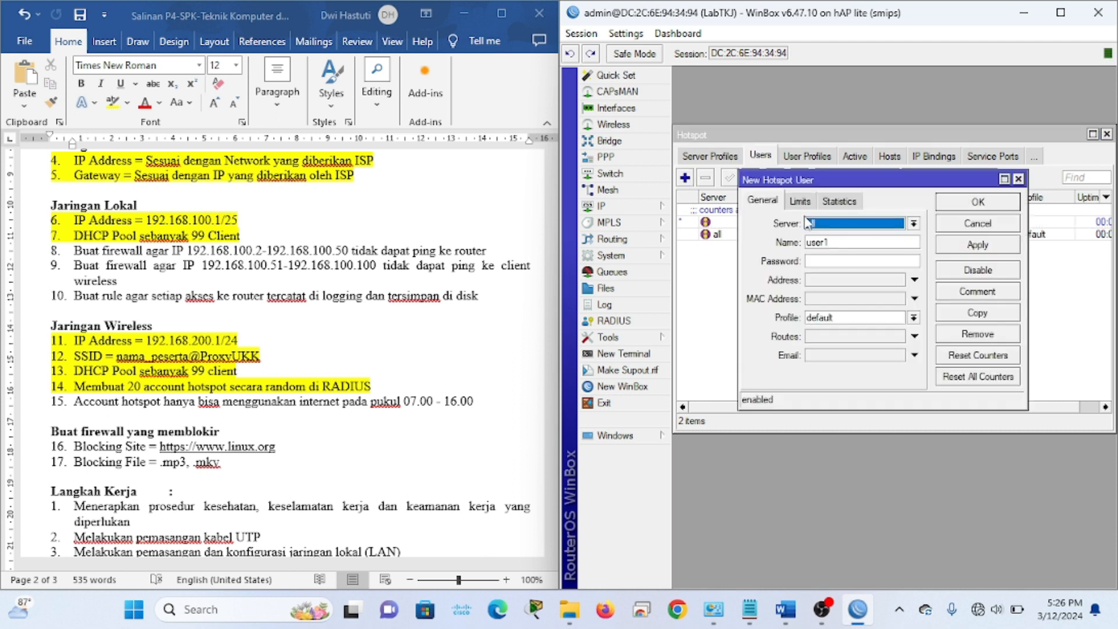
click(838, 226)
click(852, 244)
key(Tab)
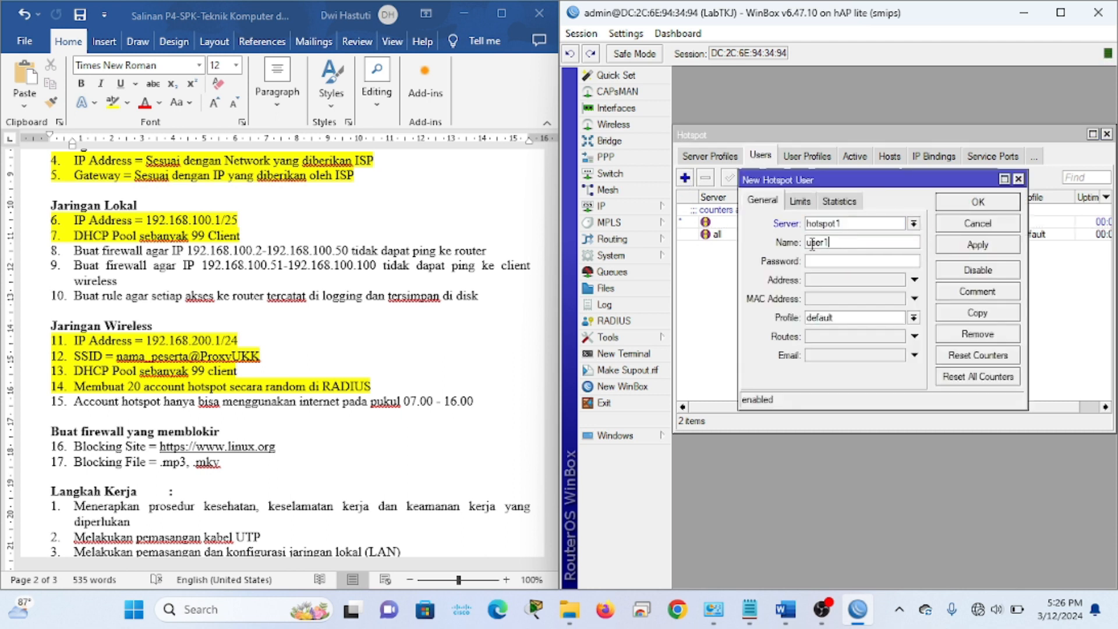
text(1q)
click(813, 260)
click(961, 250)
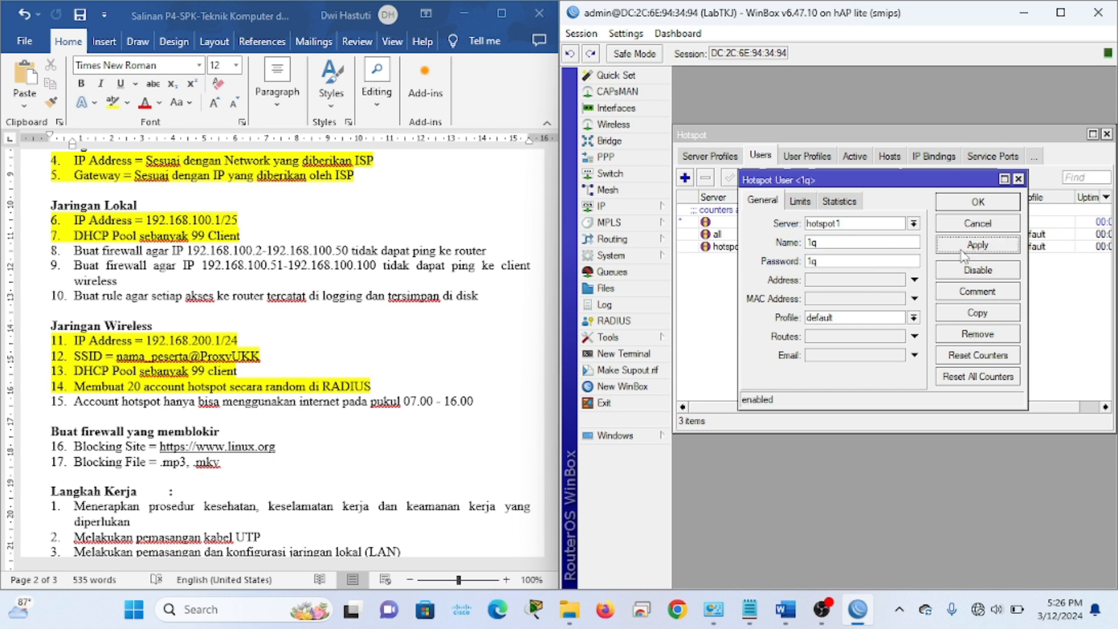
click(971, 204)
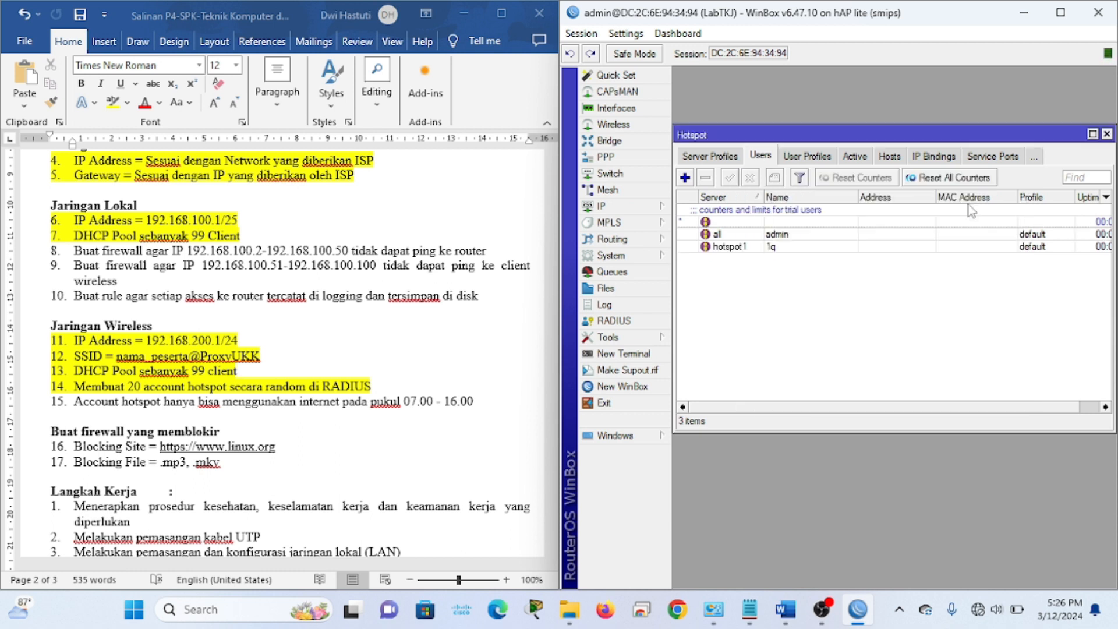
Start a second hotspot user on hotspot1 and enter its name
click(685, 178)
click(822, 226)
click(836, 249)
key(Tab)
text(2)
click(814, 262)
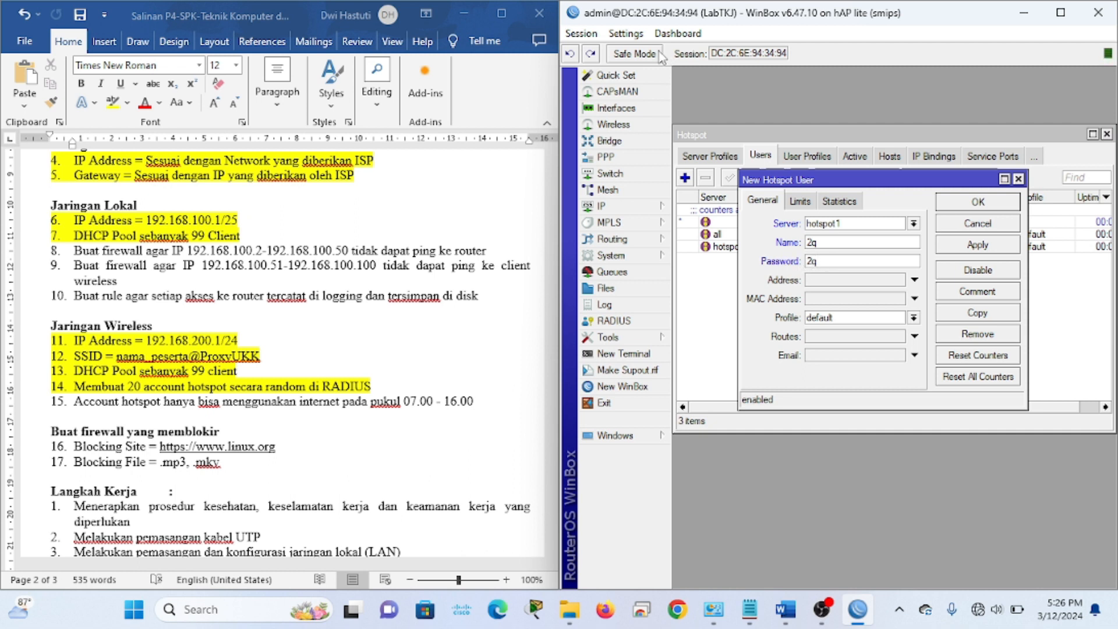
Toggle password hiding in preferences, save the second user, and close the Hotspot window
click(627, 34)
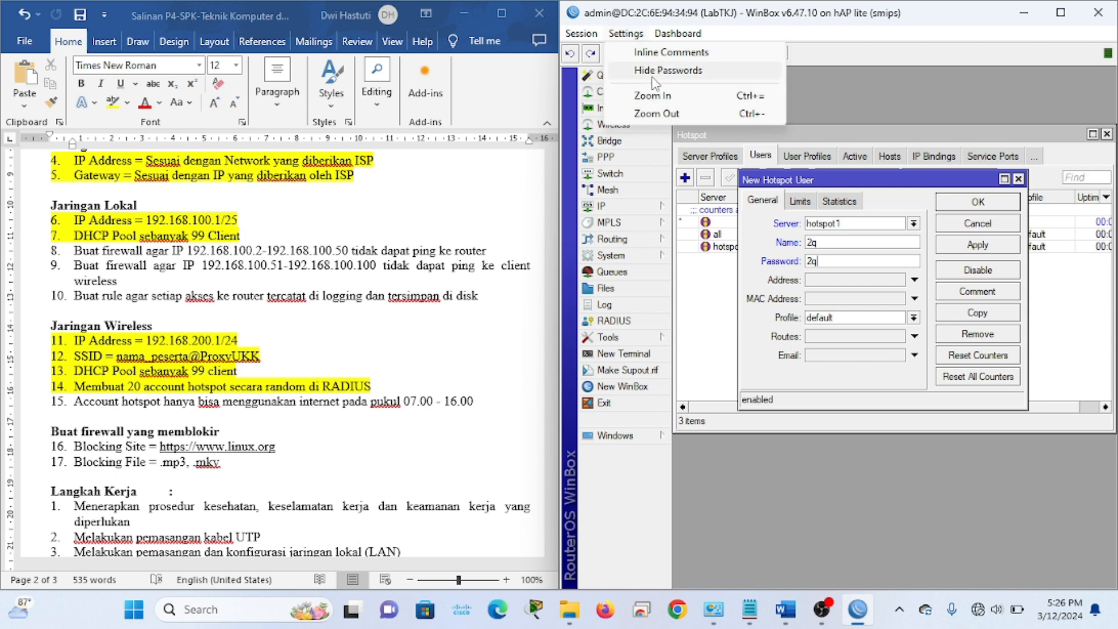
click(652, 71)
click(626, 34)
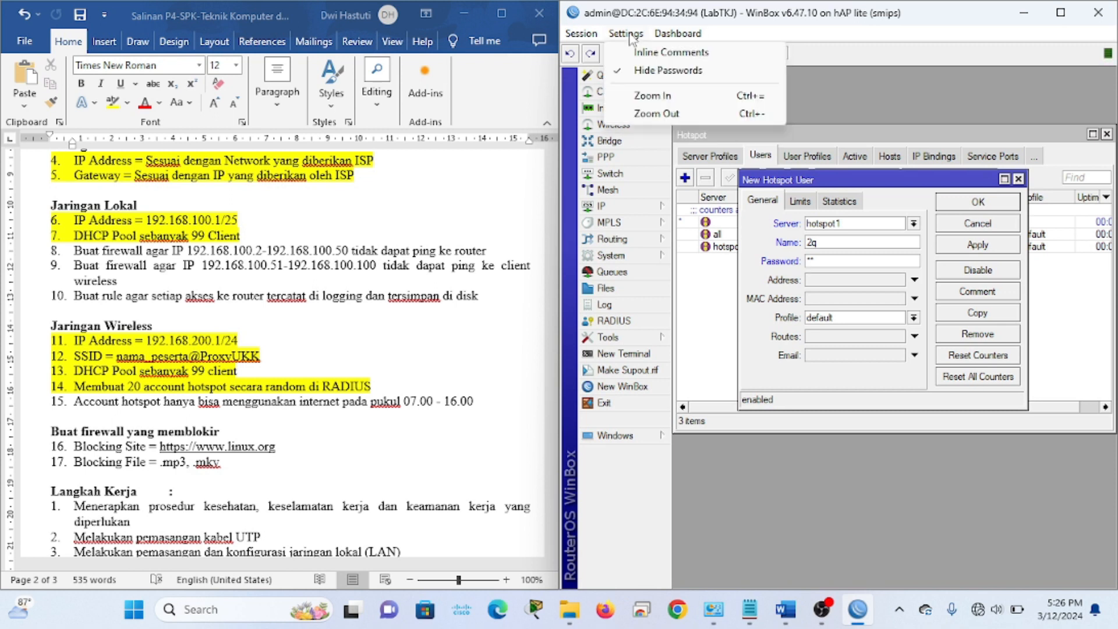
click(635, 81)
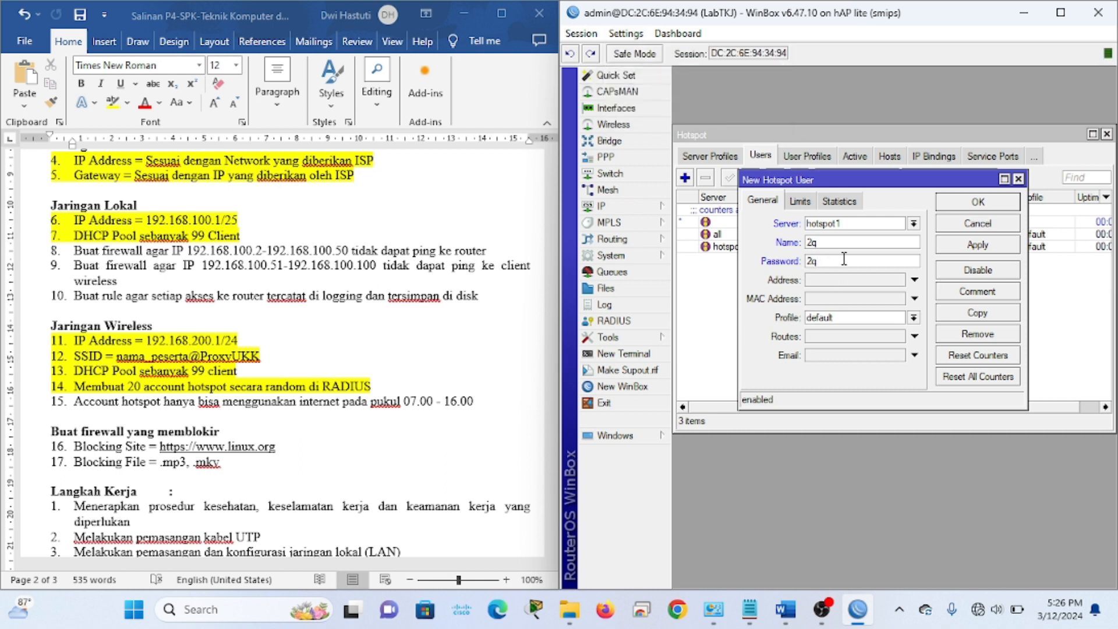
click(983, 249)
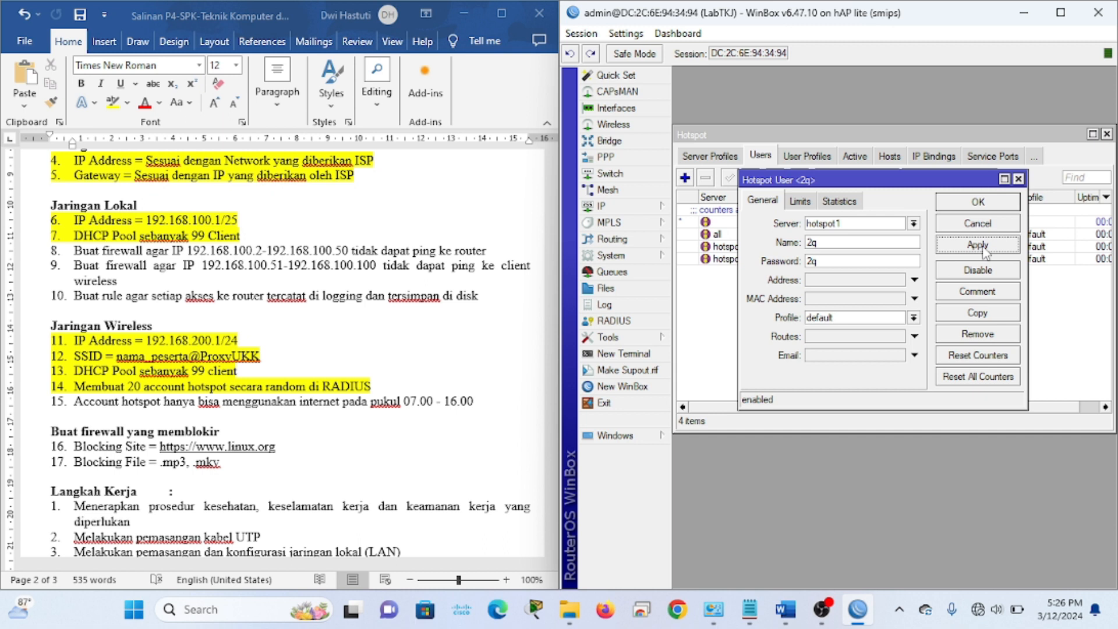
click(982, 204)
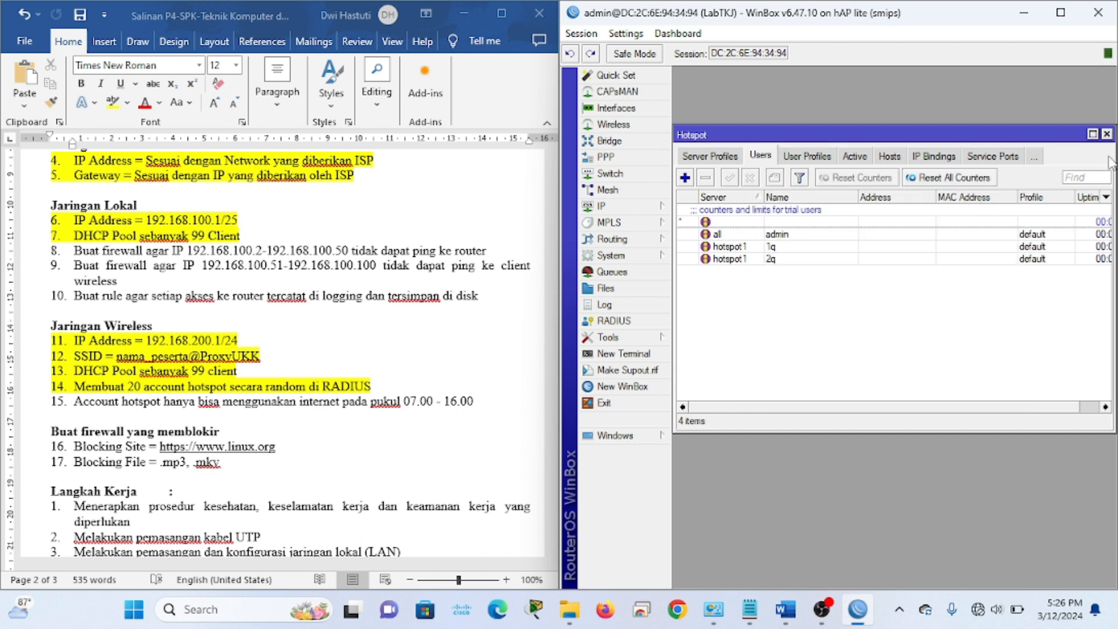
click(1106, 134)
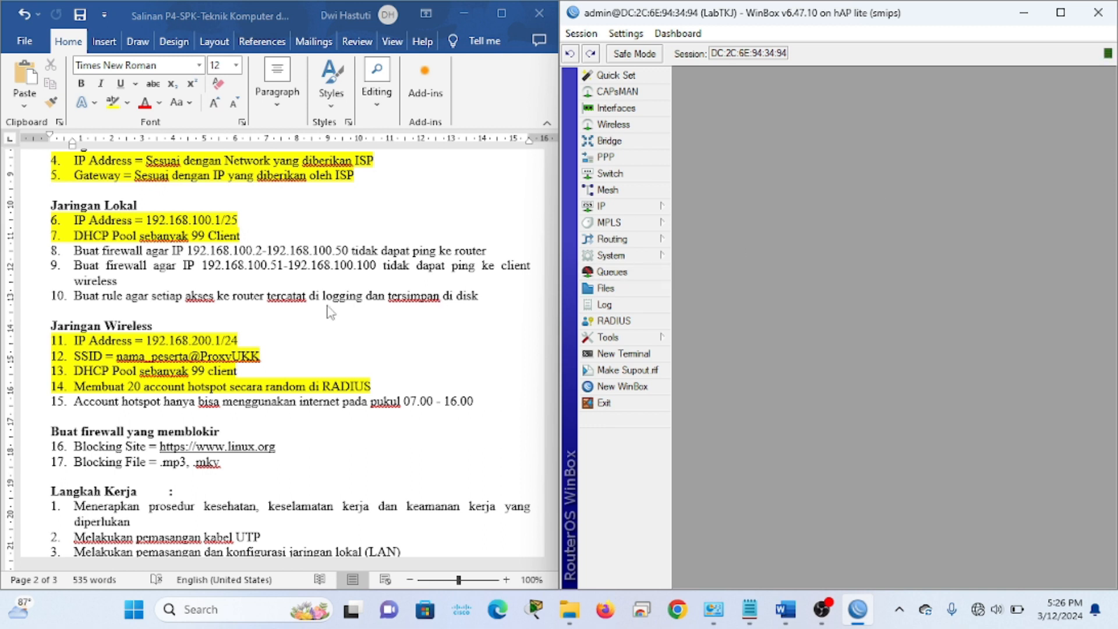
Check requirement 8 on ping blocking, then open IP > Firewall showing the NAT rules
click(384, 386)
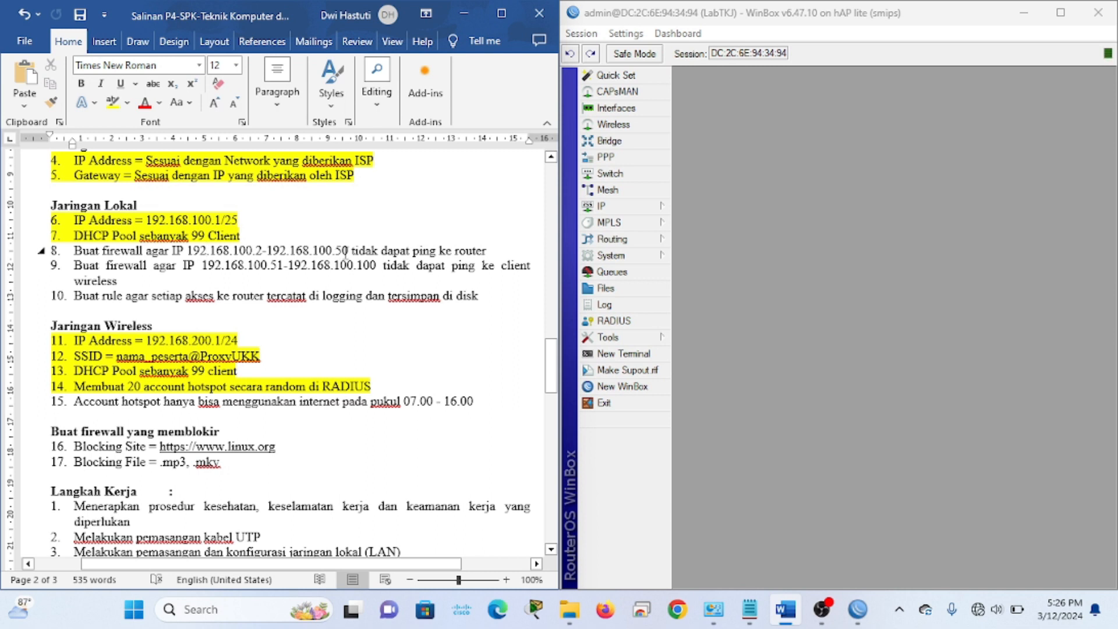
click(500, 252)
click(777, 236)
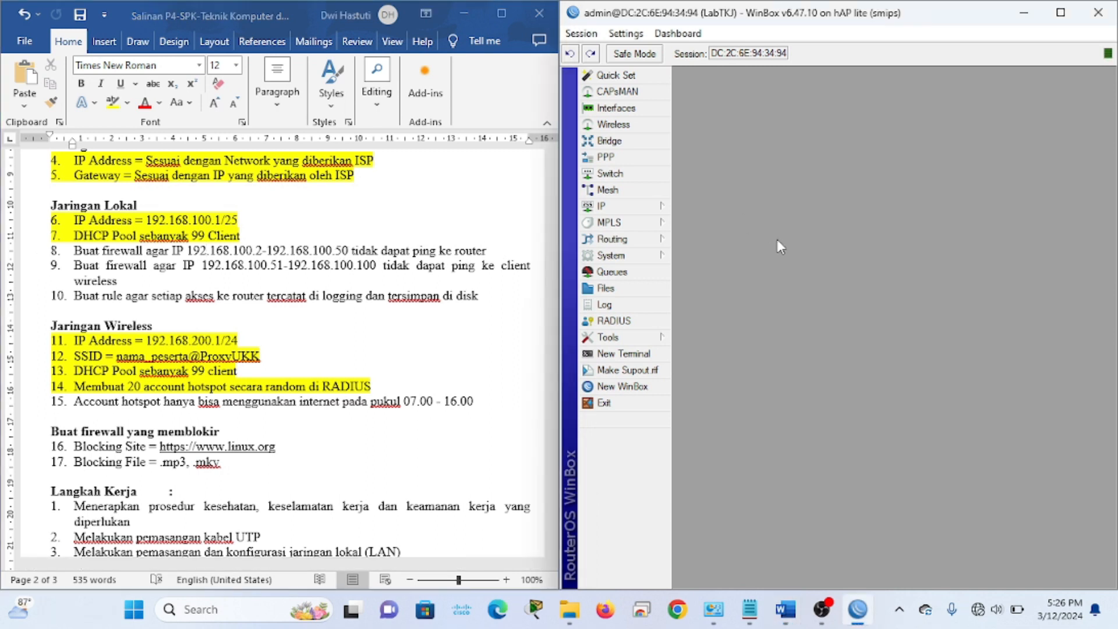
click(621, 210)
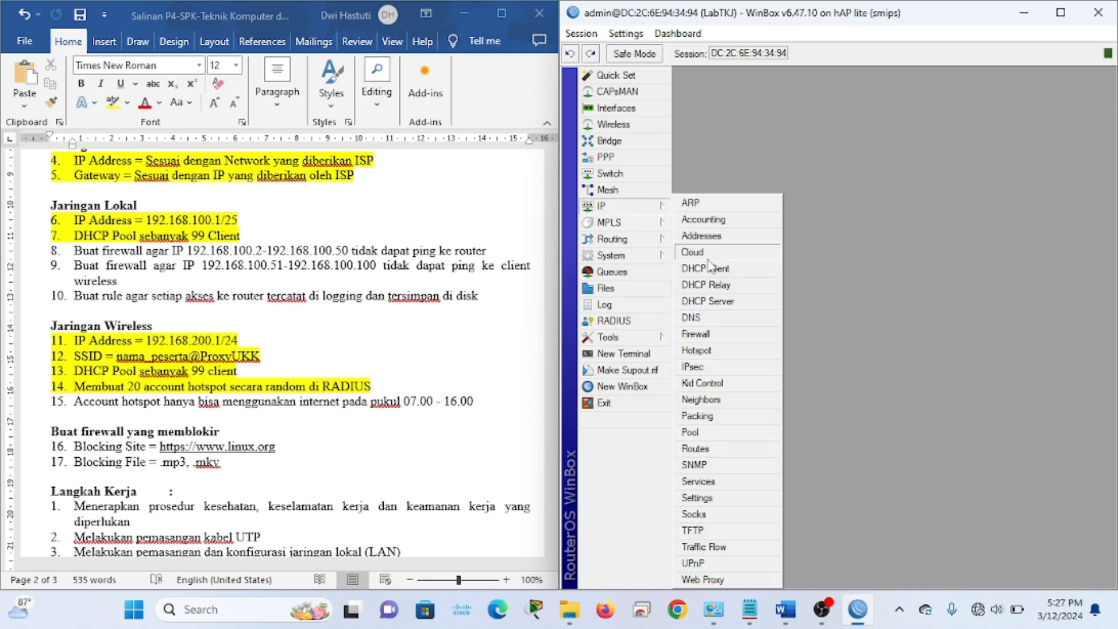
click(702, 340)
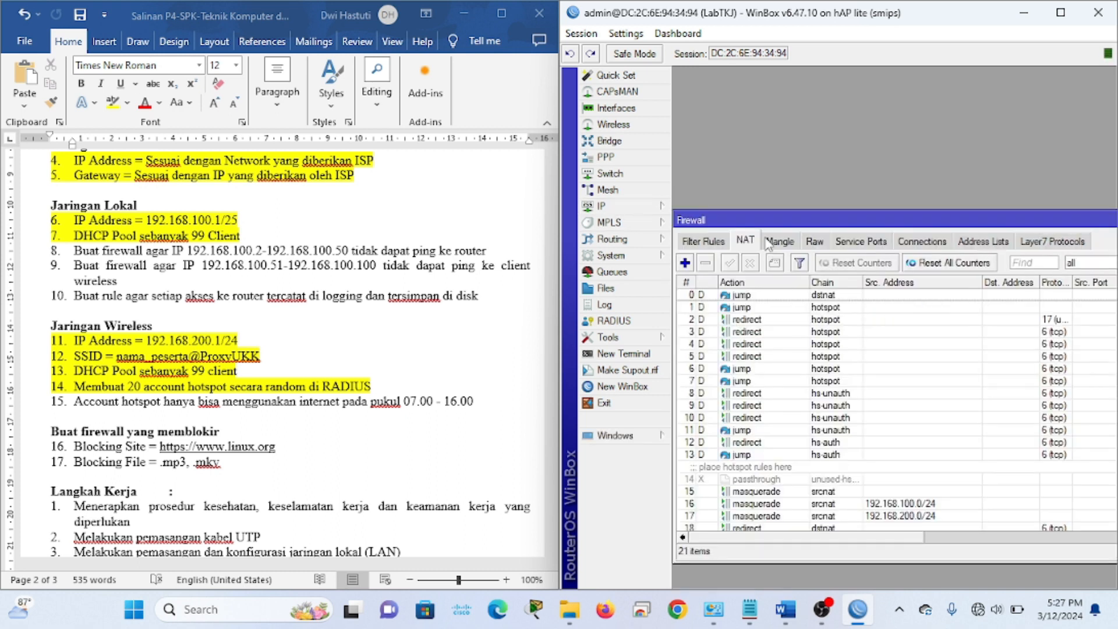
In Firewall Filter Rules, start a new rule and set its chain to input
drag(786, 213, 795, 141)
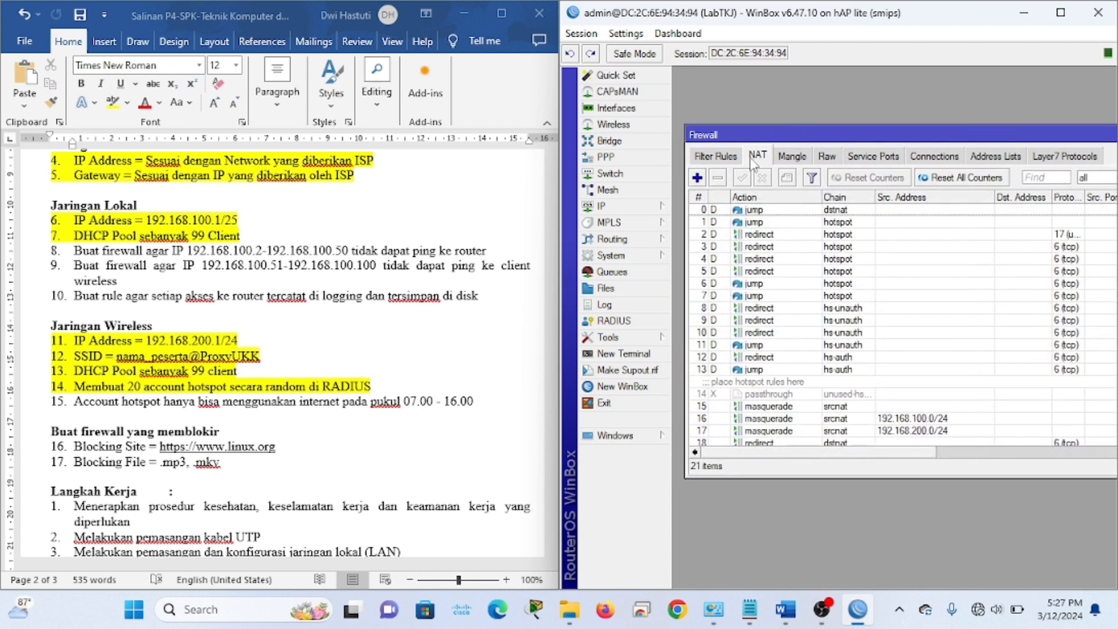
click(720, 157)
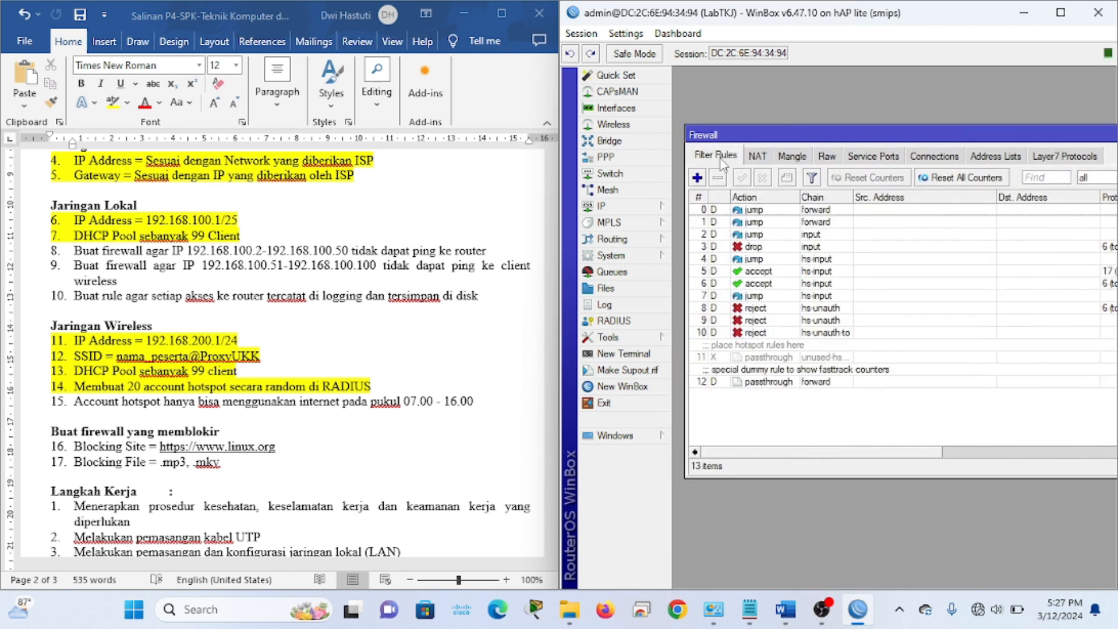
click(698, 180)
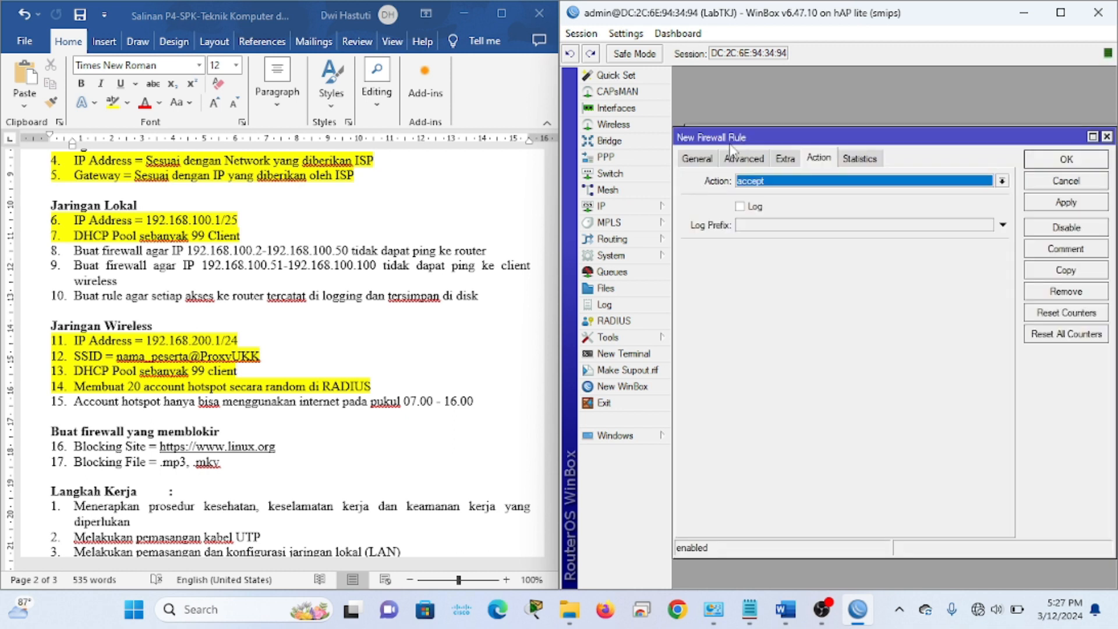
click(709, 159)
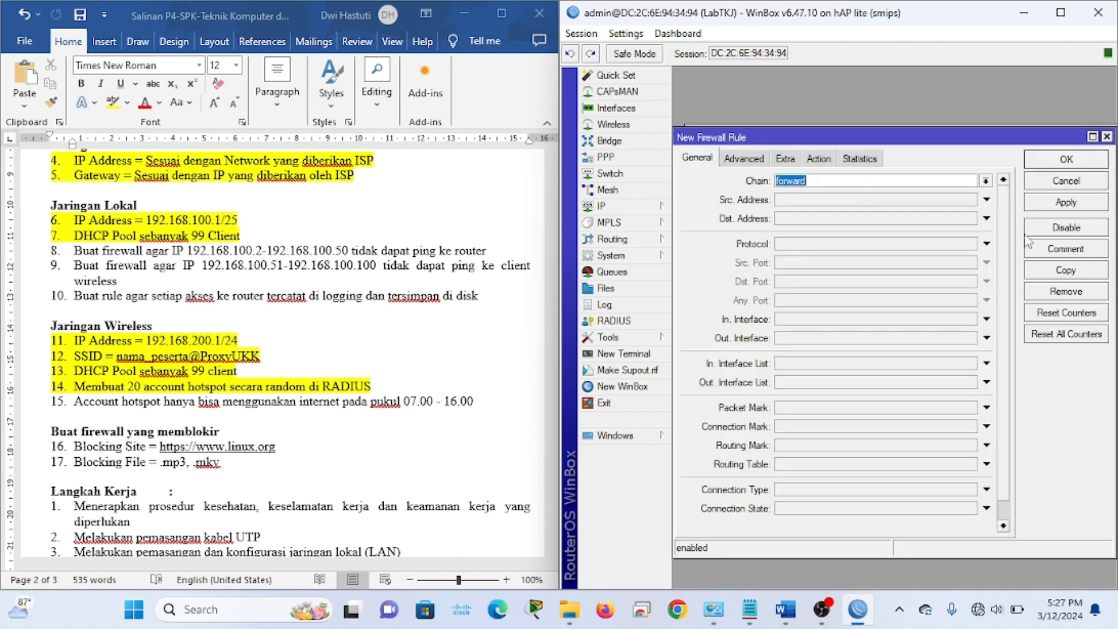
click(985, 180)
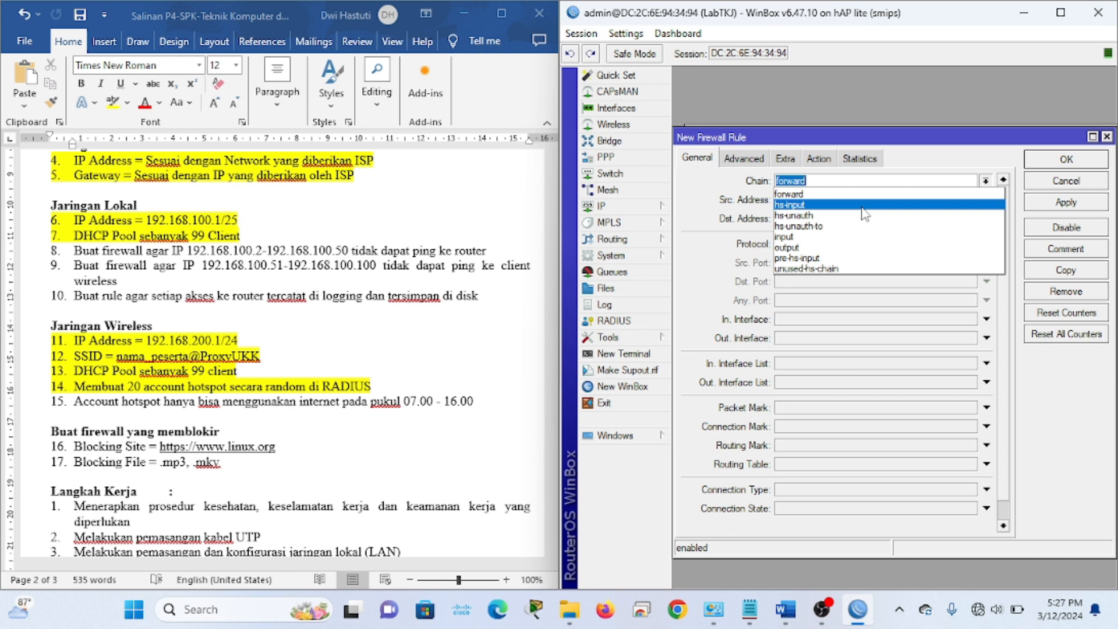
click(809, 236)
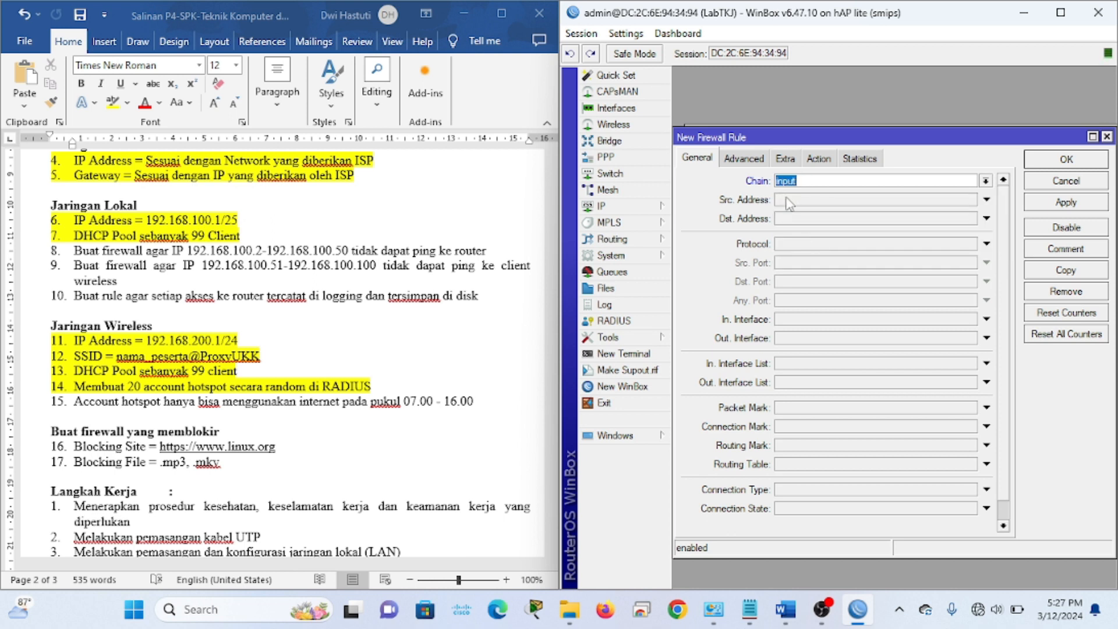
Paste the source range 192.168.100.2-192.168.100.50 from requirement 8, then bring up IP > Addresses
click(301, 305)
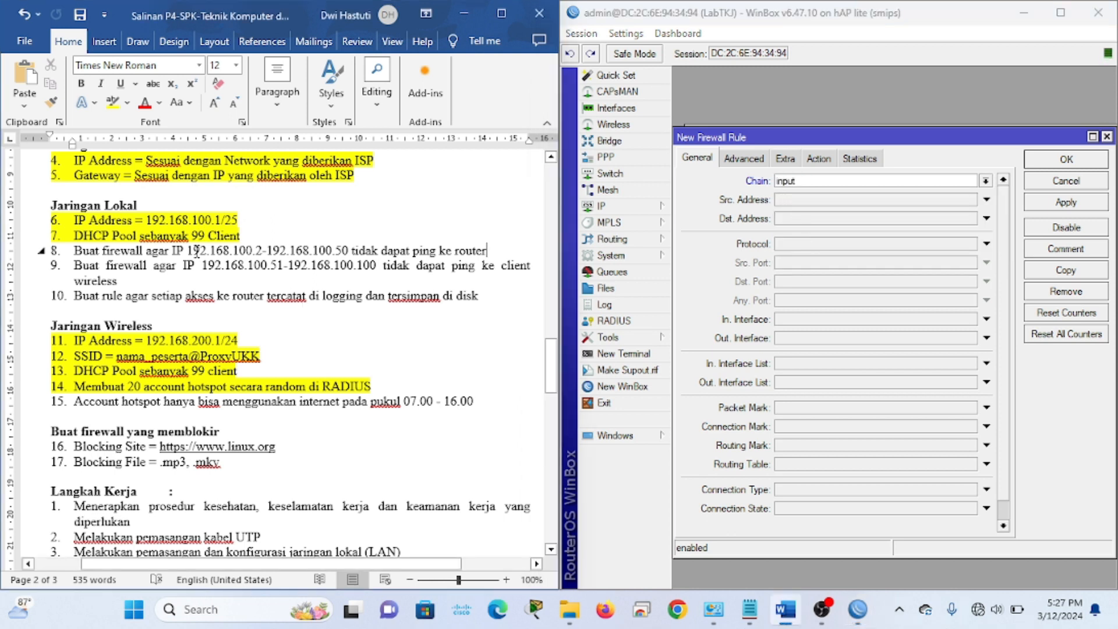
drag(190, 252, 350, 251)
key(ctrl+c)
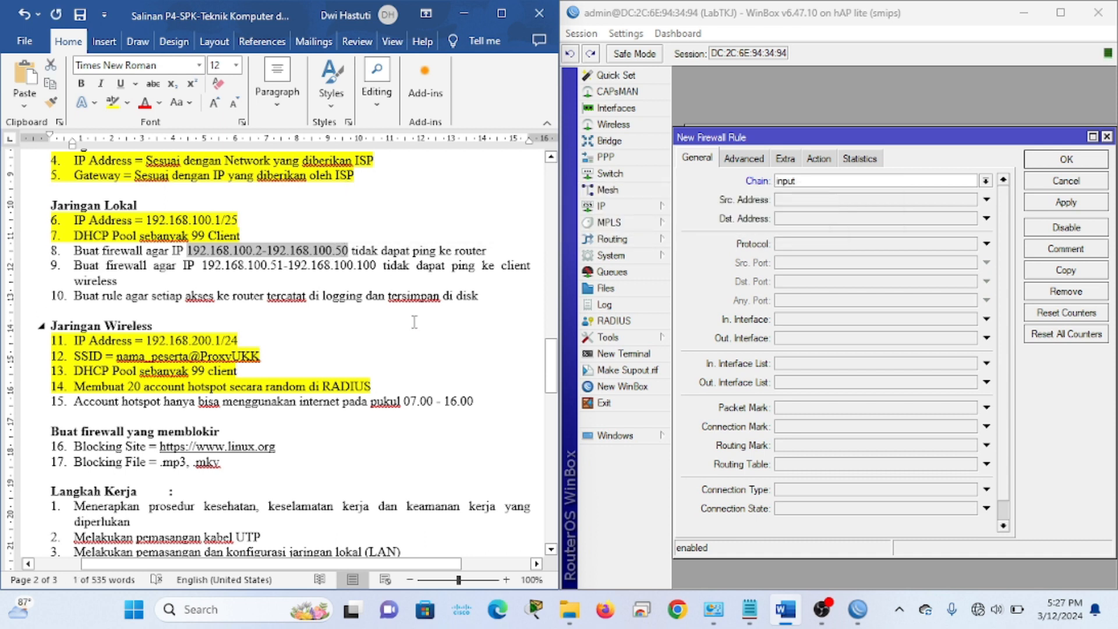
click(810, 199)
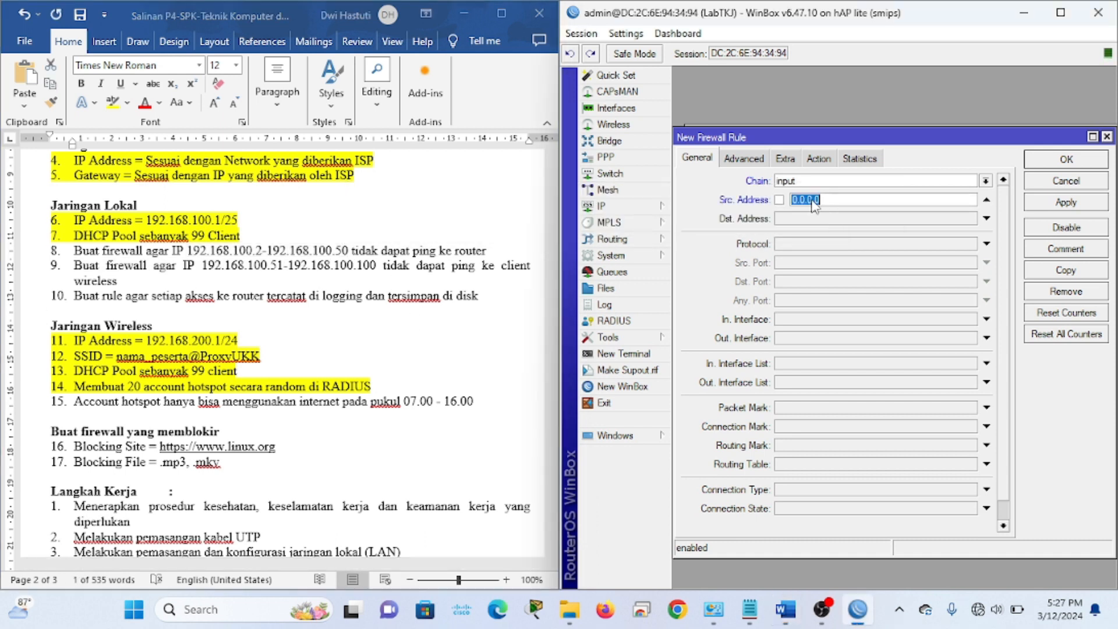
key(ctrl+v)
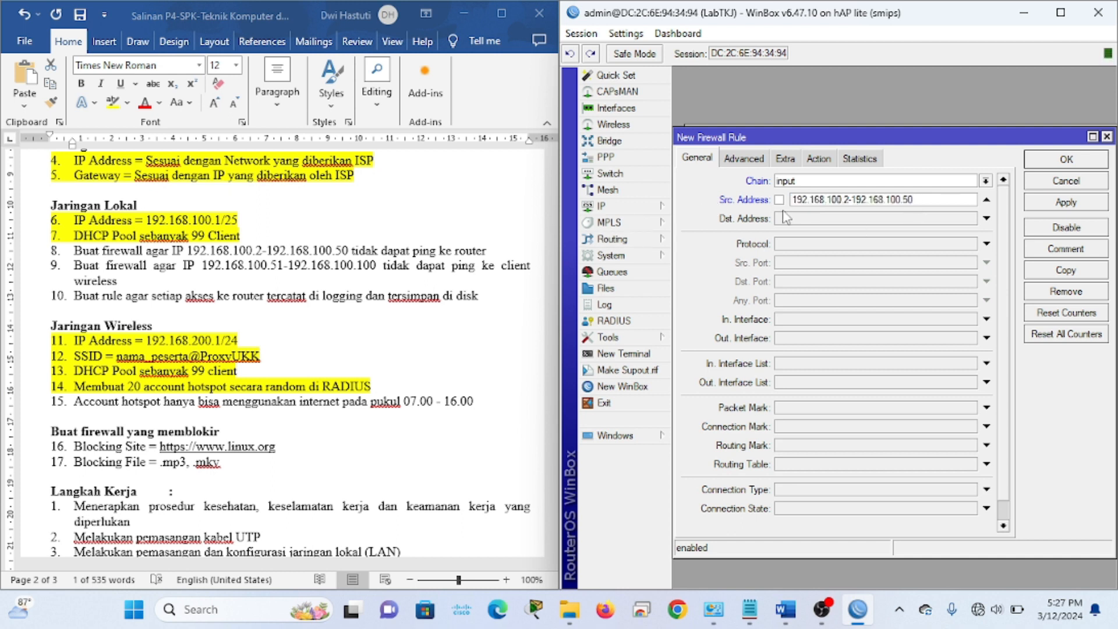
click(826, 221)
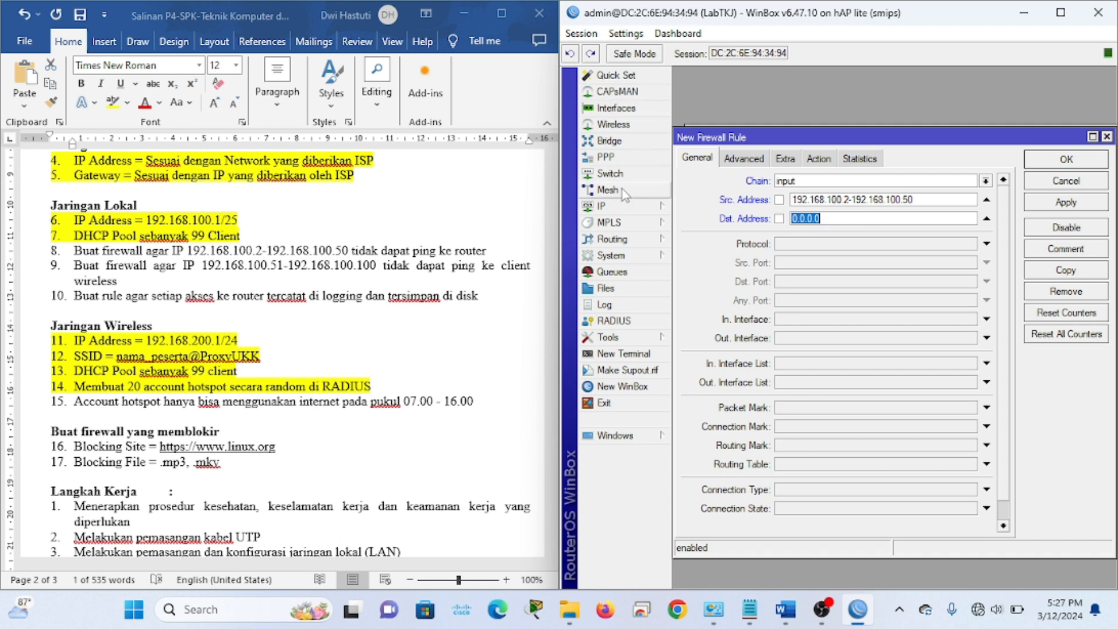
click(623, 208)
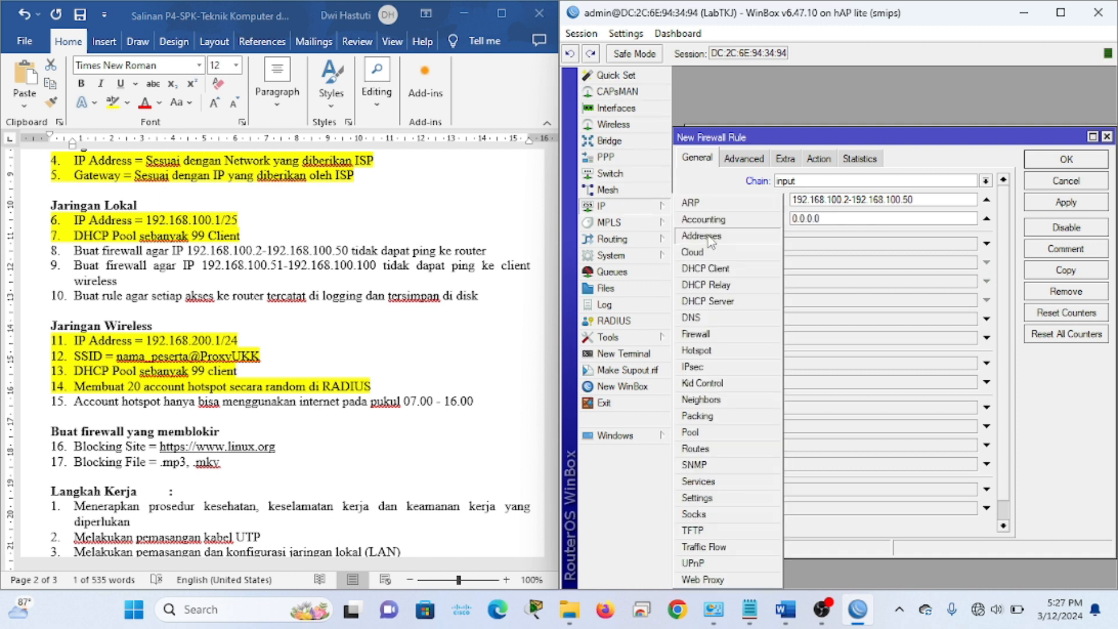
click(719, 241)
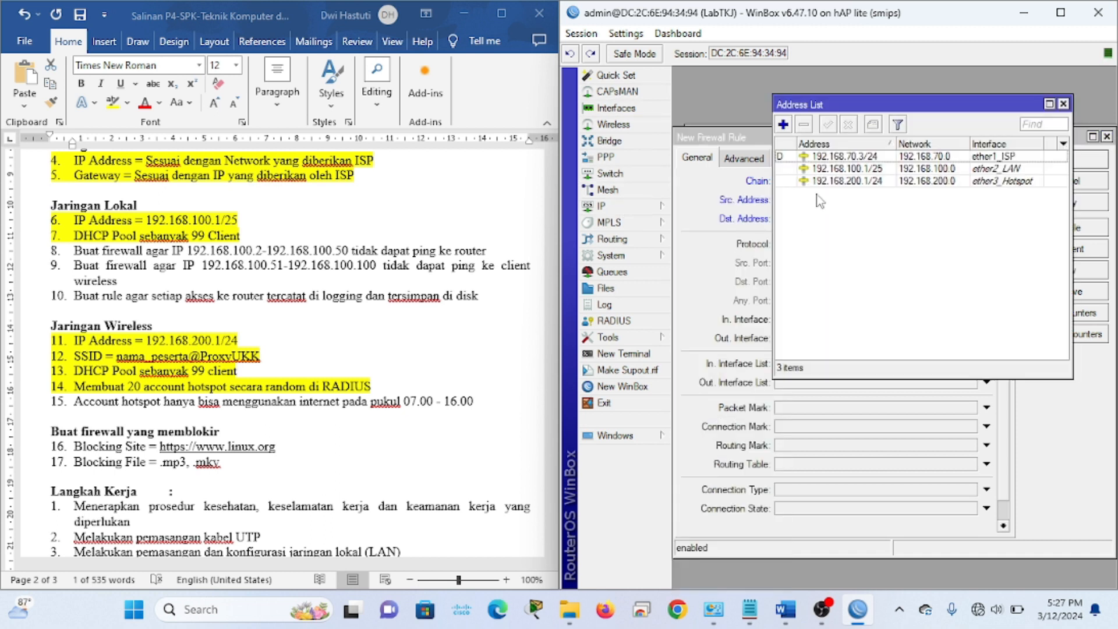
Set the rule's destination address to 192.168.70.3 and protocol to icmp
click(850, 159)
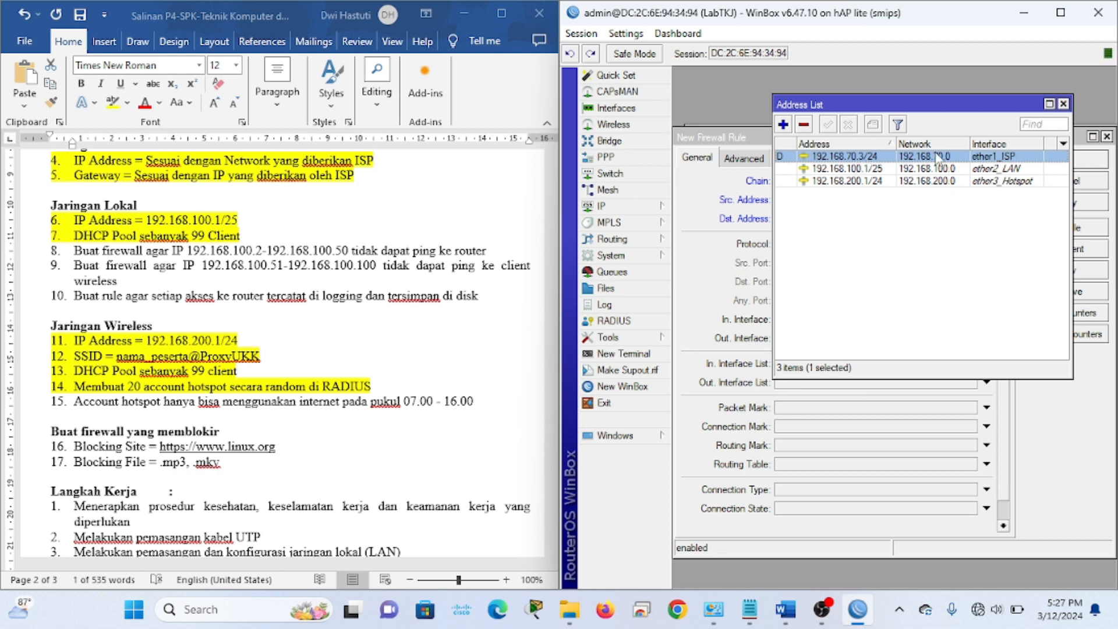
click(1063, 103)
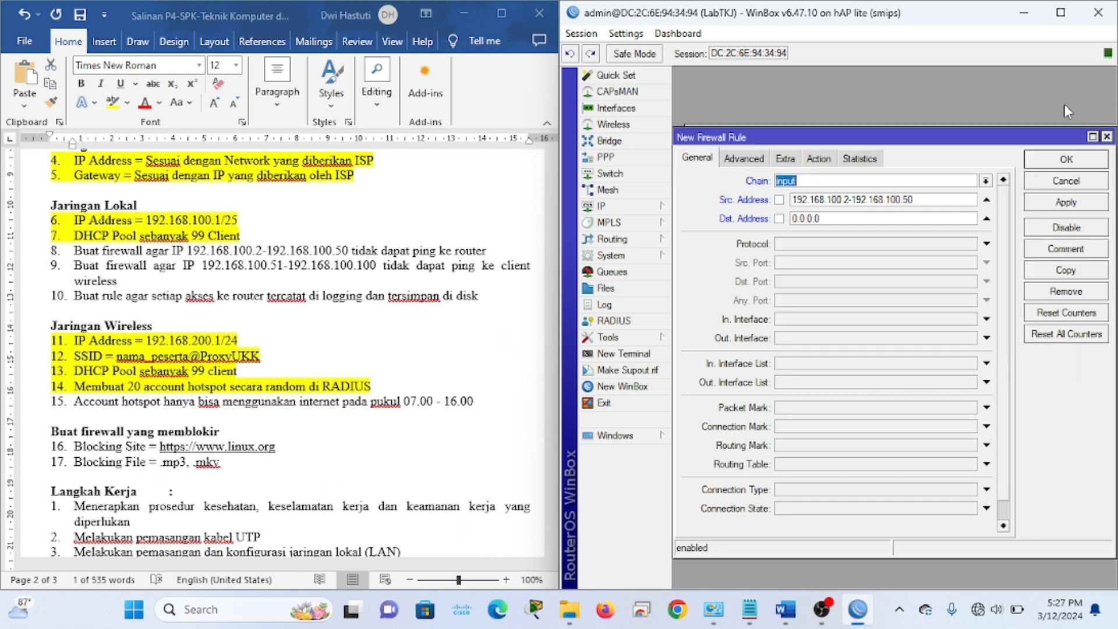
double_click(837, 220)
text(192.168.70.3)
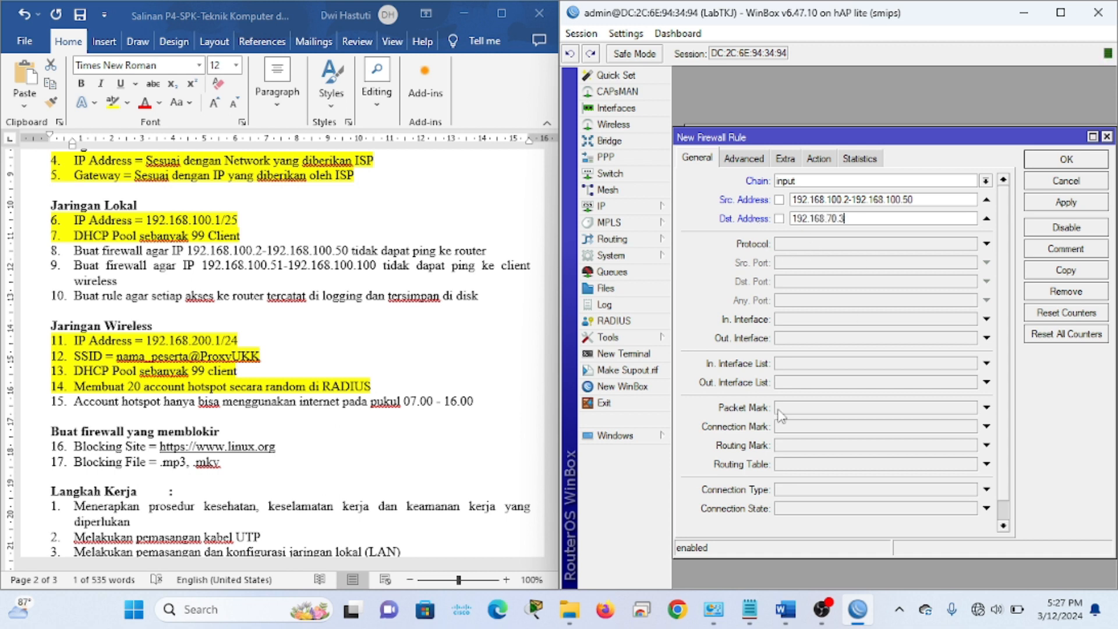
click(986, 243)
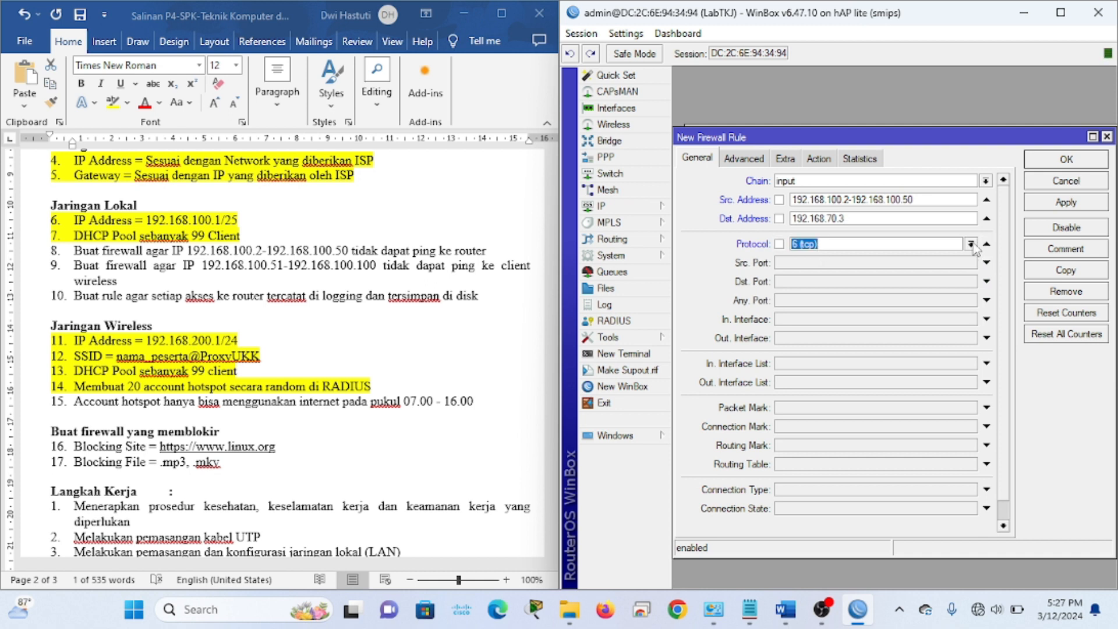
click(971, 244)
click(895, 258)
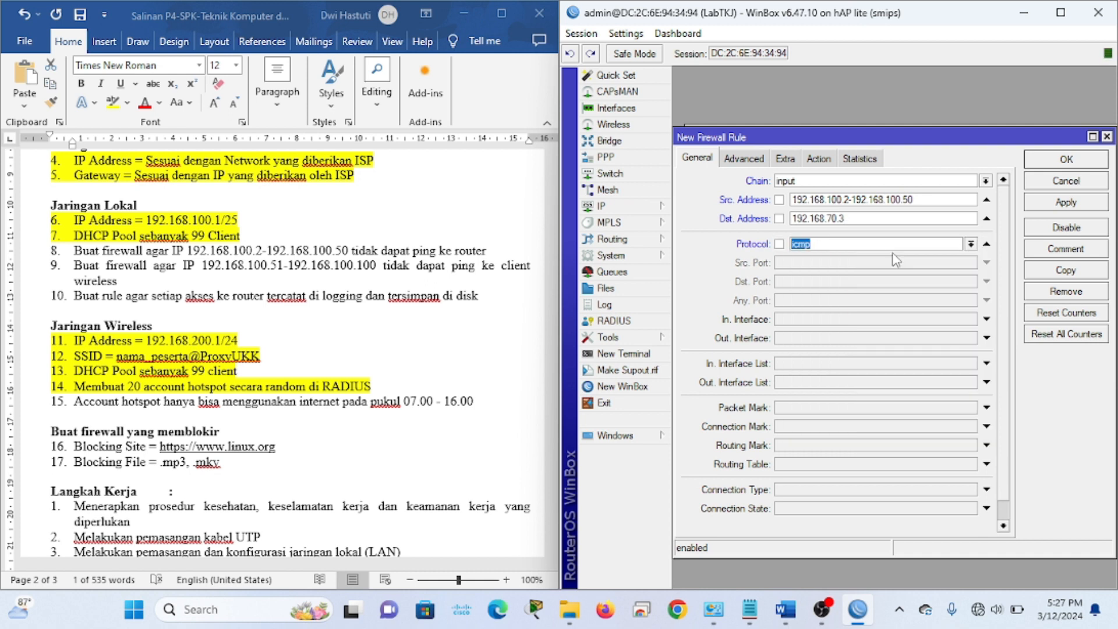
Set the rule's action to drop, then apply and save it as rule 13
click(819, 159)
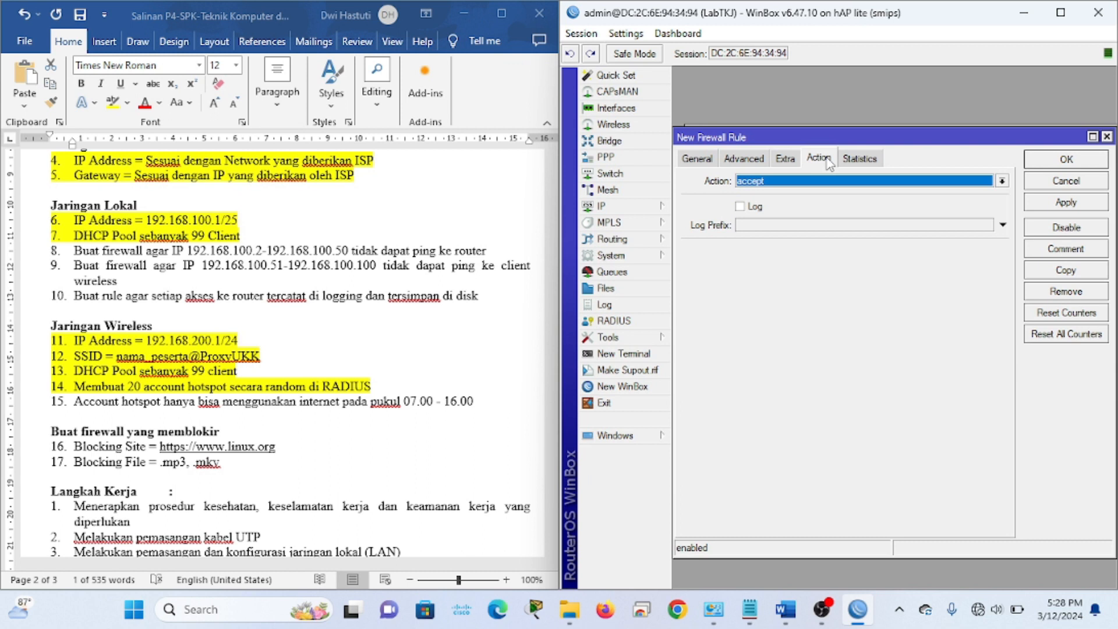
click(793, 181)
click(757, 237)
click(755, 182)
click(767, 228)
click(1042, 205)
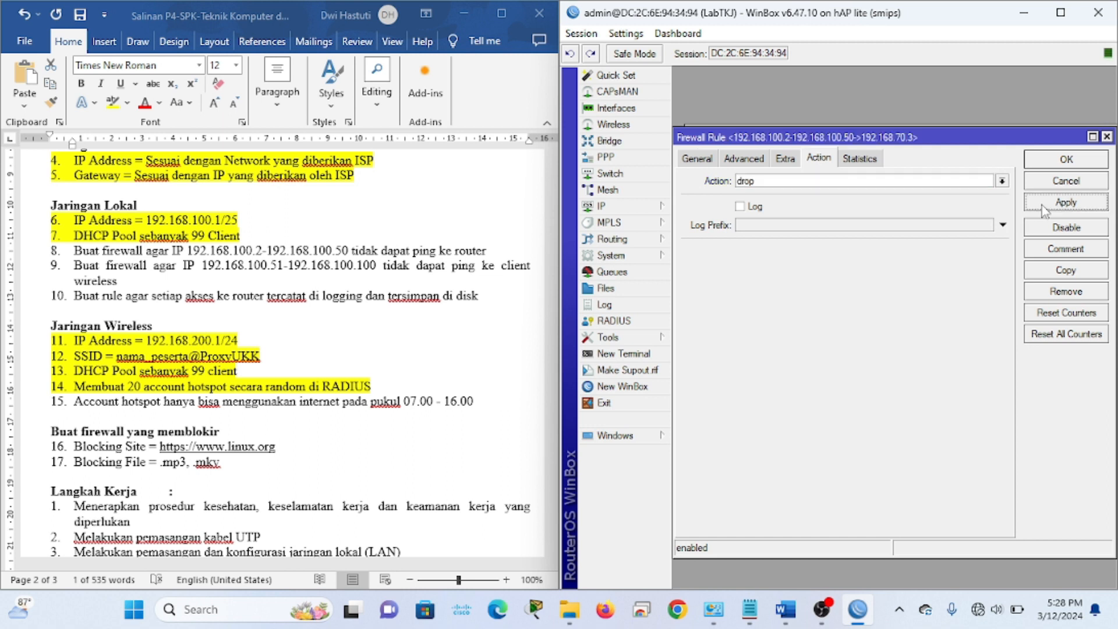
click(1066, 161)
Highlight the whole of requirement 8 in yellow in the Word task sheet
key(alt+Tab)
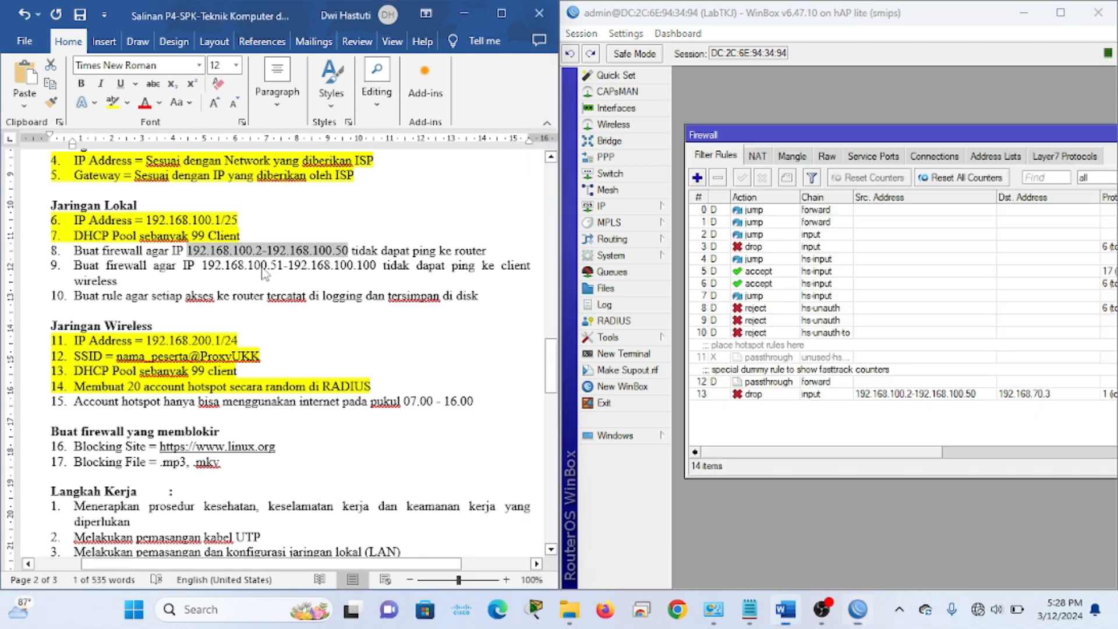
drag(494, 251, 75, 250)
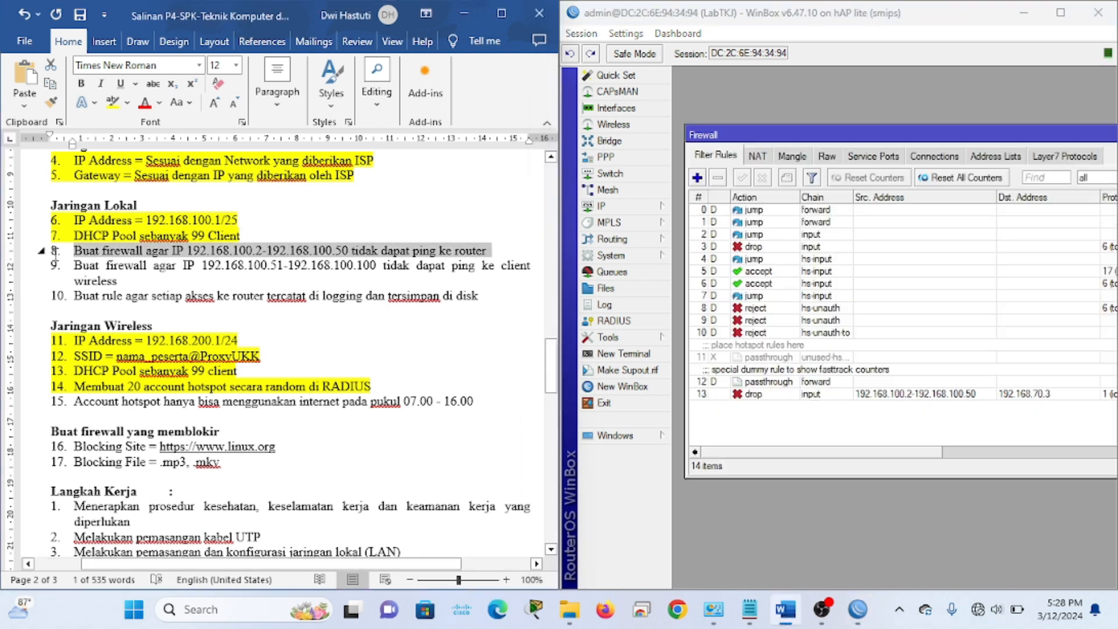
click(115, 105)
click(205, 273)
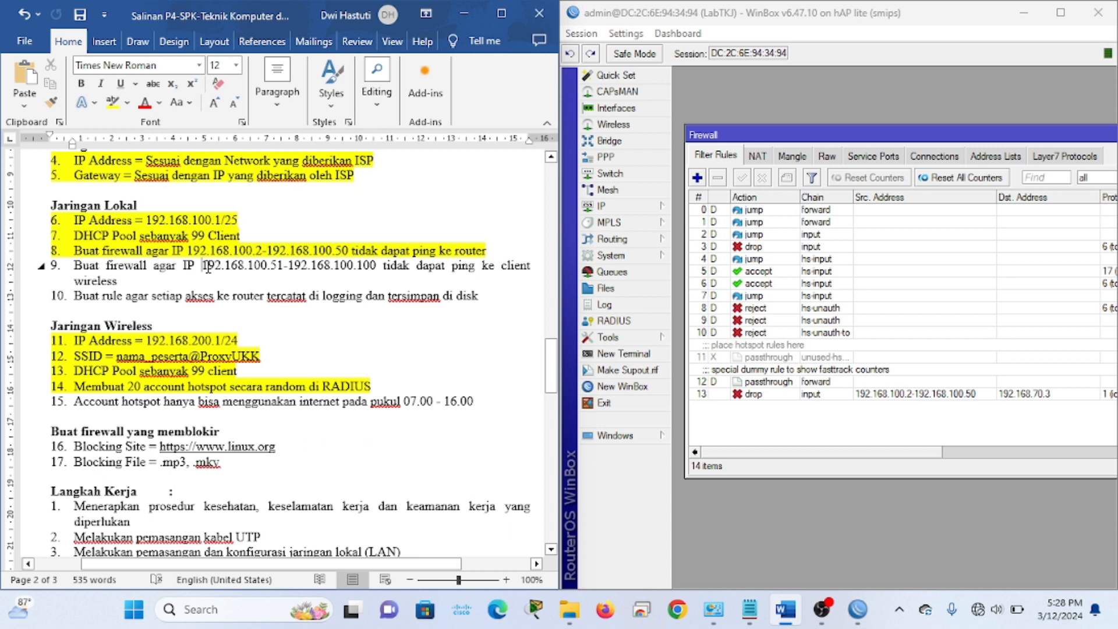
Copy the IP range from task 9 and start a new firewall filter rule in WinBox
drag(207, 267, 370, 271)
key(ctrl+c)
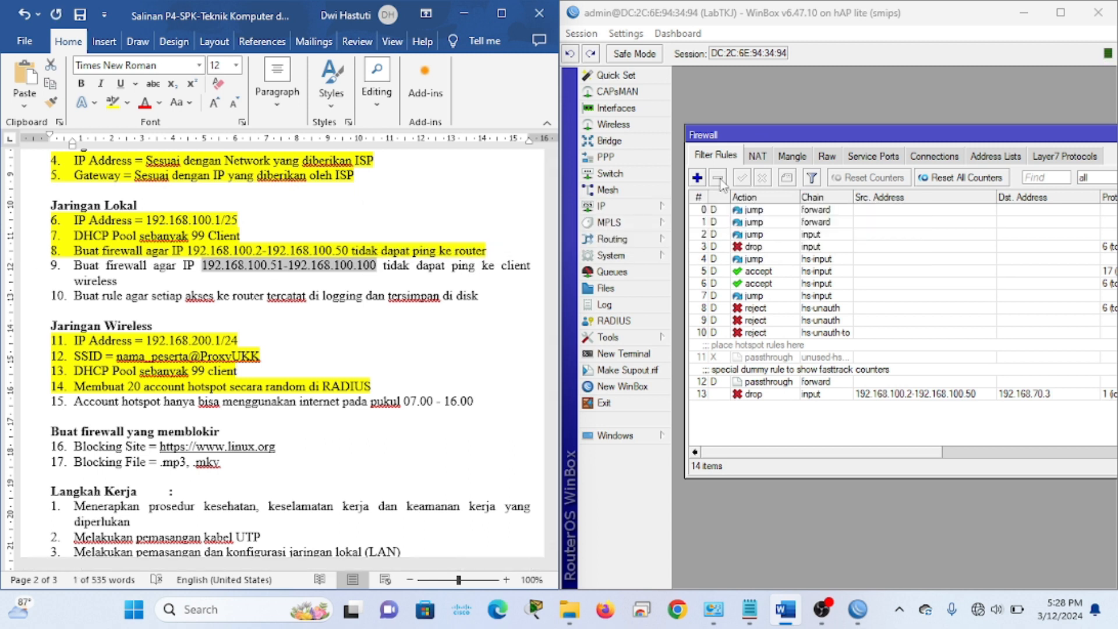
click(712, 165)
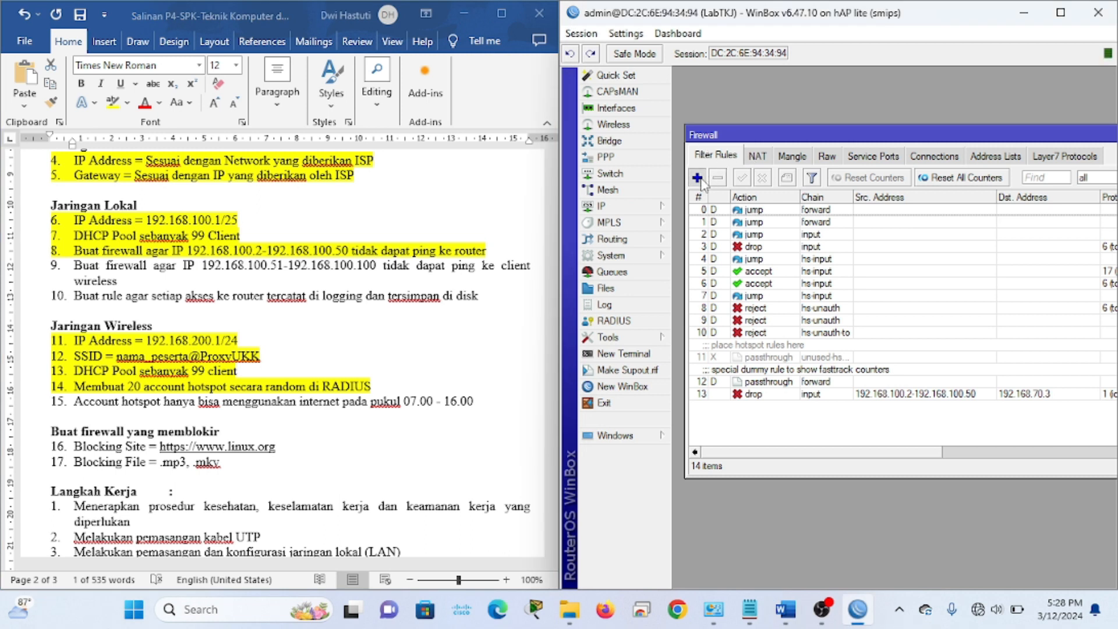
click(698, 178)
Set chain input and source range 192.168.100.51-192.168.100.100, and begin the destination address
click(697, 158)
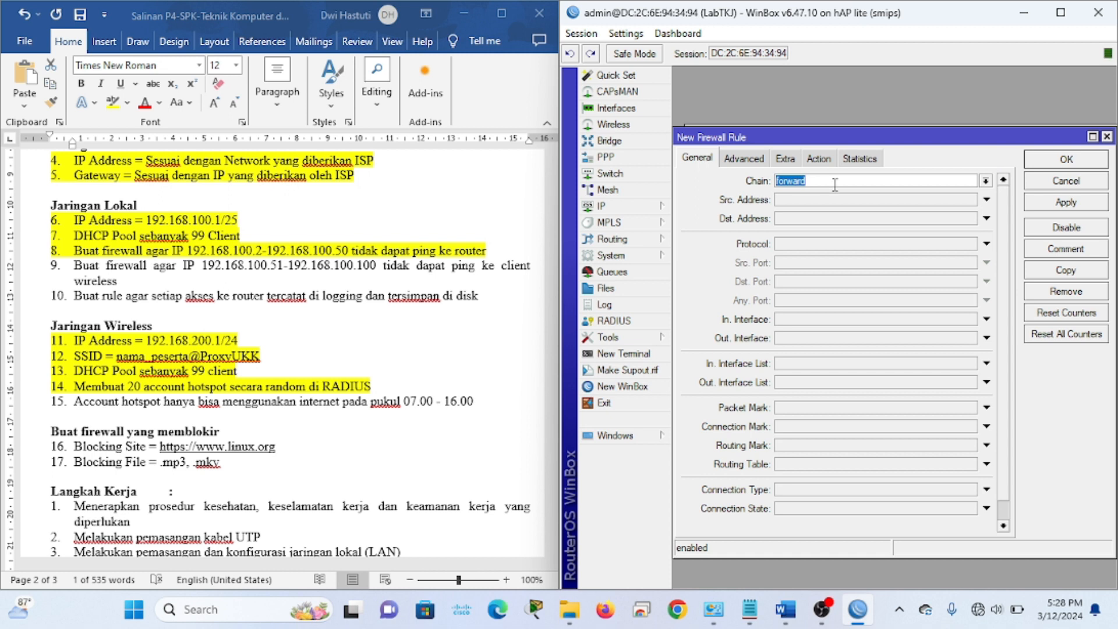
click(985, 180)
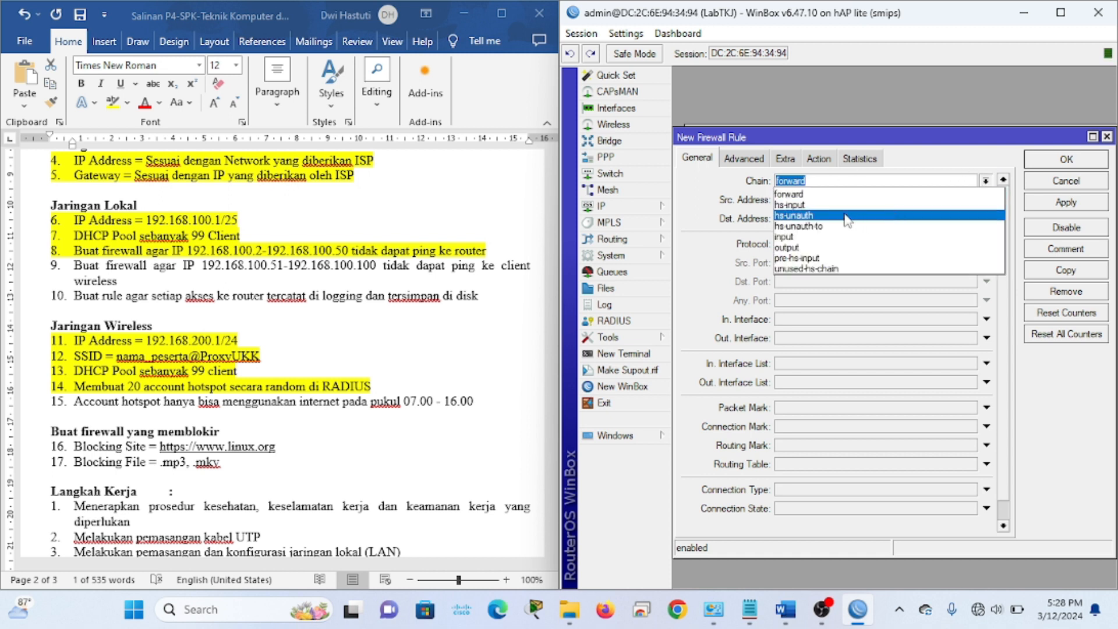
click(773, 204)
click(831, 199)
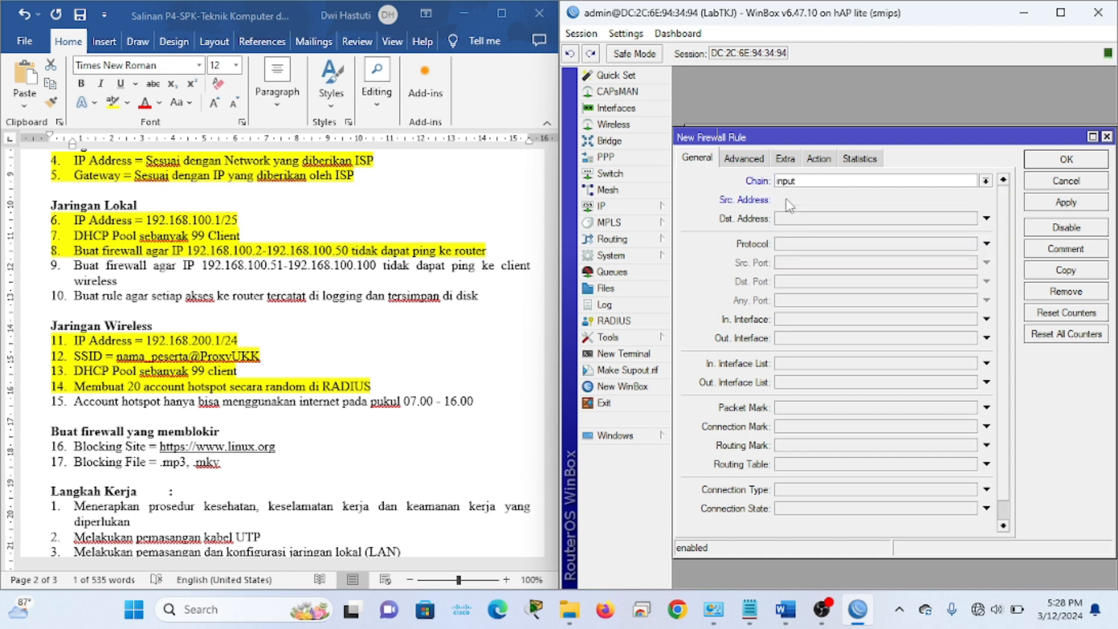
key(ctrl+v)
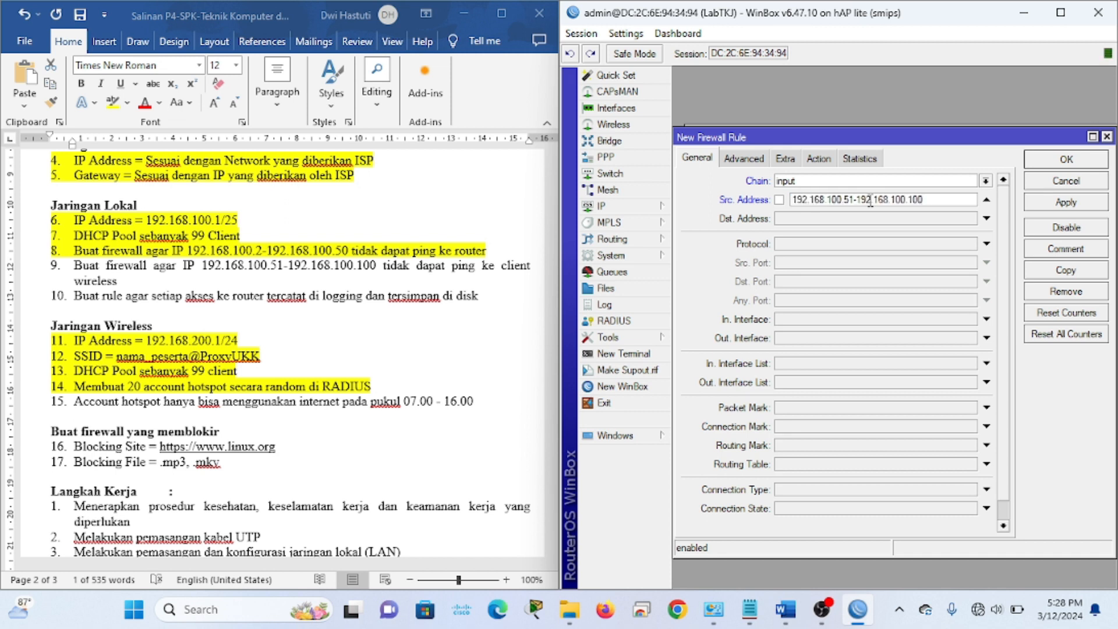
click(810, 220)
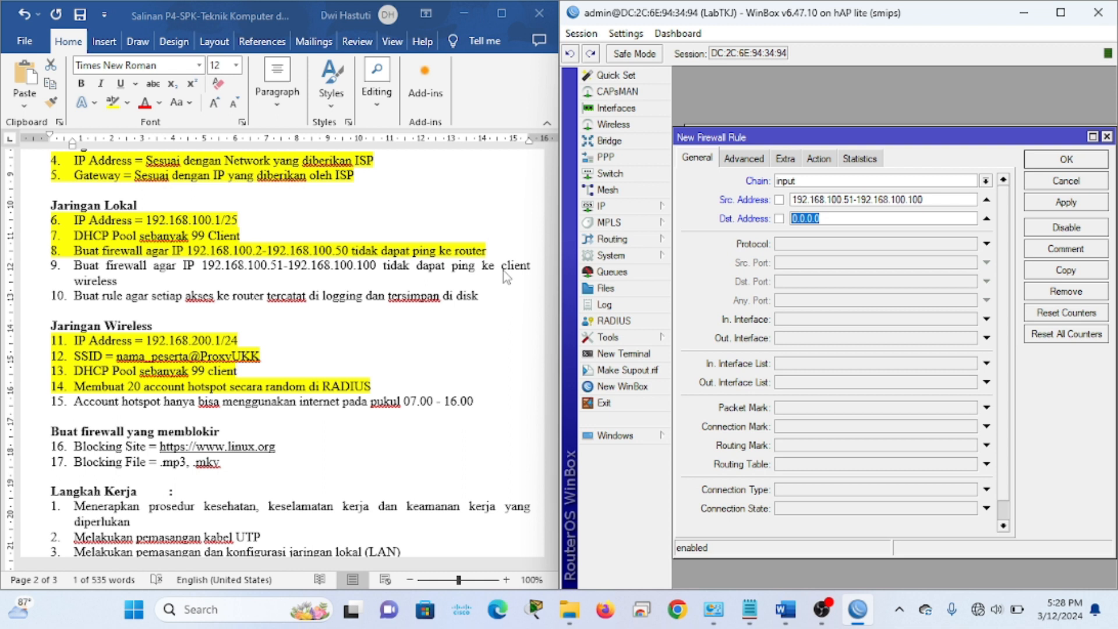
text(192.168.200.1)
Confirm the wireless address 192.168.200.1 as destination and match protocol icmp
key(alt+Tab)
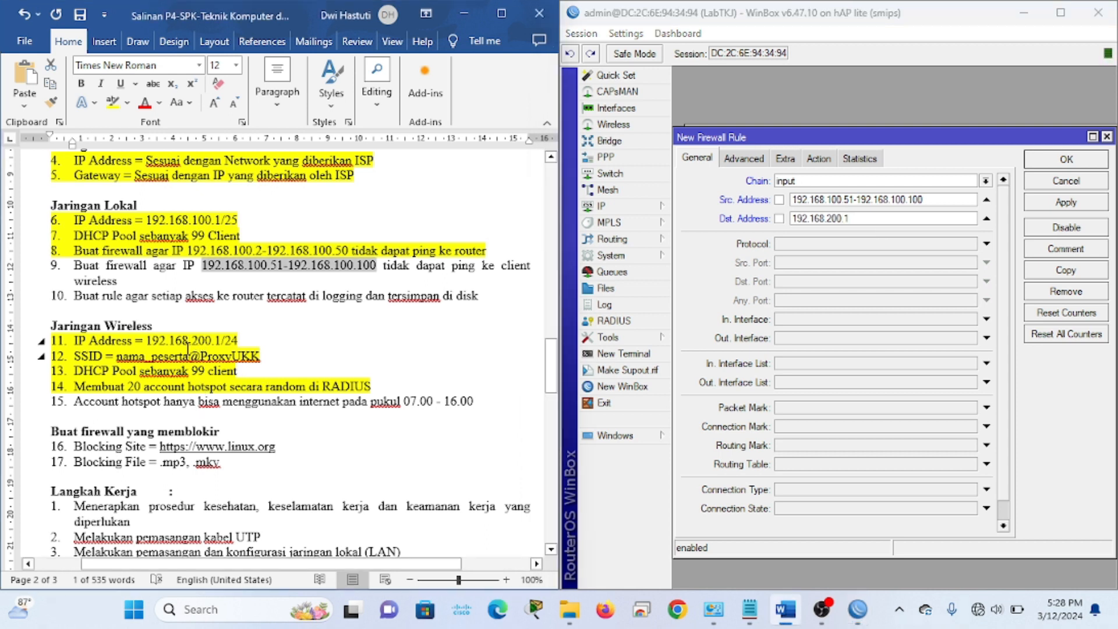
click(143, 341)
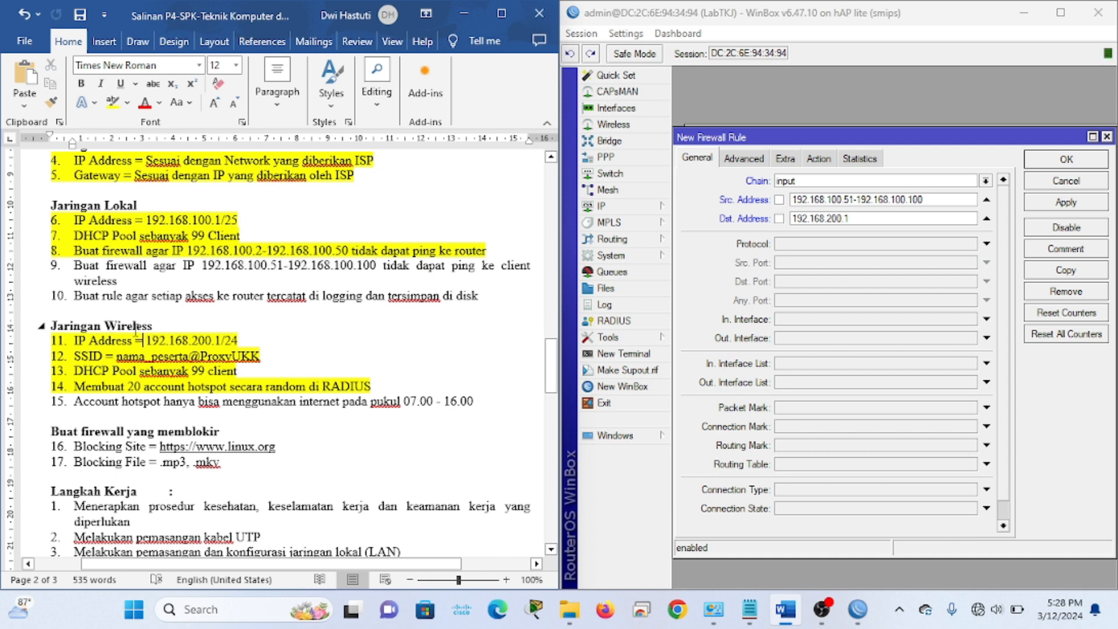
click(856, 223)
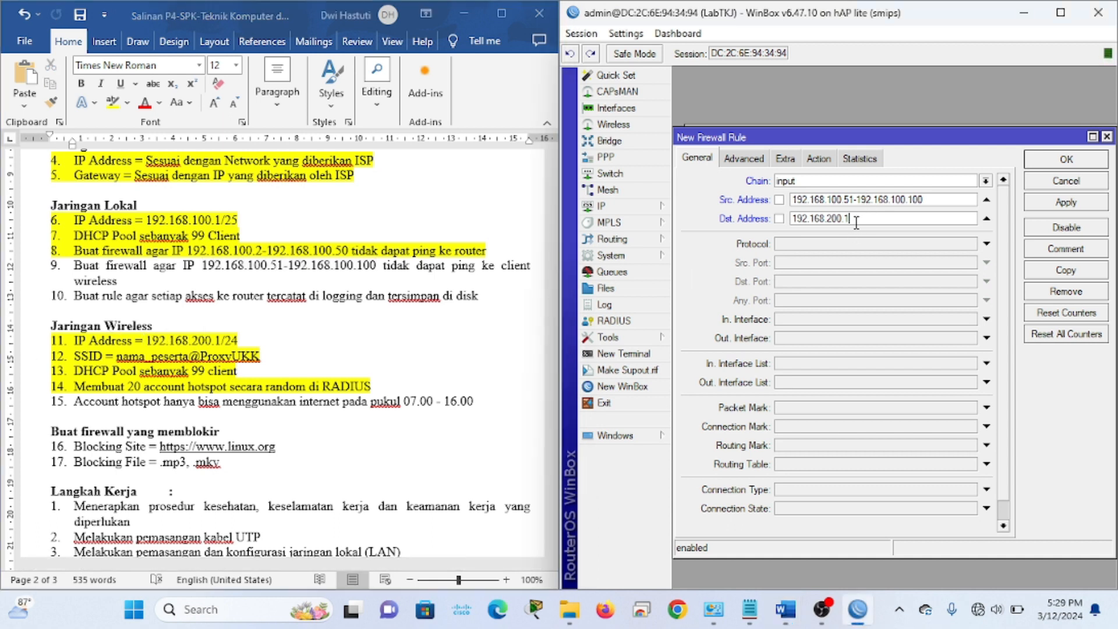
click(866, 244)
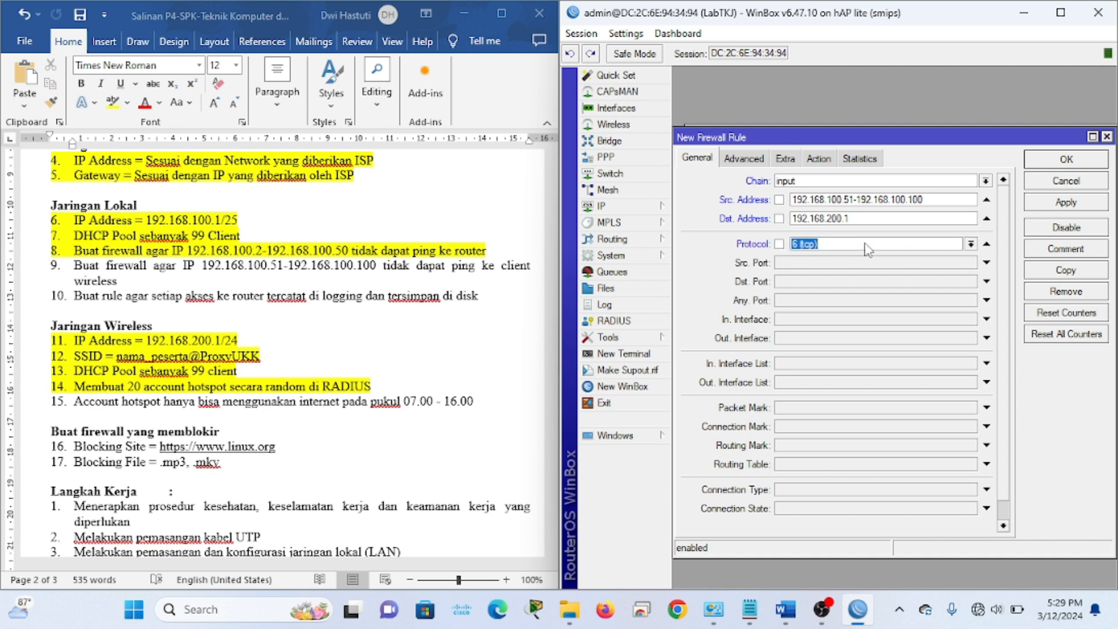
click(970, 244)
click(912, 266)
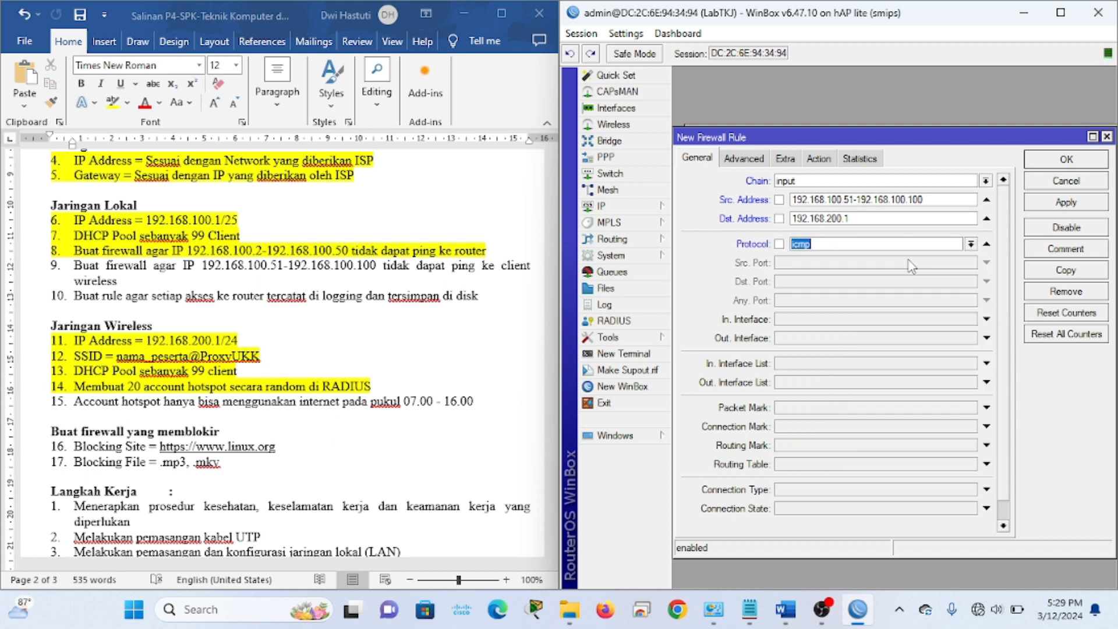
Set the action to drop, then apply and save the rule as rule 14
click(819, 158)
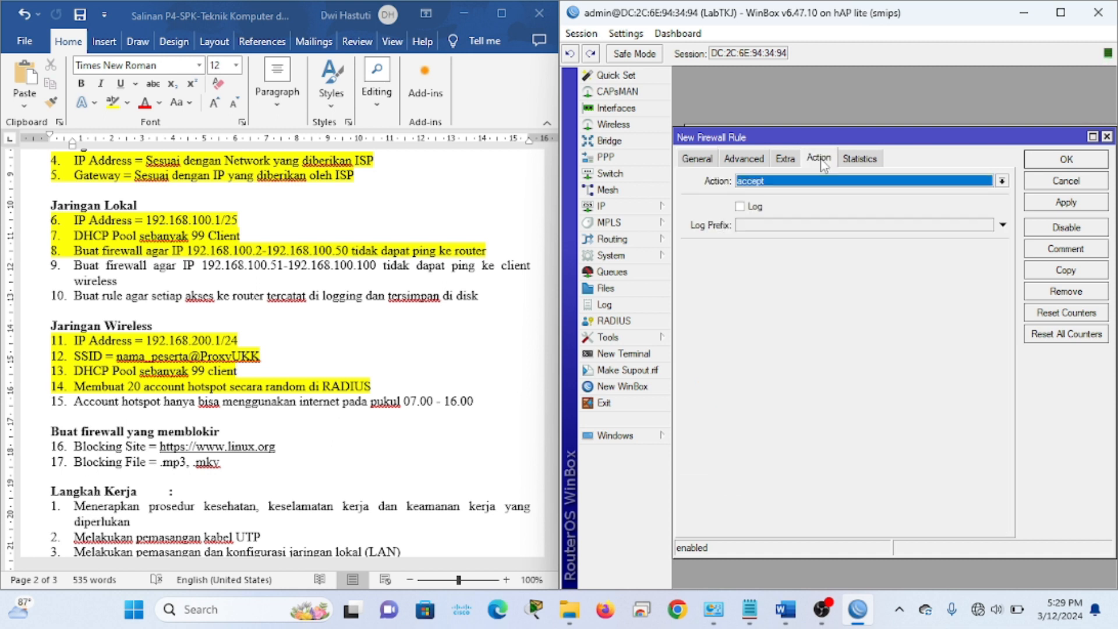
click(811, 185)
click(763, 227)
click(1051, 207)
click(1076, 166)
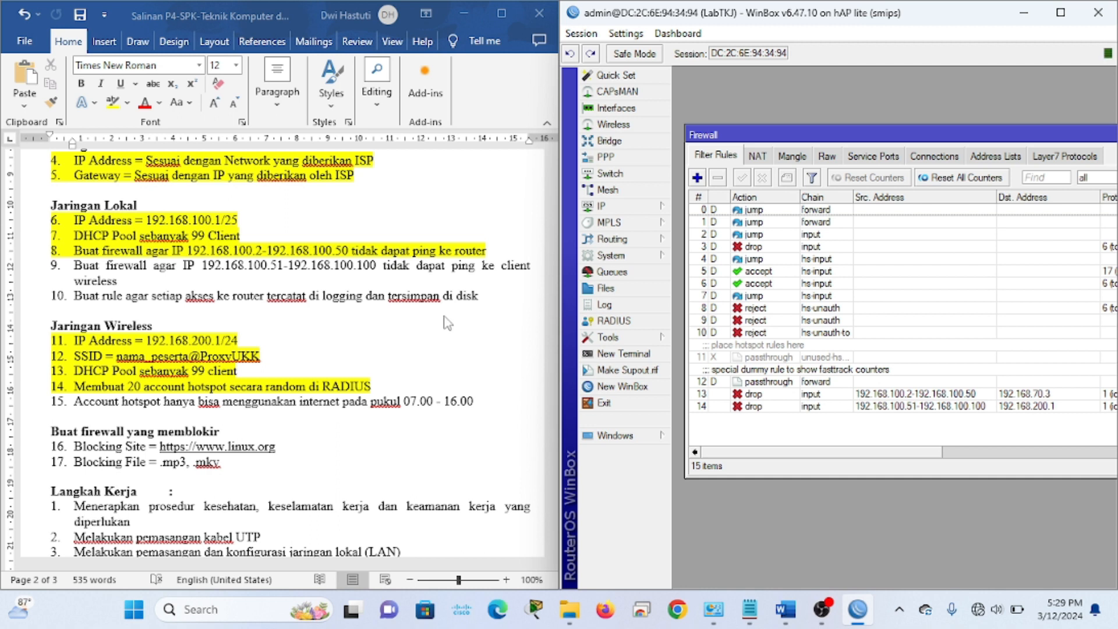
Highlight all of requirement 9 (192.168.100.51-192.168.100.100 ping block) in yellow
click(383, 274)
drag(135, 282, 74, 266)
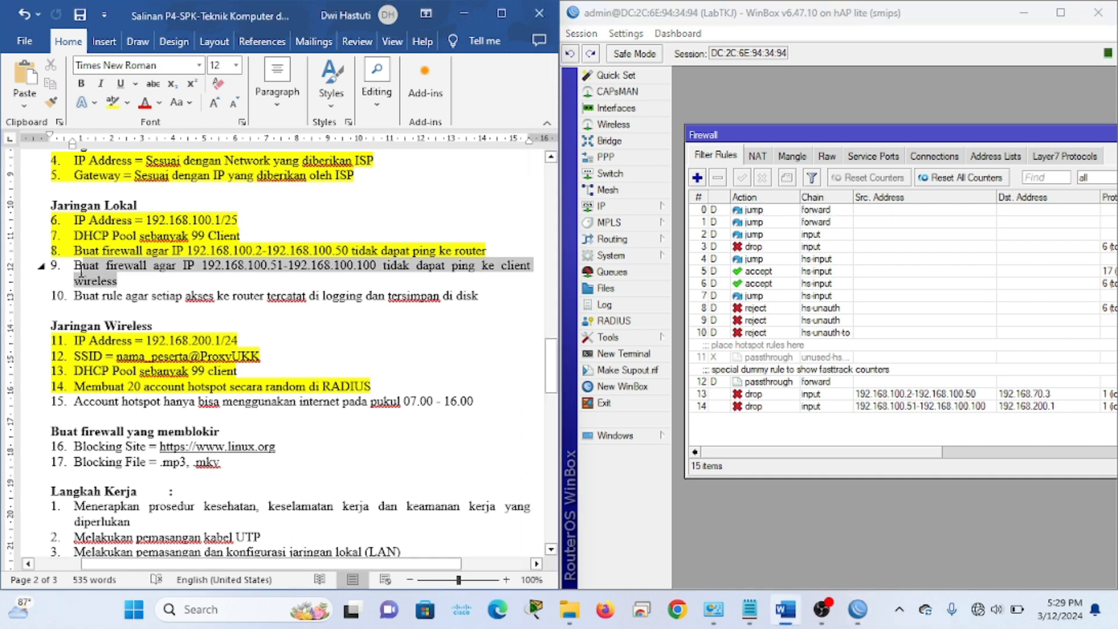
click(112, 102)
click(147, 294)
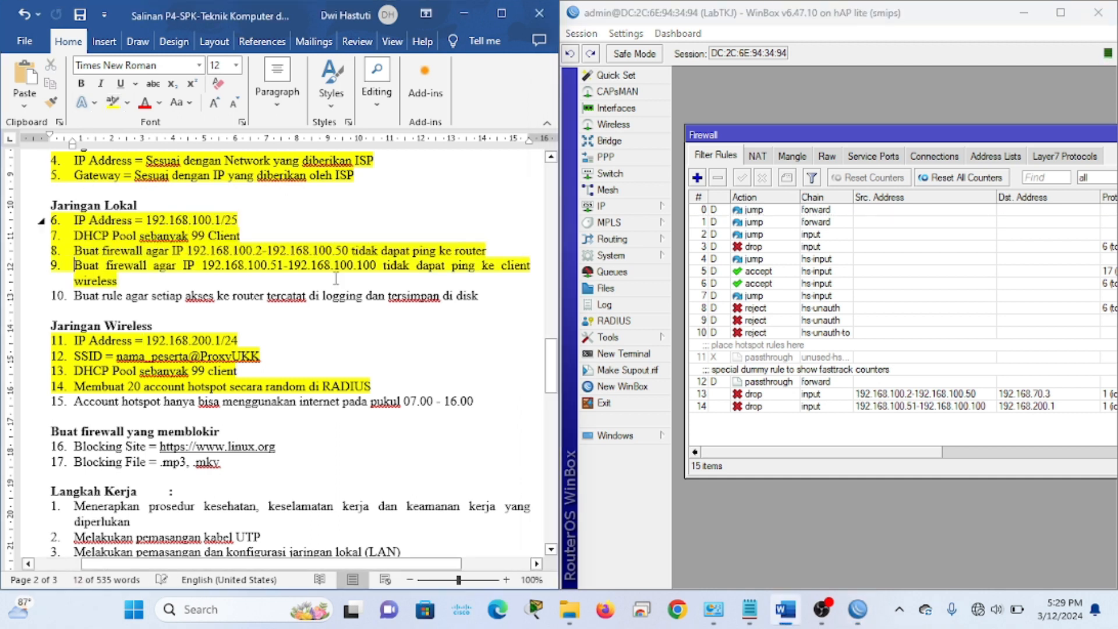
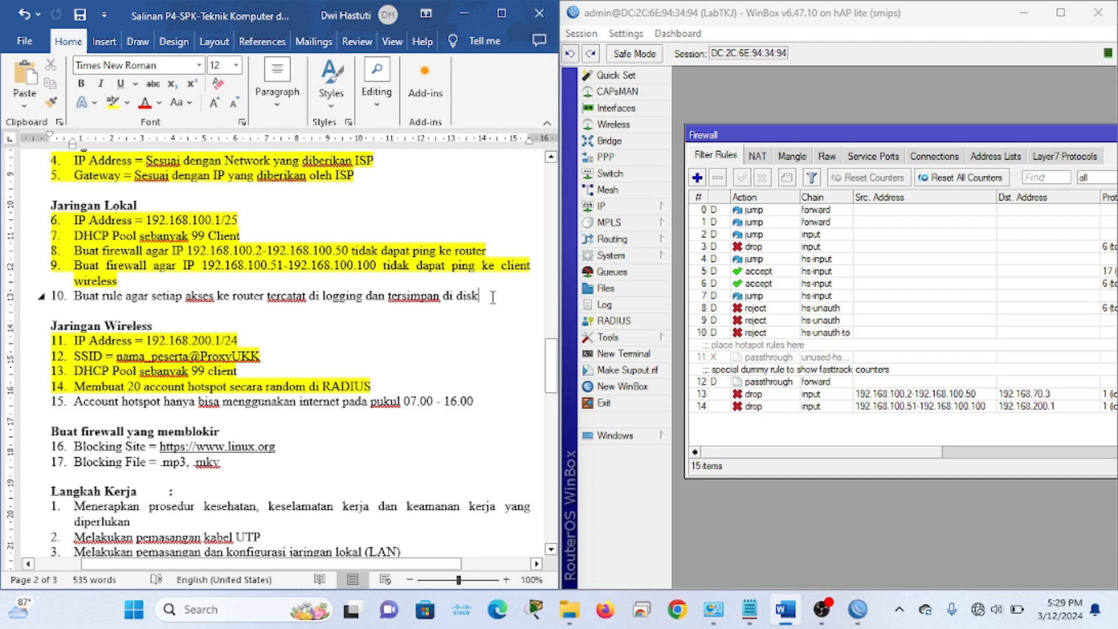
Add an input-chain filter rule with action log and log prefix 'tersimpand di disk'
click(697, 178)
click(697, 159)
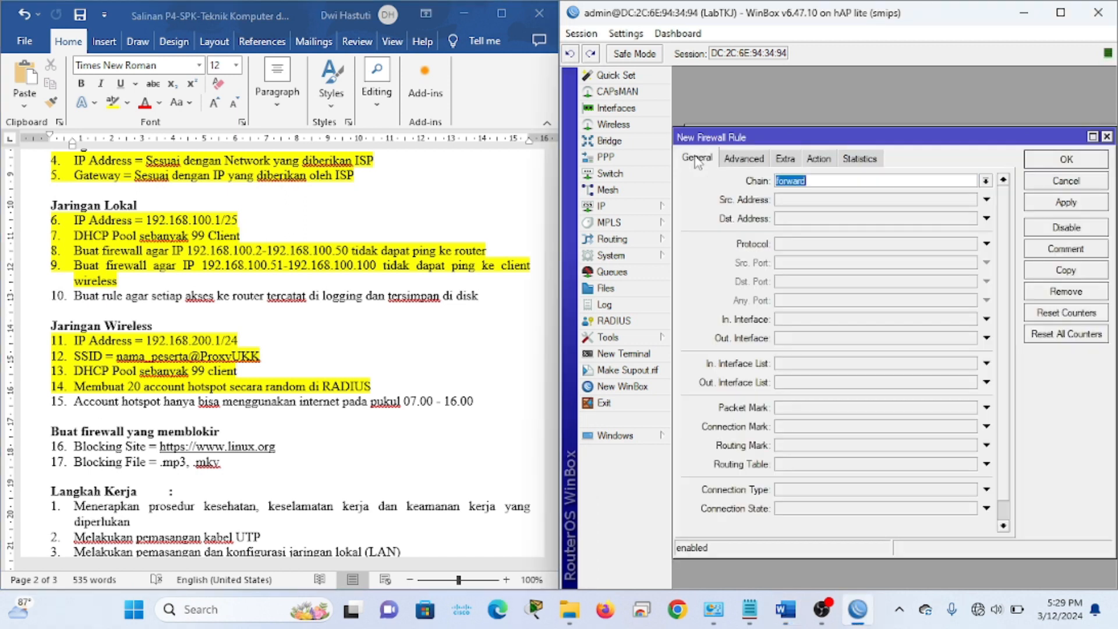
click(985, 181)
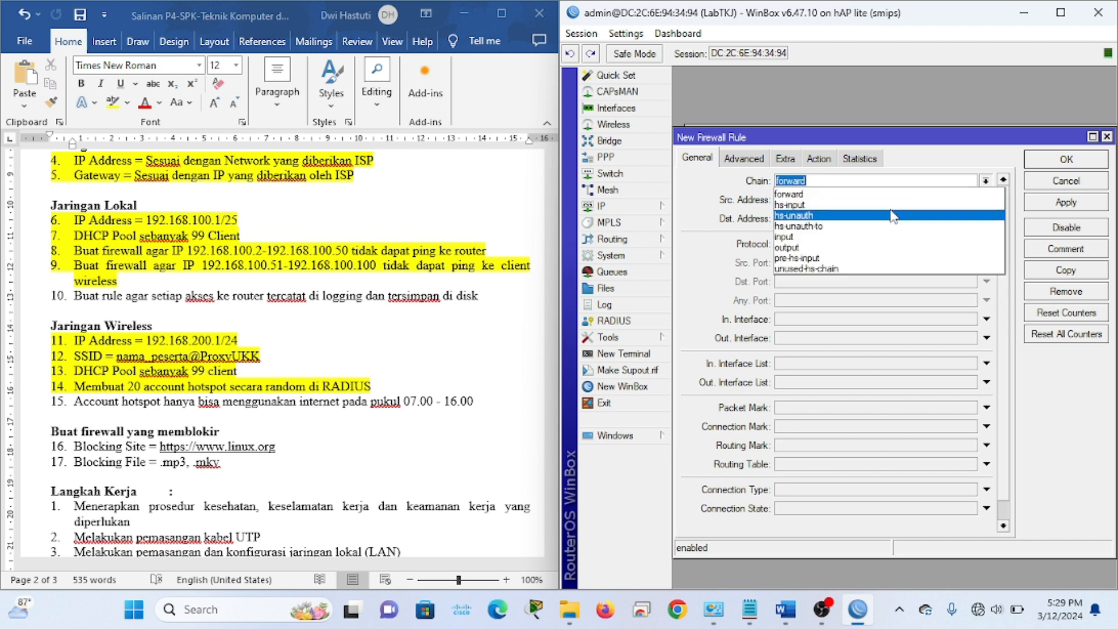
click(813, 244)
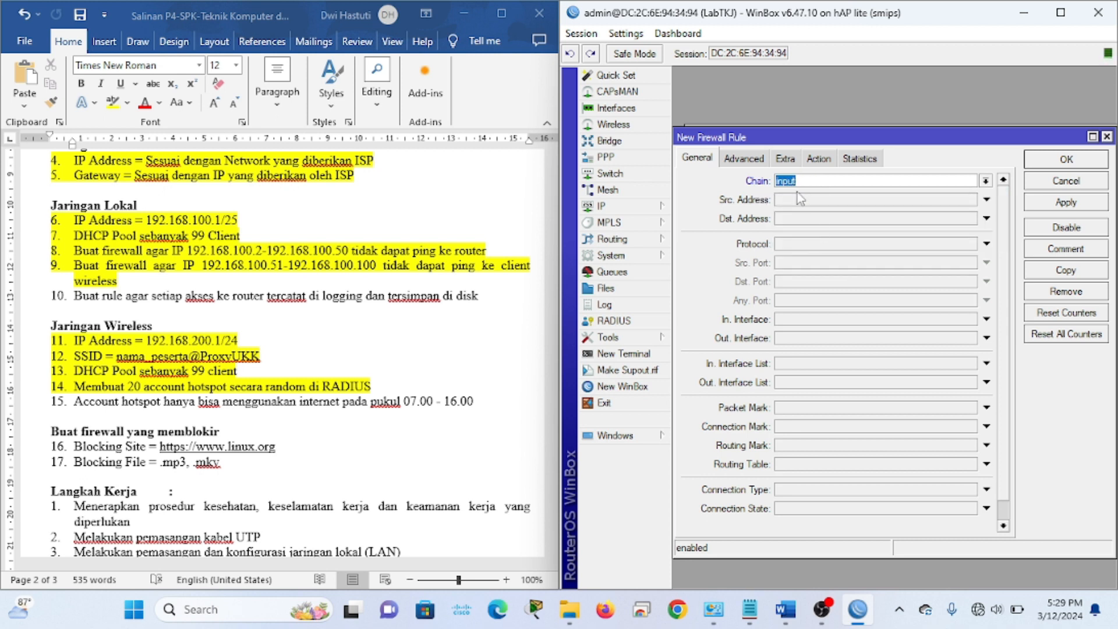
click(825, 162)
click(831, 183)
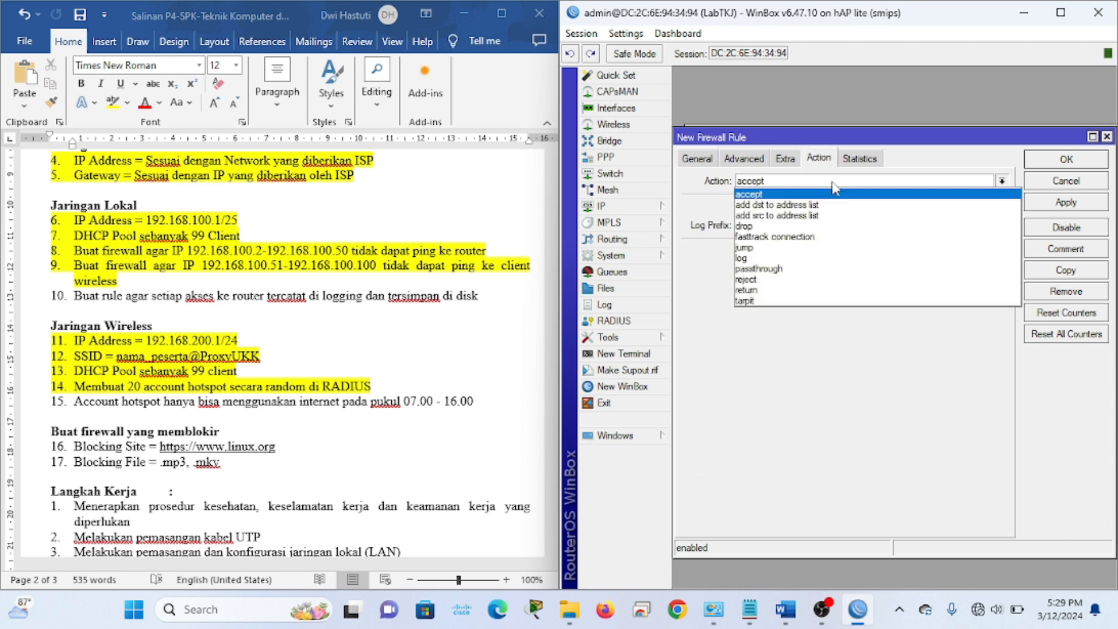
click(747, 258)
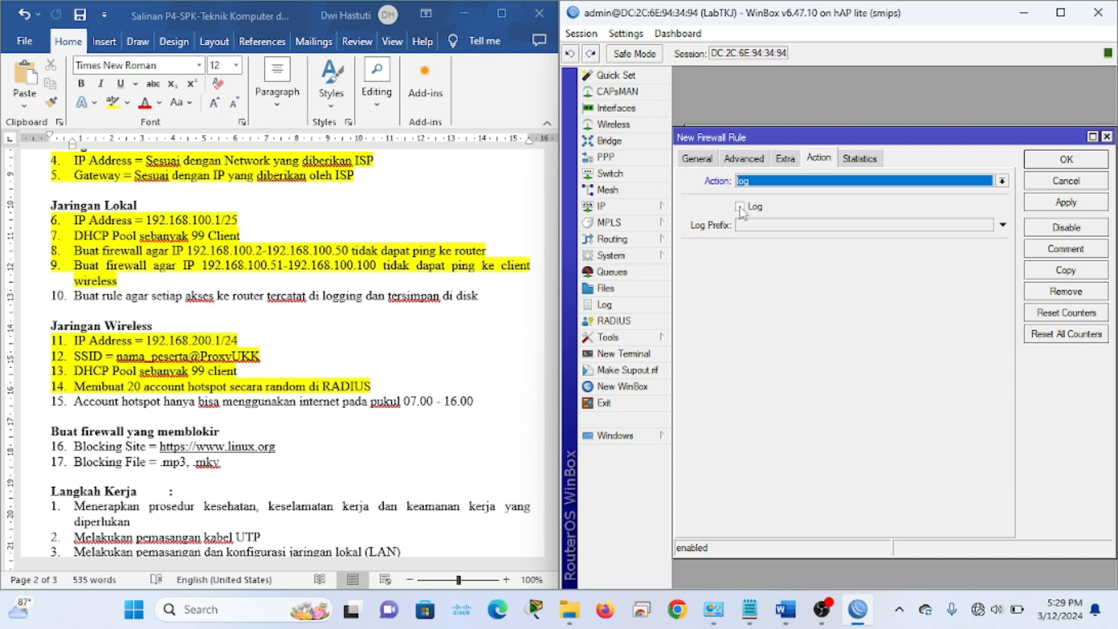
click(773, 227)
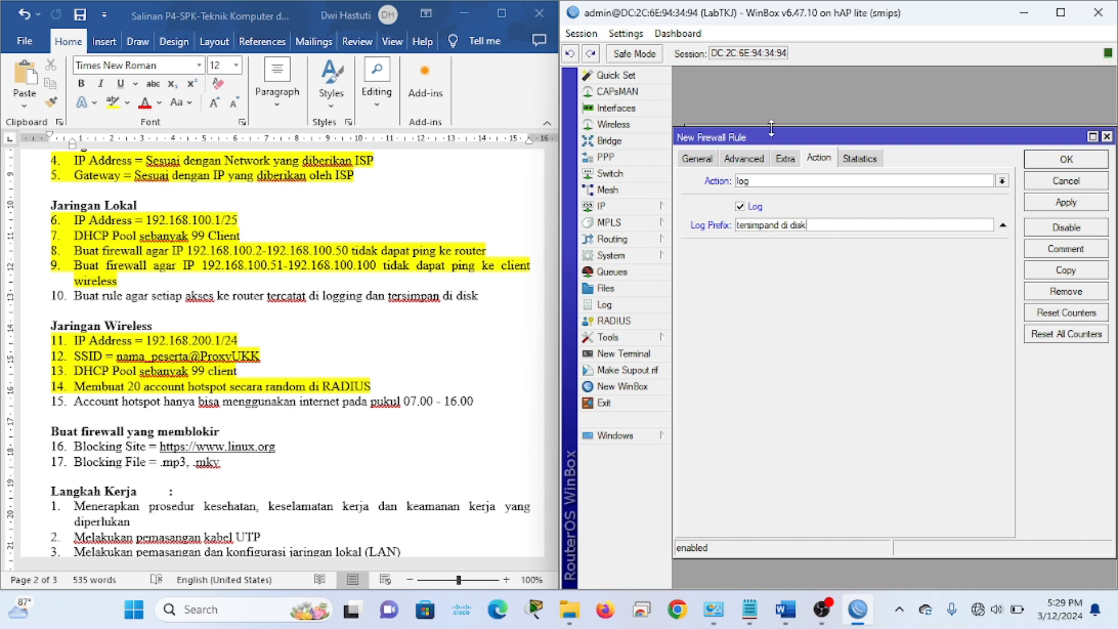
click(1057, 211)
click(1066, 160)
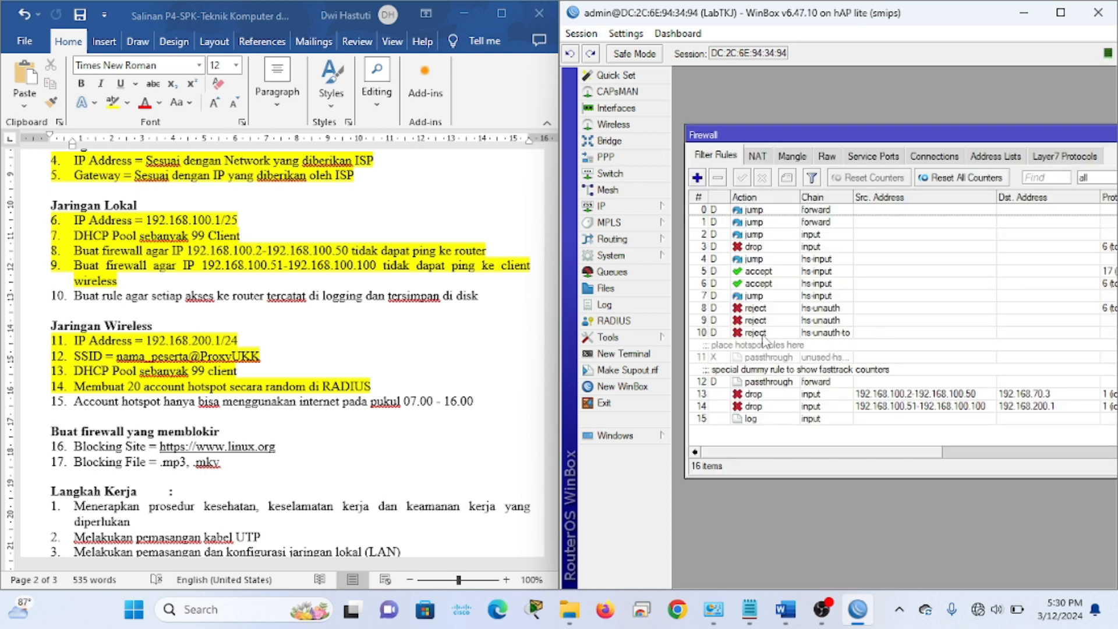
In System > Logging, set the critical logging rule's action to disk
click(632, 258)
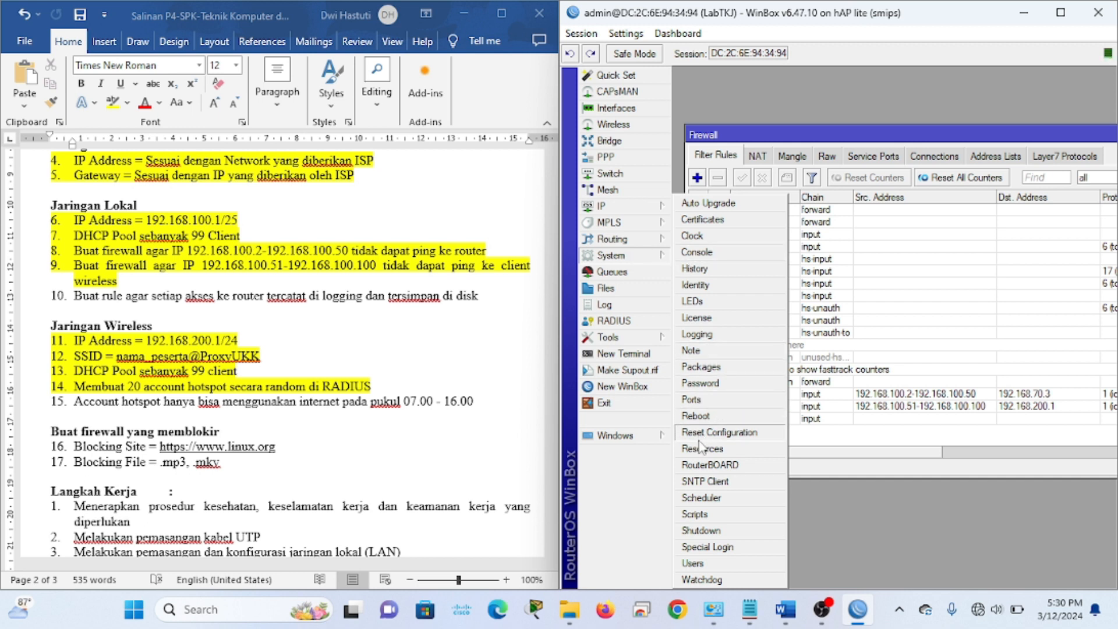
click(720, 335)
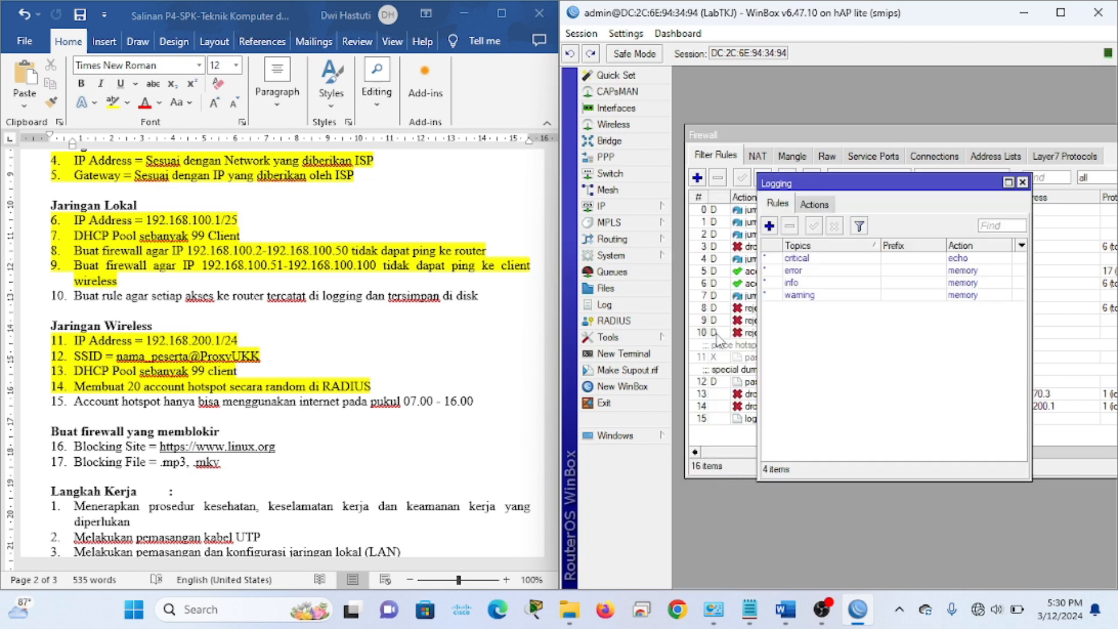
double_click(927, 259)
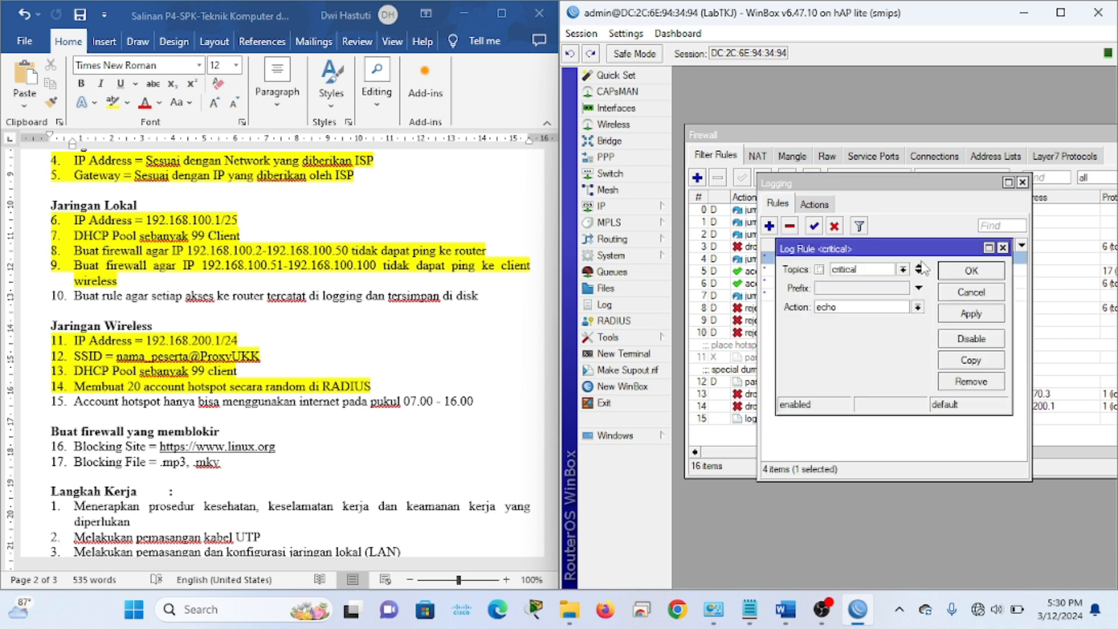
click(842, 308)
click(829, 318)
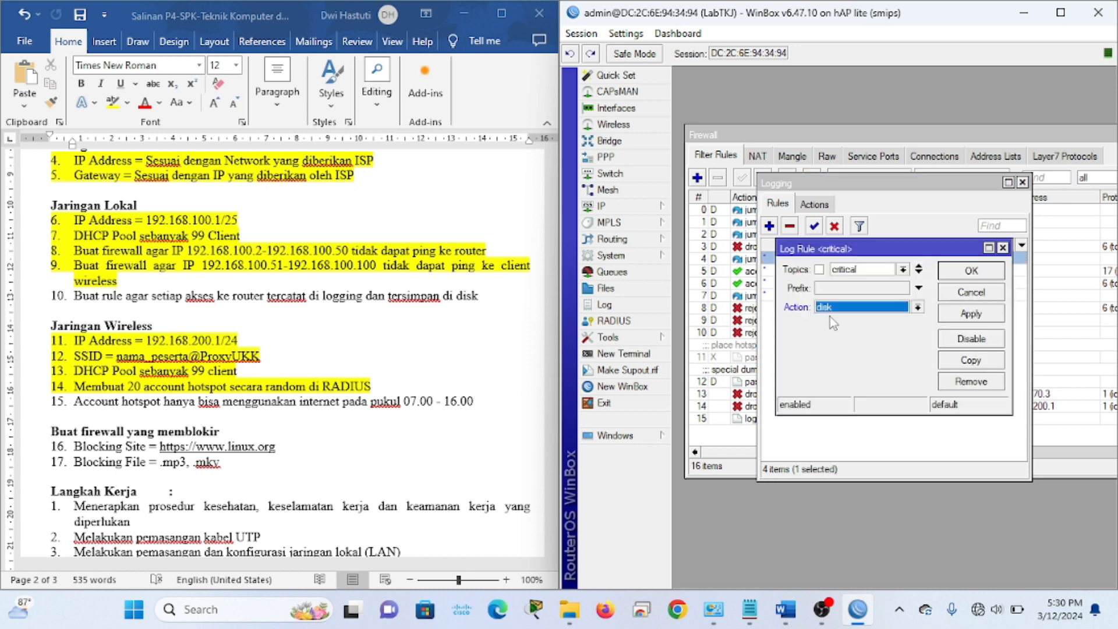
click(985, 316)
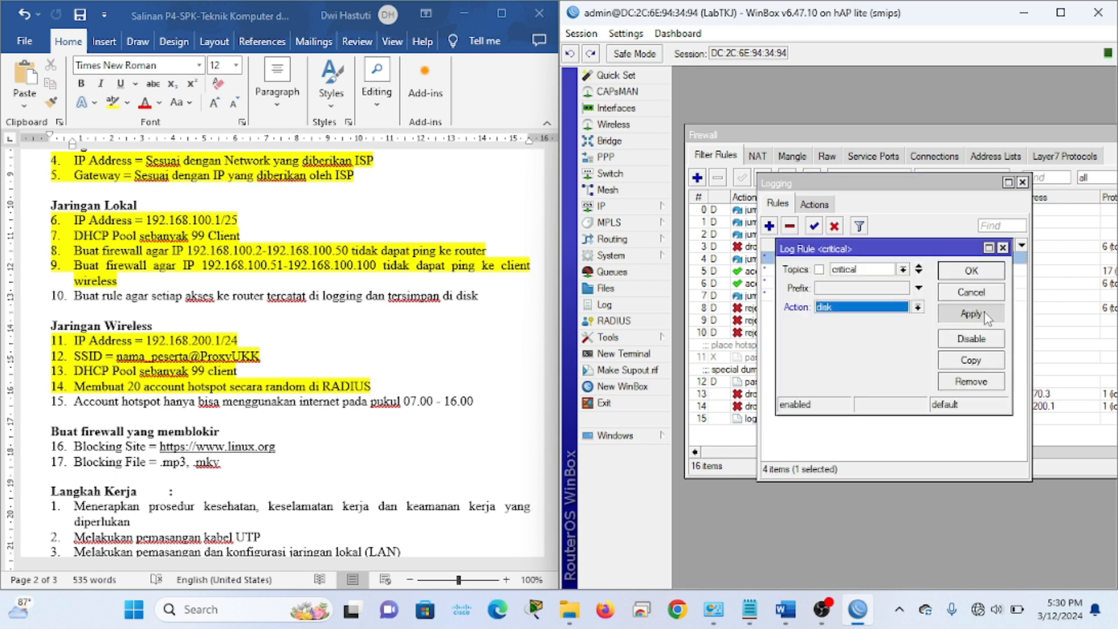
click(970, 277)
Switch the error and info logging rules to the disk action
double_click(922, 272)
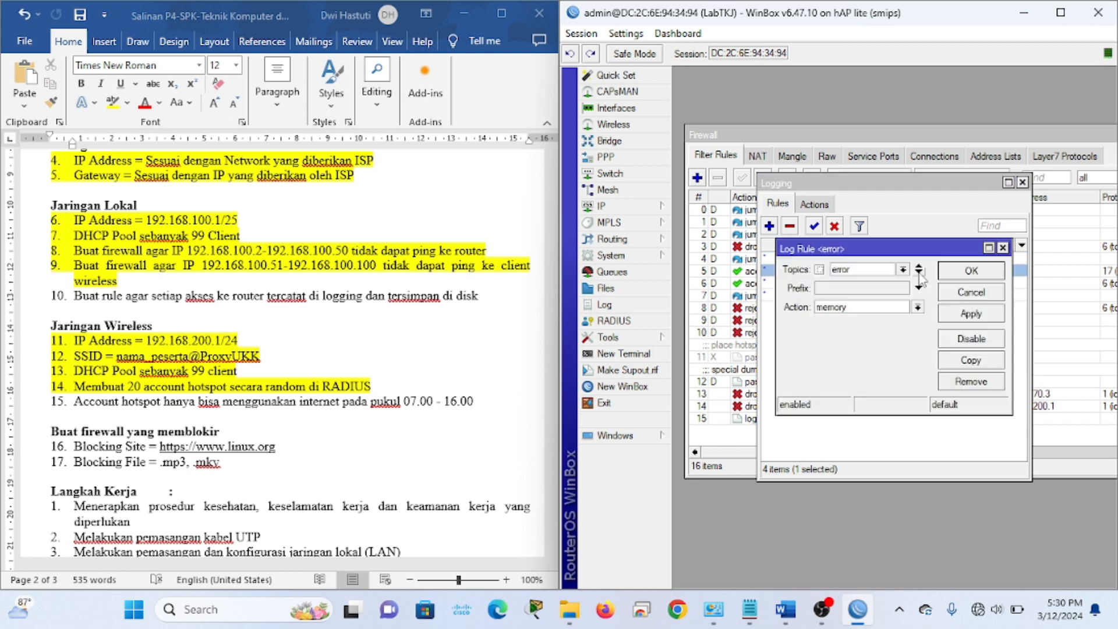
click(857, 309)
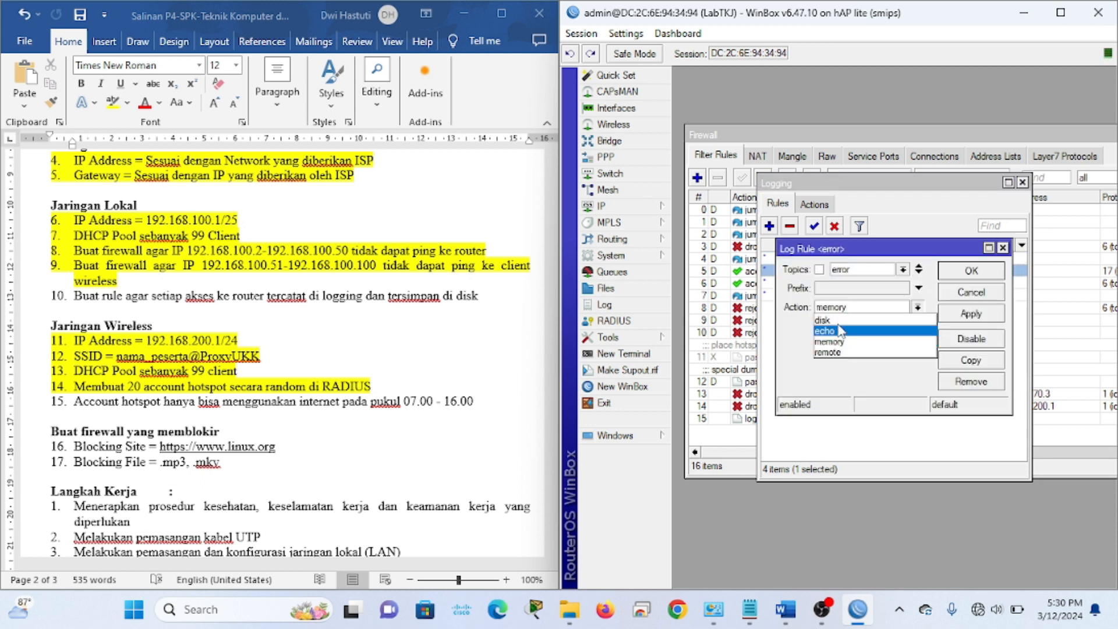
click(836, 323)
click(972, 318)
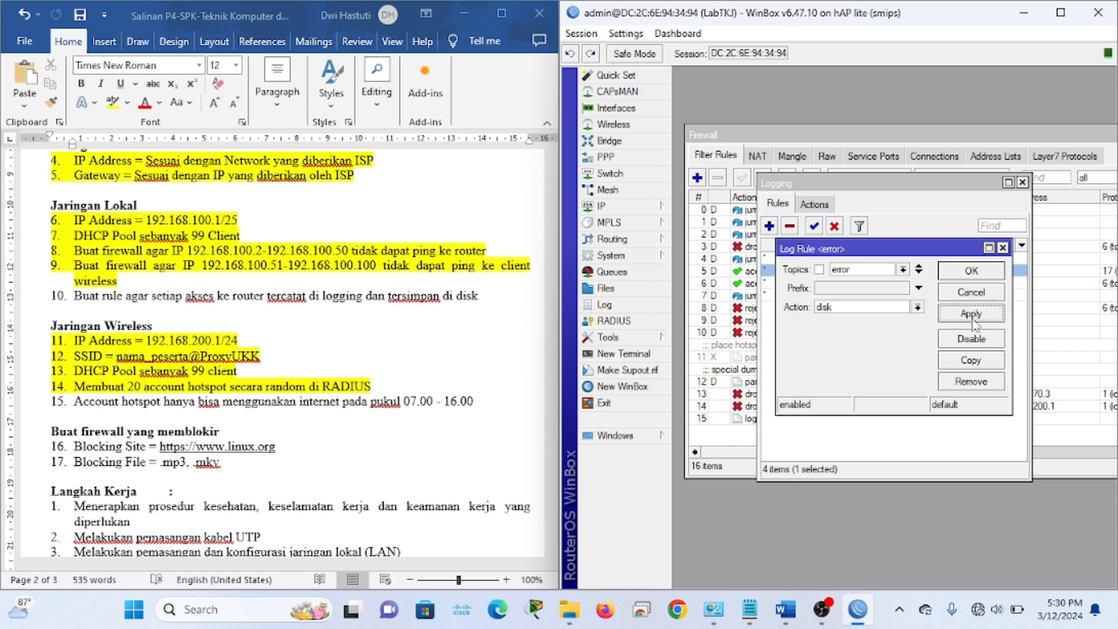
click(968, 272)
double_click(918, 280)
click(866, 309)
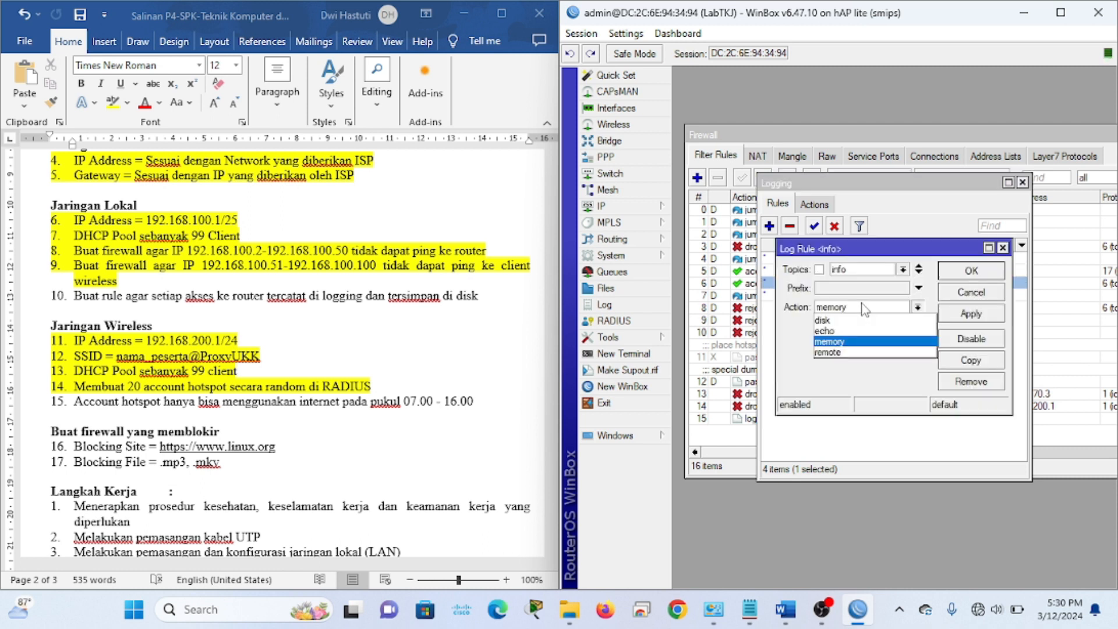
click(866, 322)
click(971, 318)
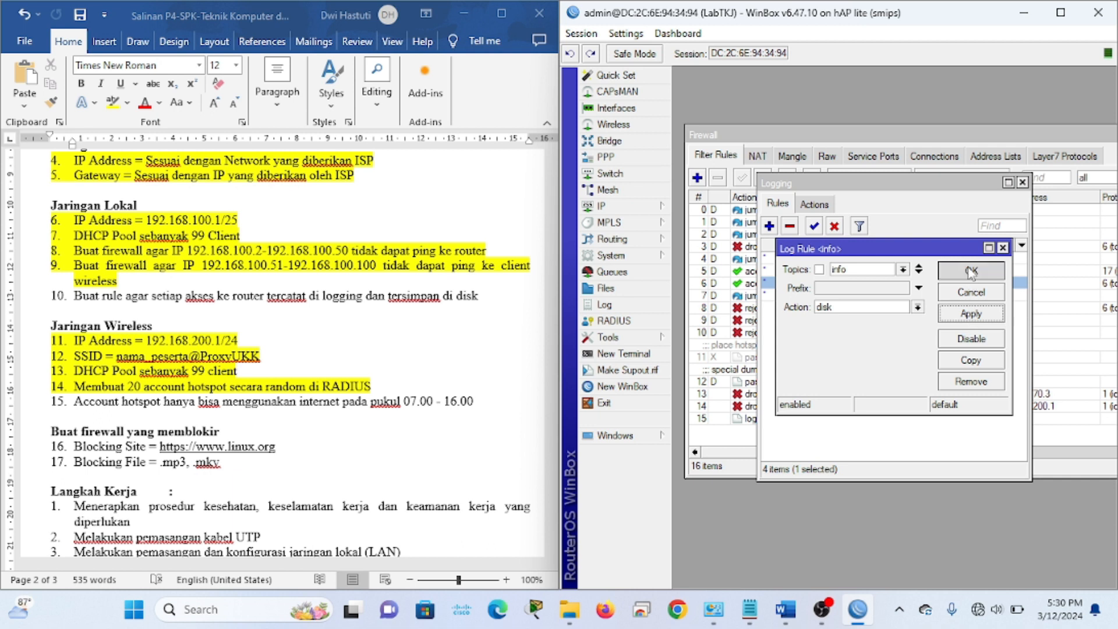
click(970, 272)
Set the warning logging rule to disk and close the Logging window
double_click(974, 294)
click(860, 310)
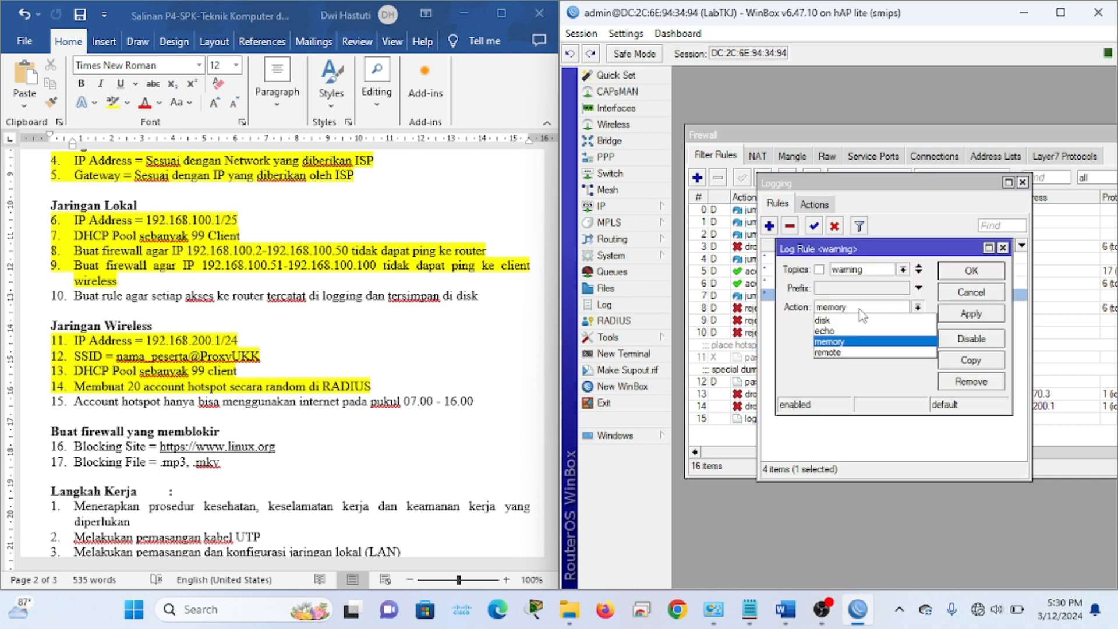
click(862, 309)
click(908, 309)
click(858, 320)
click(955, 323)
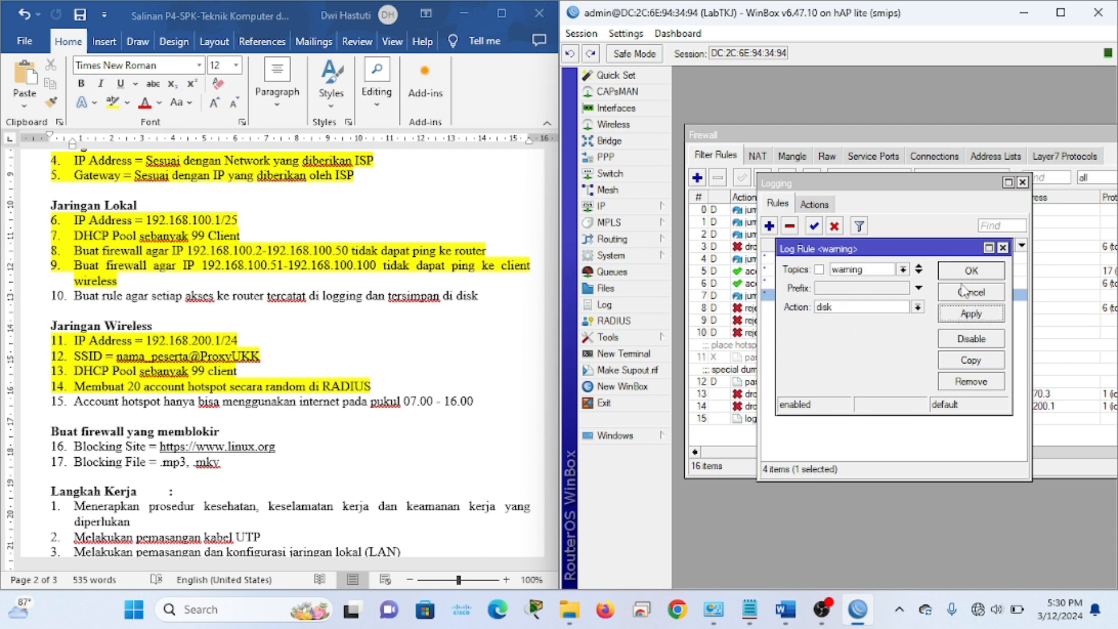
click(959, 270)
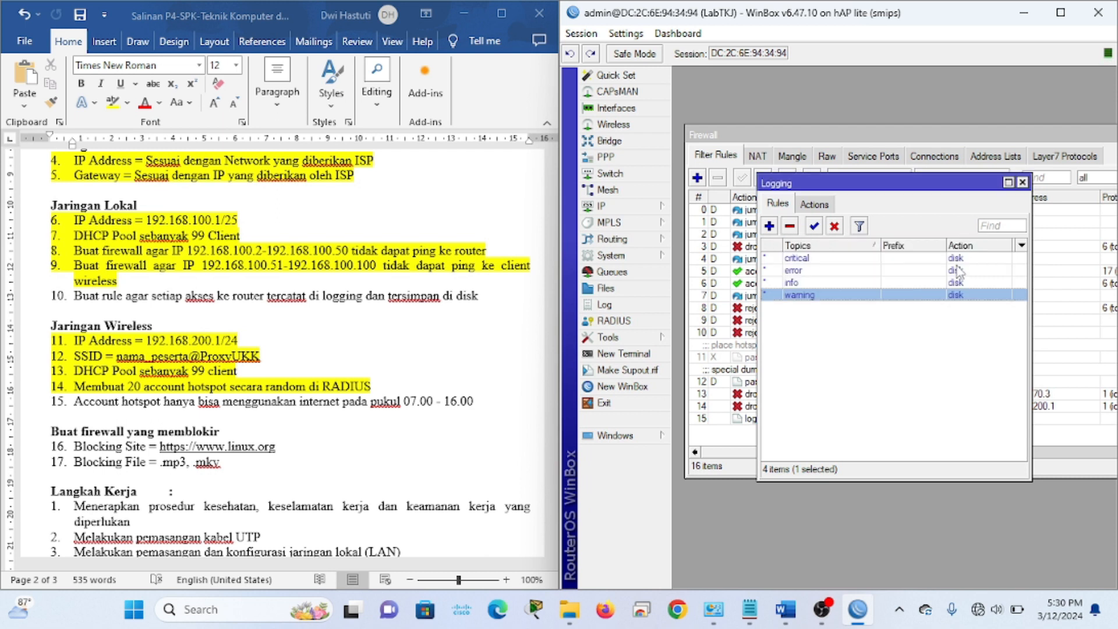
click(1022, 182)
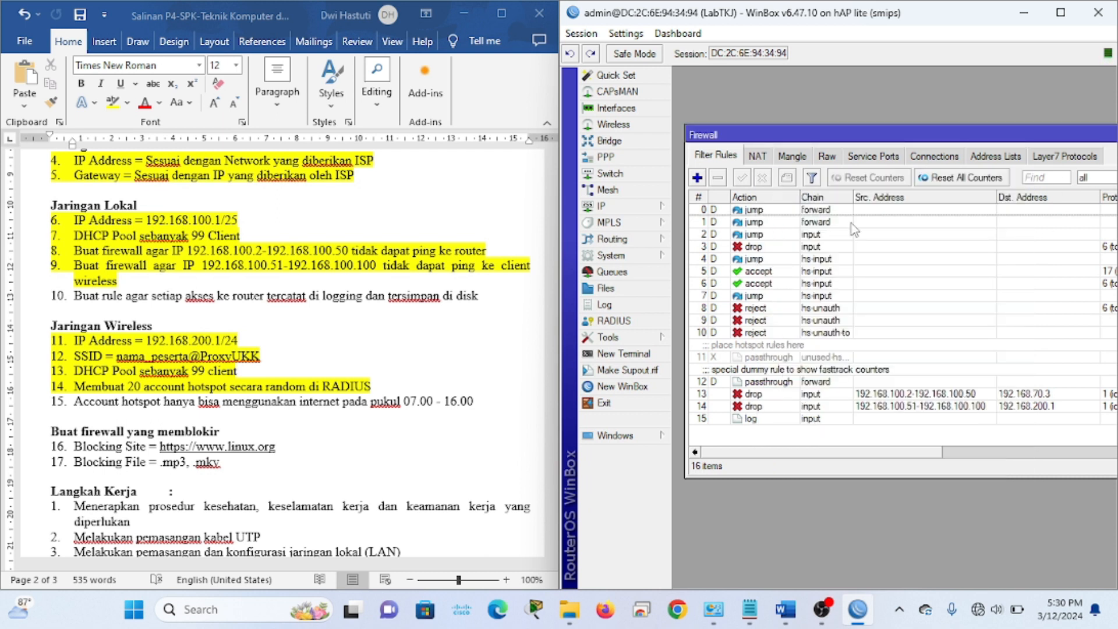
Check the router log entries for firewall rules 14–15, then close the log
click(617, 305)
drag(852, 204, 847, 132)
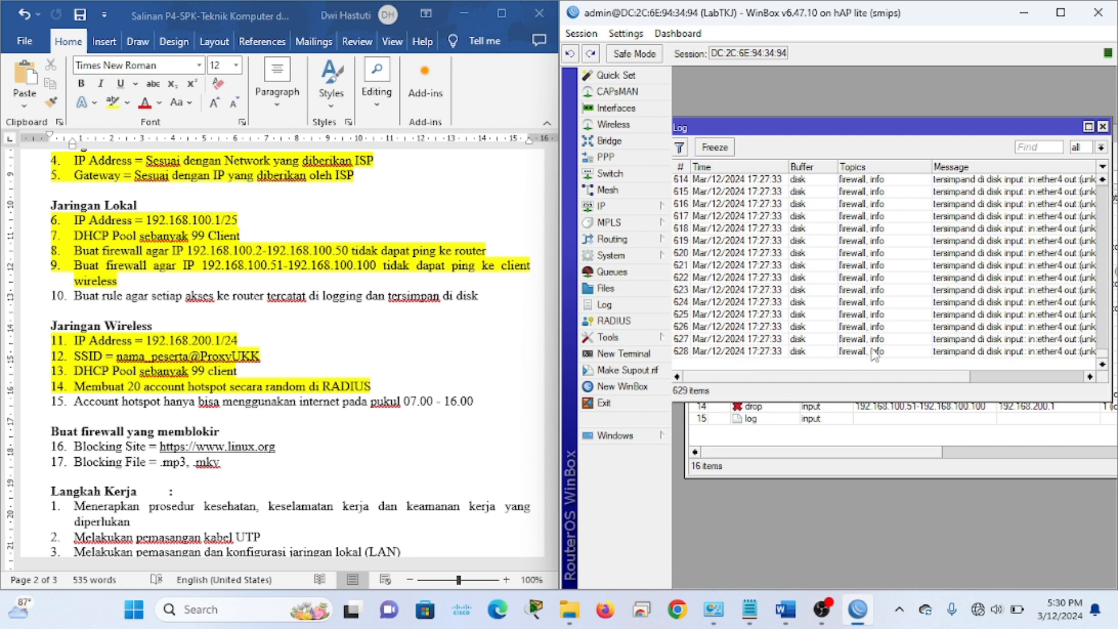
click(1102, 126)
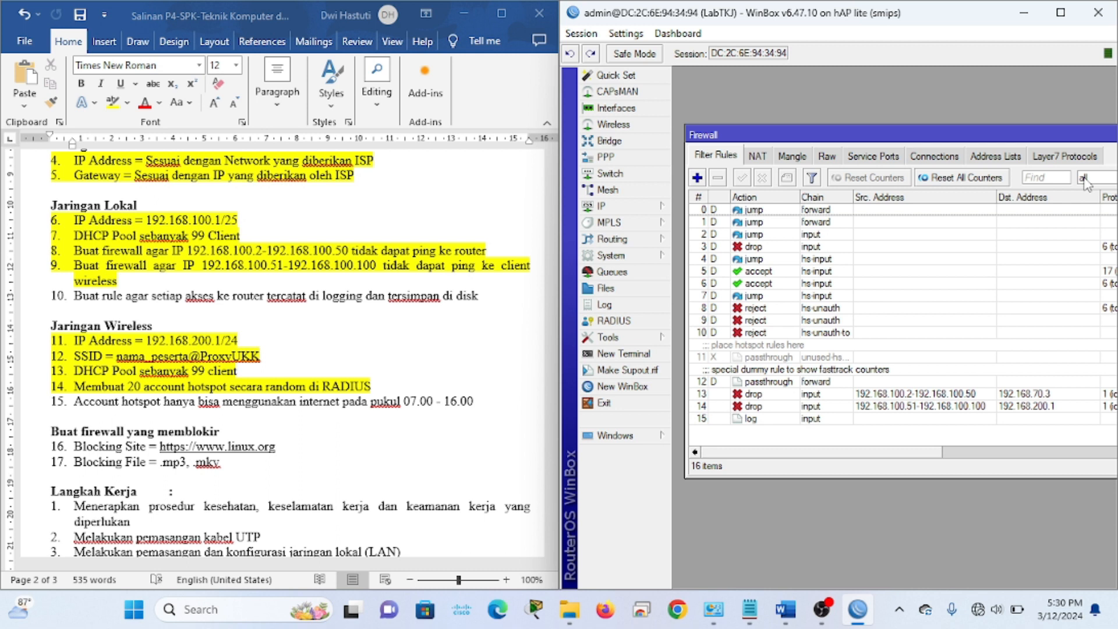
drag(1032, 138, 1005, 112)
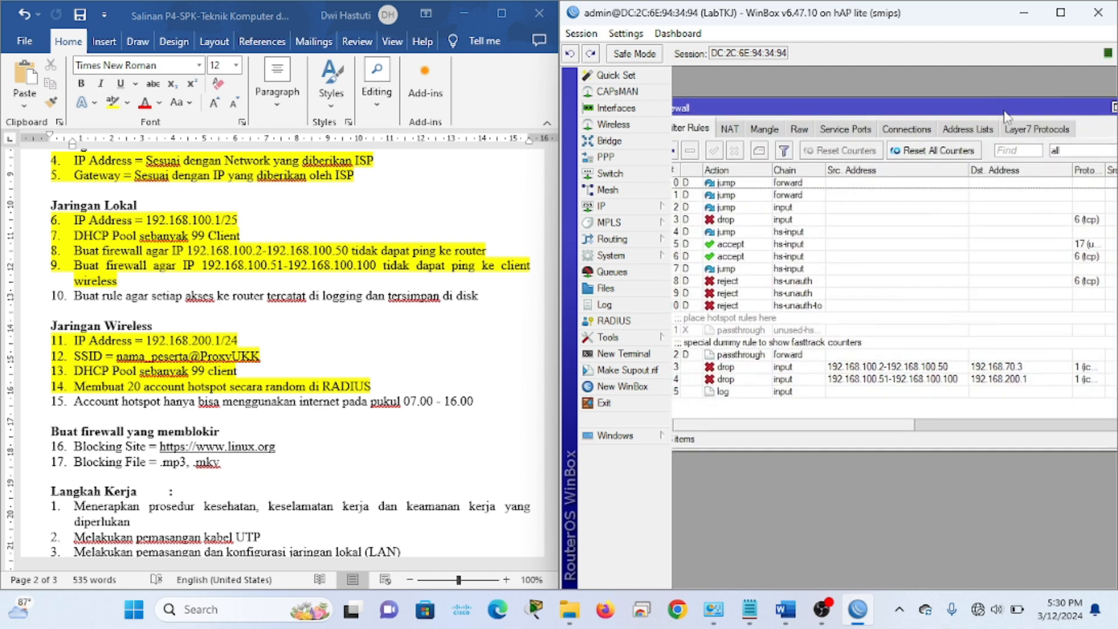
Highlight task 10 in the checklist document in yellow
click(441, 296)
drag(497, 299, 69, 304)
triple_click(68, 302)
click(112, 102)
click(192, 287)
scroll(192, 287, up, 1)
scroll(192, 287, up, 3)
scroll(250, 344, down, 4)
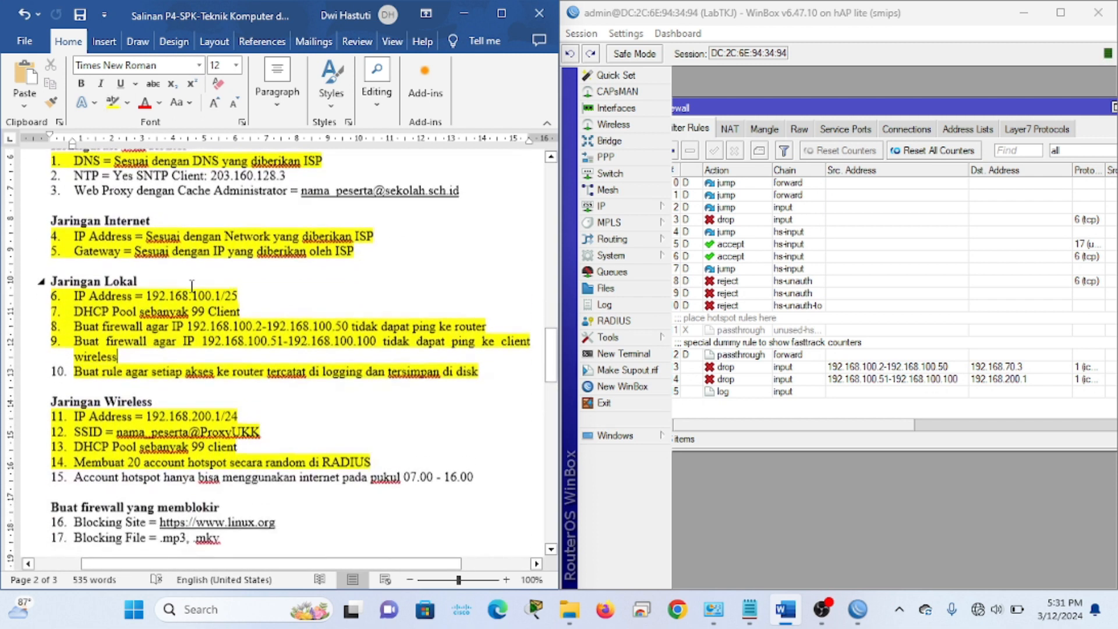
scroll(250, 345, up, 3)
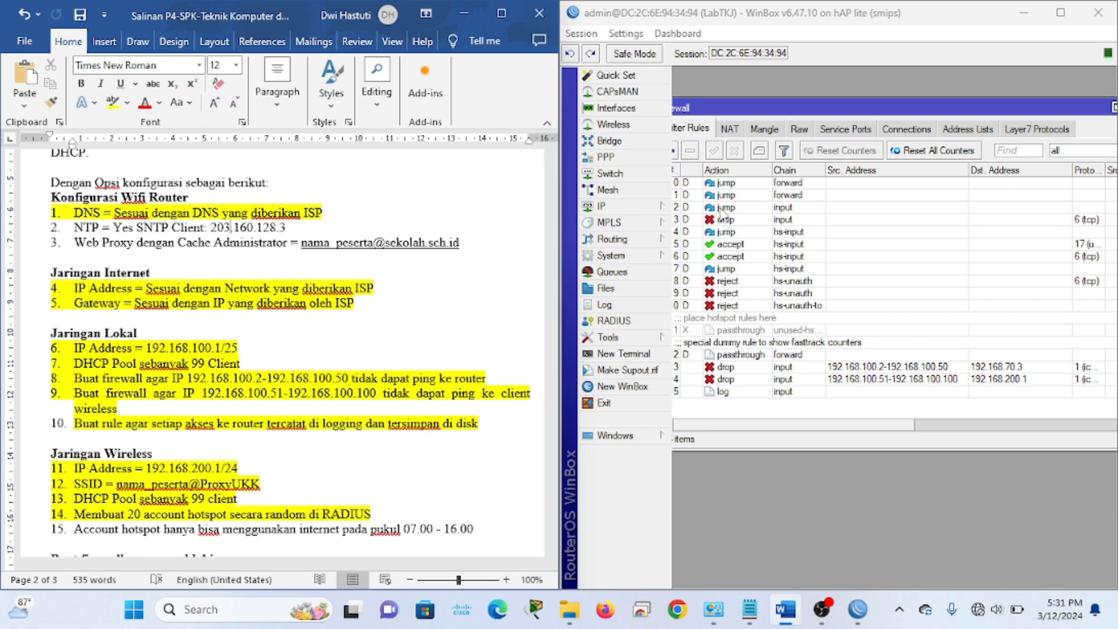
Close the Firewall window
drag(1087, 109, 1009, 116)
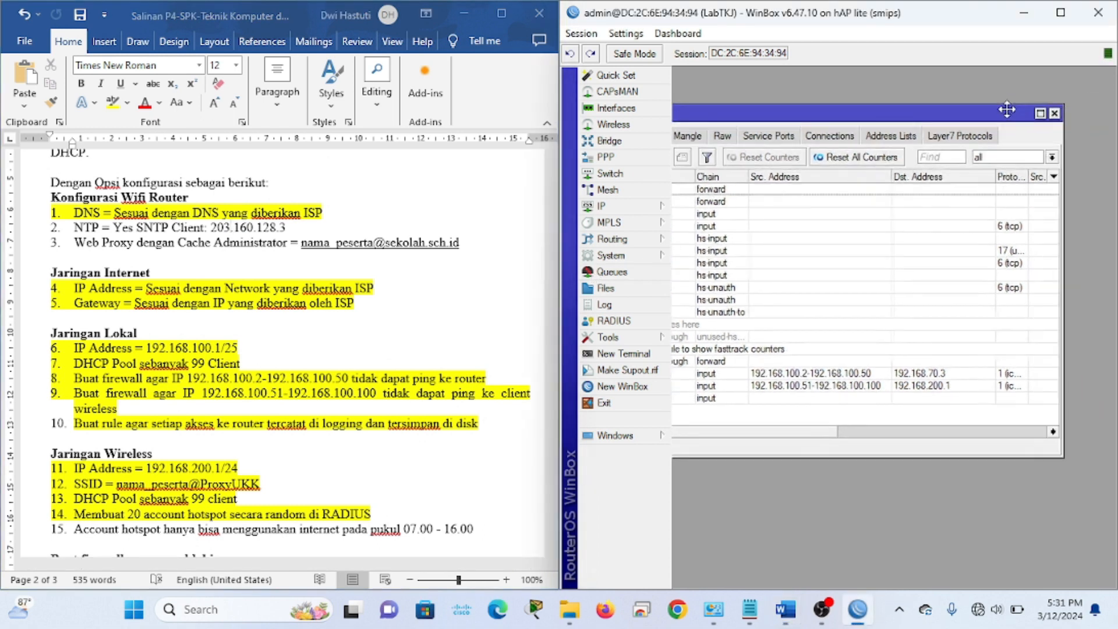
click(1054, 113)
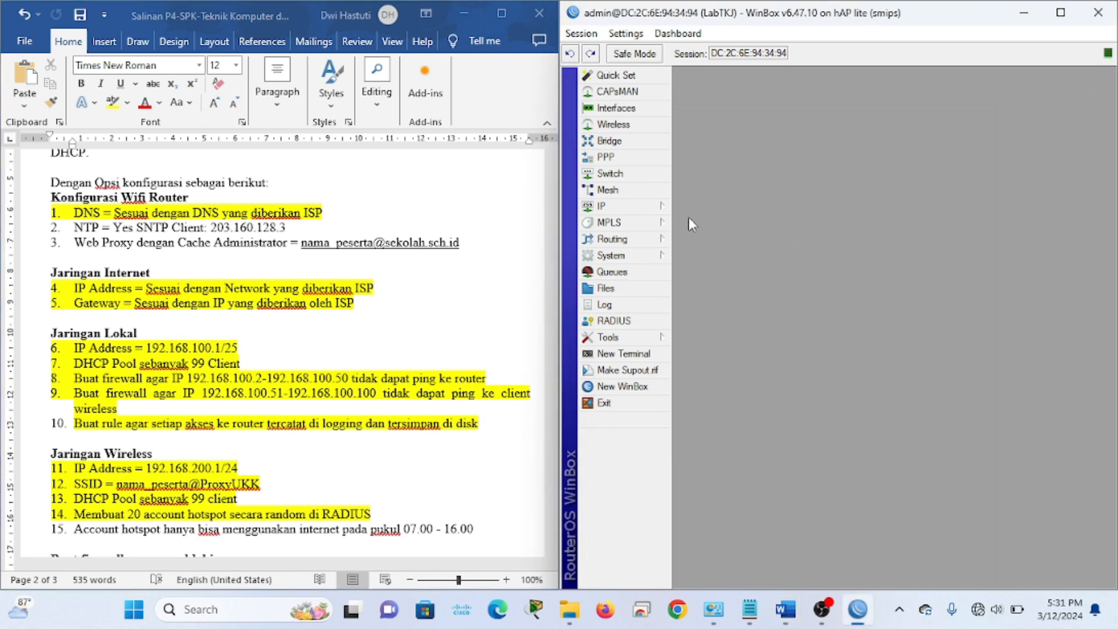
click(640, 208)
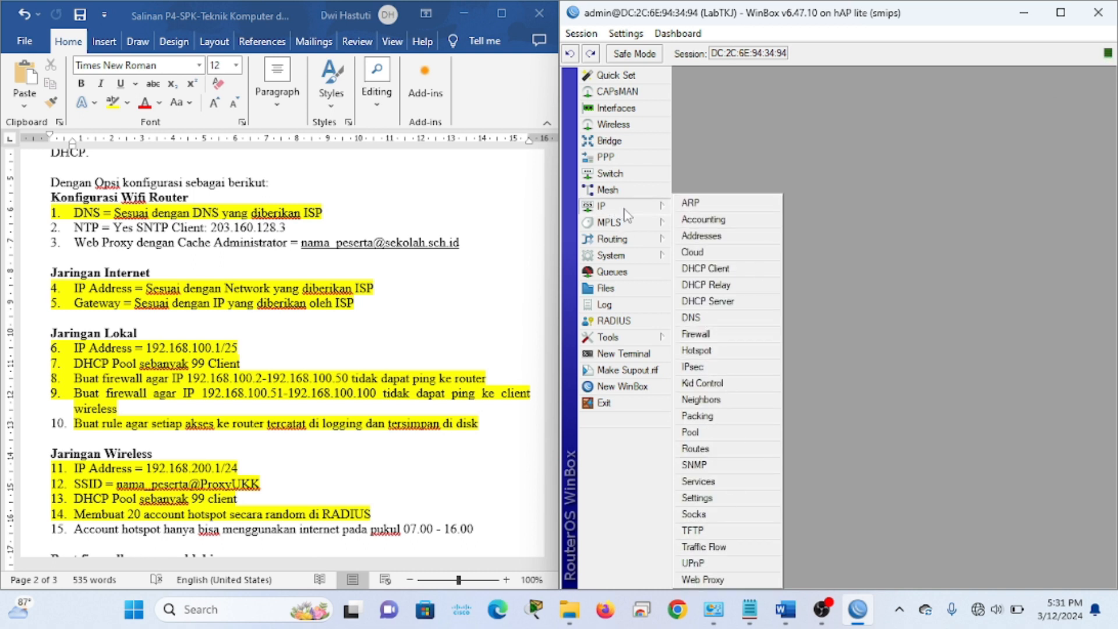
Enable anonymous mode and cache on disk, set the school e-mail as cache administrator, and apply
click(702, 579)
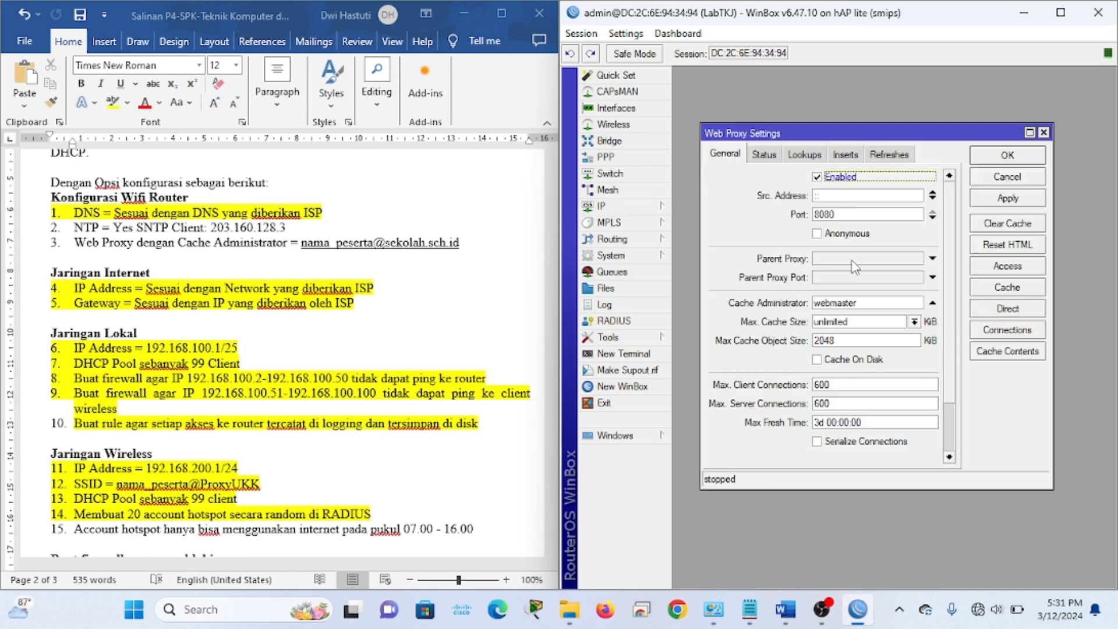
click(831, 234)
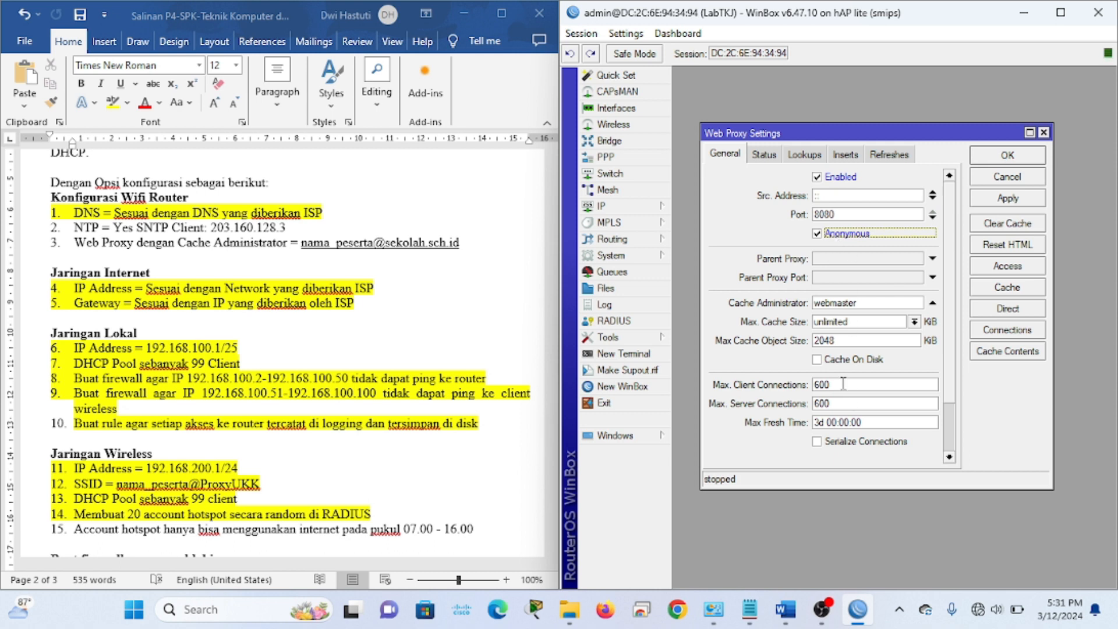
click(832, 367)
click(335, 292)
scroll(336, 293, down, 1)
click(307, 233)
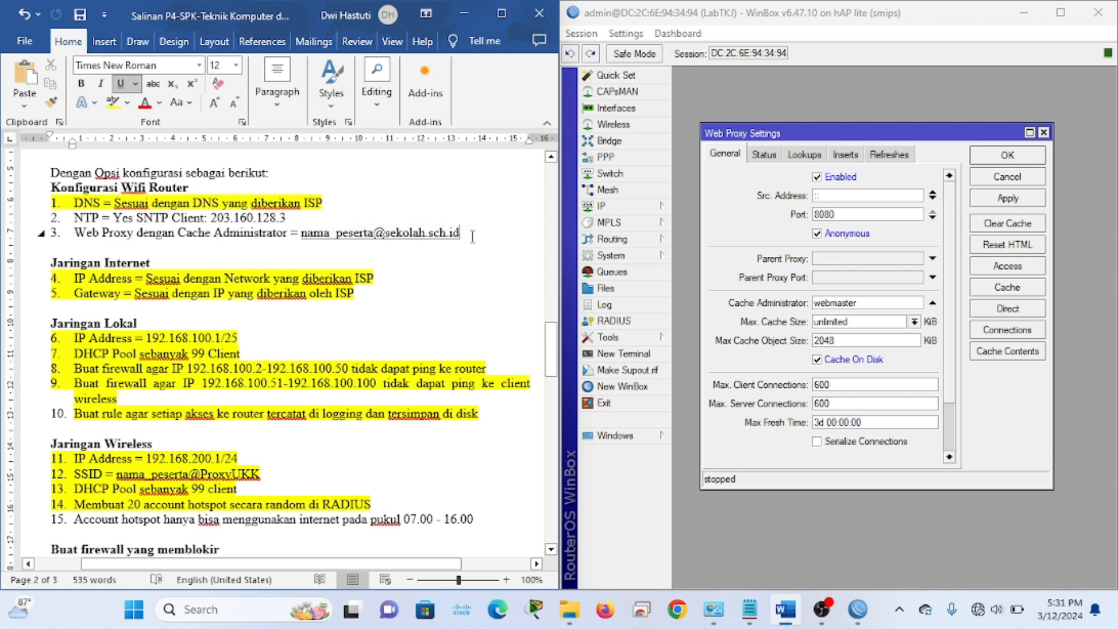
double_click(876, 304)
key(BackSpace)
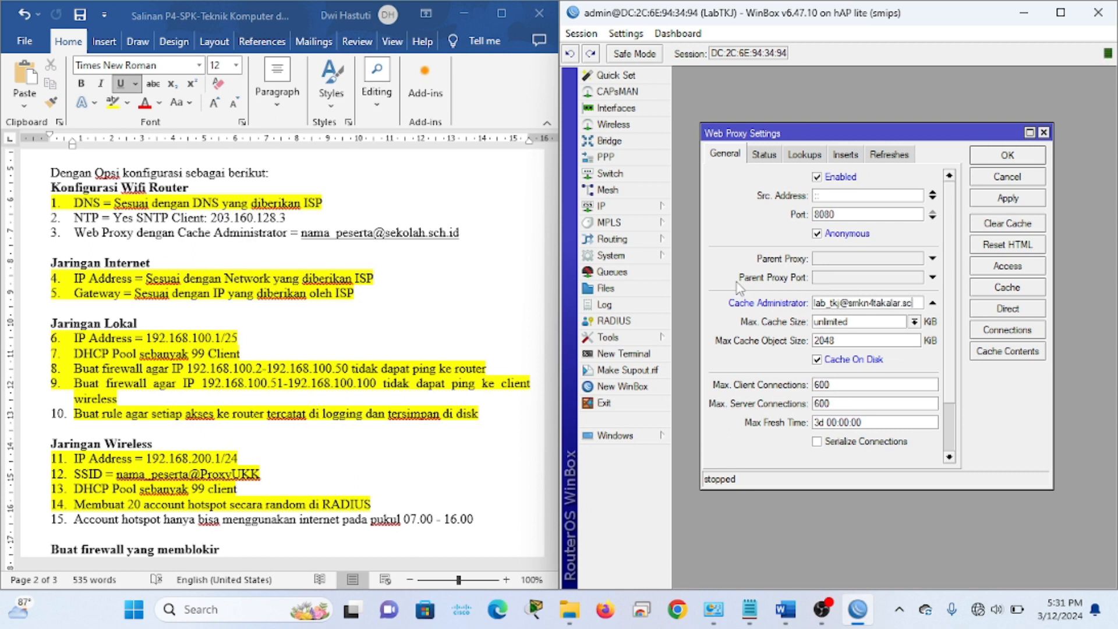
text(d)
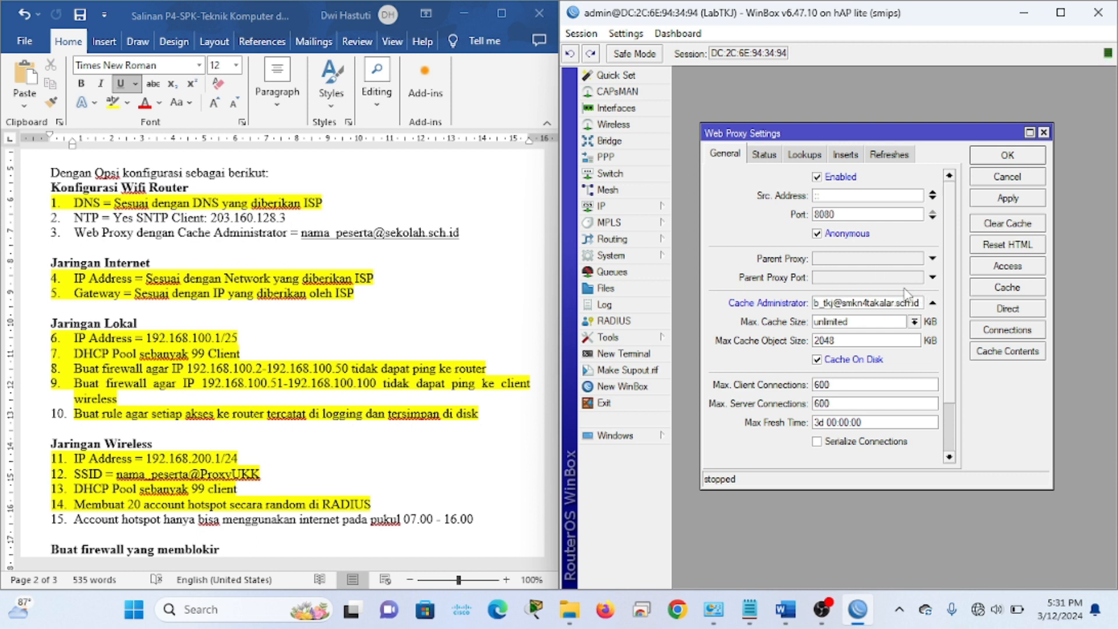
click(1026, 199)
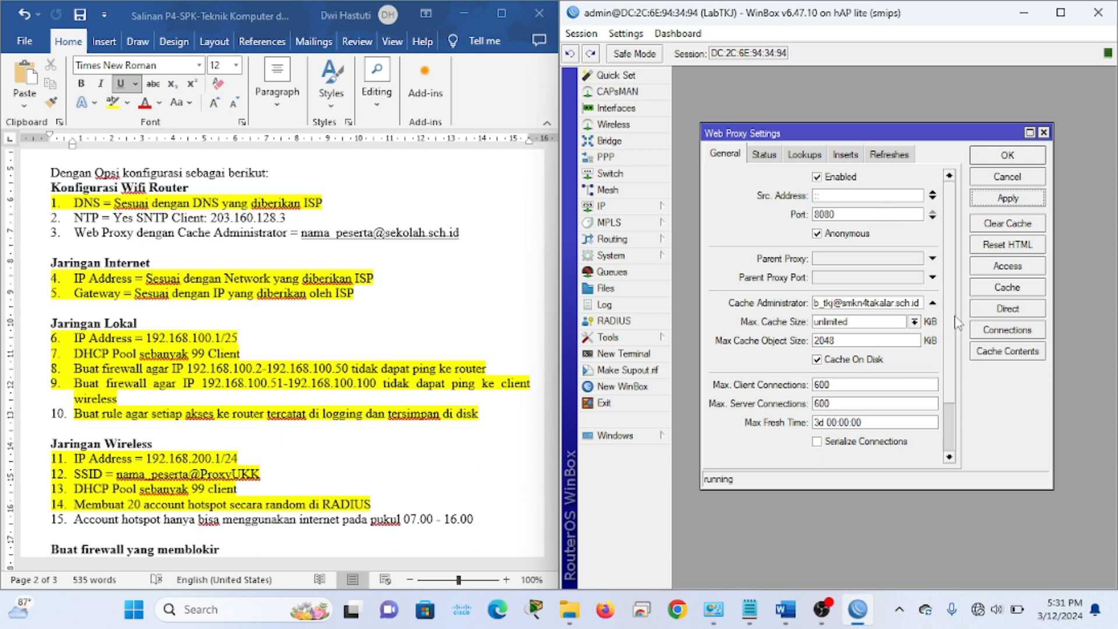
Open the empty Web Proxy Access list and find the blocked file-type requirement in the task document
click(1014, 269)
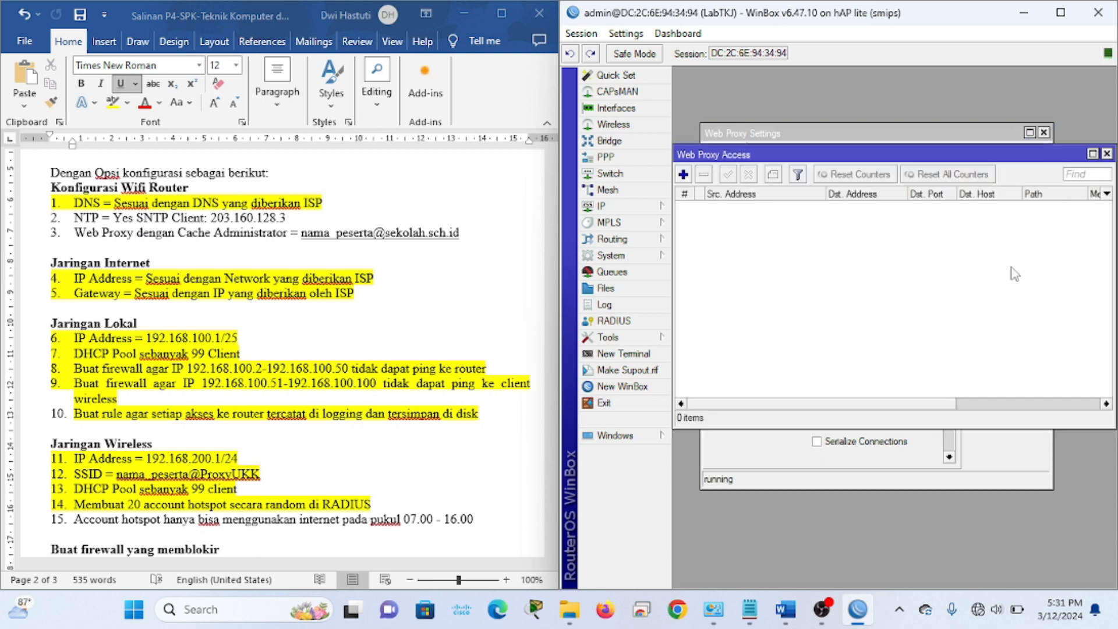
drag(805, 158, 824, 161)
click(306, 334)
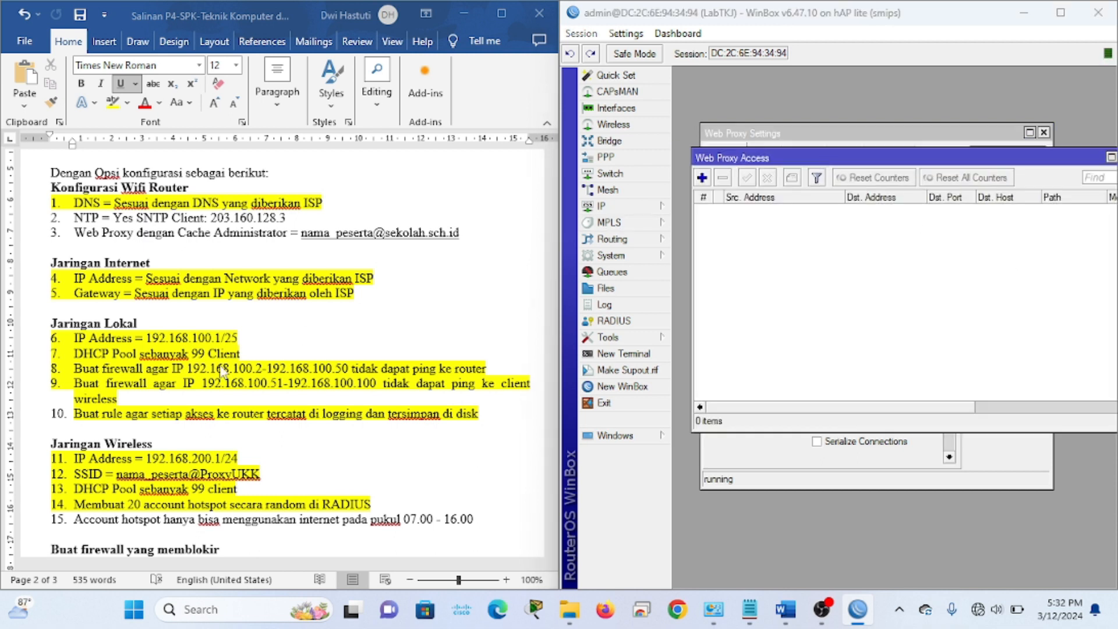
scroll(306, 334, down, 5)
scroll(157, 347, down, 2)
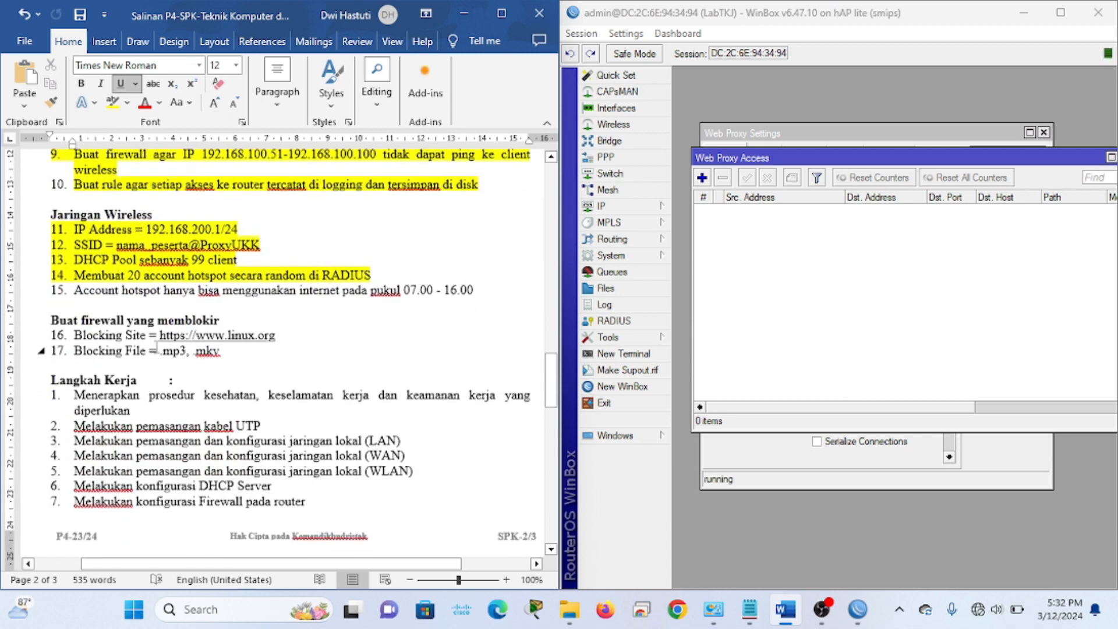
scroll(279, 357, up, 2)
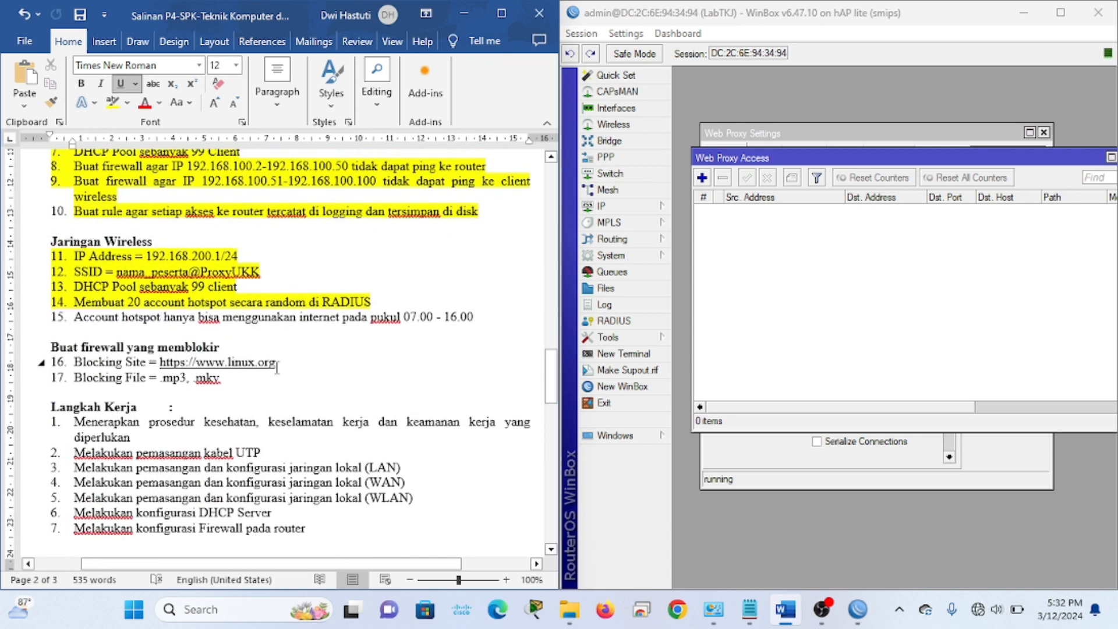
click(245, 377)
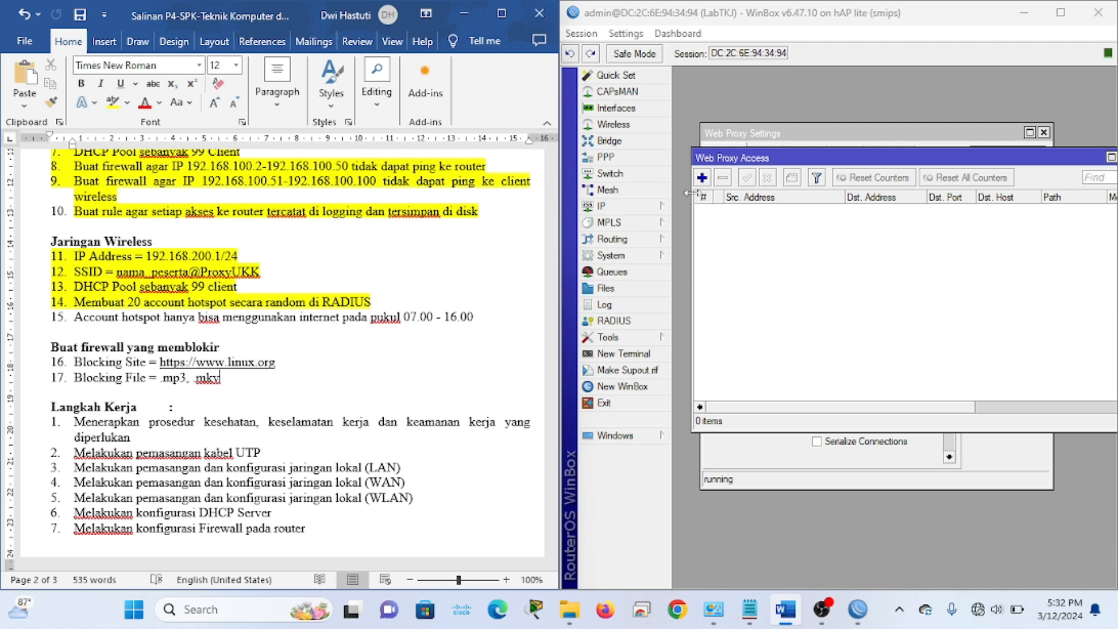
Start a new proxy access rule and highlight web proxy requirement line 3 in yellow
click(702, 177)
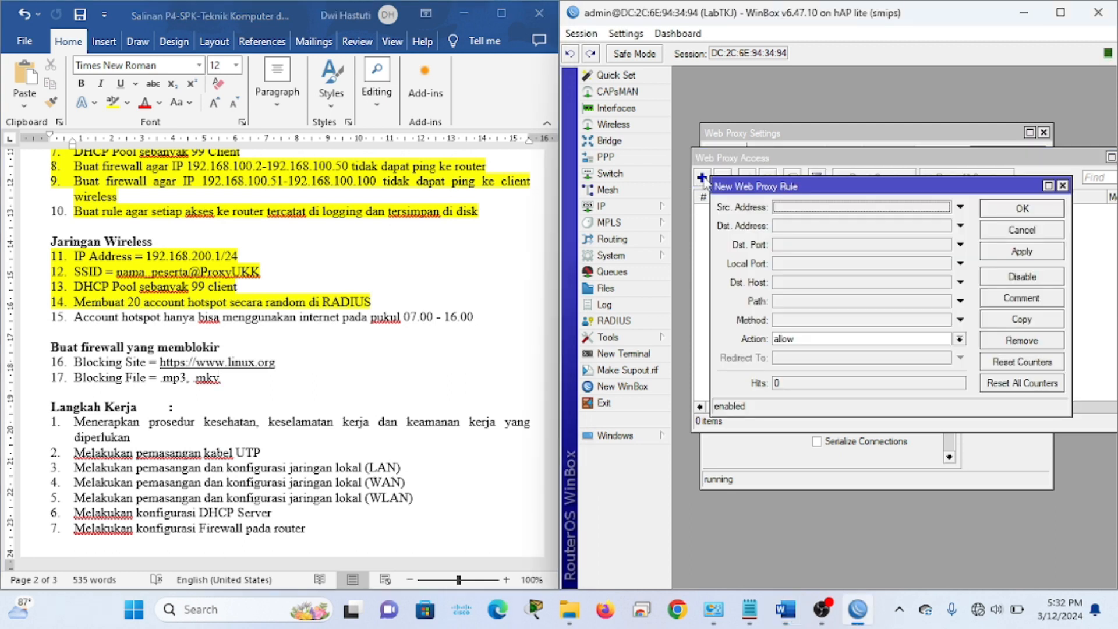
click(359, 227)
scroll(359, 227, up, 5)
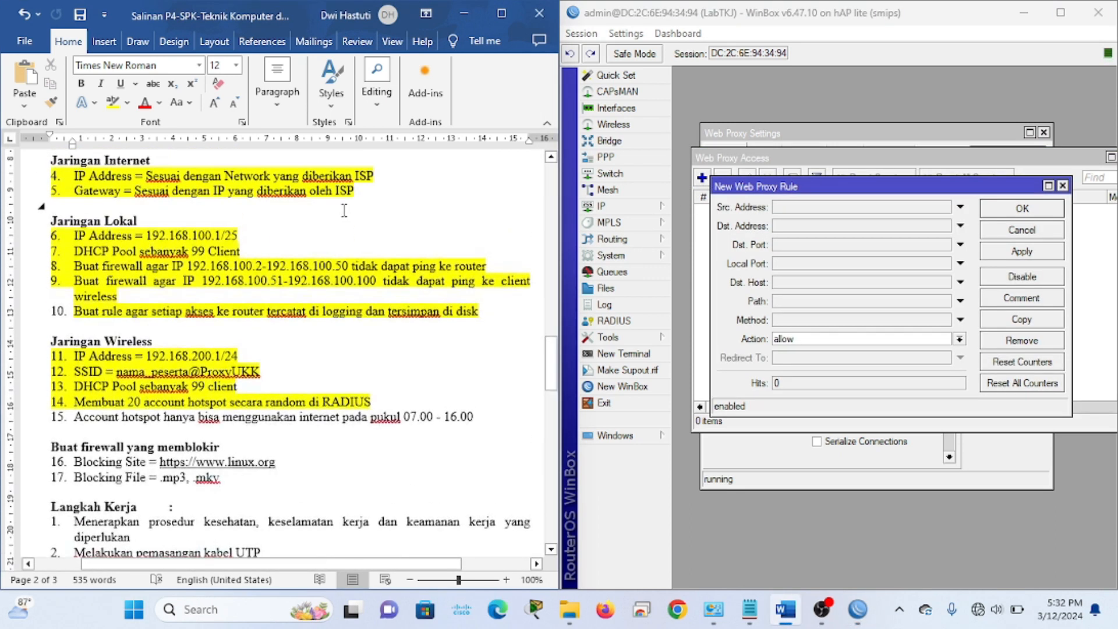
drag(478, 252, 40, 242)
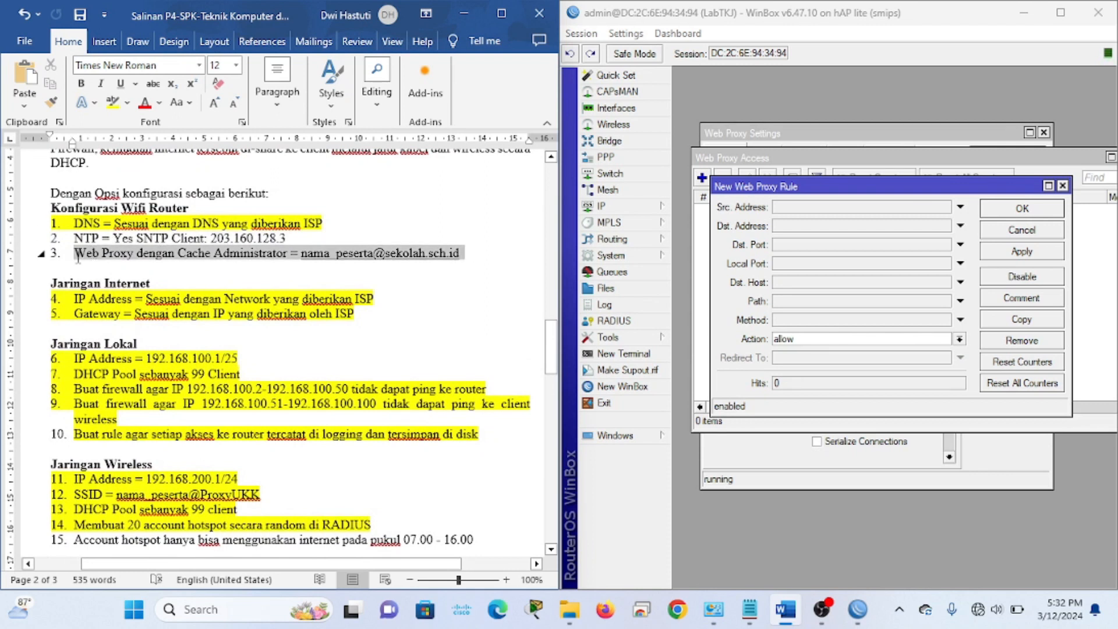
click(113, 105)
click(314, 379)
scroll(215, 300, down, 6)
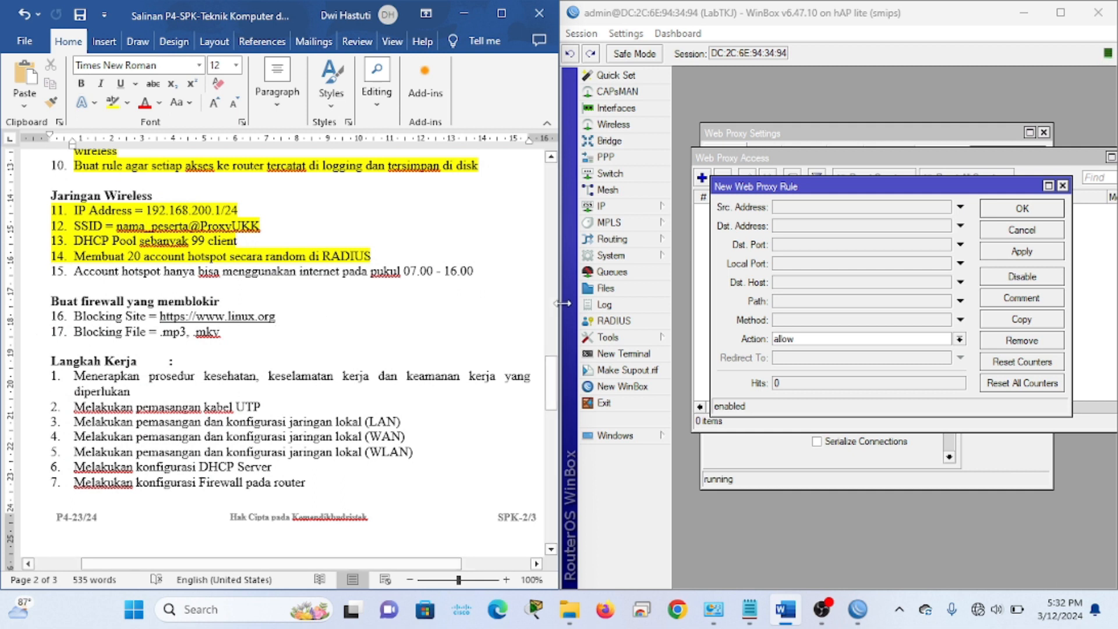
Deny source 192.168.200.0/24 access to destination host linux.org and save the rule
mouse_move(812, 193)
mouse_down()
mouse_move(807, 262)
mouse_move(811, 200)
mouse_move(811, 212)
mouse_up()
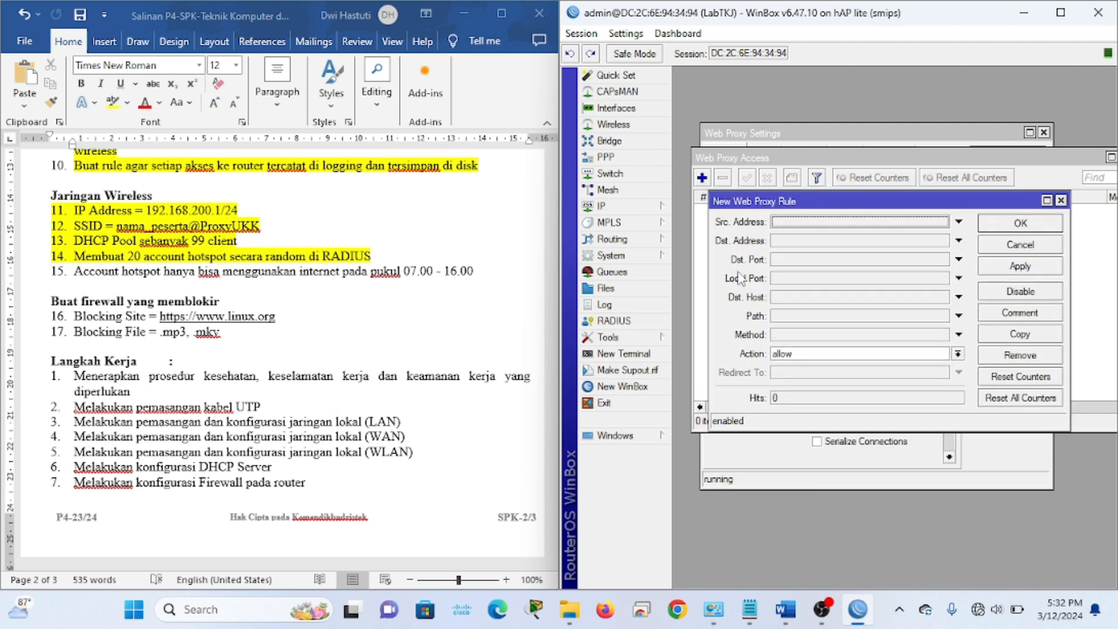
click(793, 226)
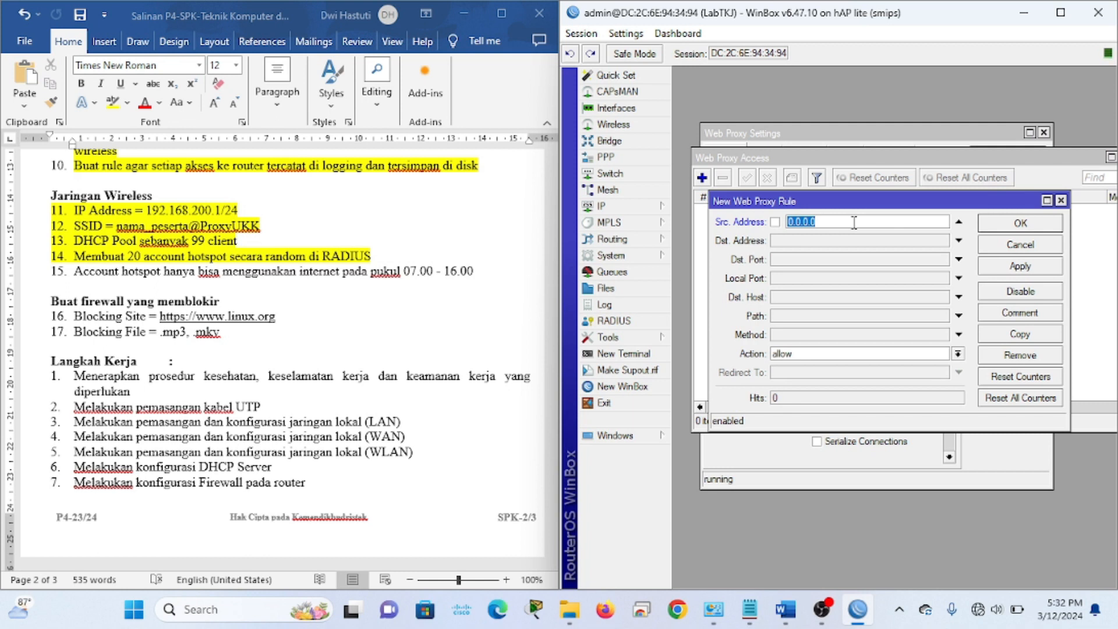
text(192.168.200.0/)
text(24)
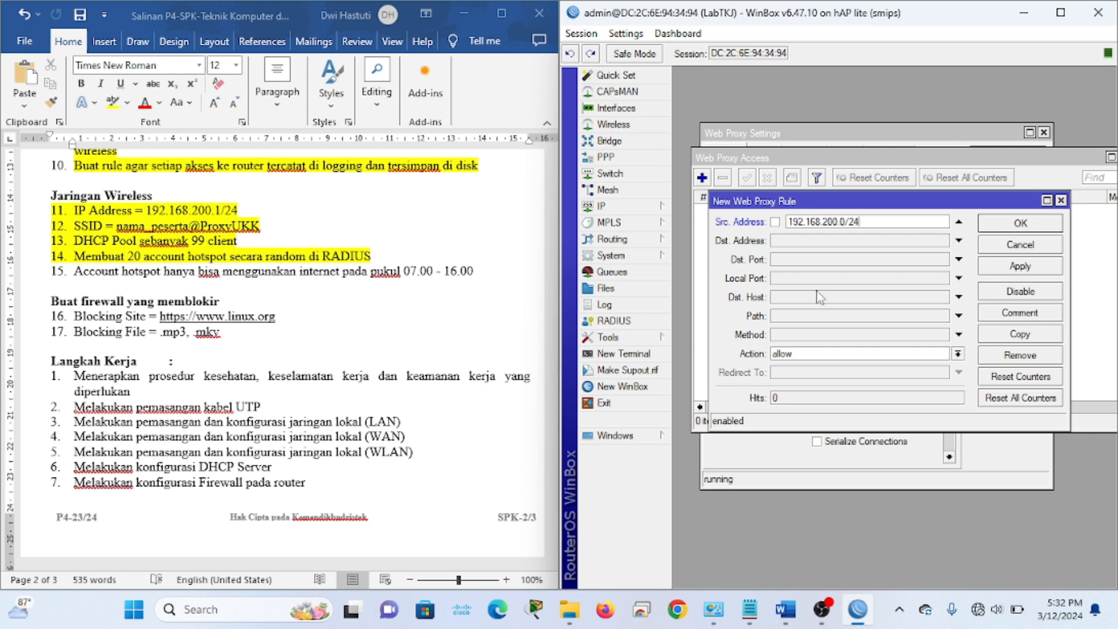
click(784, 299)
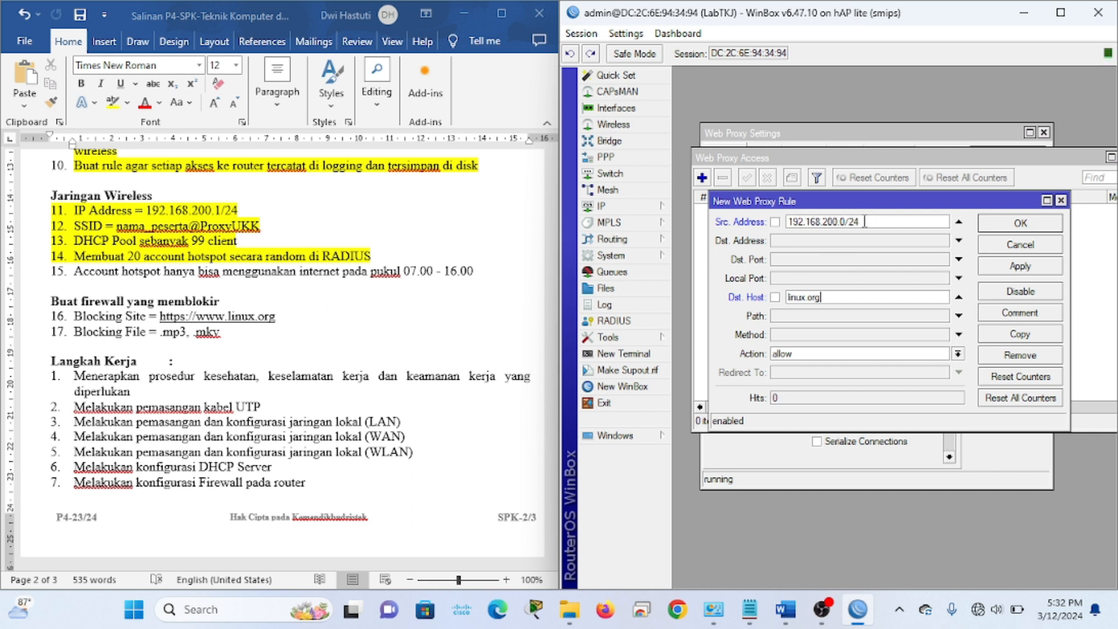
click(792, 356)
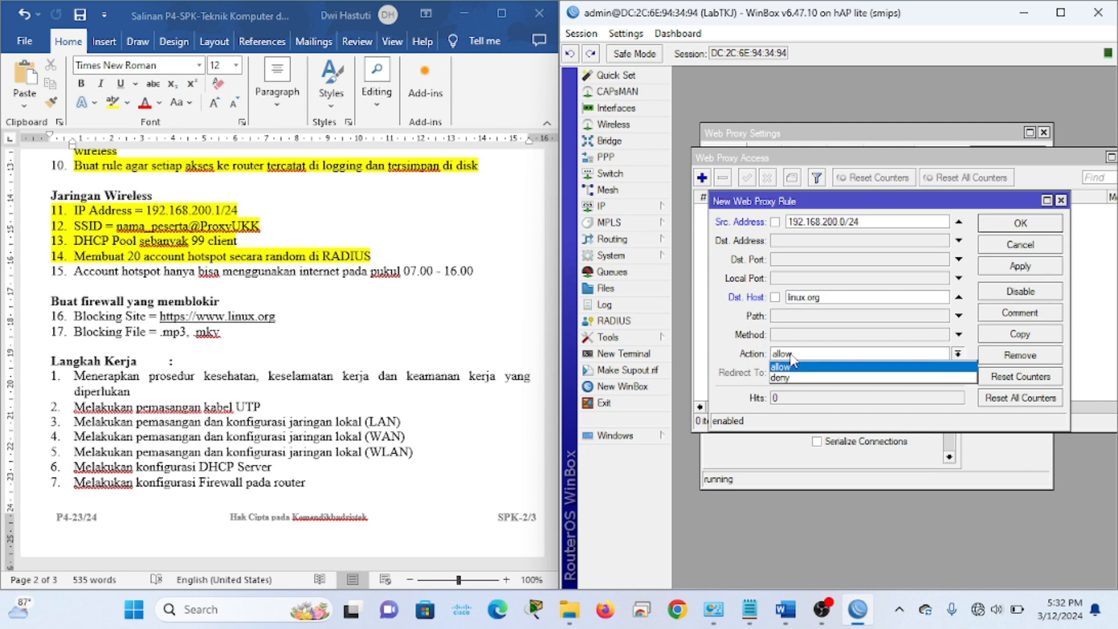
click(804, 378)
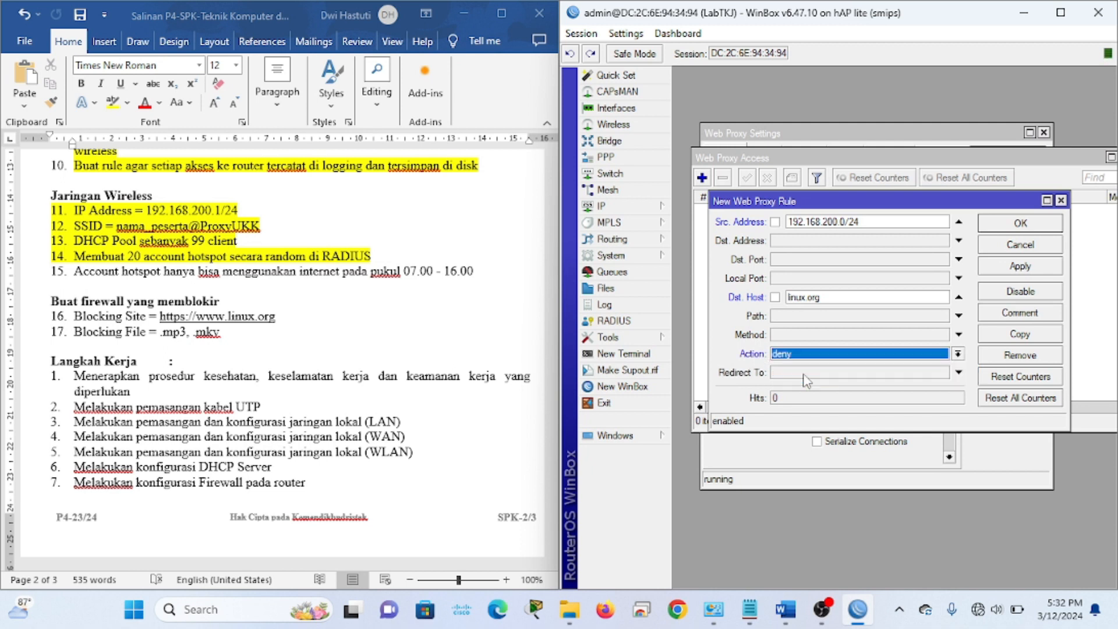
click(1053, 269)
click(1030, 227)
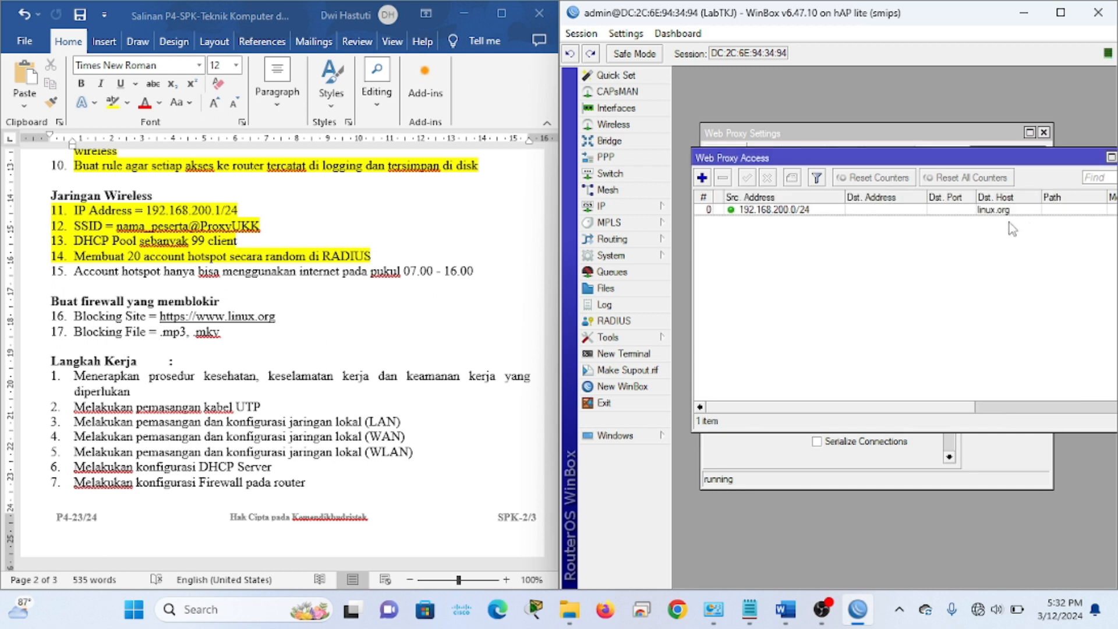
Add deny rules for paths *.mp3 and *.mkv from 192.168.200.0/24
click(701, 178)
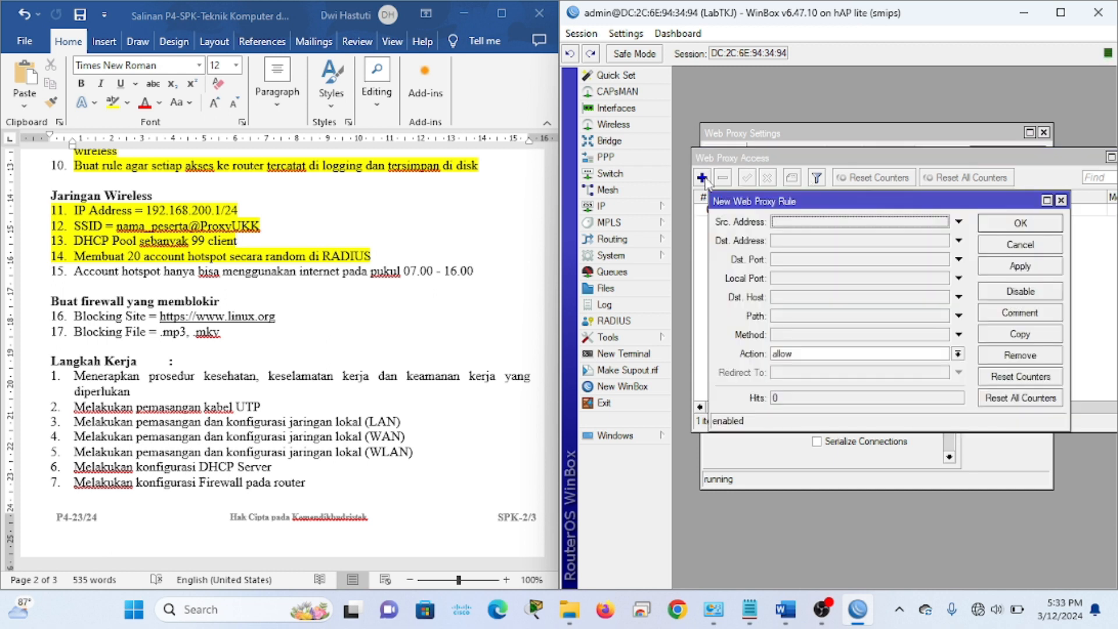
click(788, 226)
text(19)
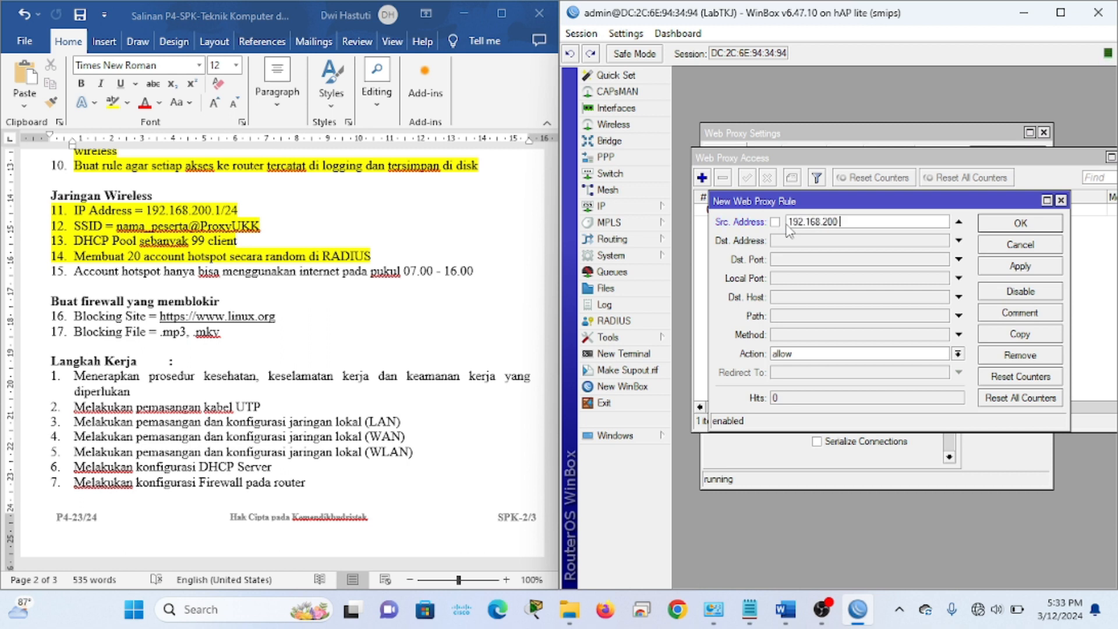
text(2.168.200.0/24)
click(801, 319)
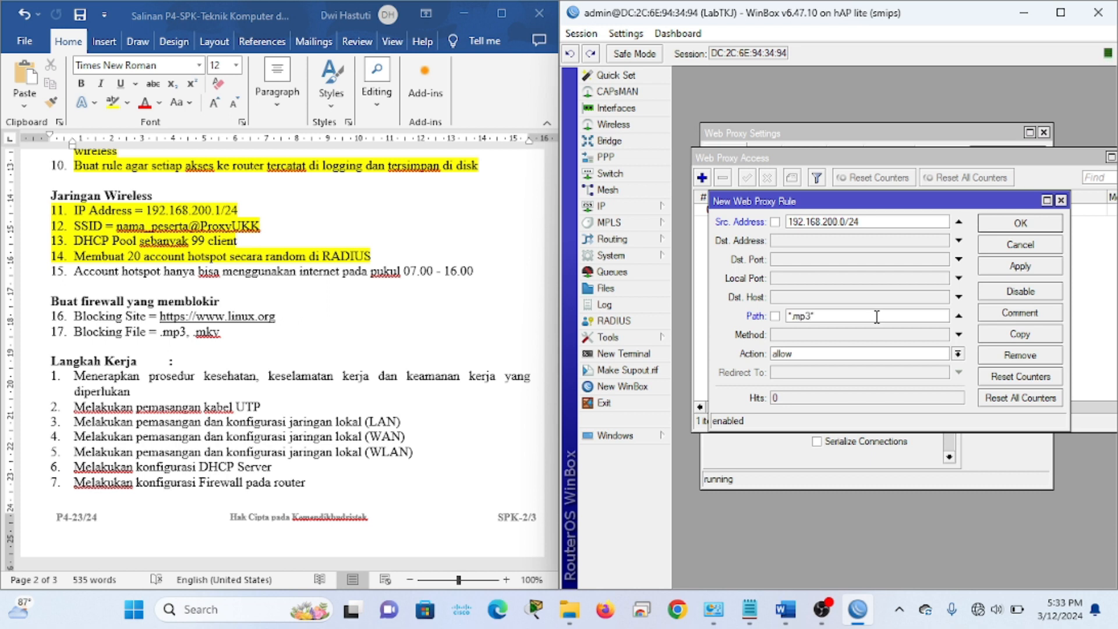
click(830, 354)
click(782, 376)
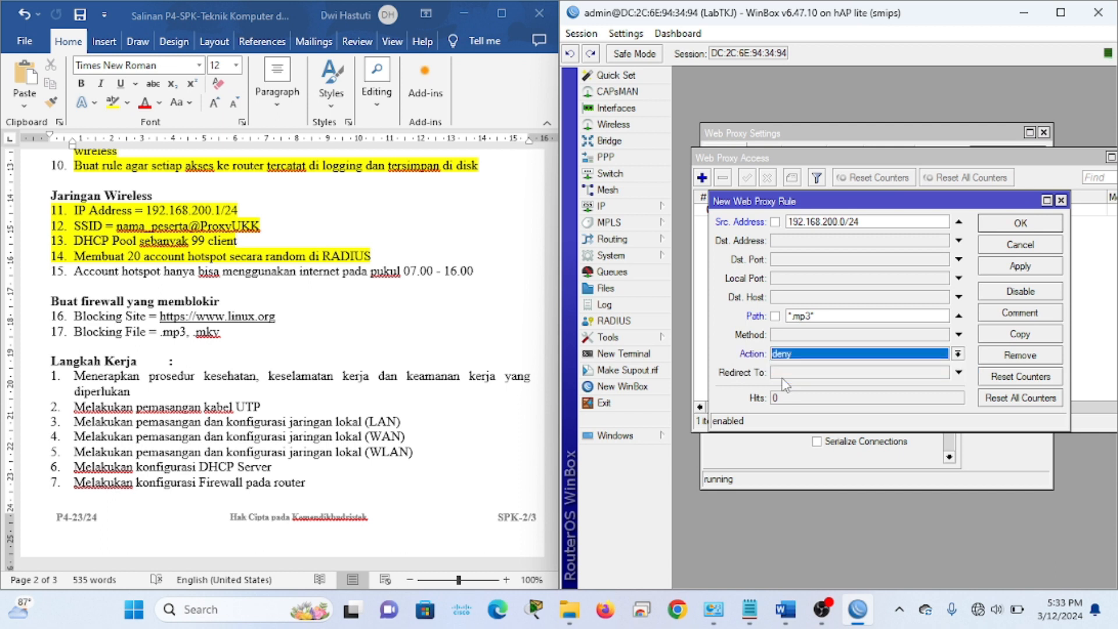
click(1018, 268)
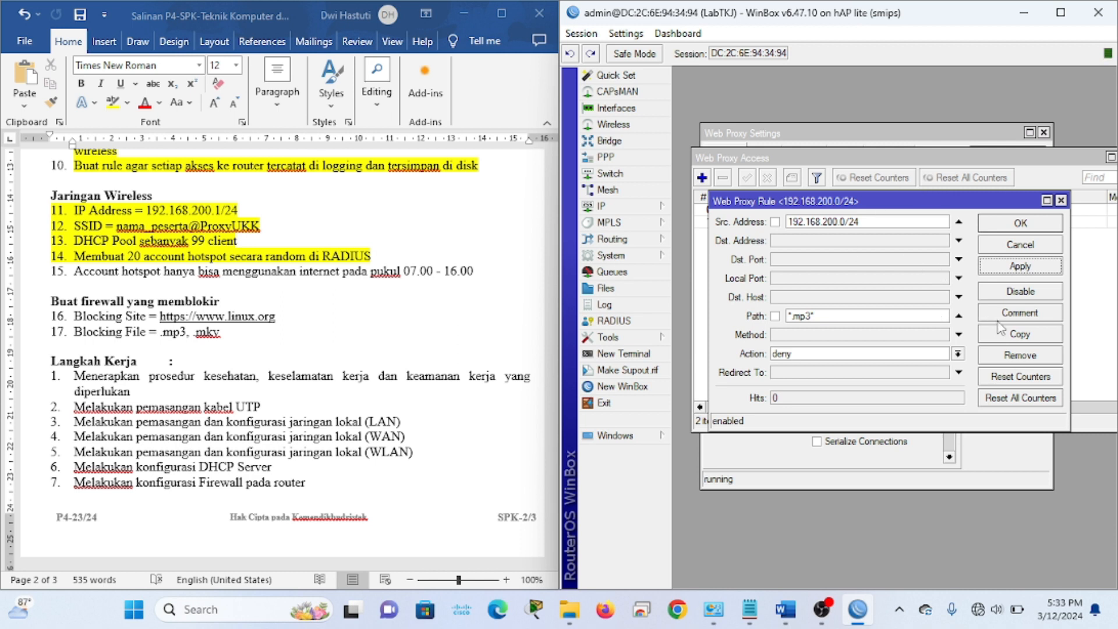
click(1022, 339)
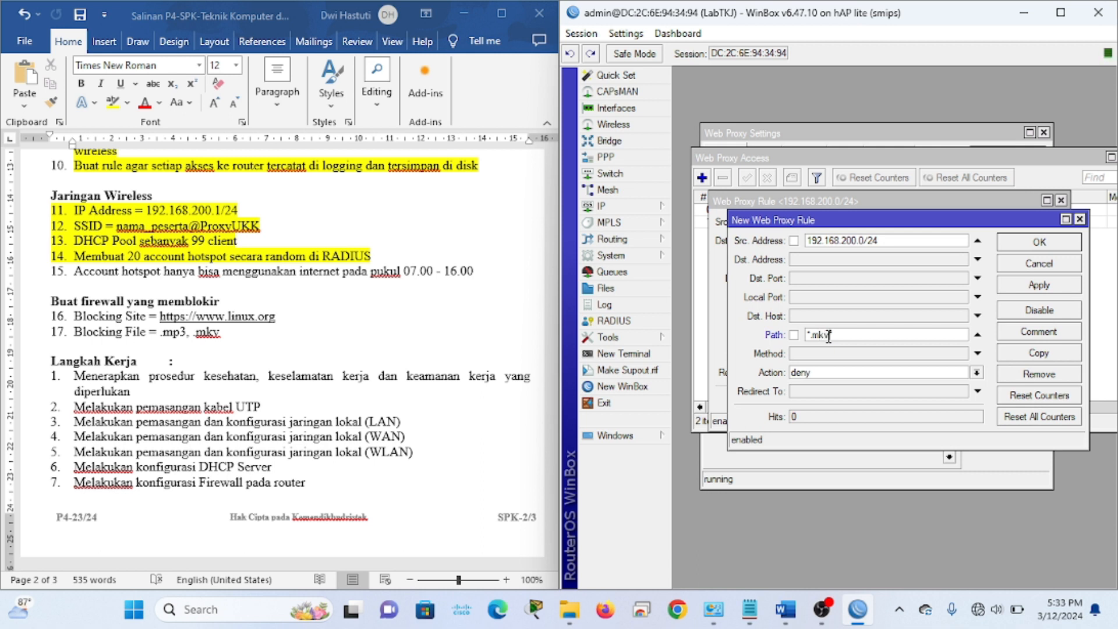
click(1030, 287)
click(1029, 265)
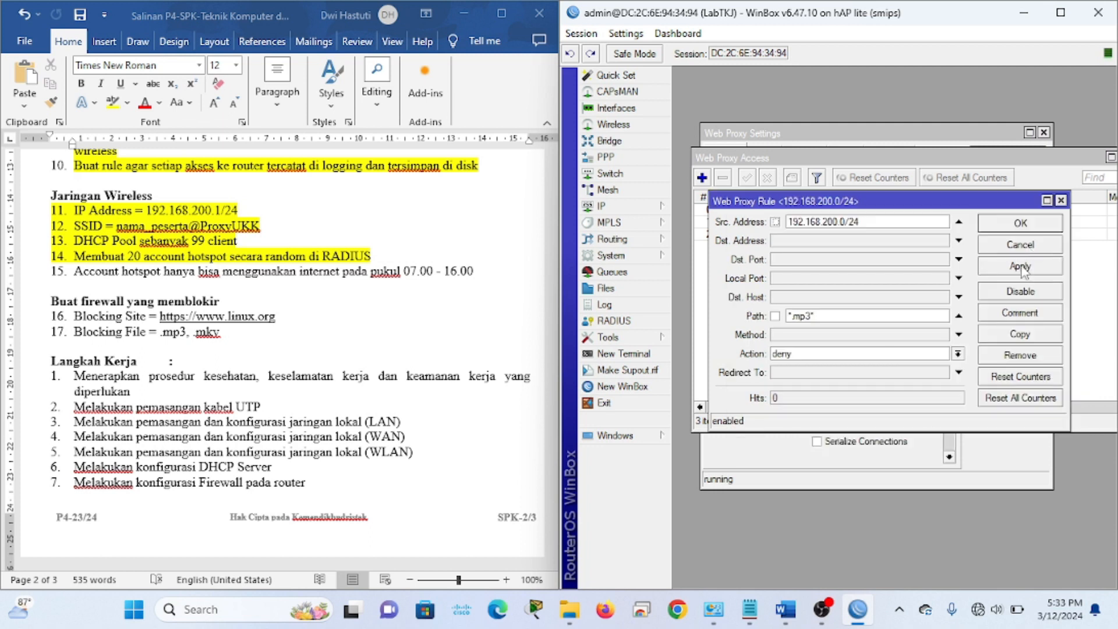
click(1013, 227)
Highlight checklist lines 16–17 in yellow and close the web proxy windows
drag(1018, 160, 989, 157)
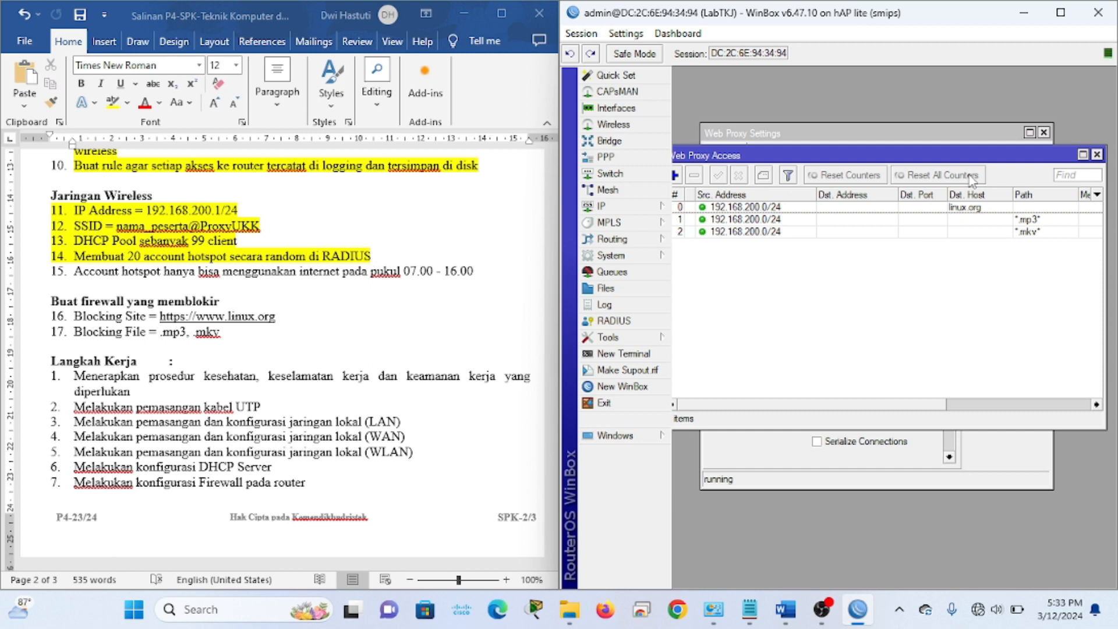
click(235, 333)
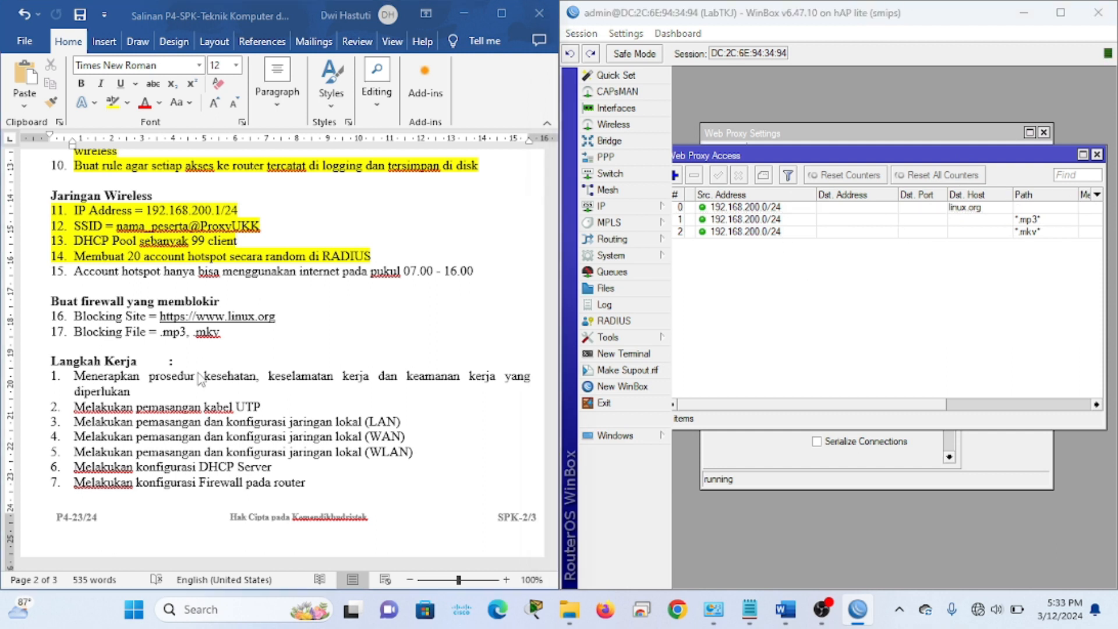
shift+click(74, 316)
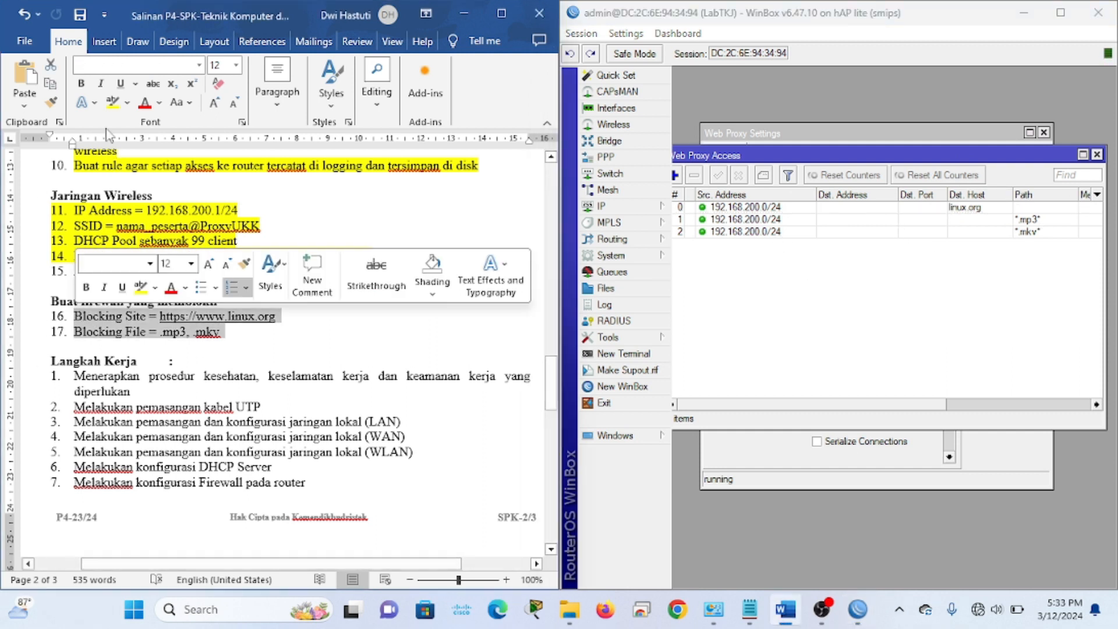
click(113, 102)
drag(818, 160, 860, 168)
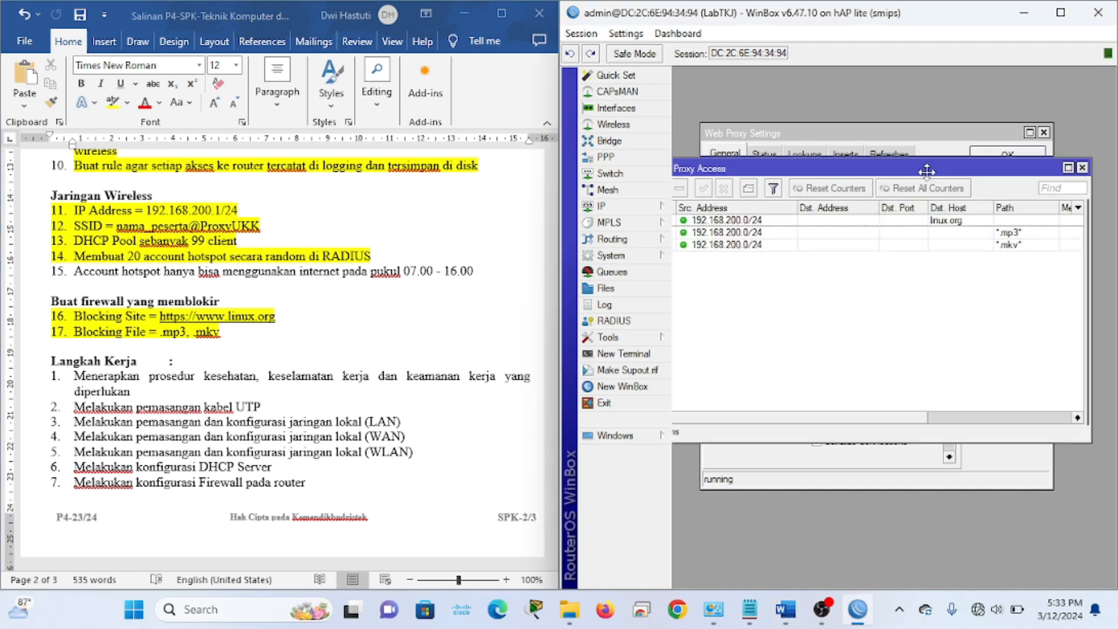
click(1087, 163)
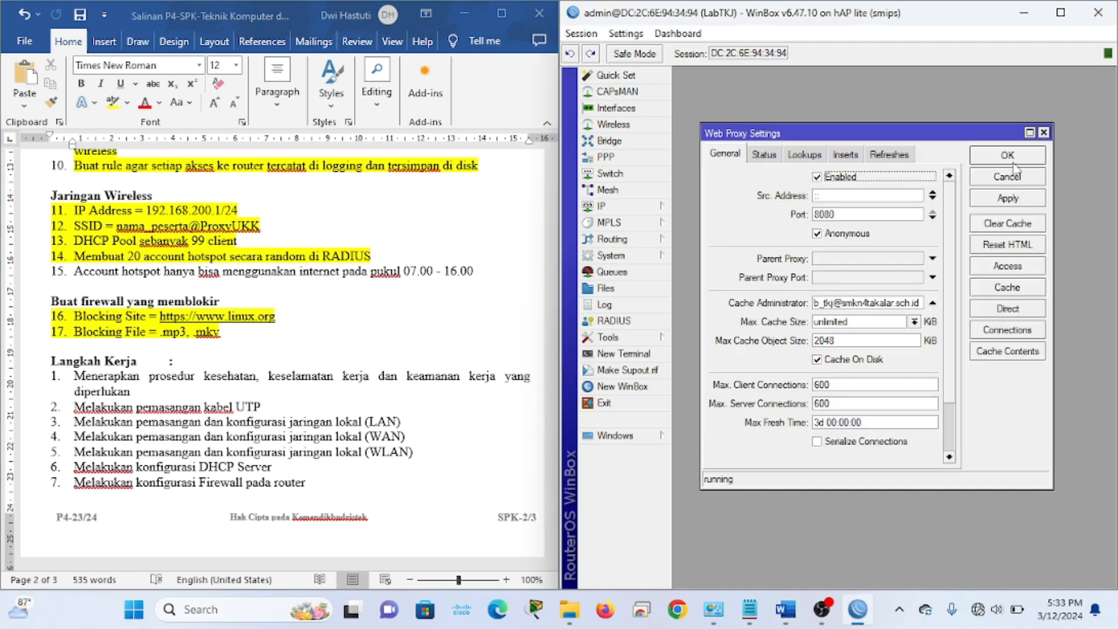
click(1012, 157)
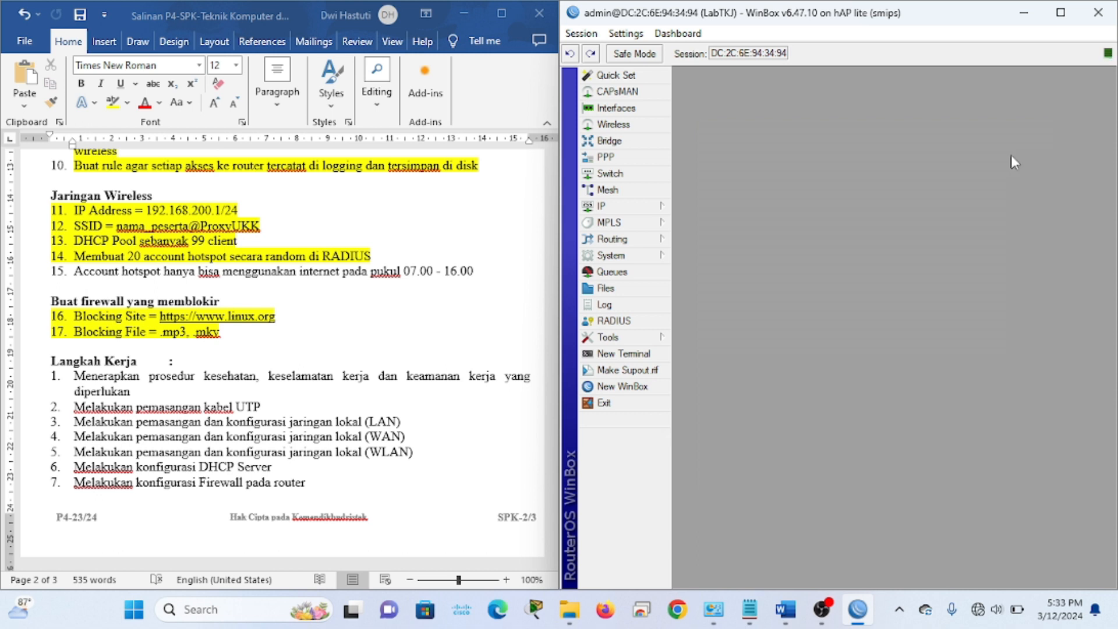
Start a new forward-chain filter rule matching content linux.org
click(625, 208)
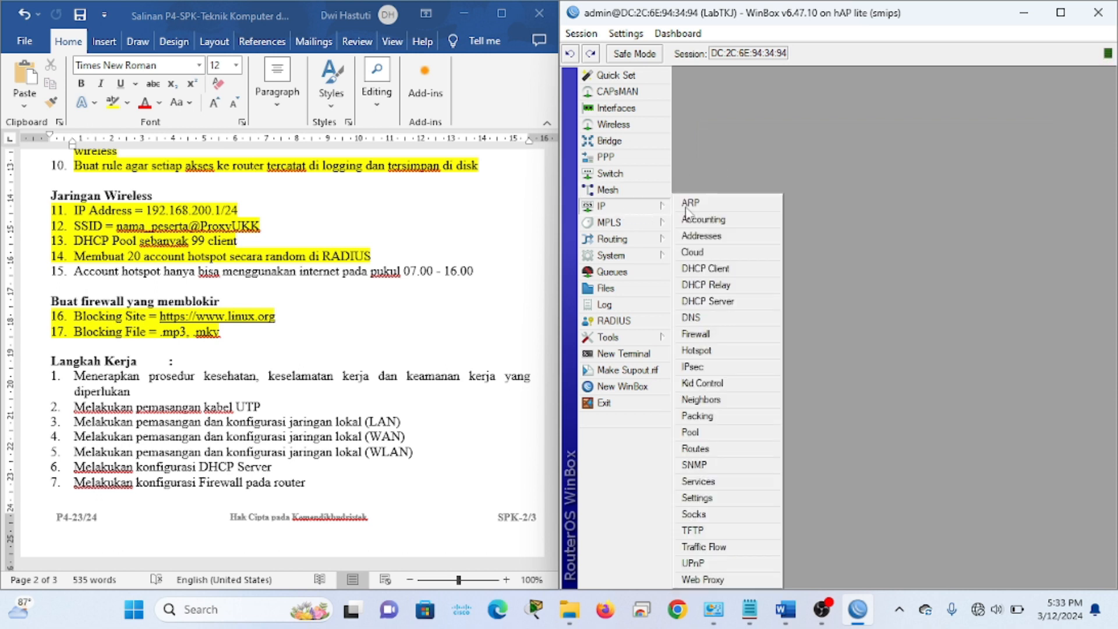
click(715, 334)
drag(818, 141, 786, 117)
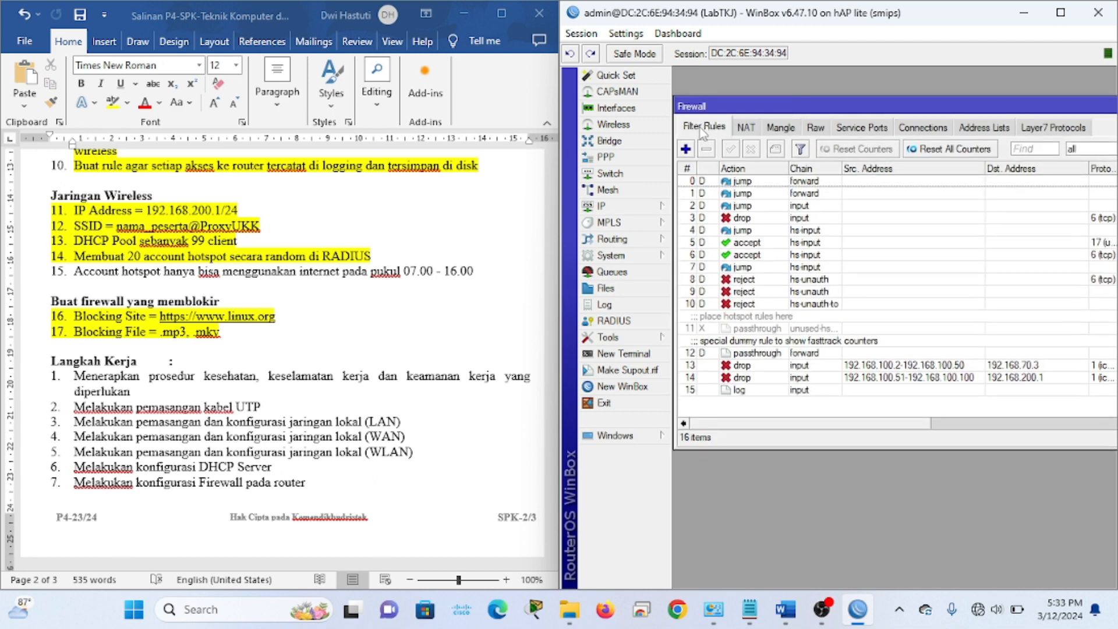
click(685, 149)
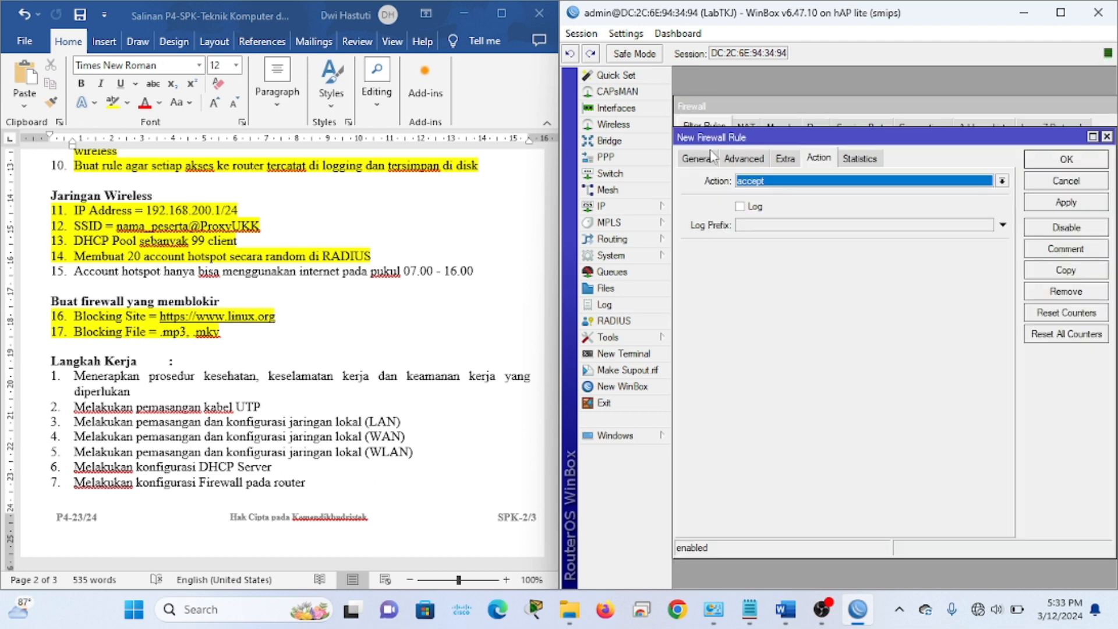
click(697, 158)
click(816, 181)
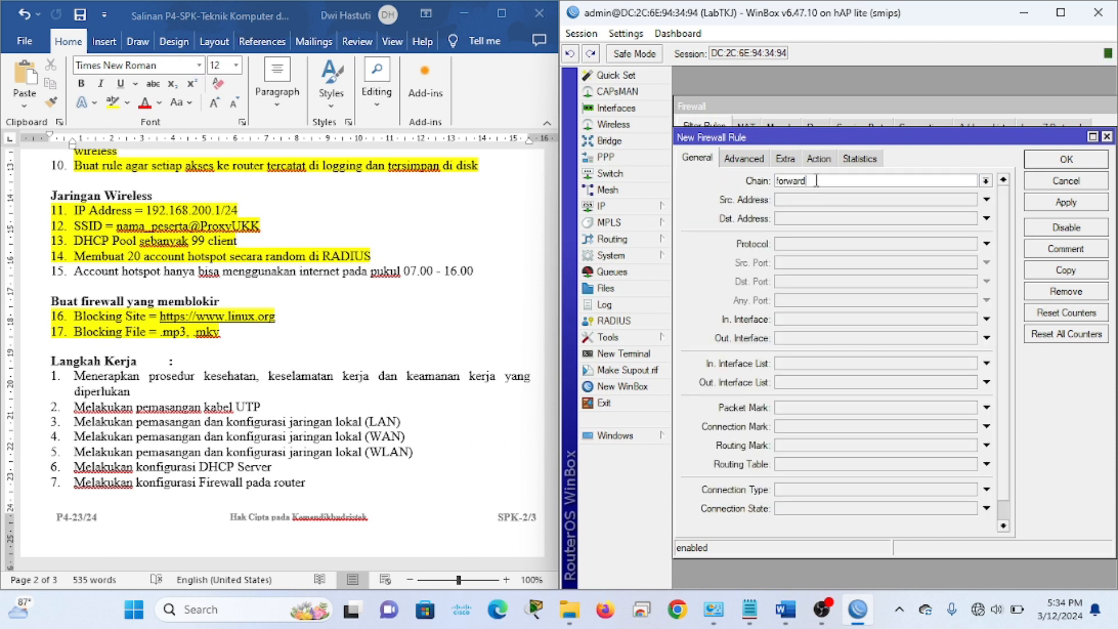
click(745, 158)
click(808, 252)
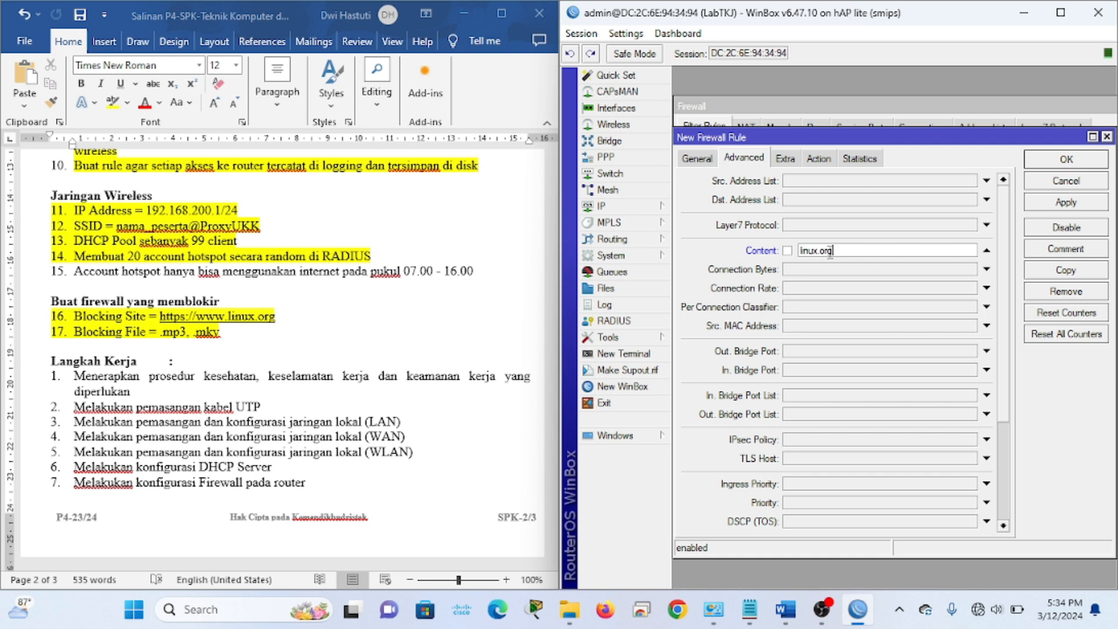
Set the rule's action to drop, recheck its settings, and save it
click(829, 162)
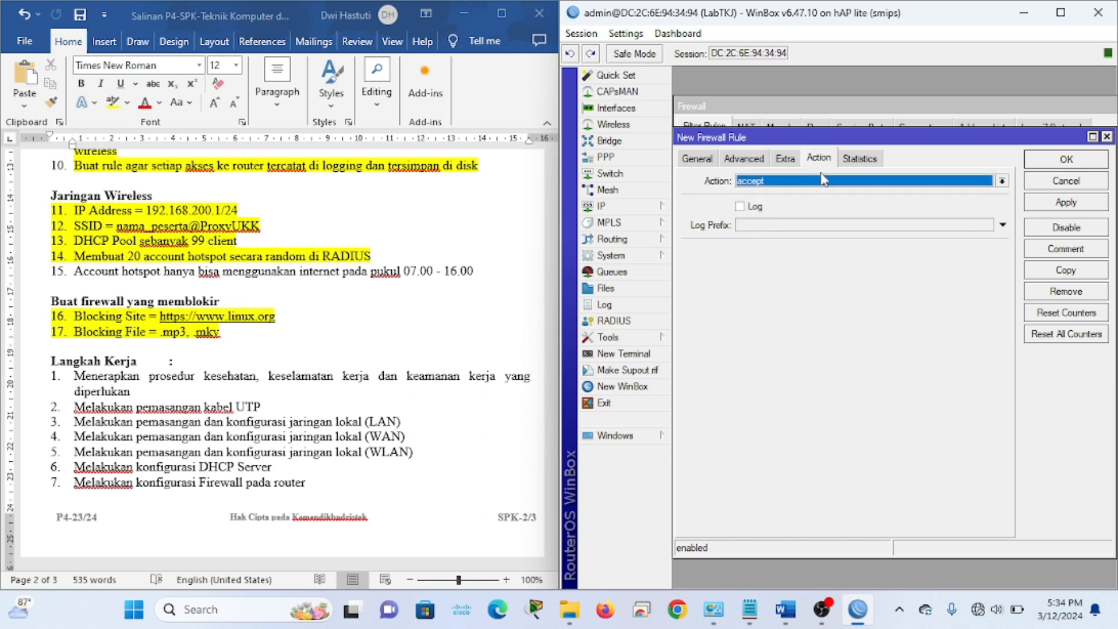
click(822, 181)
click(745, 226)
click(748, 163)
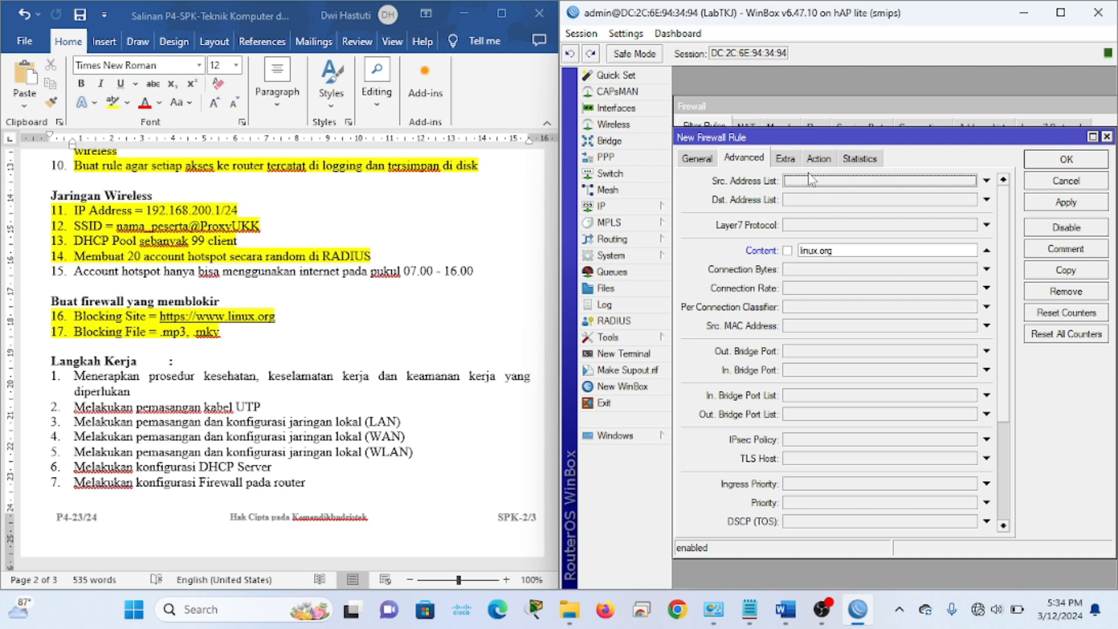
click(706, 161)
click(723, 163)
click(819, 161)
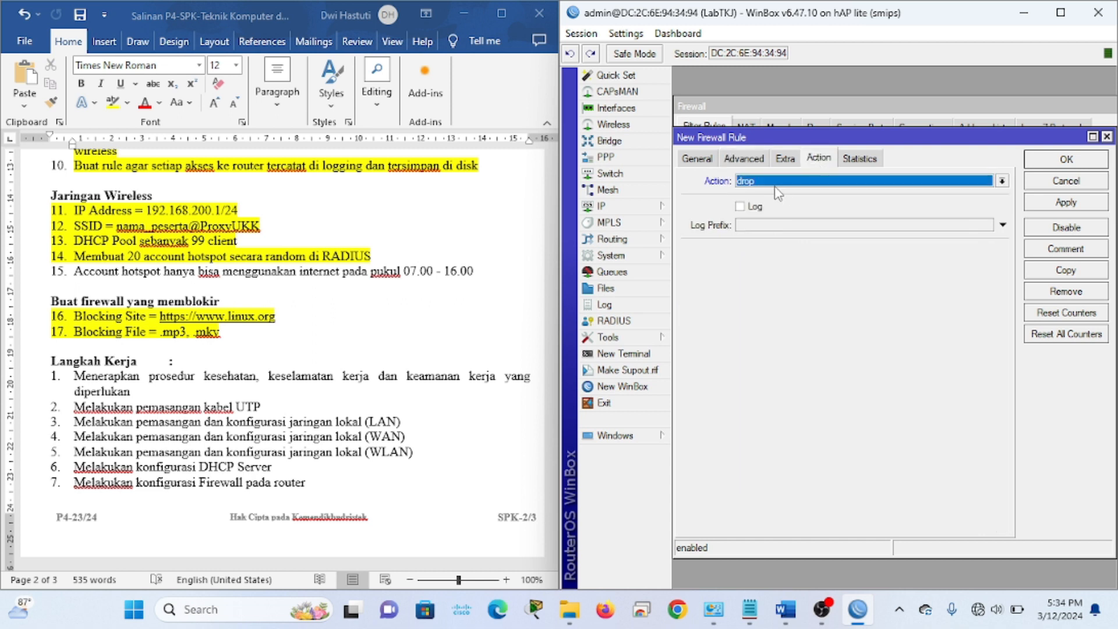
click(1055, 203)
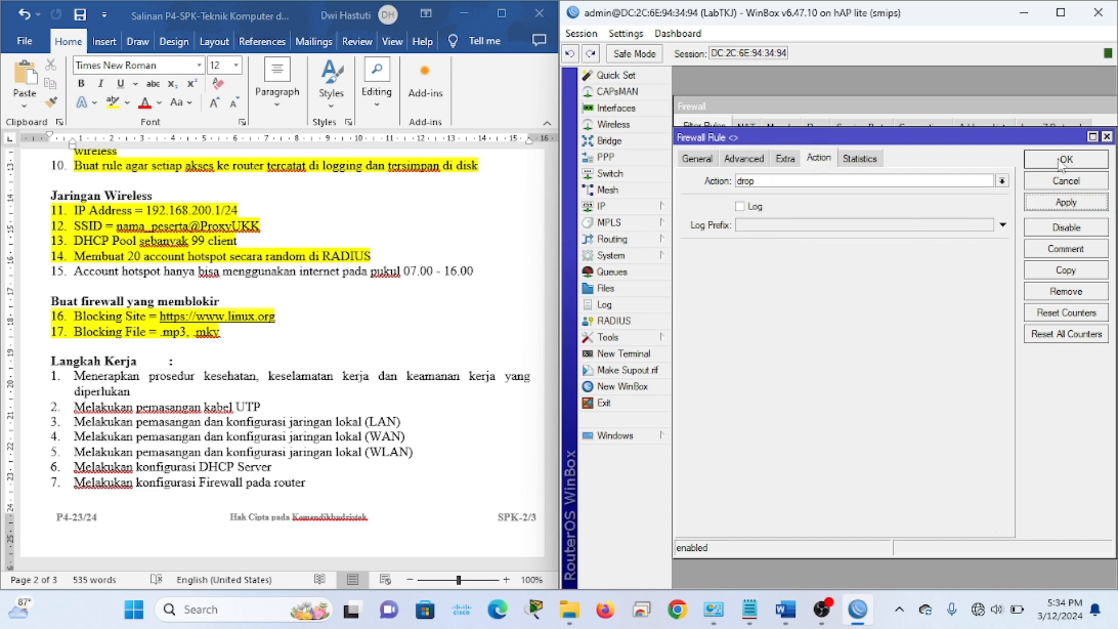
click(1062, 164)
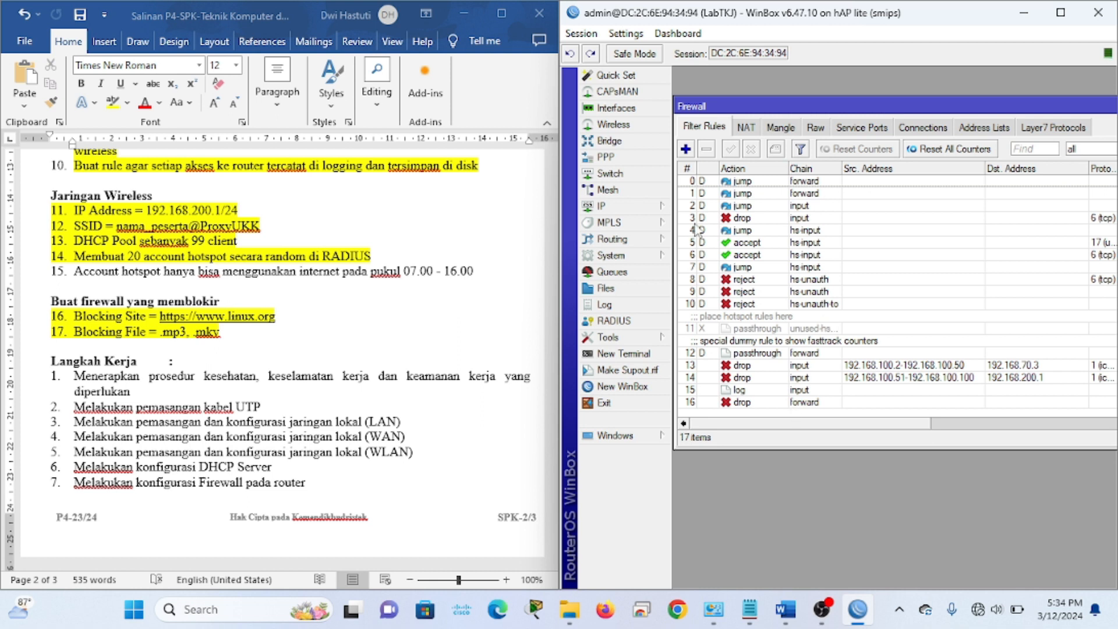
Add a forward-chain filter rule that drops traffic with content .mp3
click(686, 149)
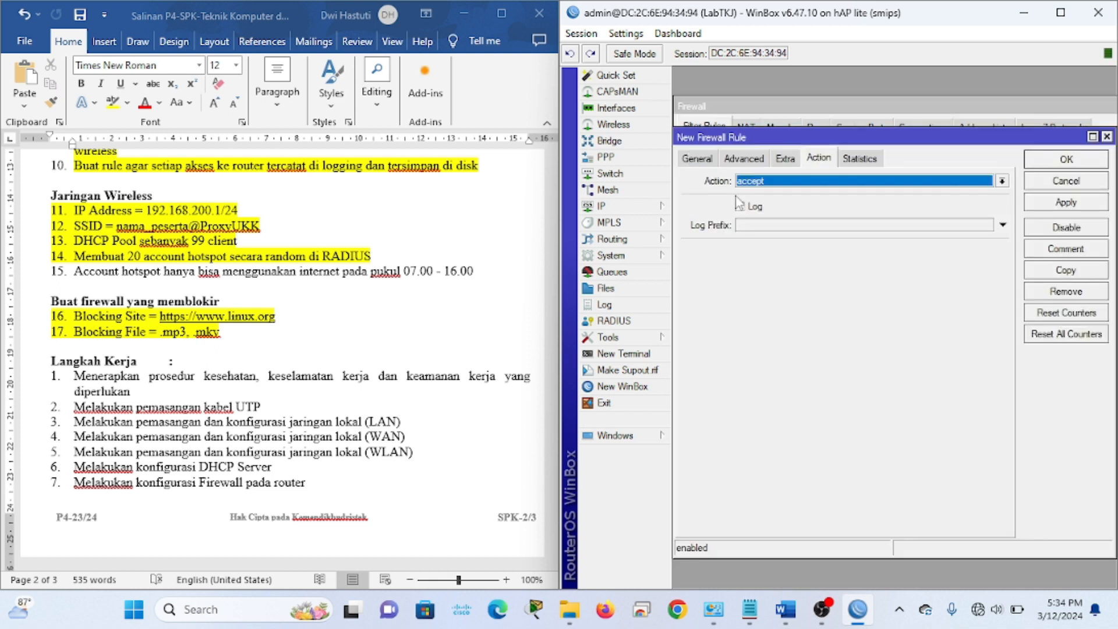
click(705, 152)
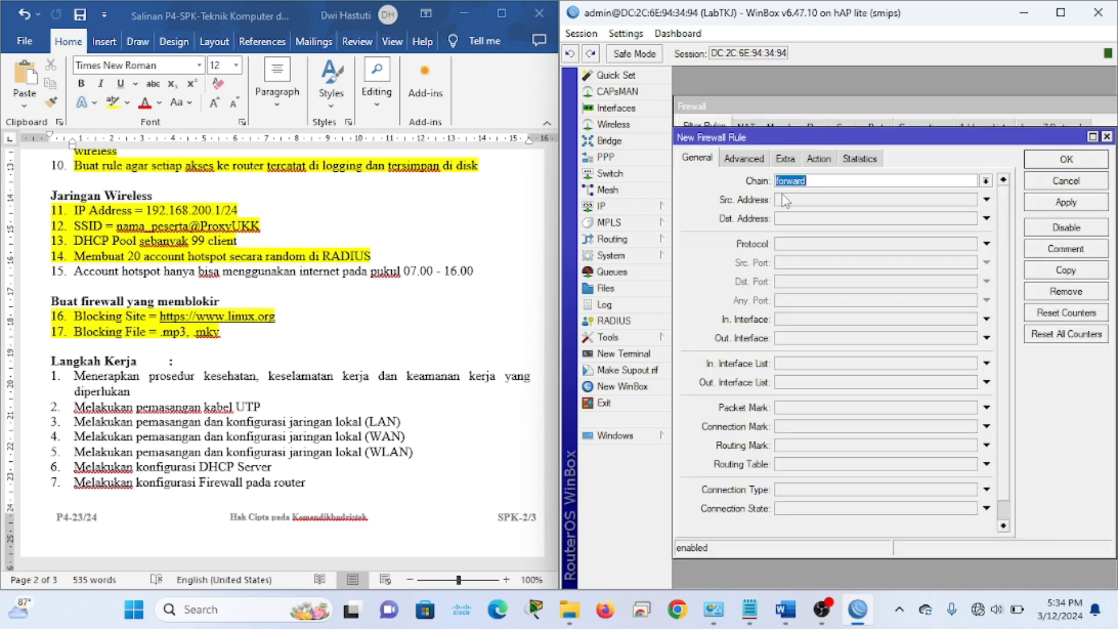
click(814, 181)
click(744, 163)
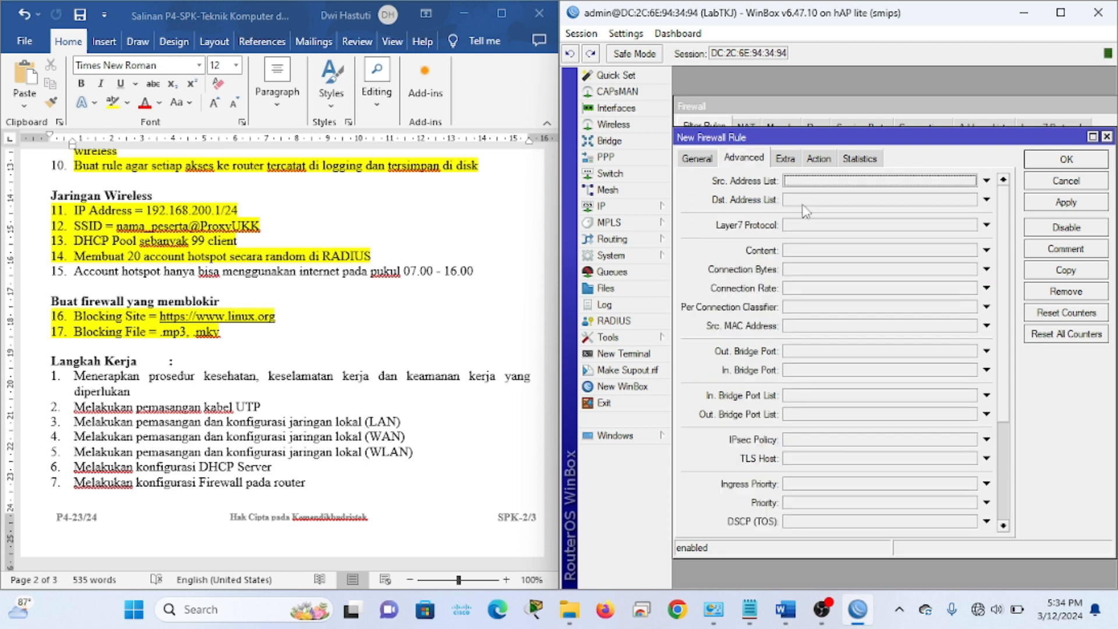
click(803, 251)
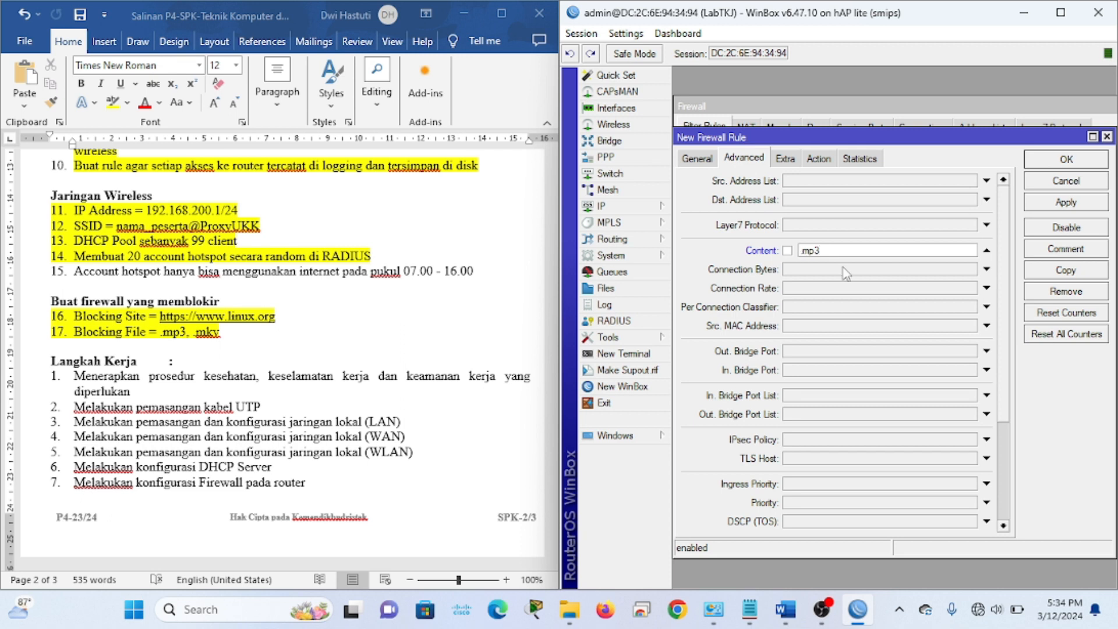
click(819, 159)
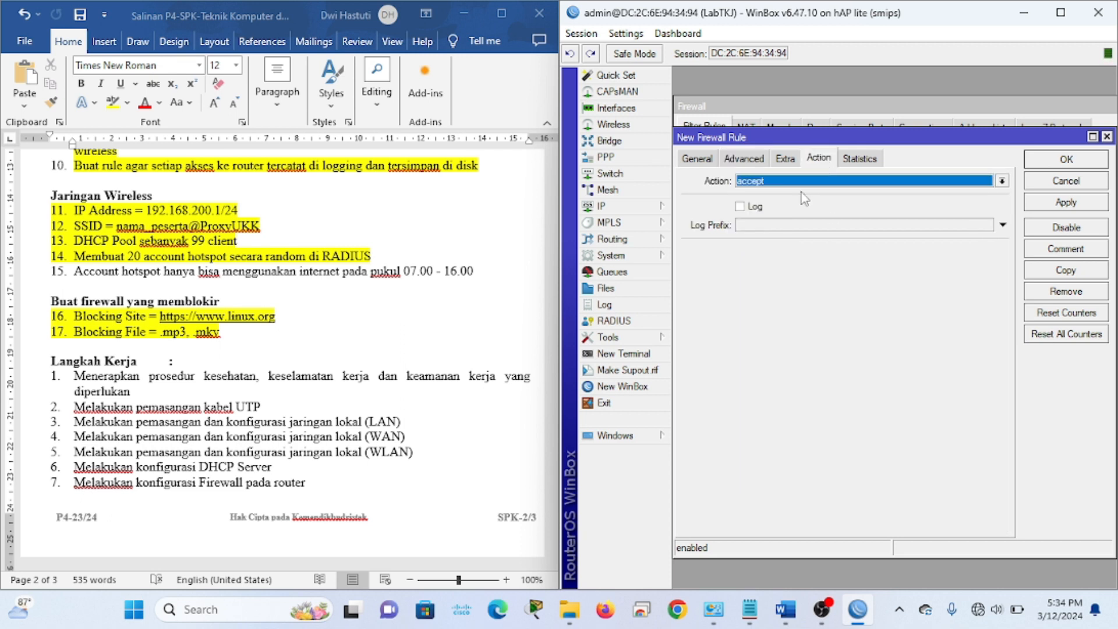
click(801, 183)
click(772, 232)
click(1064, 203)
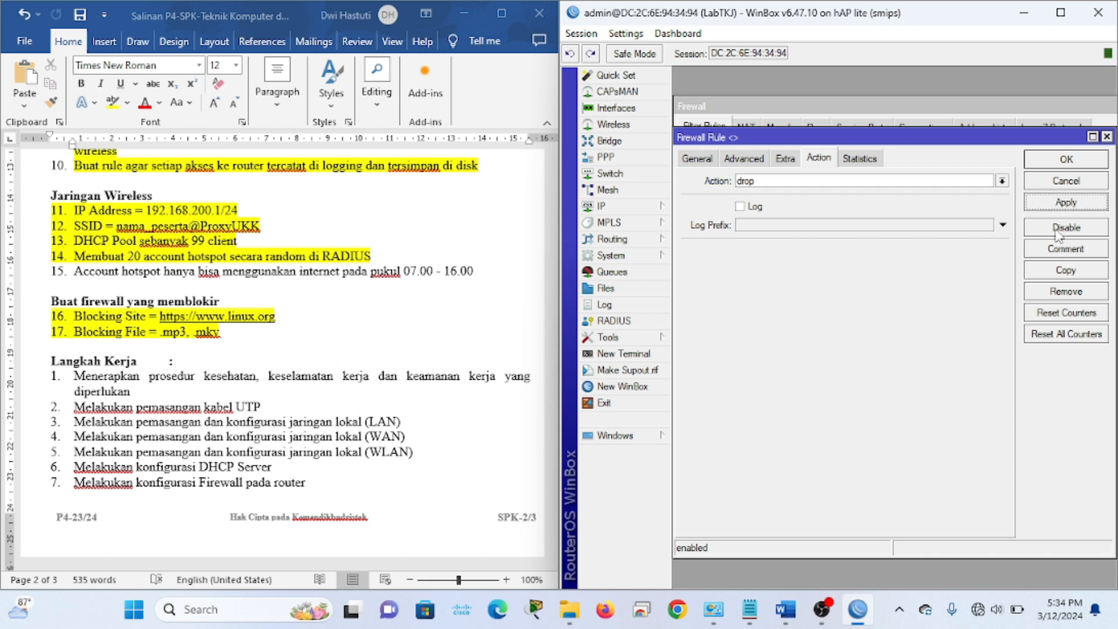
Copy the .mp3 drop rule, change its content to the other blocked file type, and apply it
click(1066, 271)
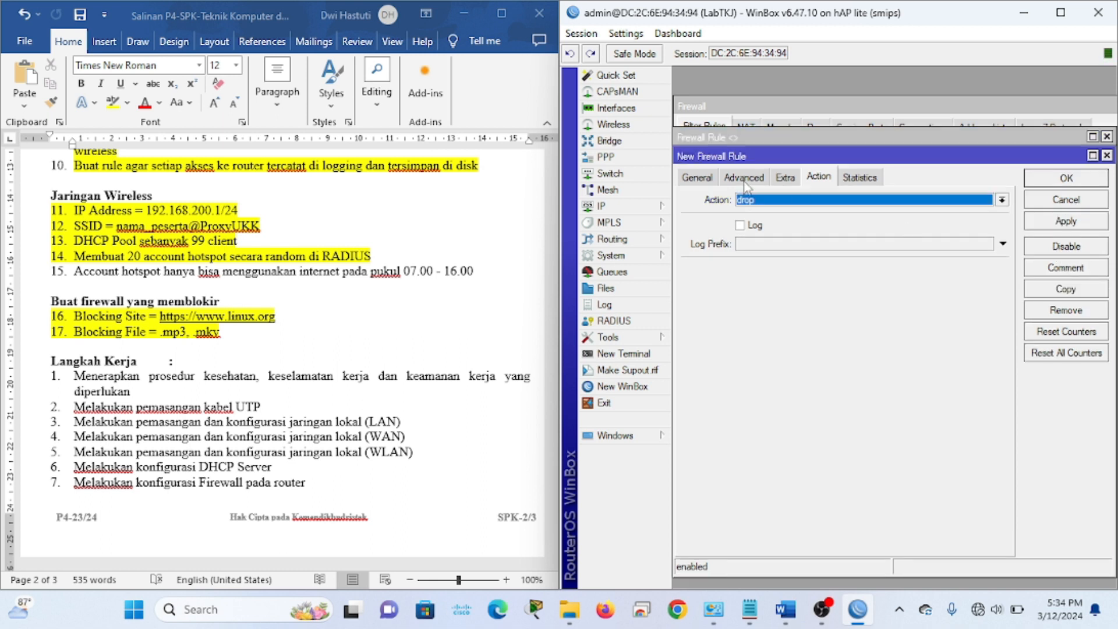
click(745, 177)
click(827, 267)
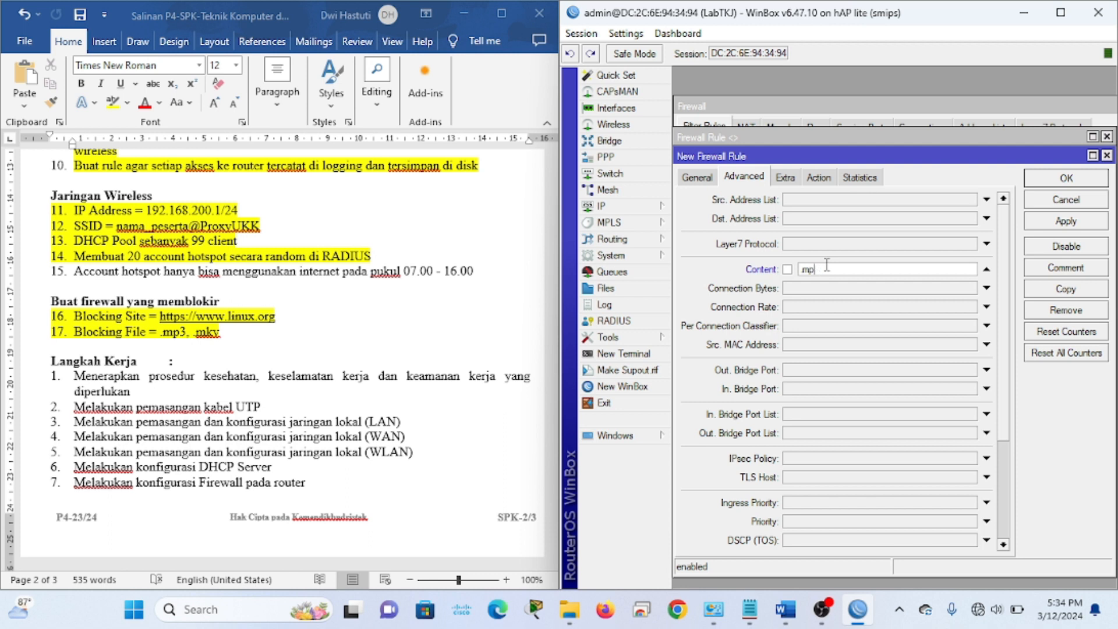
click(1057, 225)
click(827, 178)
click(1072, 221)
click(1077, 201)
click(1067, 159)
Check the task document, then close the Firewall window
scroll(794, 377, down, 1)
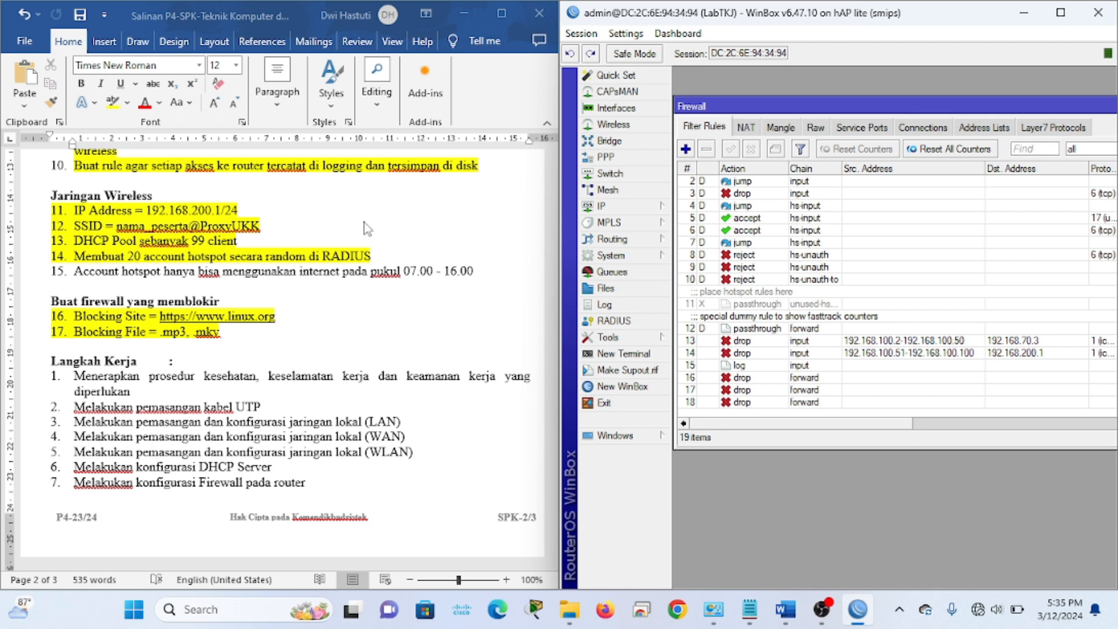
click(284, 295)
scroll(284, 294, up, 3)
scroll(283, 292, up, 3)
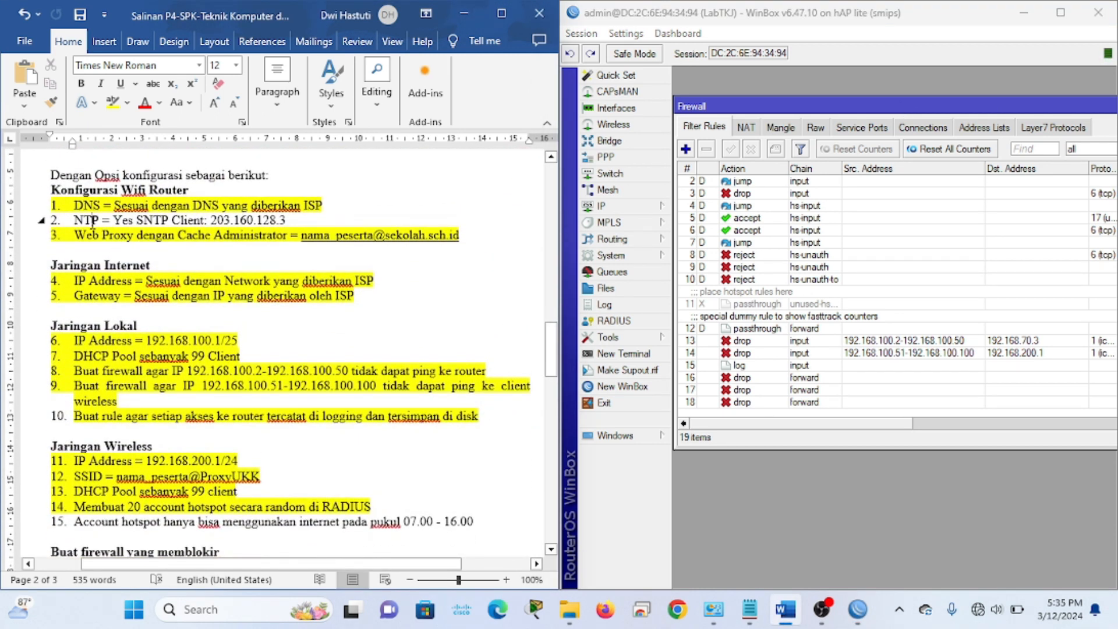
scroll(324, 223, down, 1)
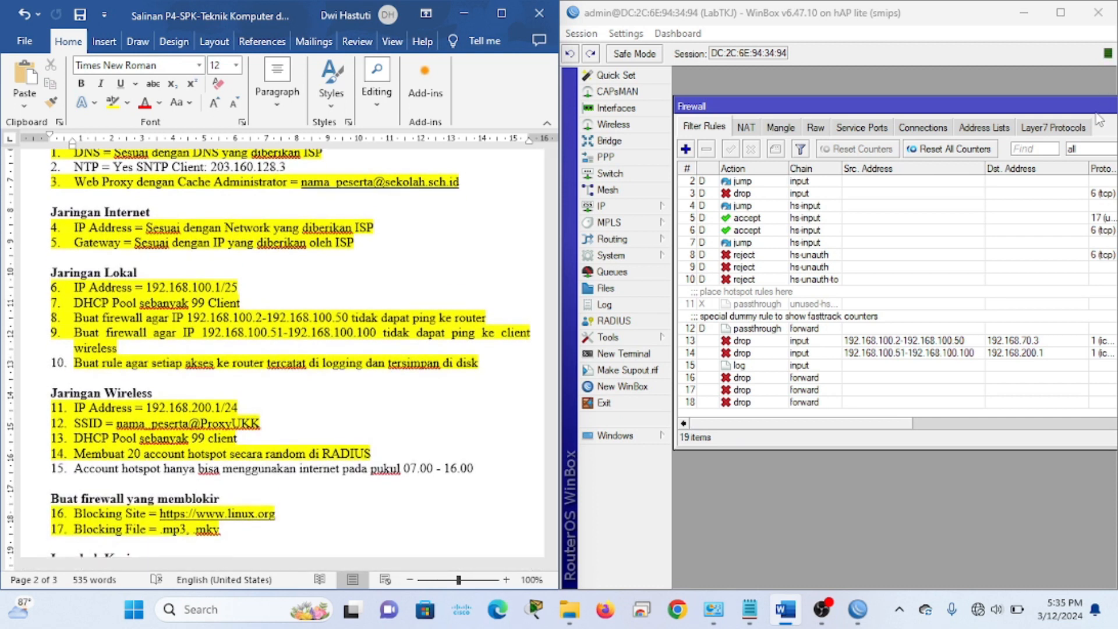
drag(1049, 111, 1026, 110)
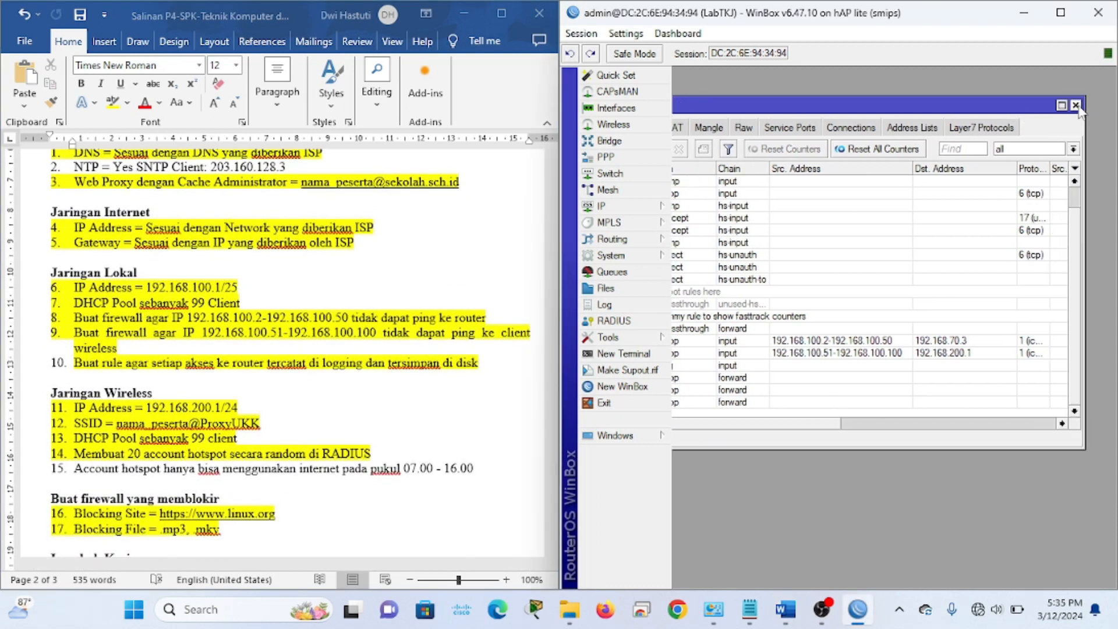
click(1087, 105)
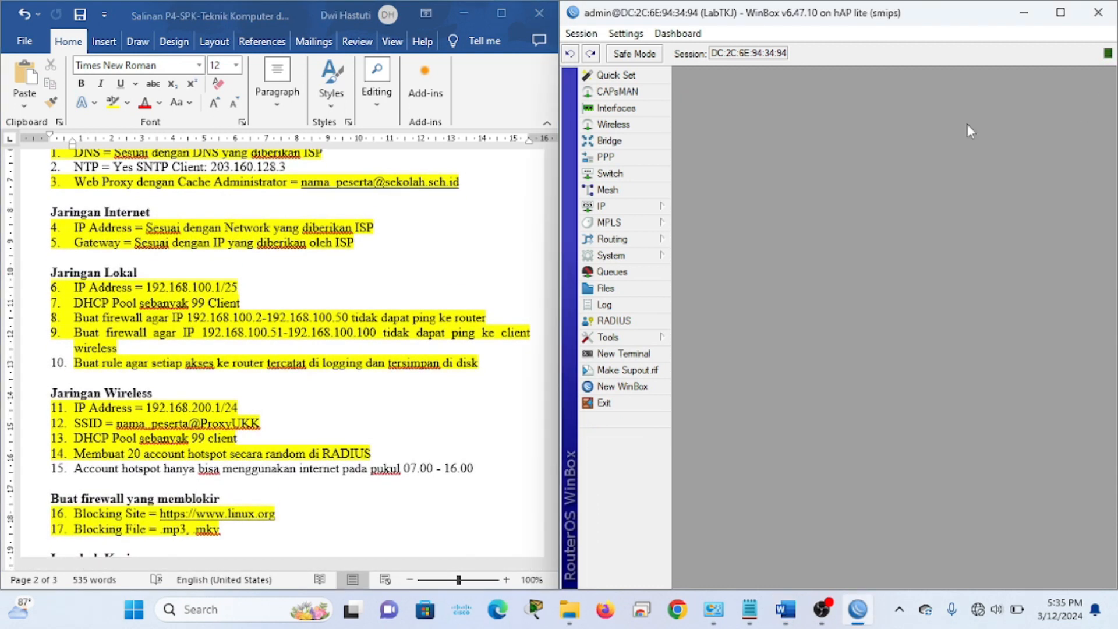
Copy 203.160.128.3 from the task document and paste it as the SNTP client's primary NTP server, then apply
click(655, 206)
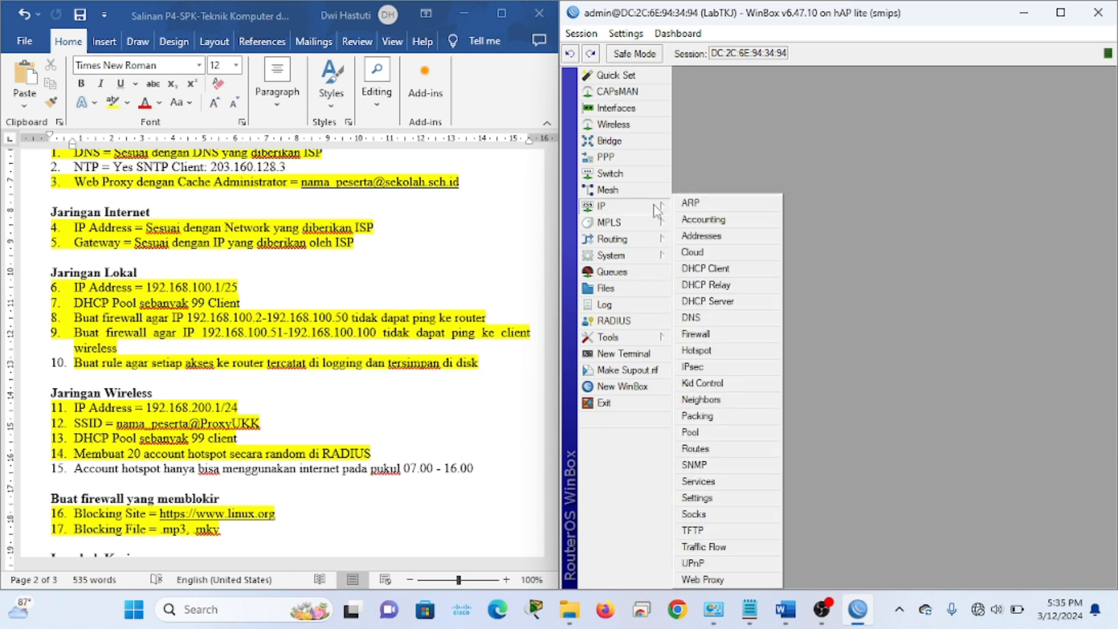
click(624, 258)
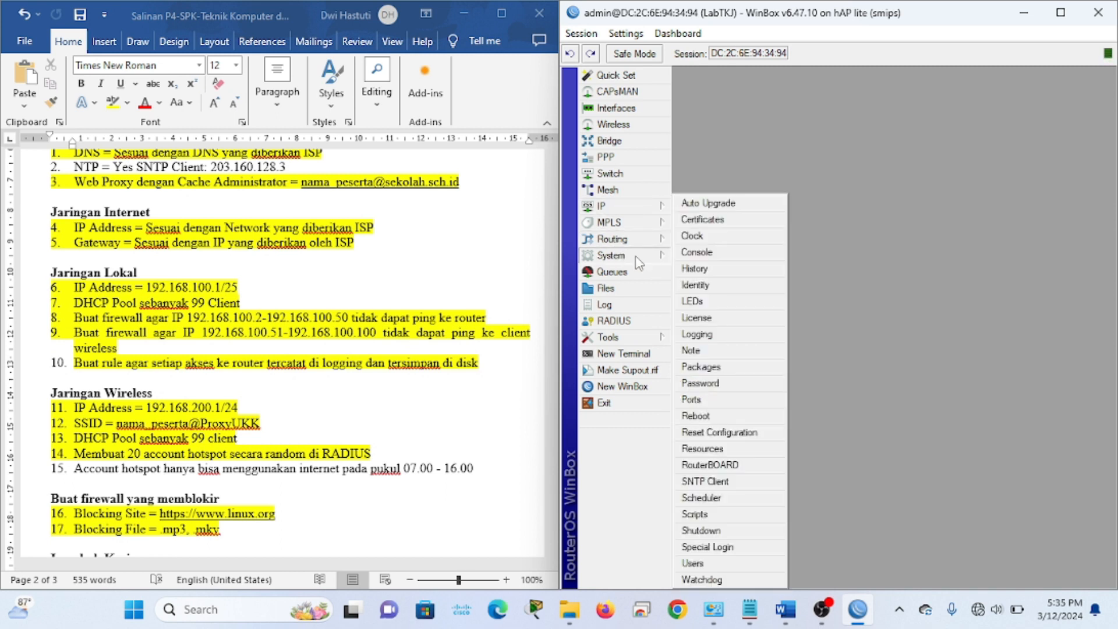
click(711, 483)
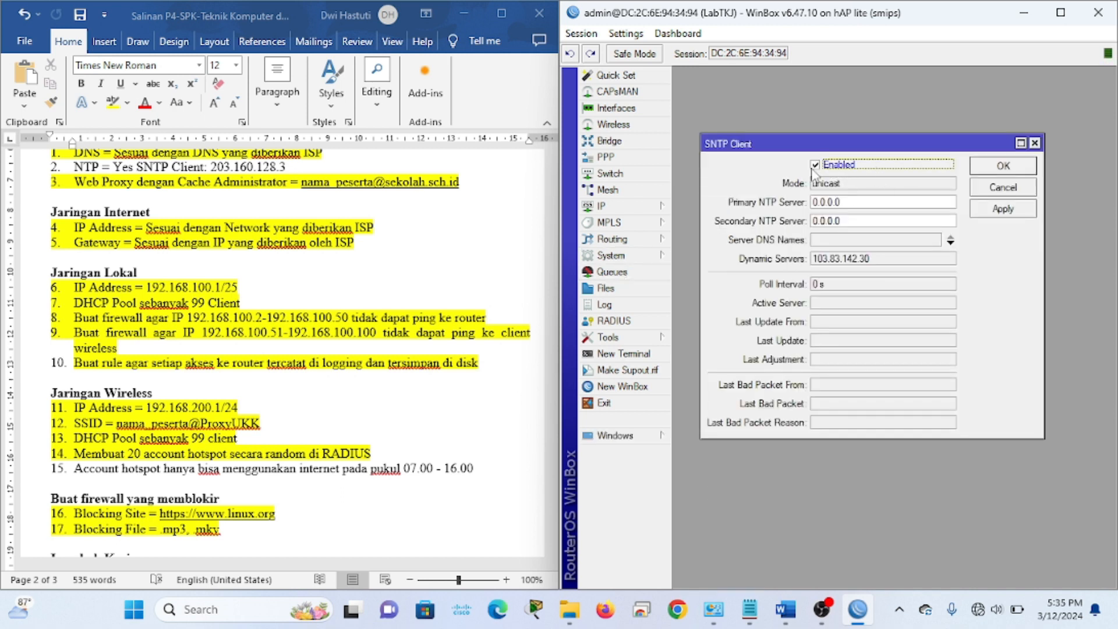
scroll(287, 216, up, 1)
click(208, 217)
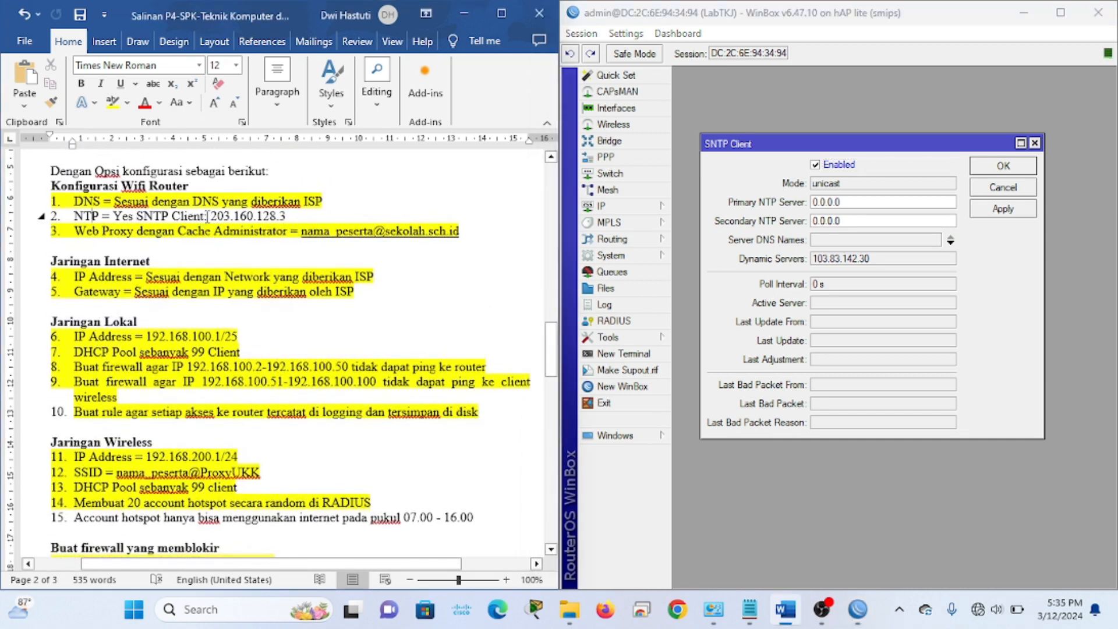
drag(212, 217, 286, 220)
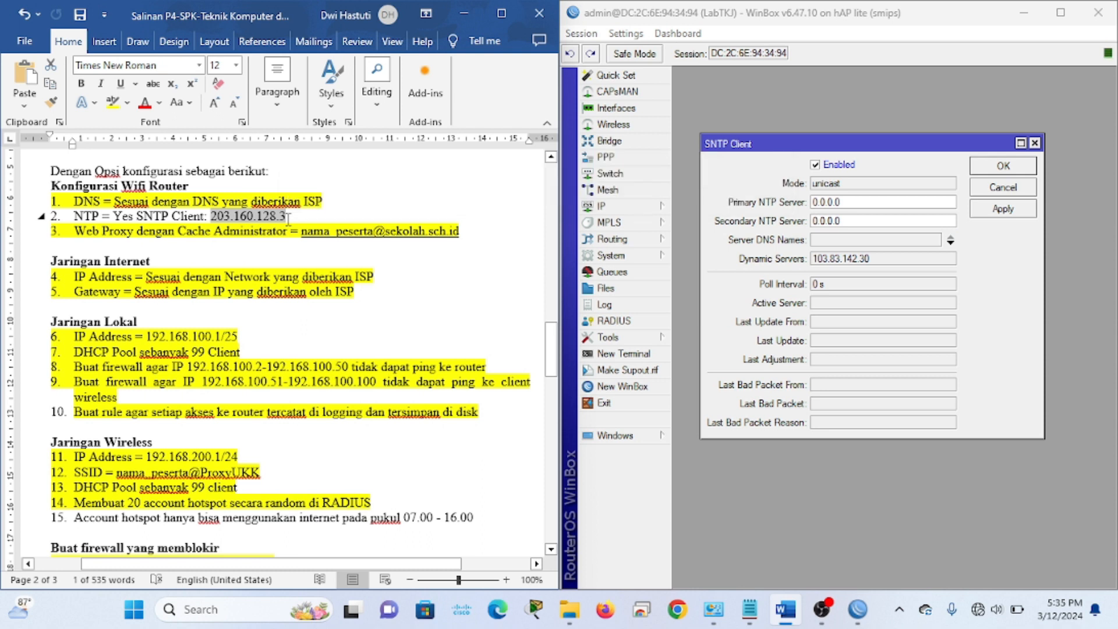
click(851, 202)
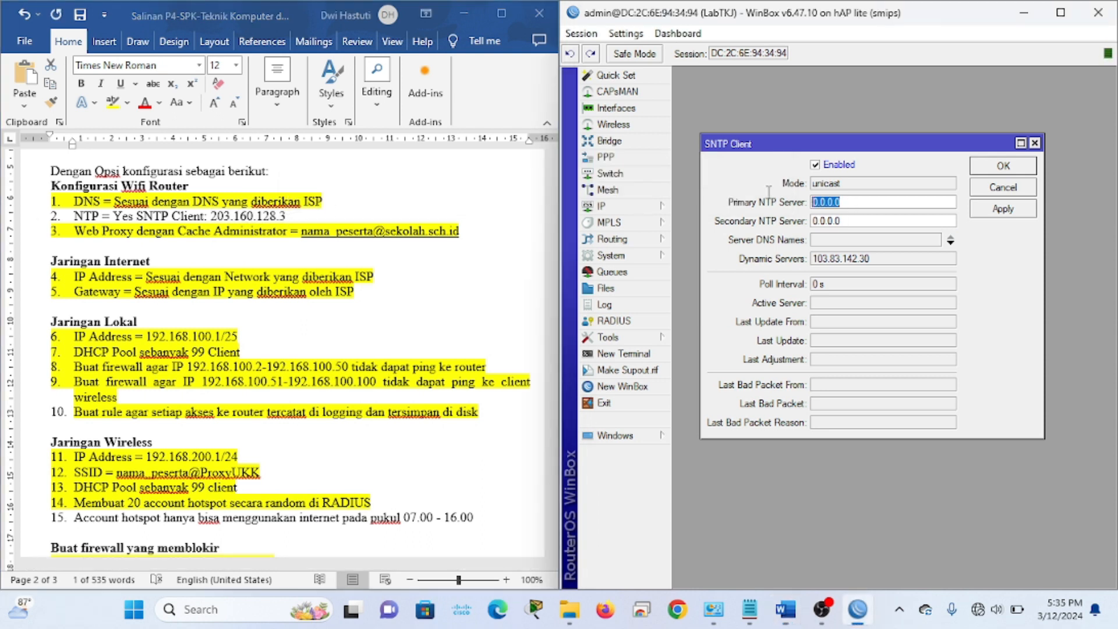
key(ctrl+v)
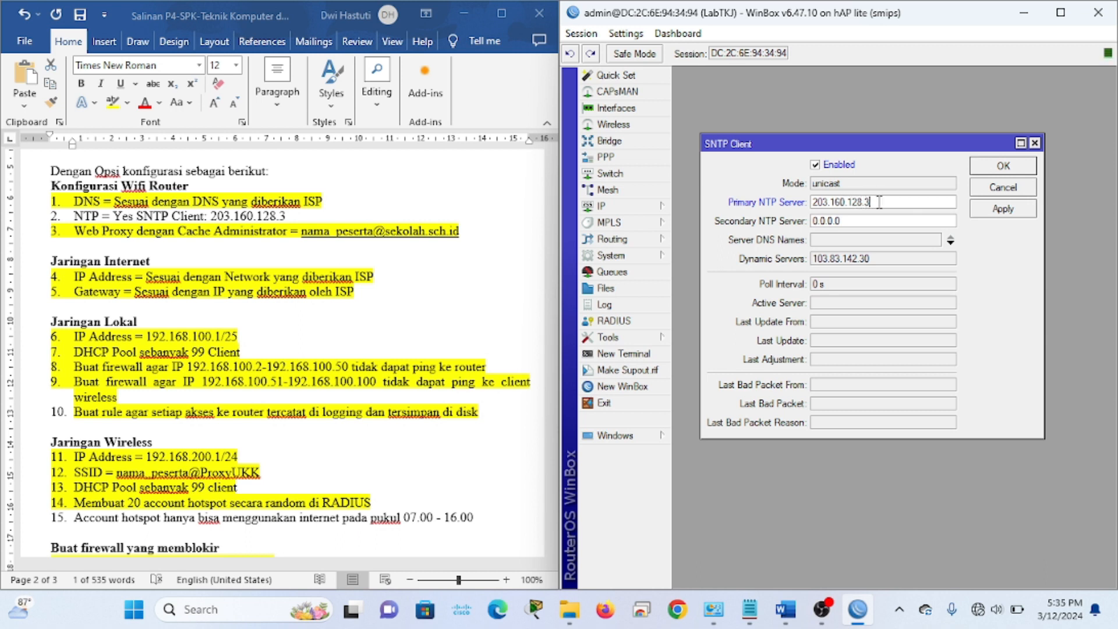
click(998, 215)
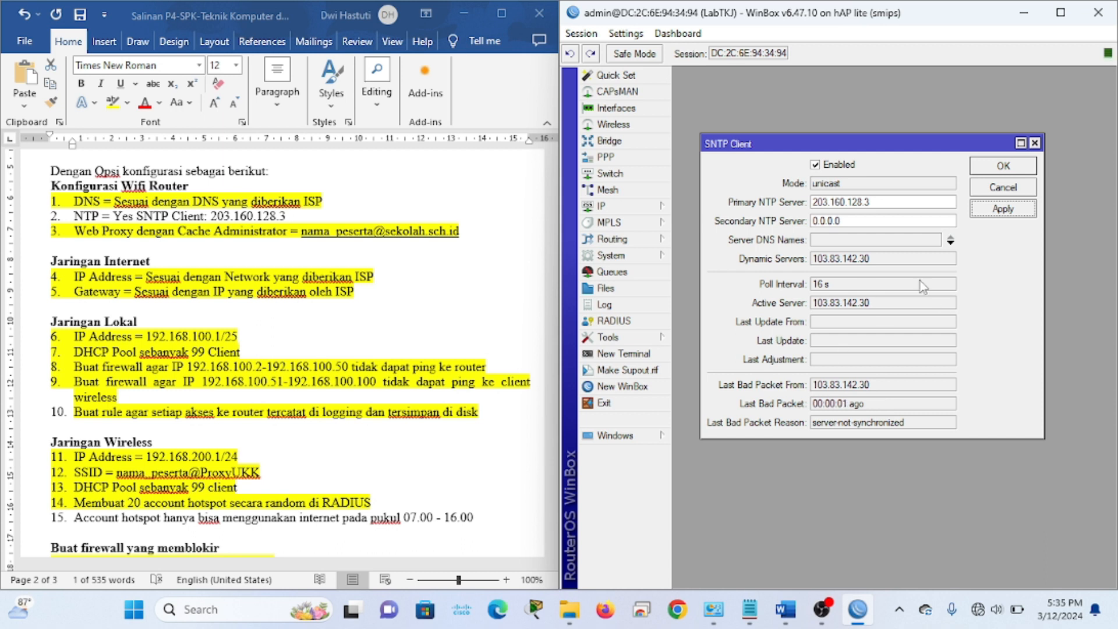
click(988, 171)
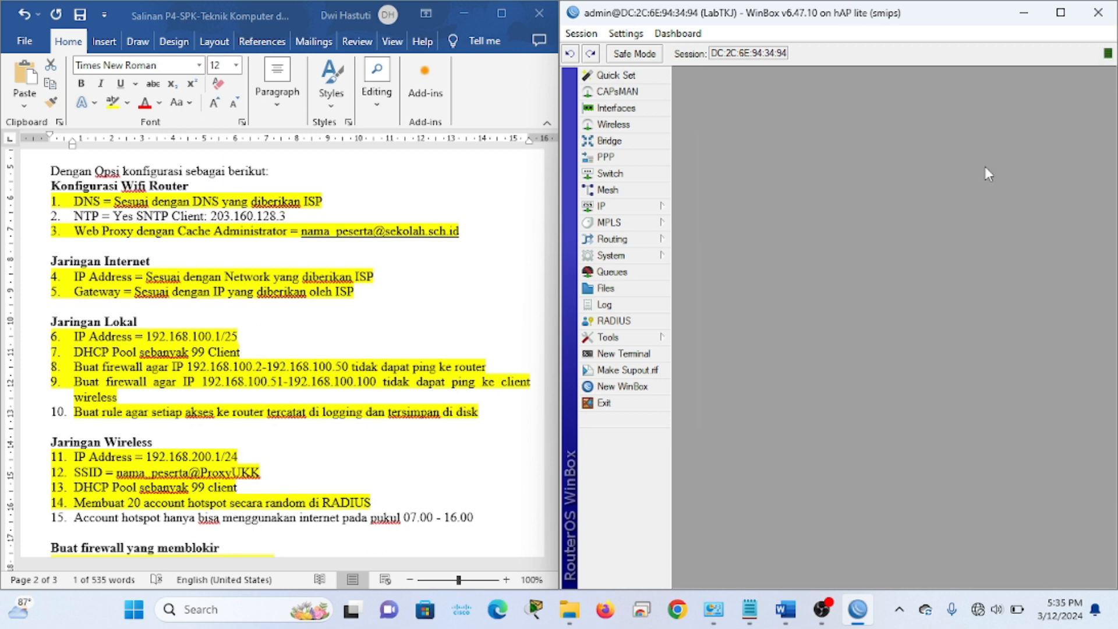
Apply the System Clock settings with the autodetected Asia/Makassar time zone and close the window
drag(314, 217, 211, 216)
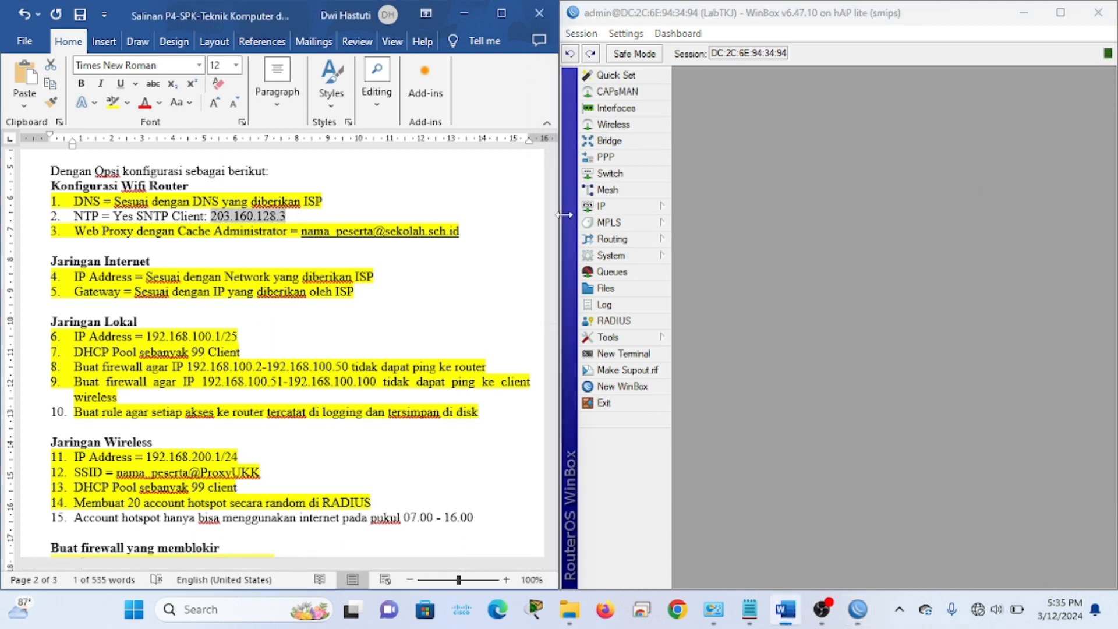
click(689, 205)
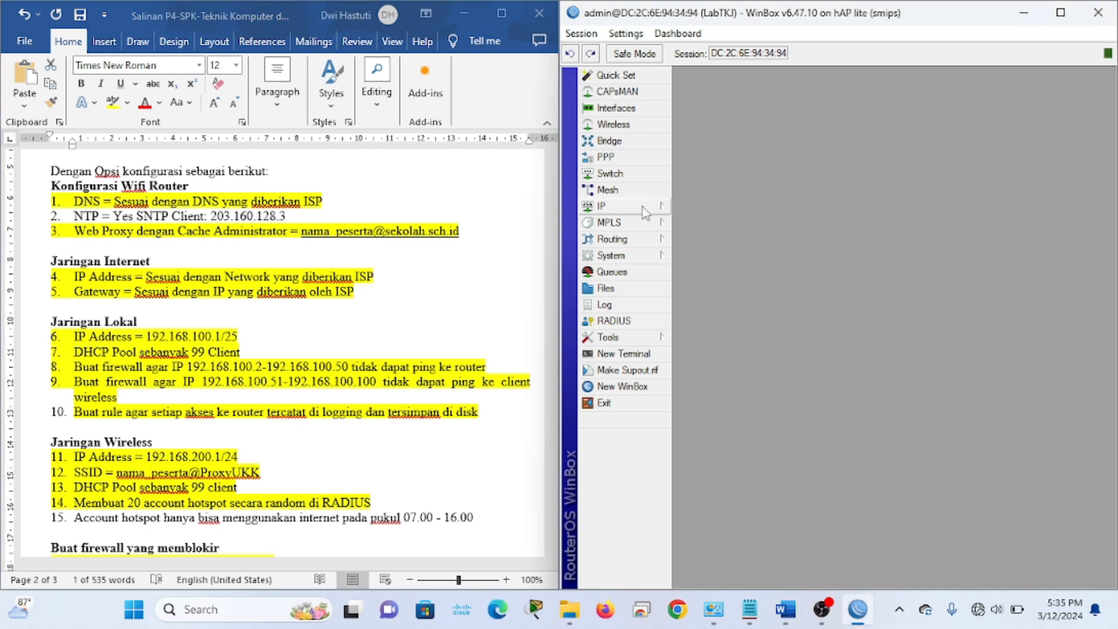
click(642, 207)
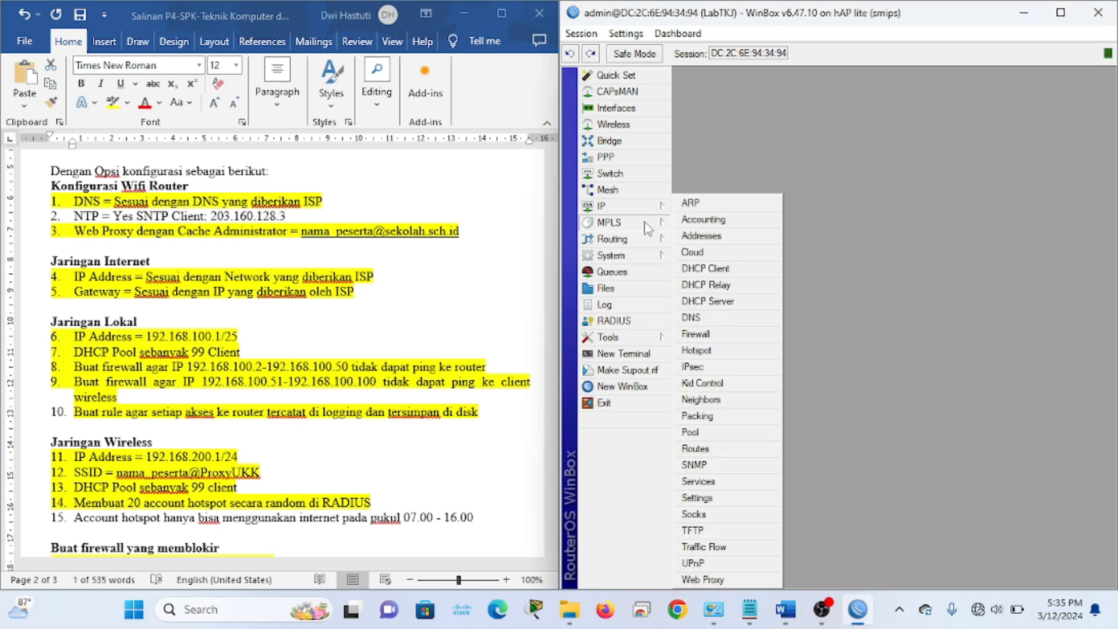
mouse_move(639, 259)
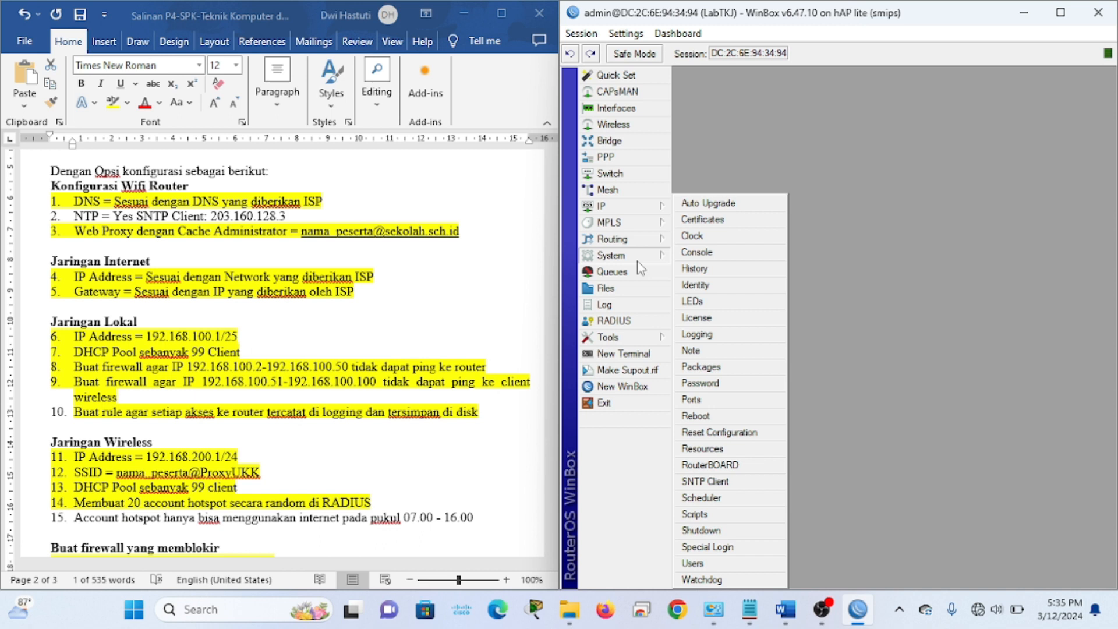
click(712, 241)
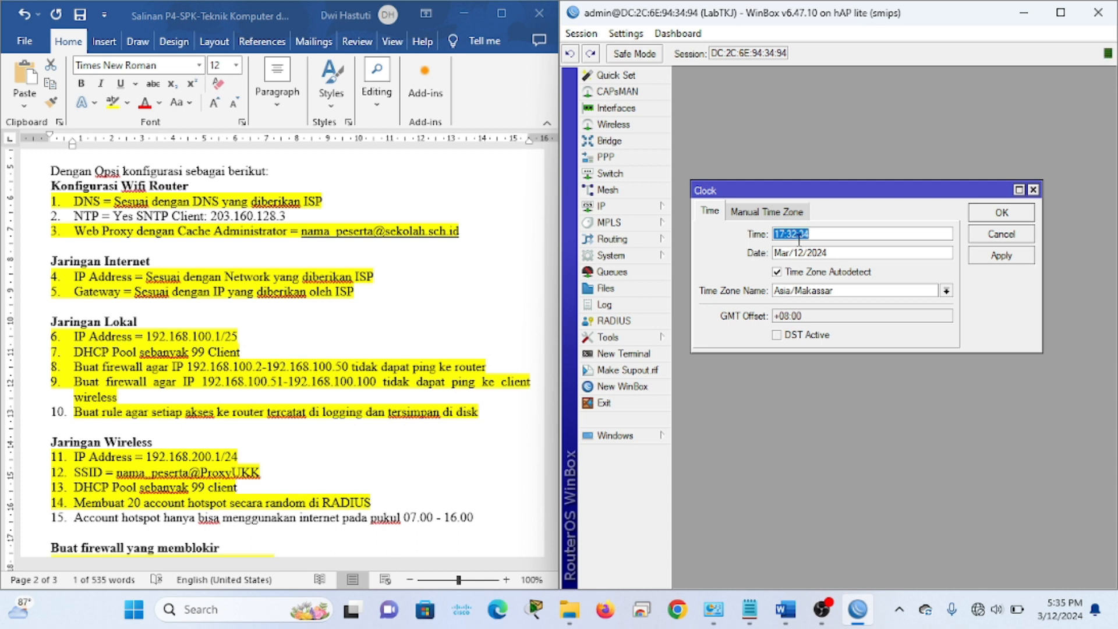
click(1000, 259)
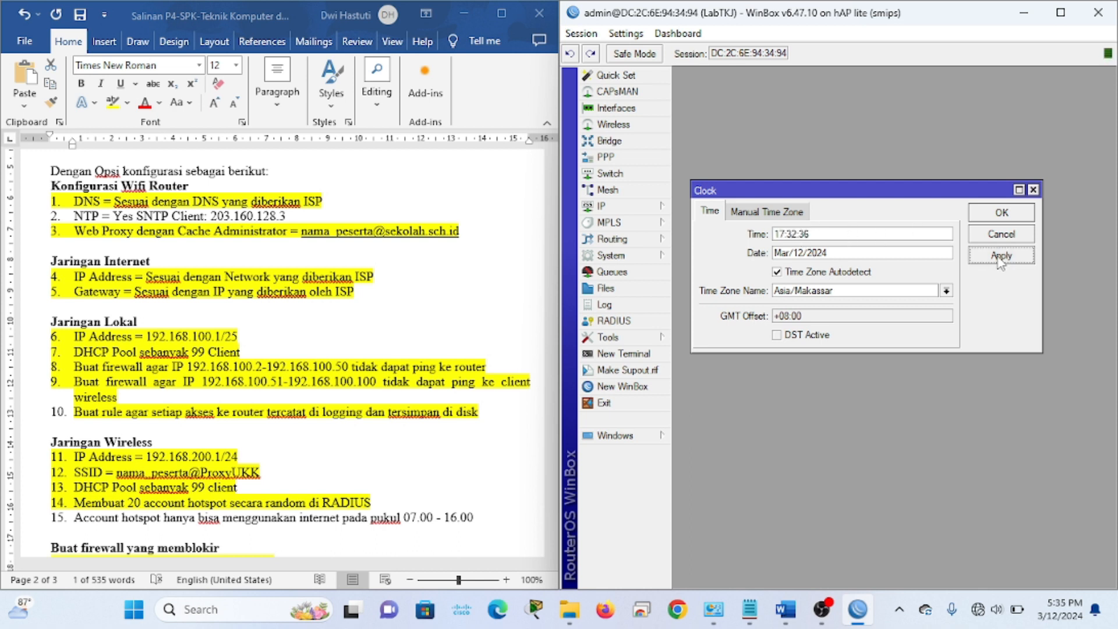
click(993, 217)
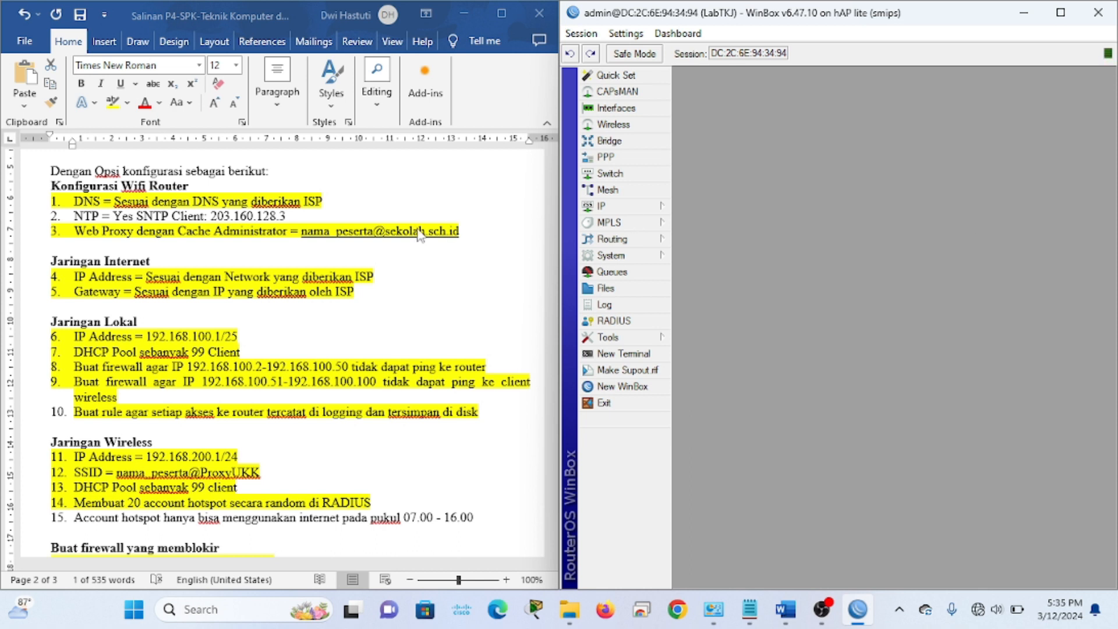
double_click(300, 217)
drag(300, 216, 73, 217)
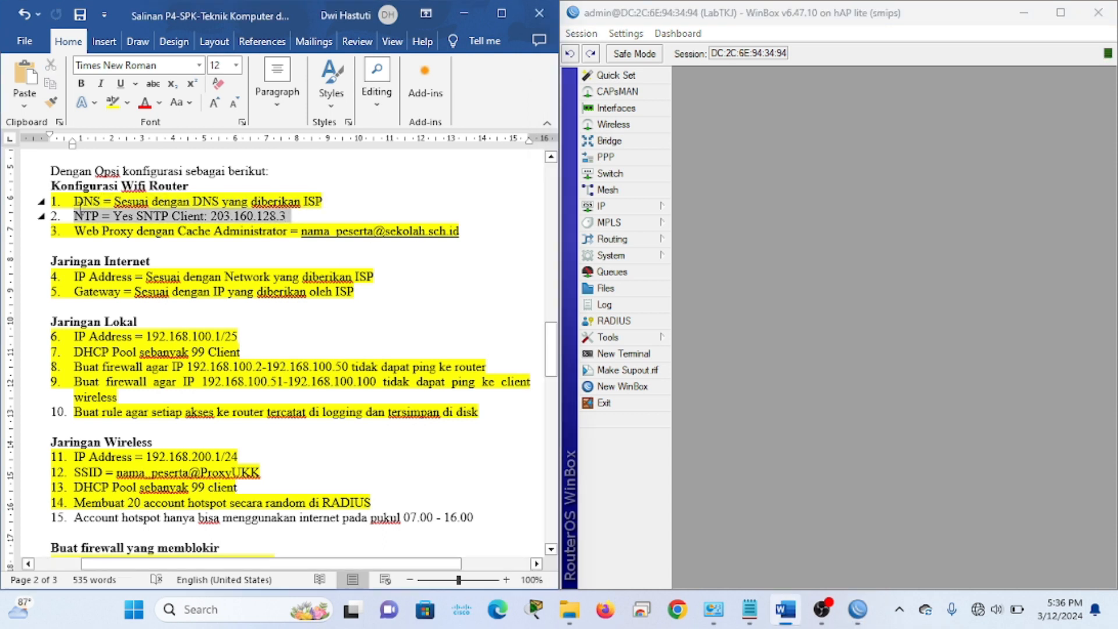
Highlight the NTP line yellow in the task checklist to mark it done
click(110, 103)
click(251, 306)
scroll(336, 438, down, 3)
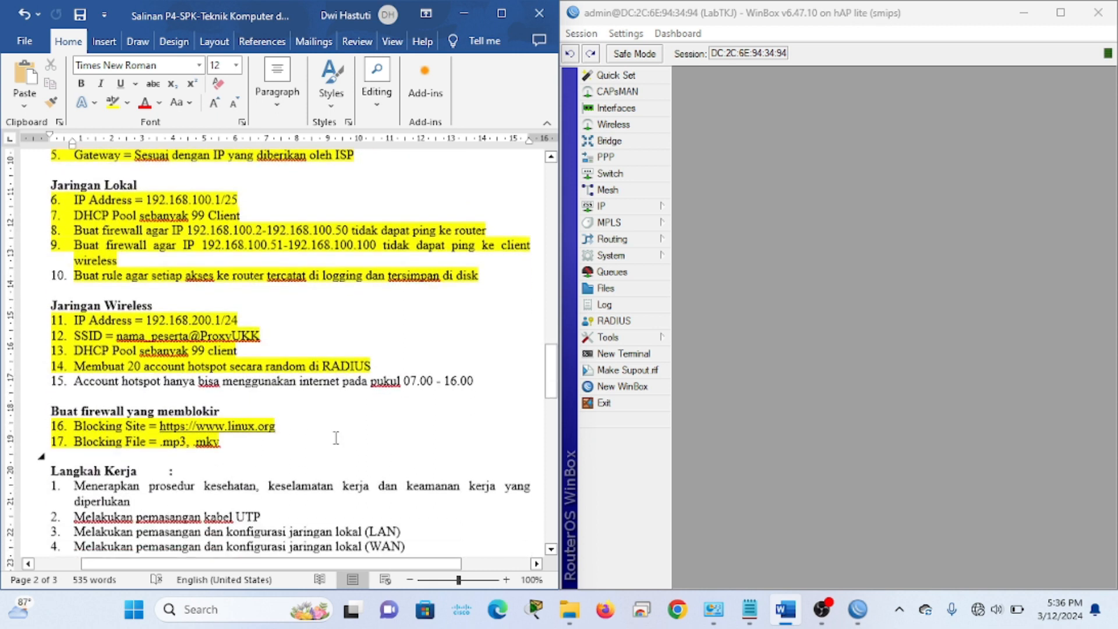
scroll(336, 438, down, 1)
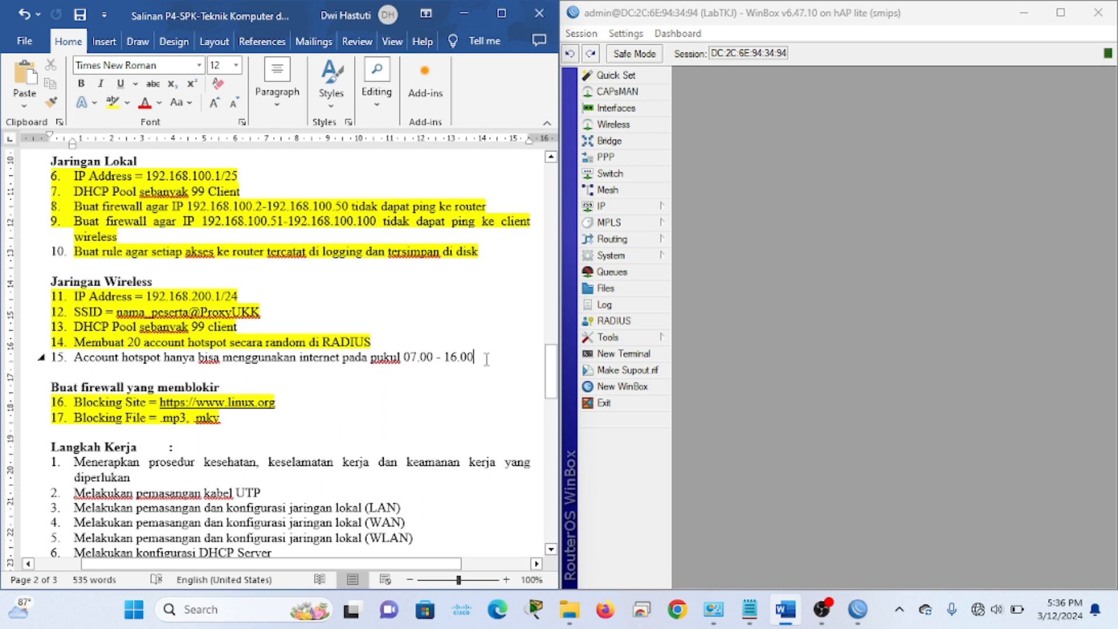
scroll(486, 359, down, 1)
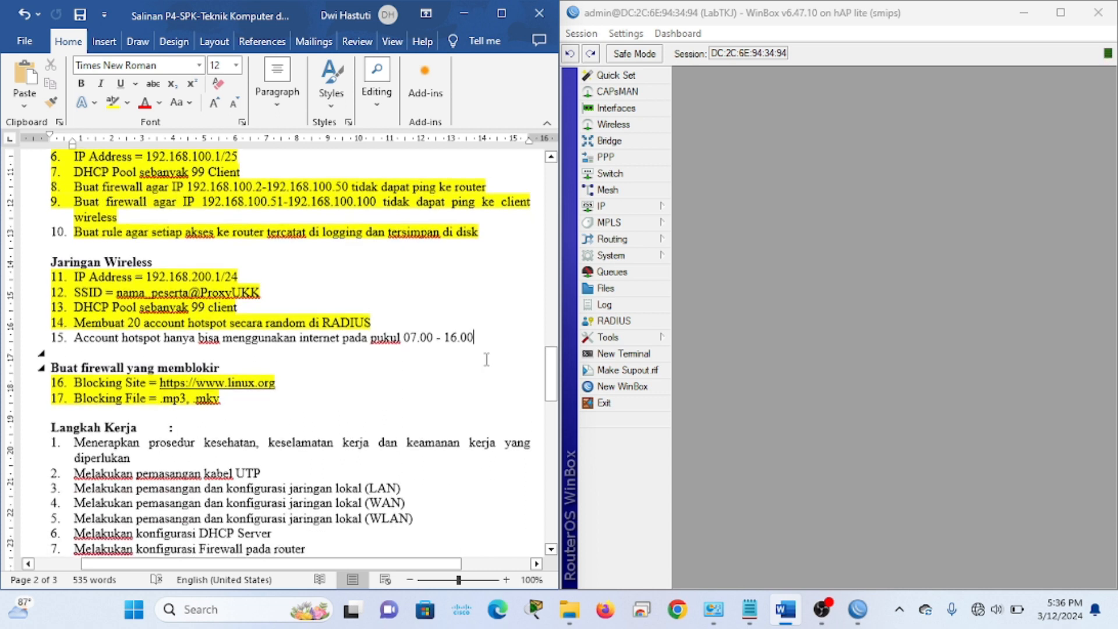
Show the firewall NAT list in an enlarged window and select the 192.168.200.0/24 masquerade rule
click(657, 206)
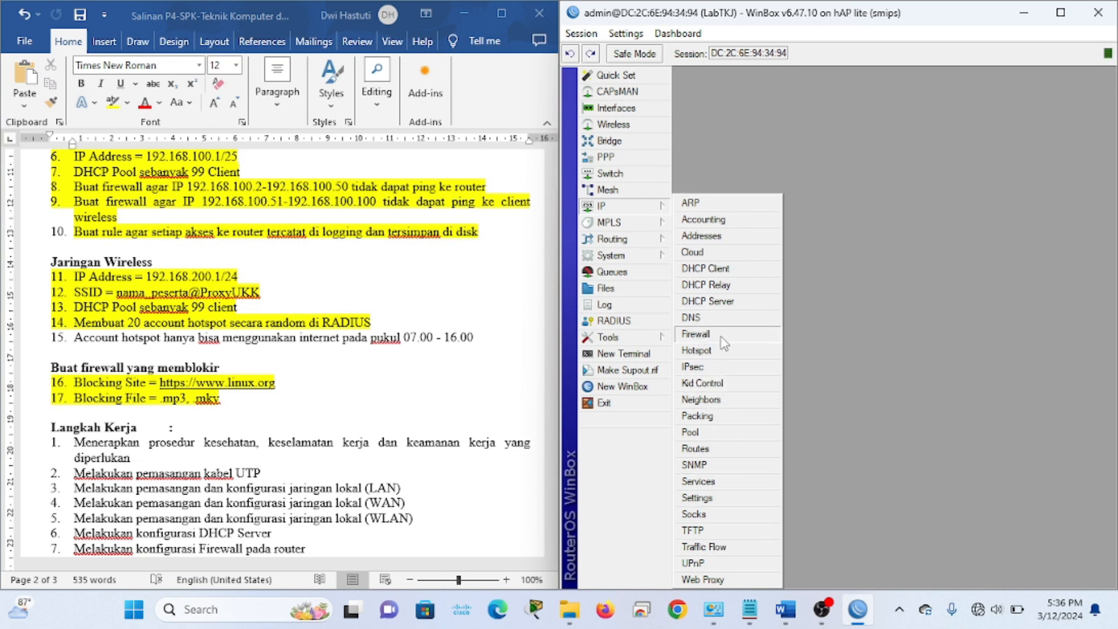
click(699, 334)
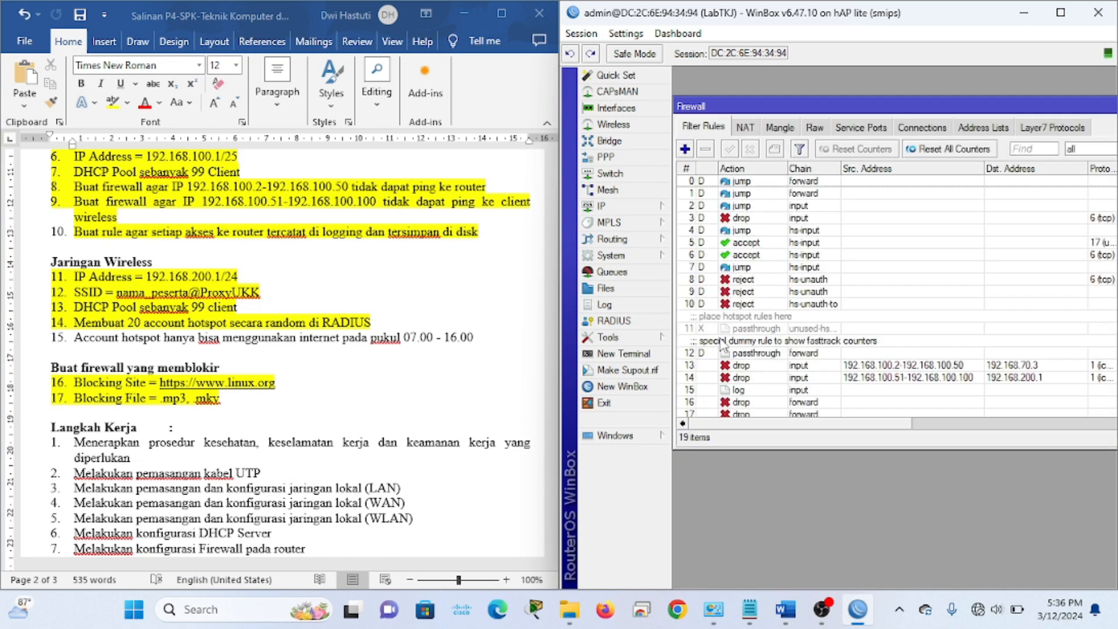
click(751, 128)
drag(773, 112, 762, 96)
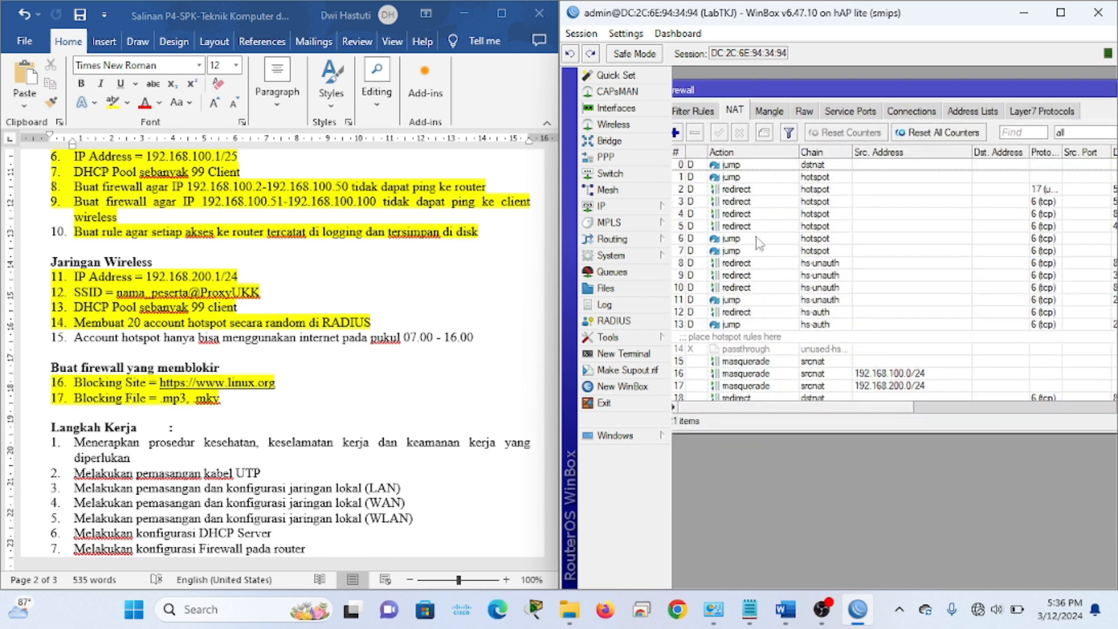
drag(836, 437, 839, 499)
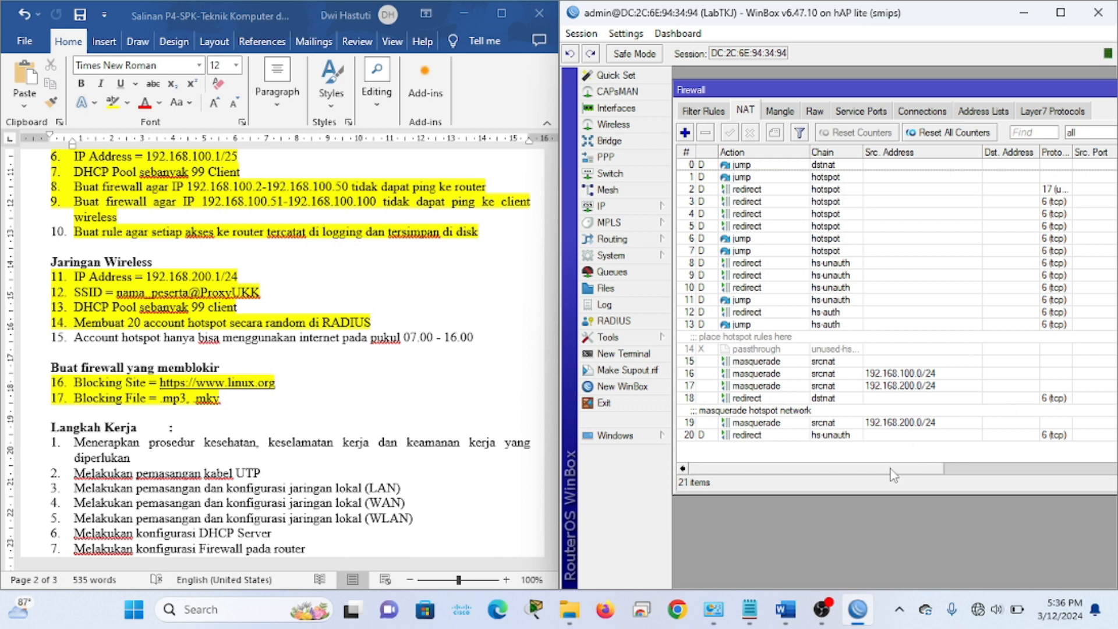
drag(891, 473, 901, 473)
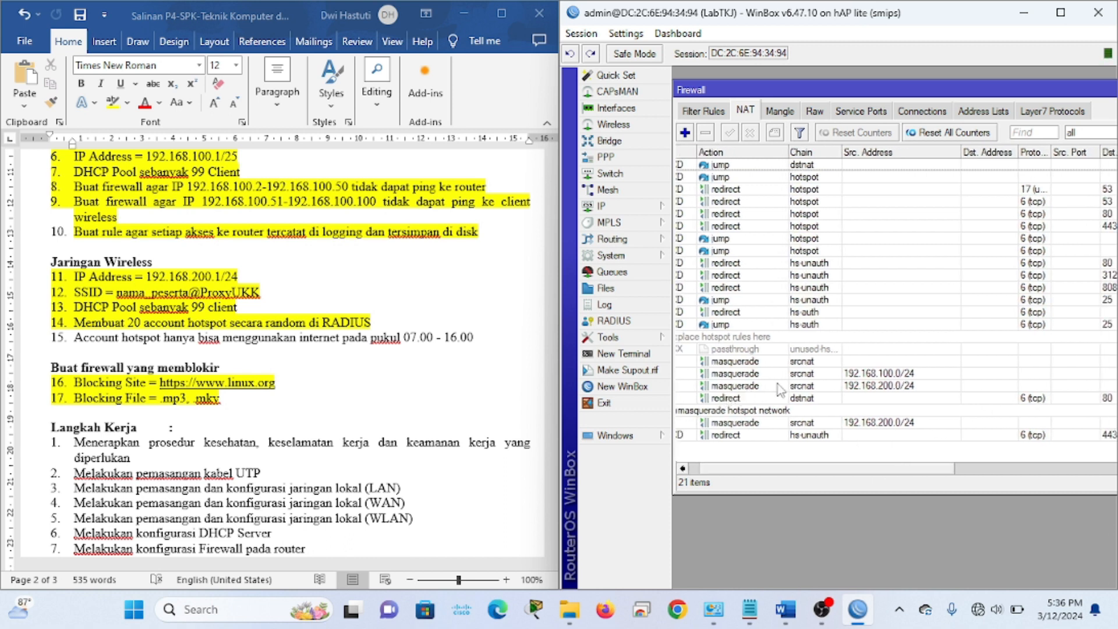
click(796, 386)
drag(854, 465, 815, 475)
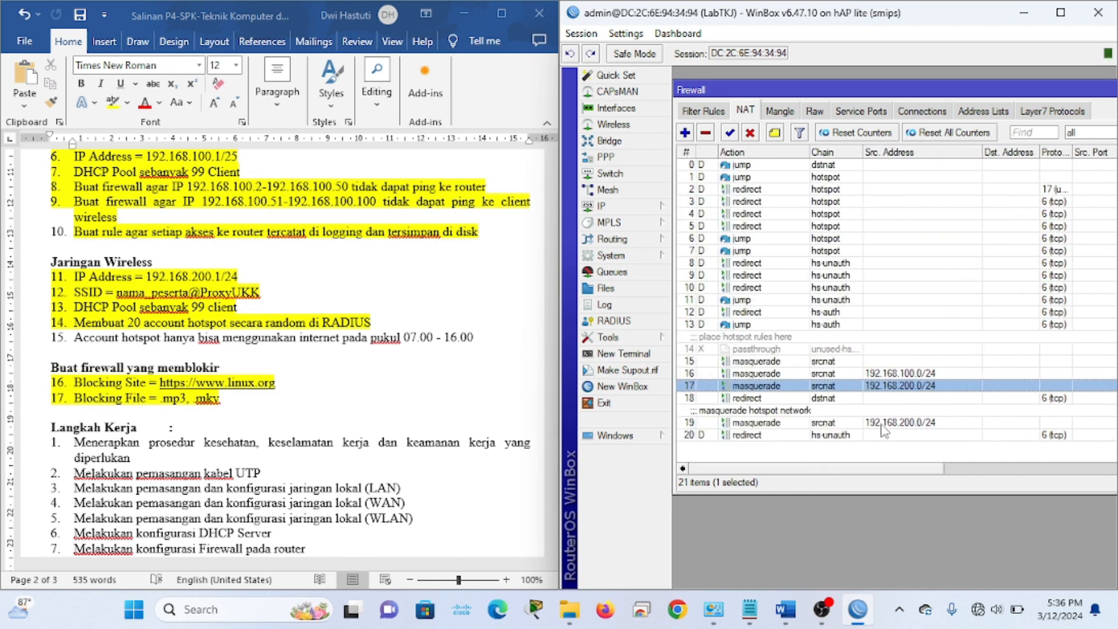
scroll(858, 472, right, 3)
scroll(858, 473, left, 3)
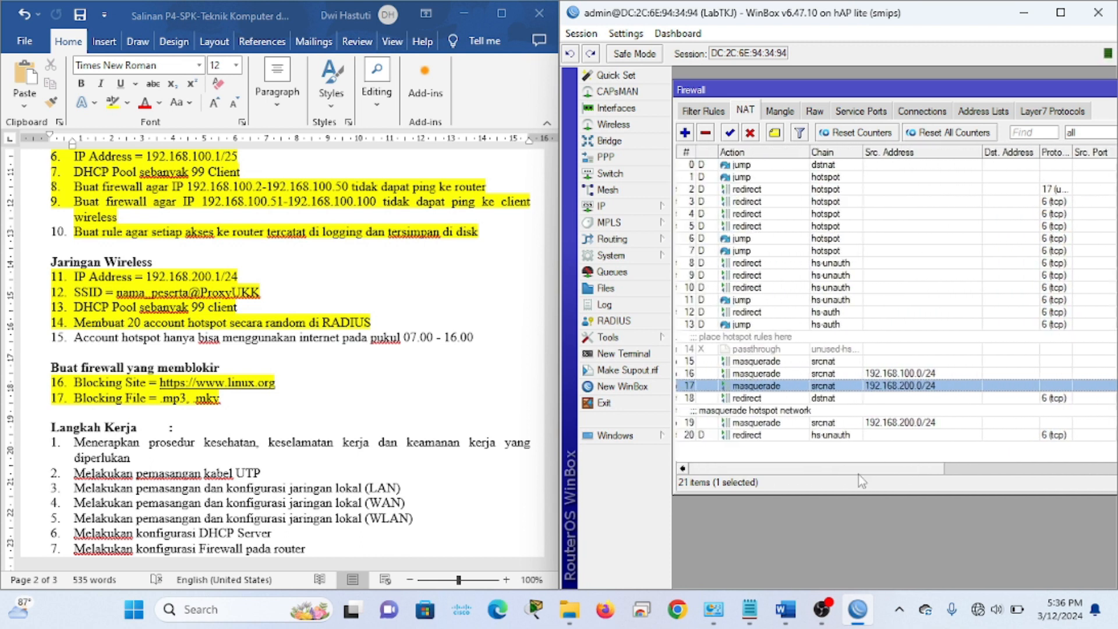
Limit the 192.168.200.0/24 masquerade rule's Time match to 07:00:00–18:00:00 and save it
double_click(768, 386)
click(703, 201)
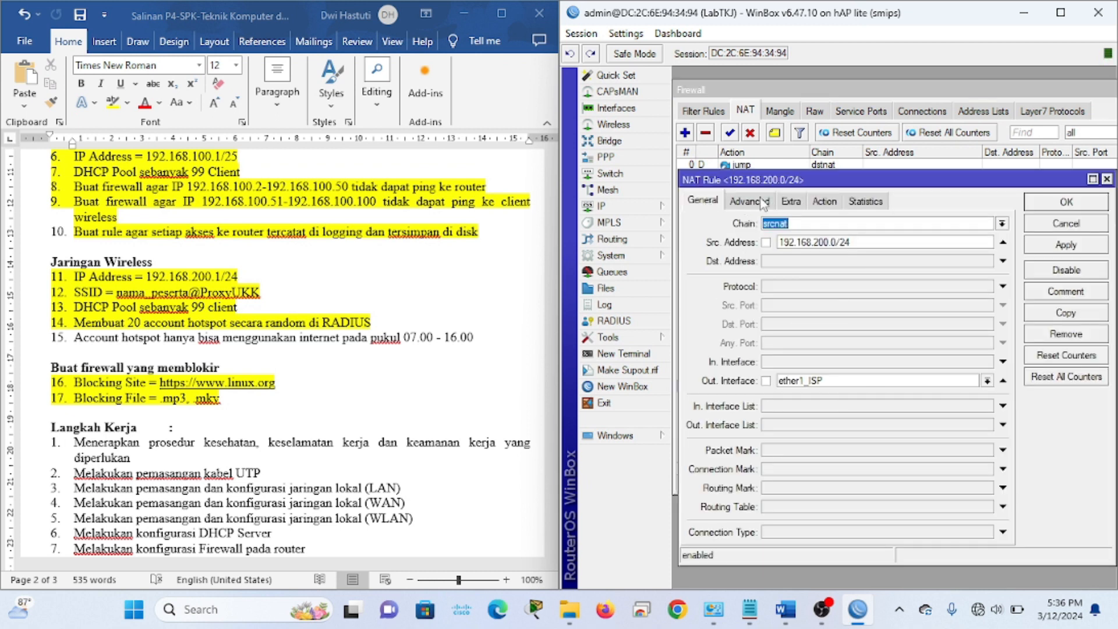
click(791, 200)
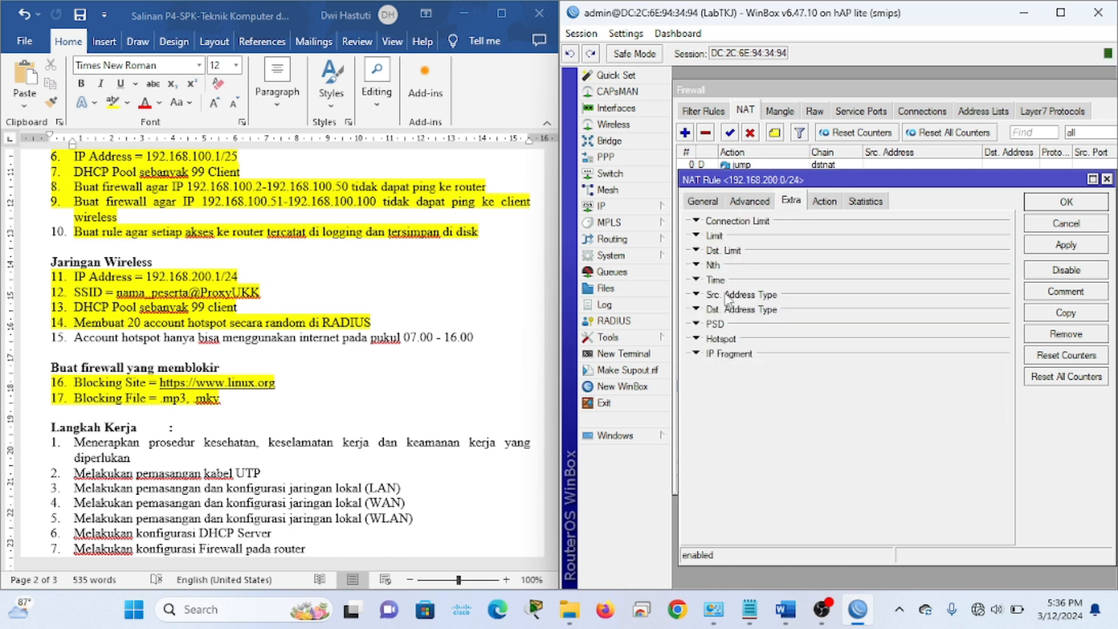
click(710, 281)
click(776, 296)
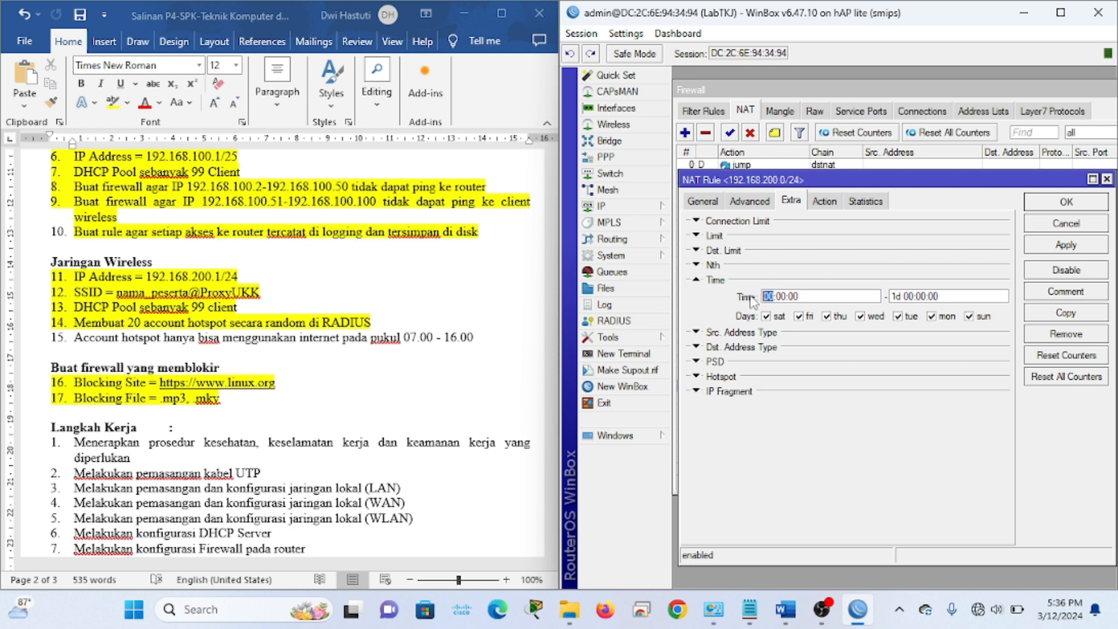
text(0)
drag(911, 296, 884, 297)
text(18)
click(1070, 247)
click(1066, 203)
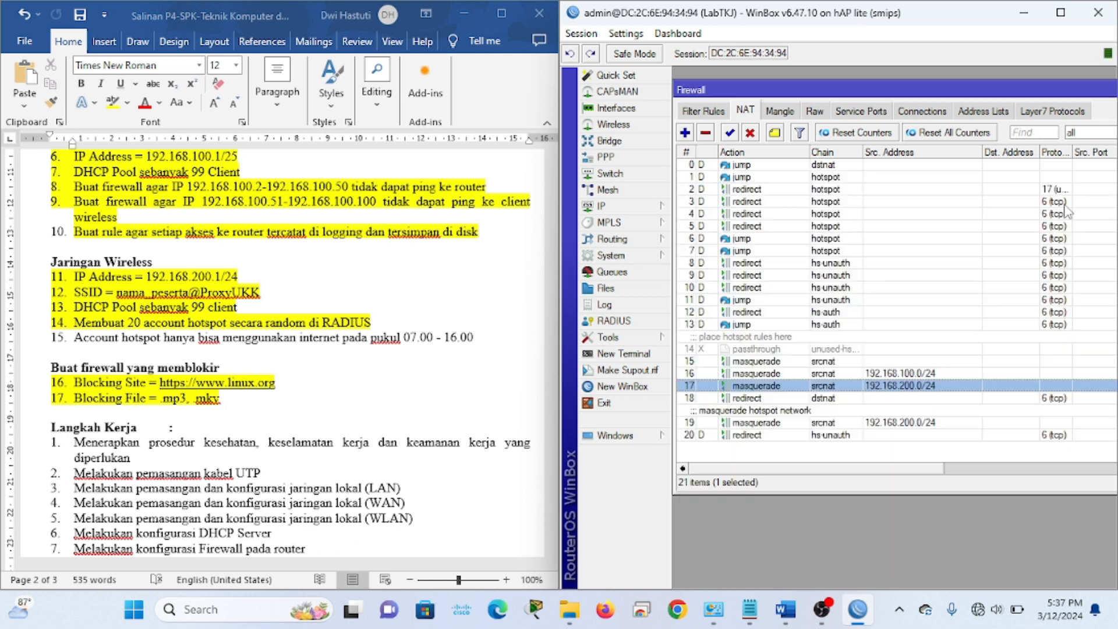
Highlight checklist item 15 (hotspot time line) yellow to mark it done
click(499, 337)
click(35, 339)
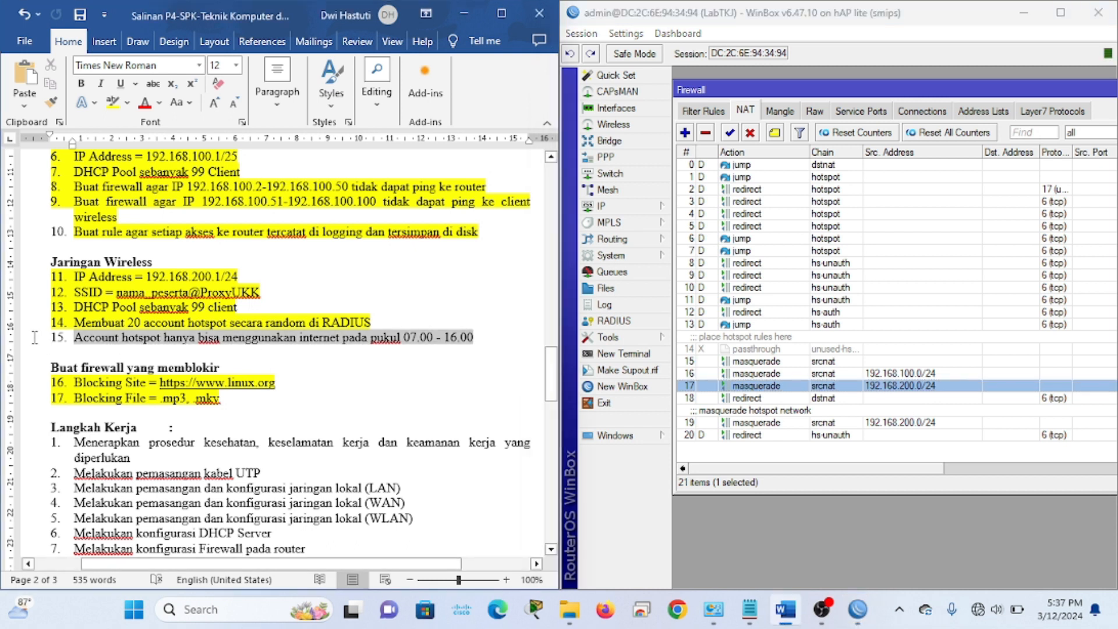
click(112, 104)
click(436, 319)
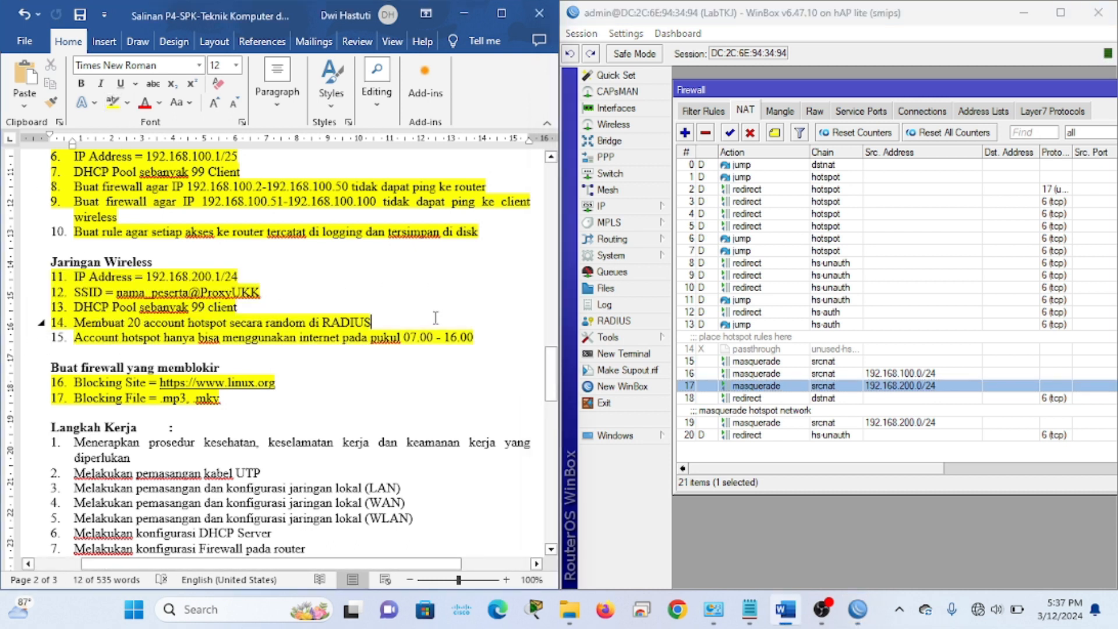
scroll(436, 319, up, 3)
scroll(436, 319, down, 3)
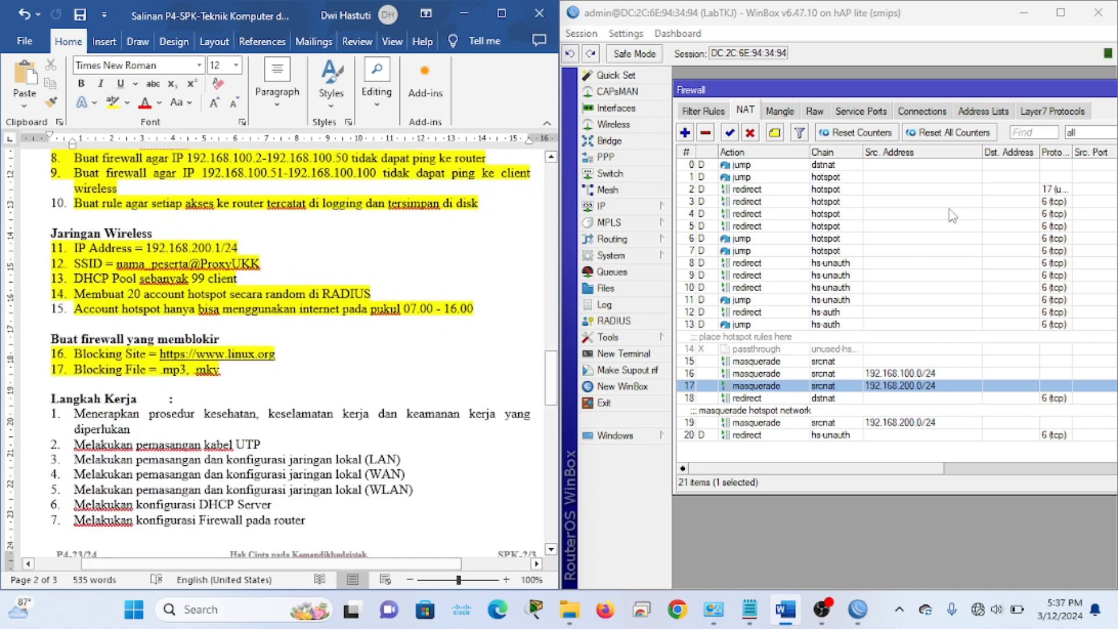
Maximise WinBox and close the Firewall window
click(1063, 17)
click(1061, 14)
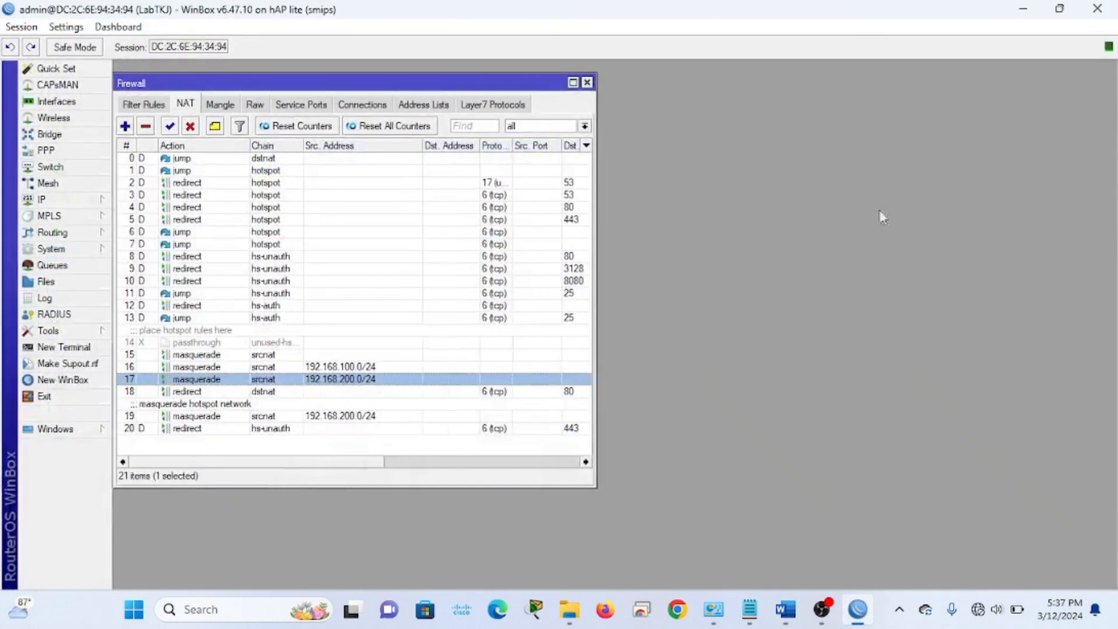
click(588, 83)
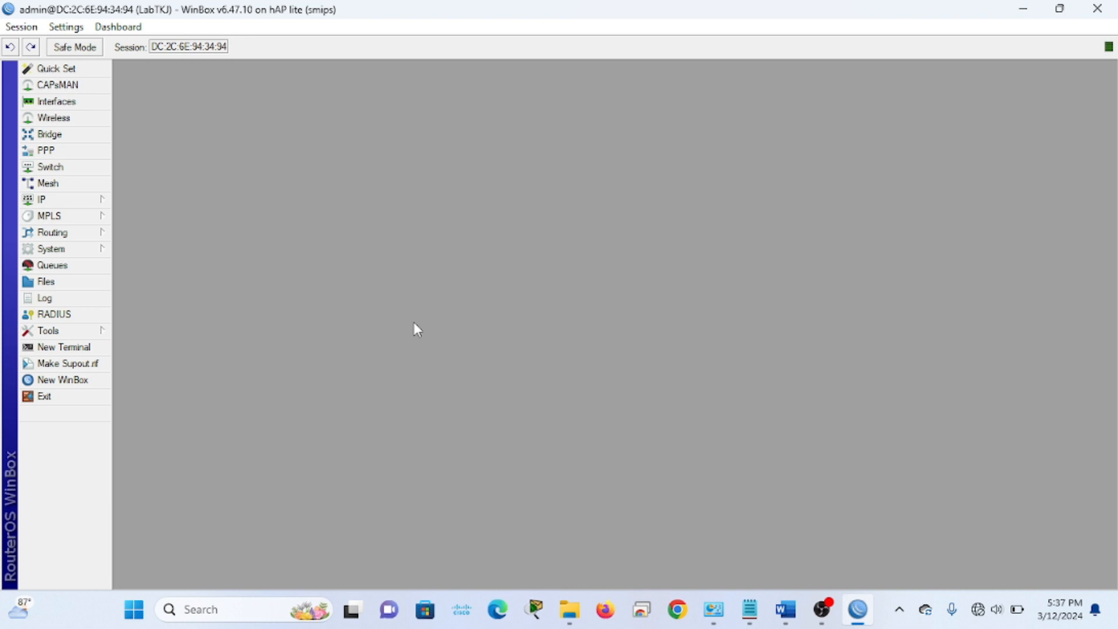